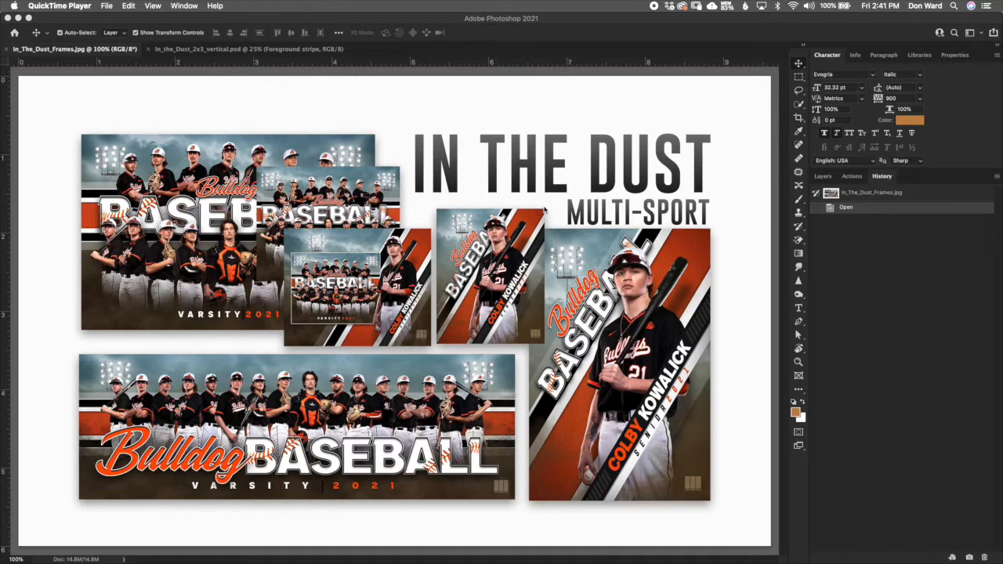
- Switch to the In_the_Dust_2x3_vertical.psd document and show its layer list
left_click(287, 48)
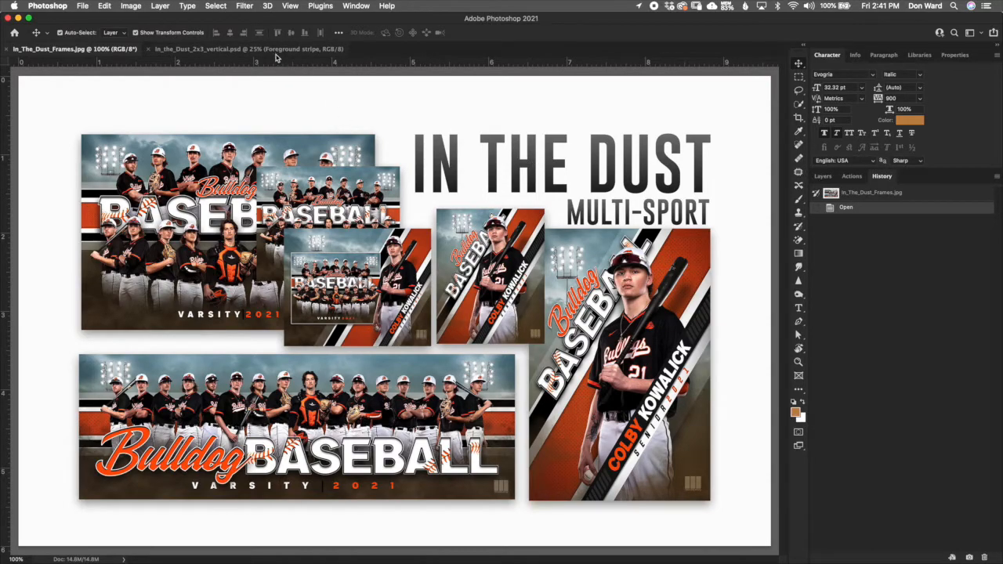
left_click(277, 50)
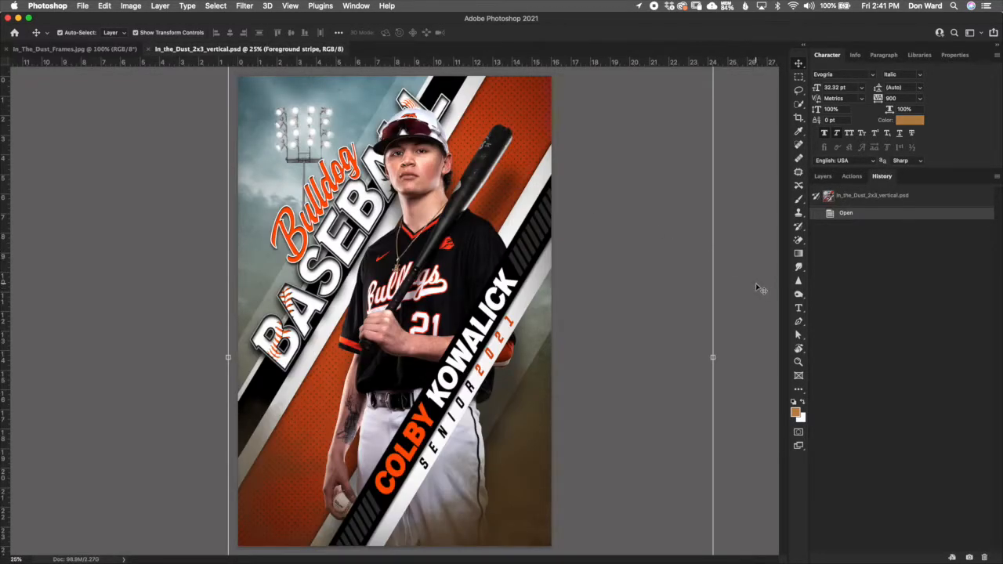
left_click(823, 176)
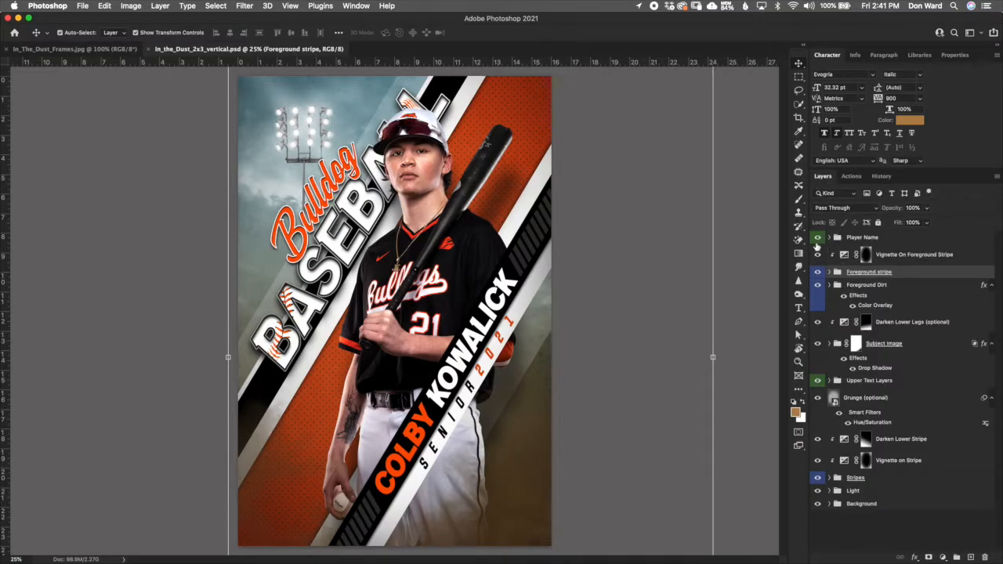
- Hide the player name, foreground, subject, upper text, grunge and stripe layers, leaving only the Light and Background groups visible
left_click(818, 239)
left_click(818, 286)
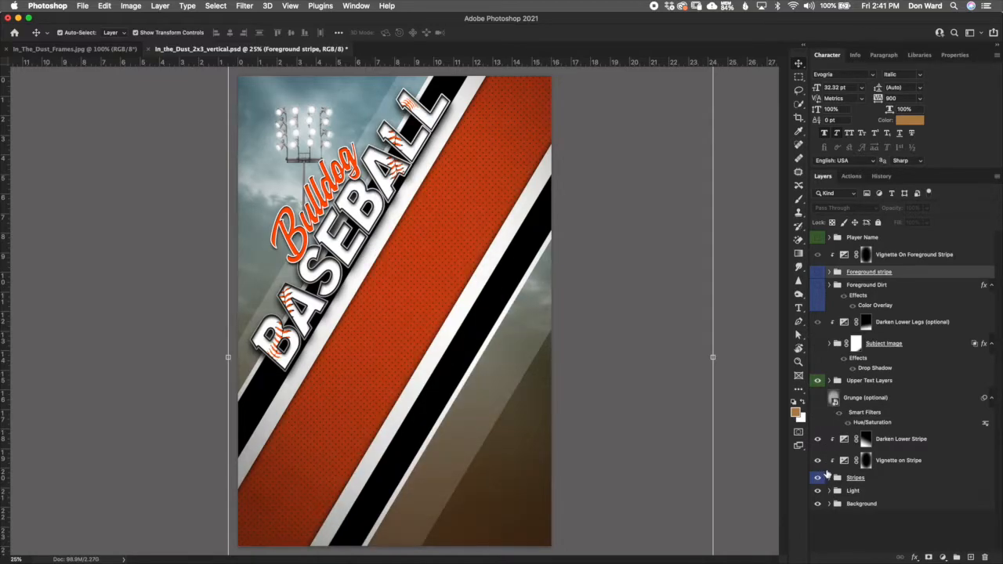
left_click(818, 382)
left_click(818, 478)
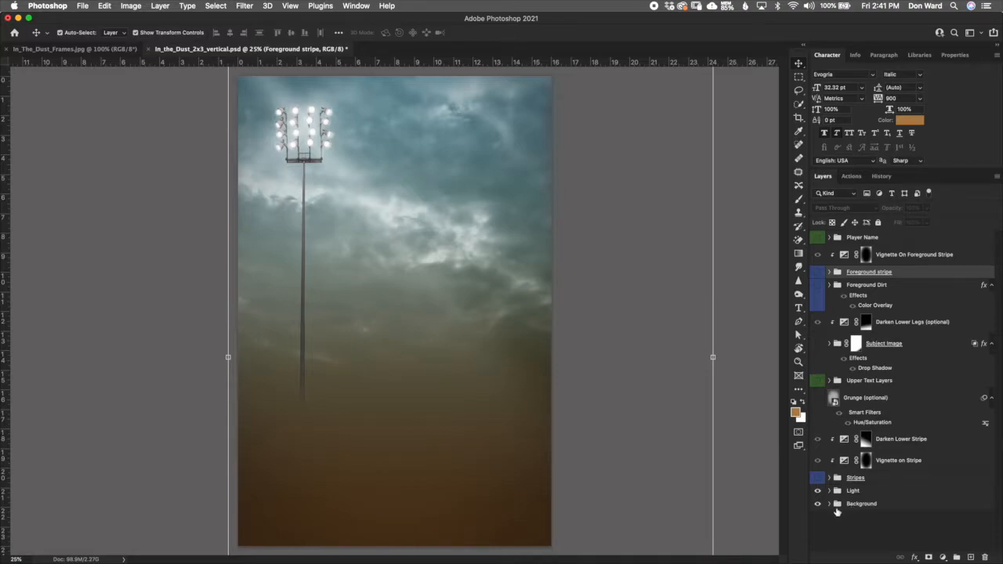
- Expand the Background group and examine its base, gradient color and solid color option layers
left_click(836, 509)
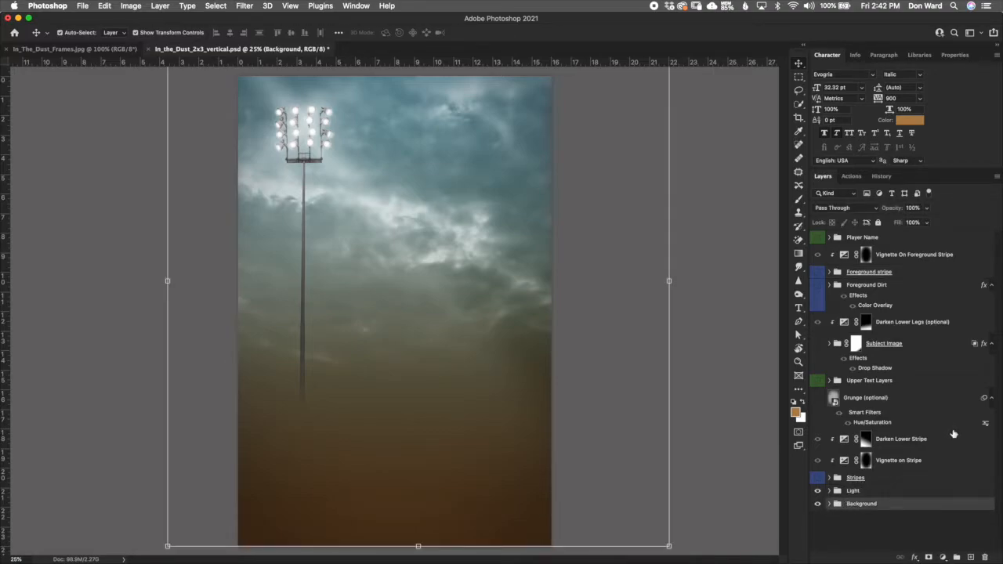
left_click(830, 504)
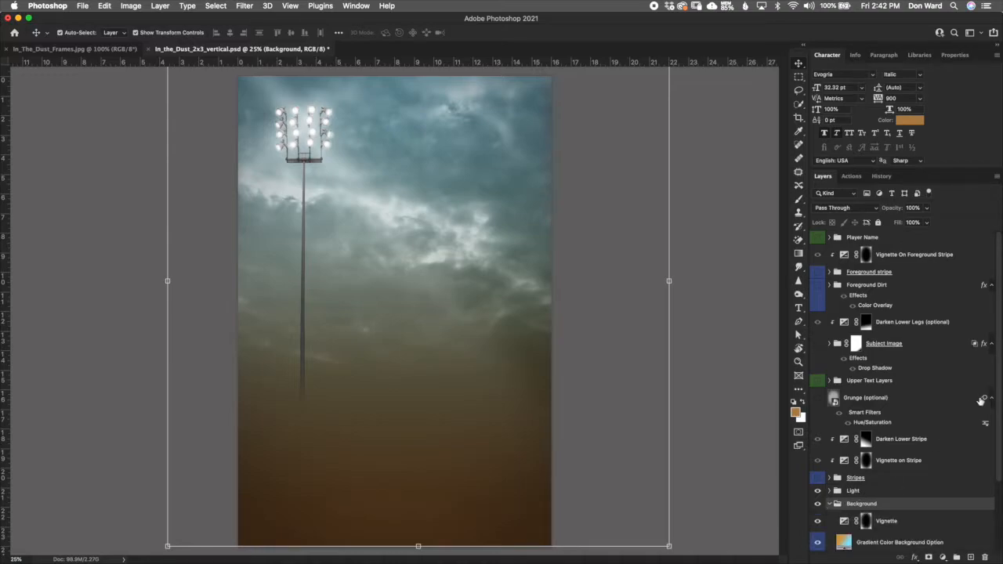
scroll(999, 467, "down", 2)
scroll(999, 467, "down", 2)
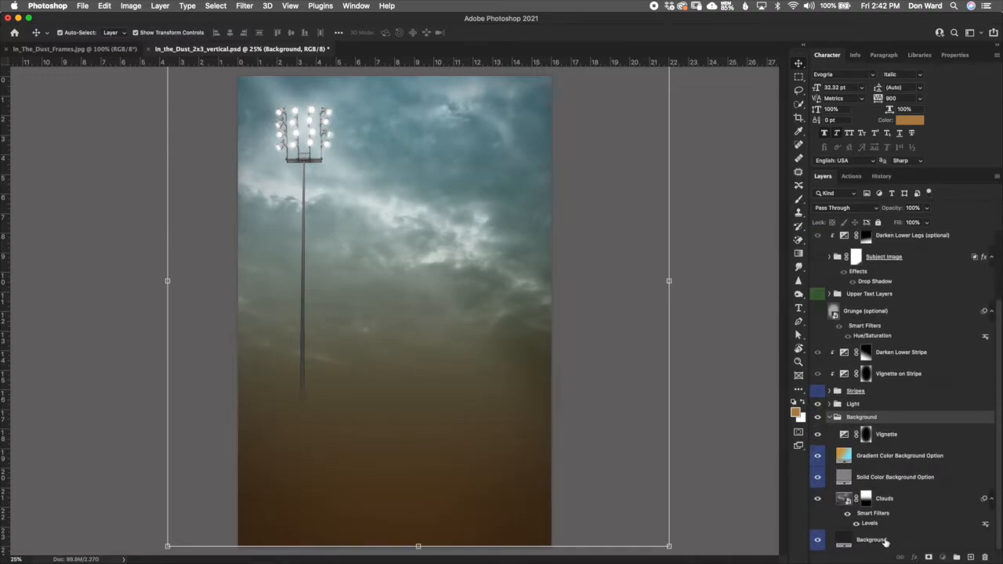
left_click(884, 539)
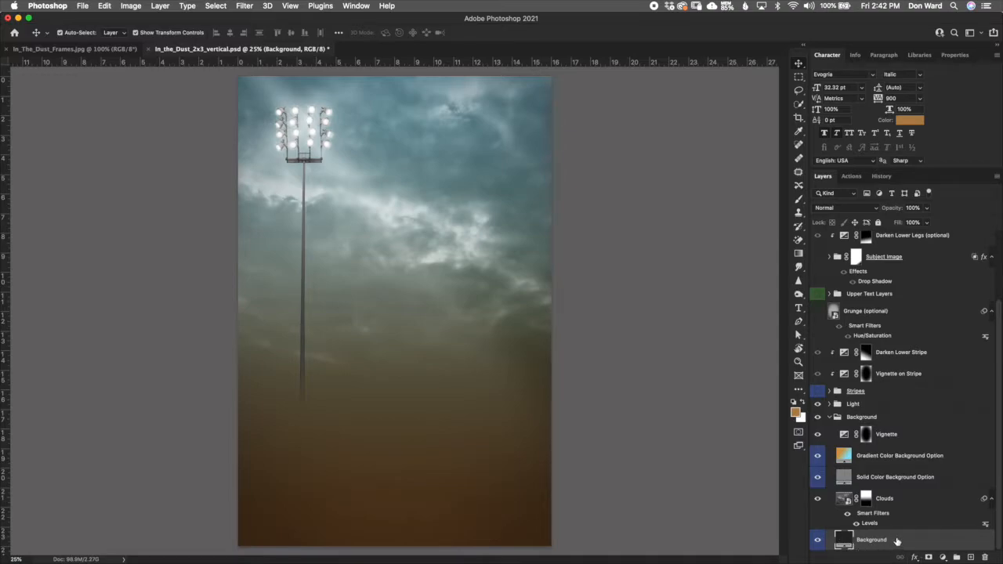
left_click(894, 457)
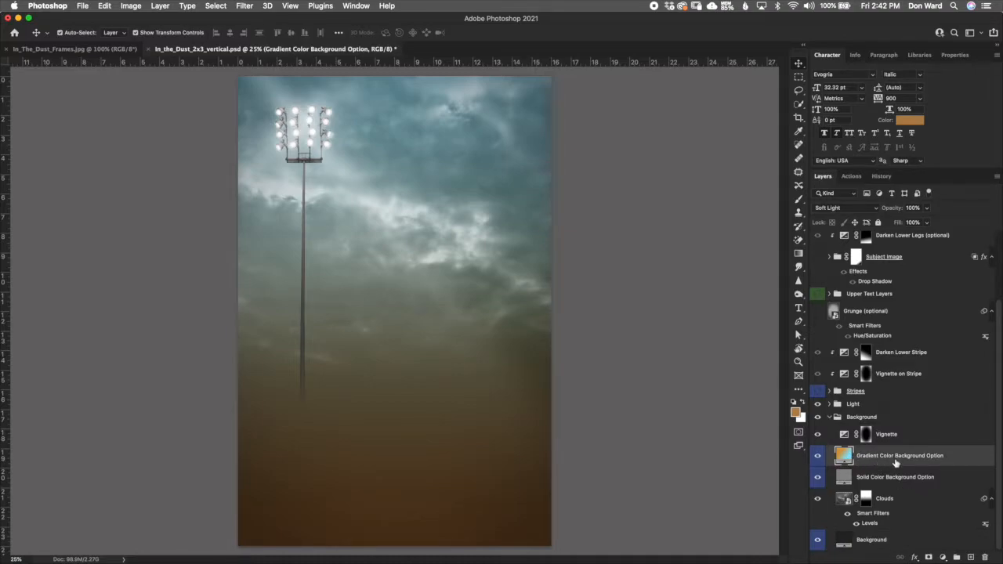
left_click(886, 481)
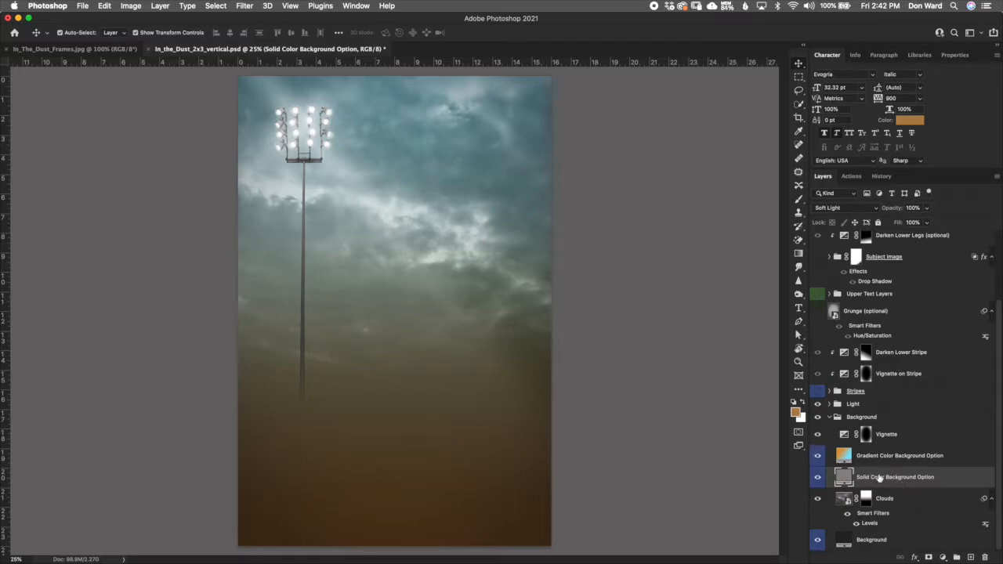
- View the Levels smart filter settings on the Clouds layer, then close them
left_click(907, 505)
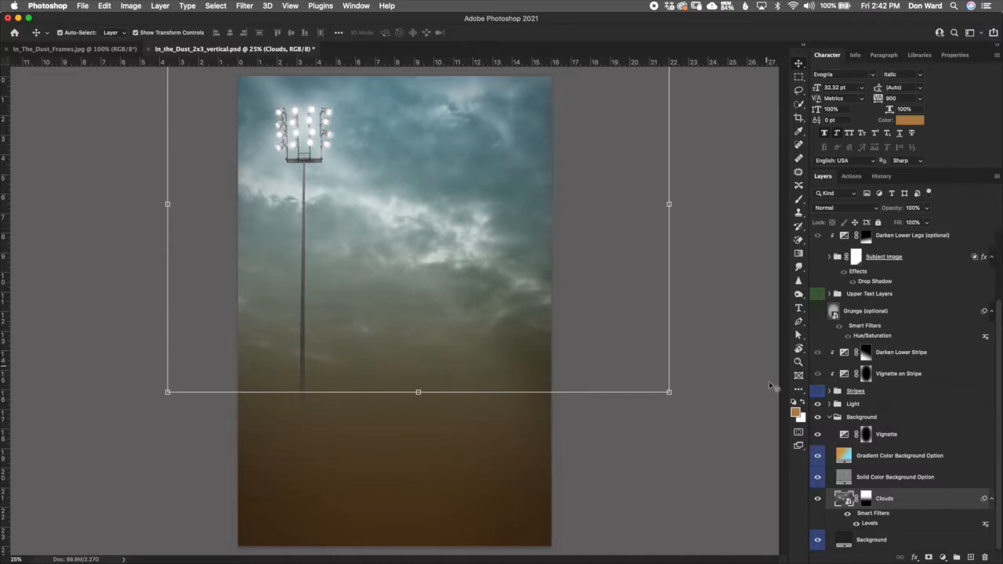
double_click(870, 524)
left_click(596, 171)
- Hide the Gradient Color Background Option layer
left_click(876, 477)
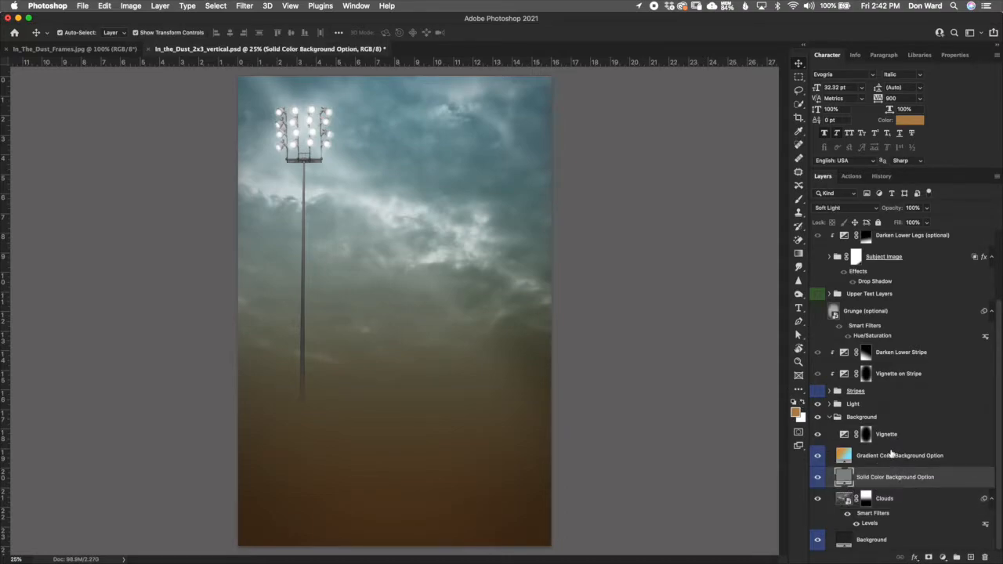
left_click(850, 461)
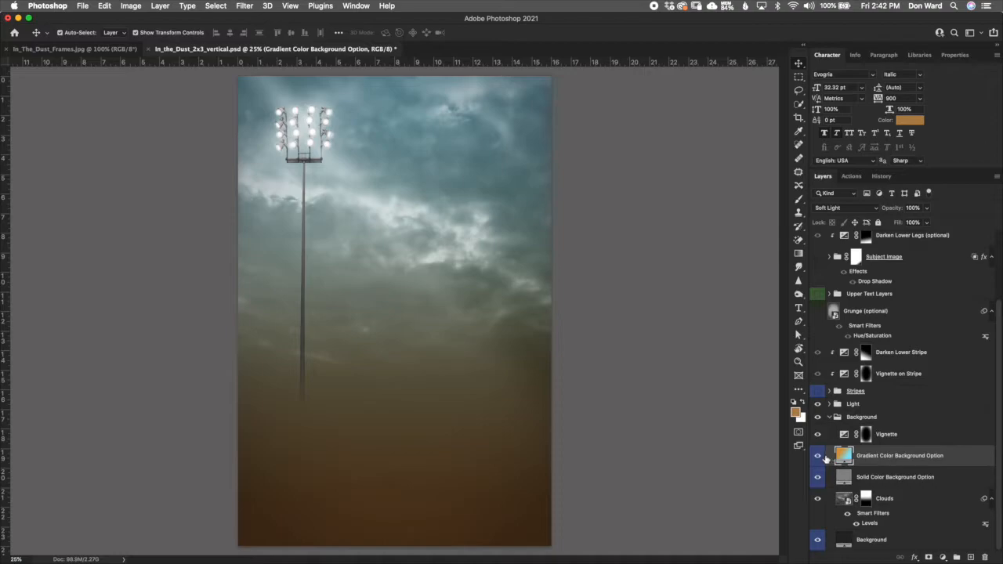
left_click(819, 458)
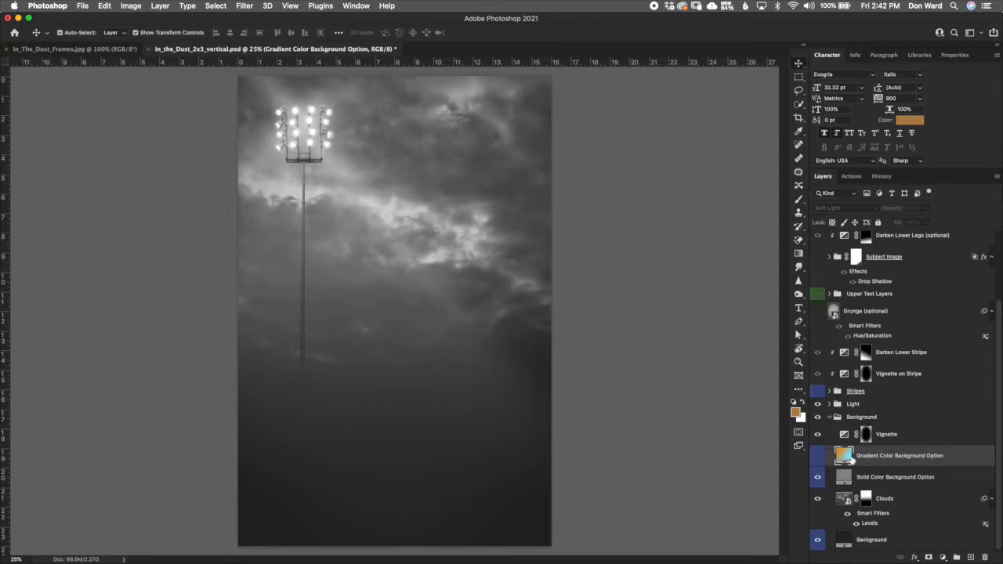
- Try pure white (#ffffff) as the fill of the Solid Color Background Option layer
left_click(846, 480)
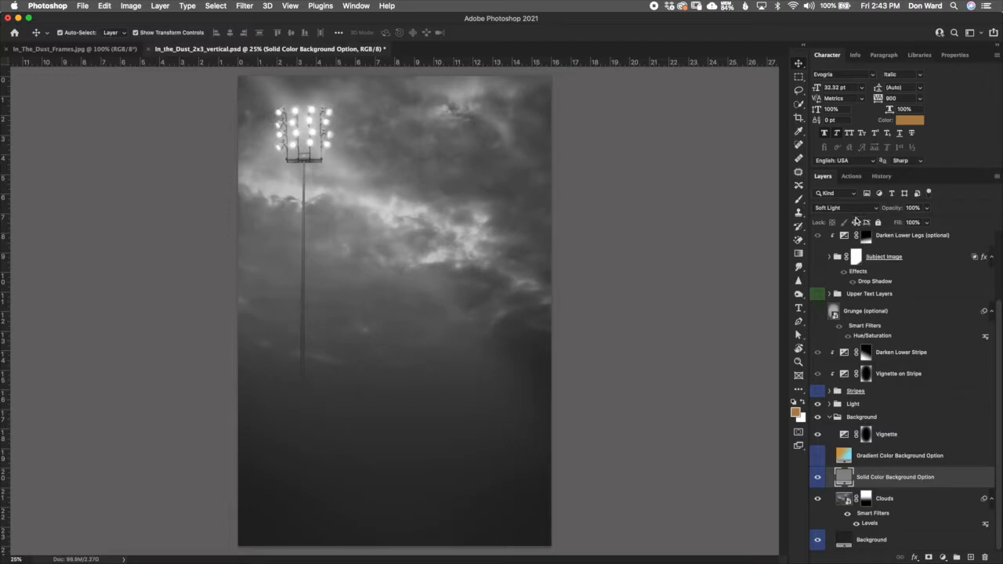
double_click(846, 480)
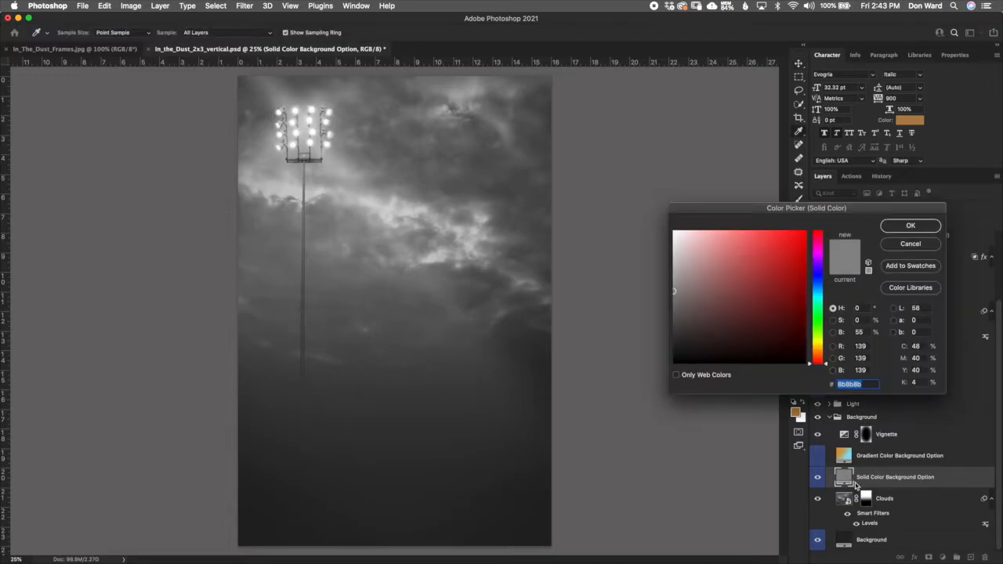
mouse_move(672, 308)
left_mouse_down()
mouse_move(684, 341)
mouse_move(682, 181)
mouse_move(671, 229)
left_mouse_up()
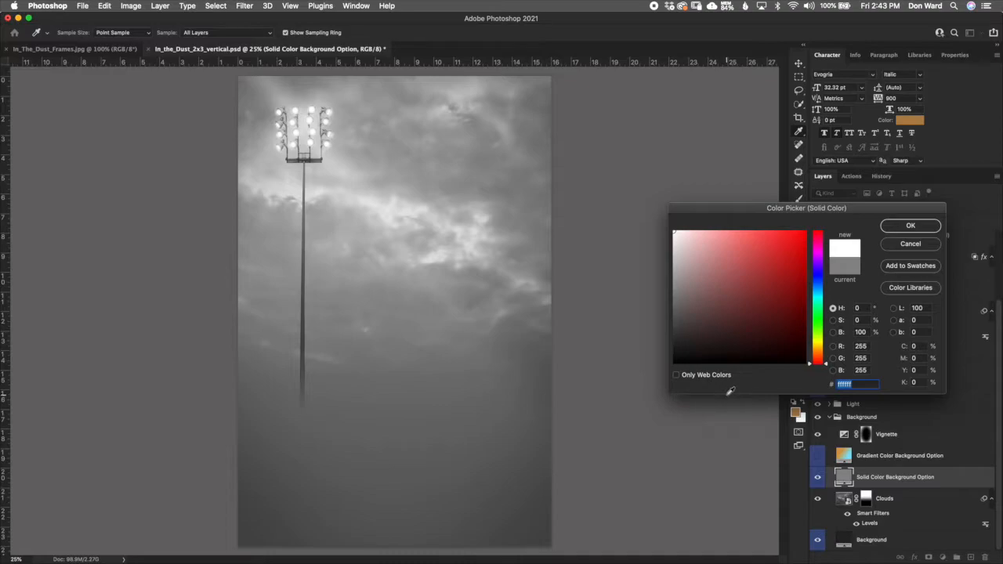
left_click(911, 244)
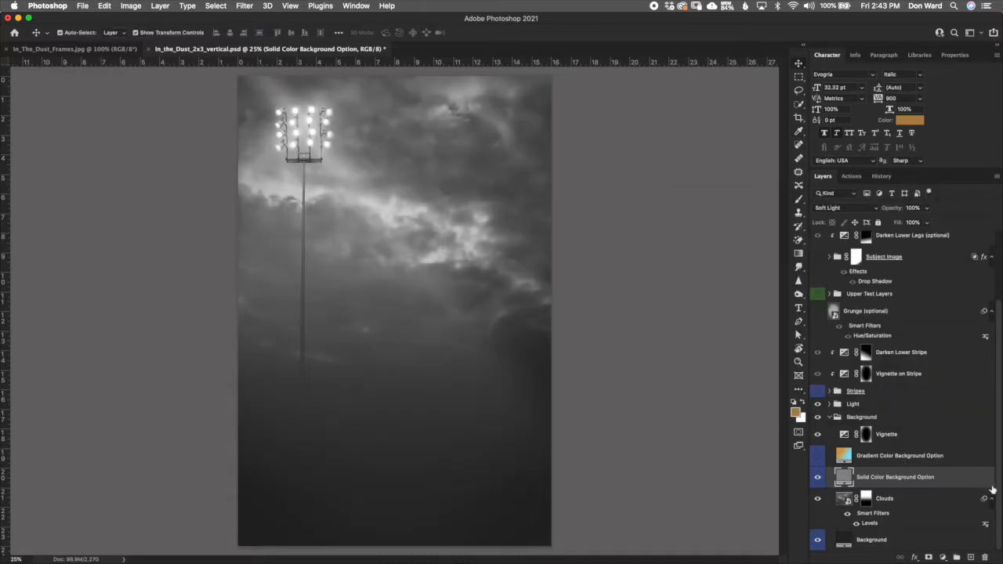
- Compare the Clouds and Background layers with the solid and gradient color options in the Background group
left_click(849, 504)
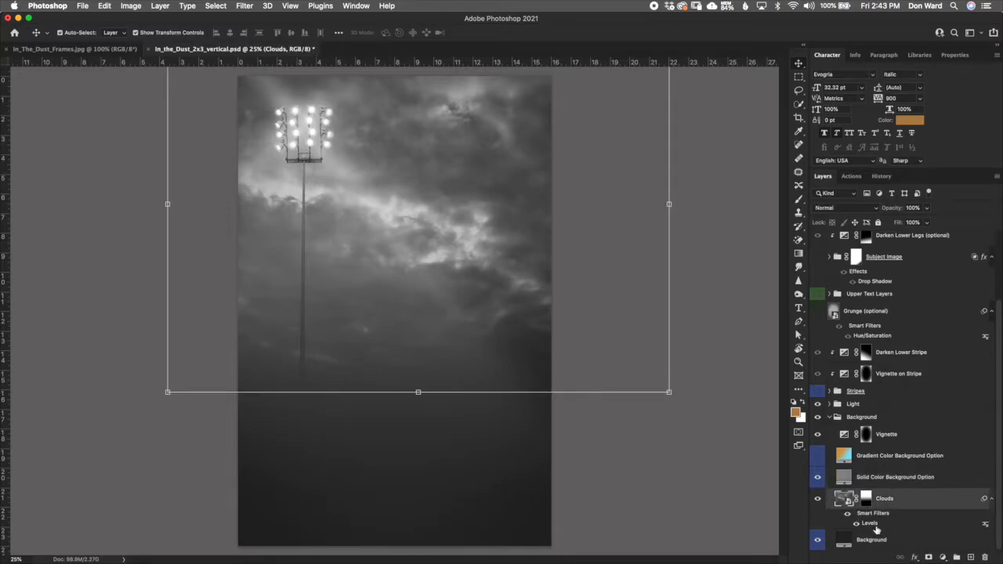
left_click(859, 542)
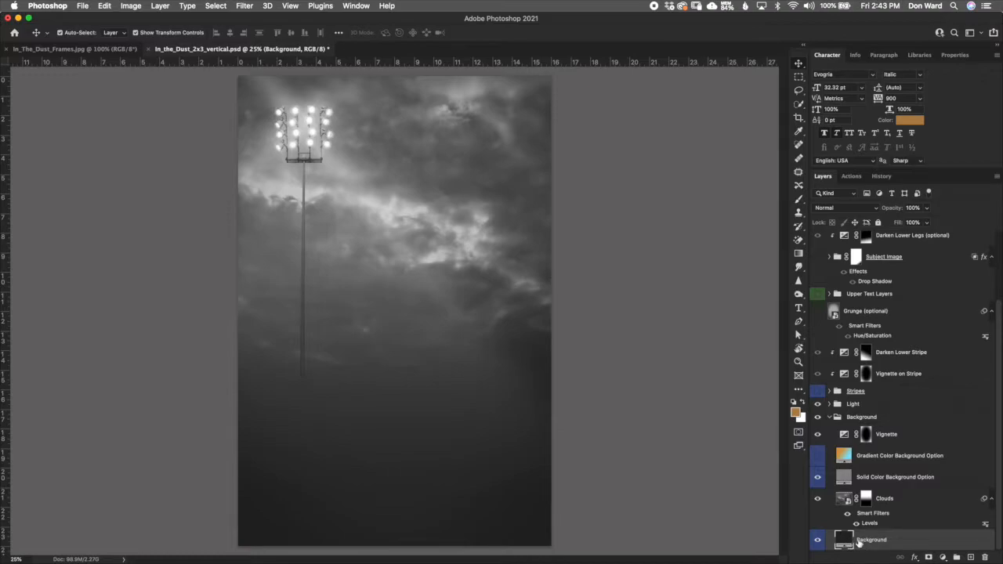
left_click(878, 476)
left_click(881, 462)
left_click(882, 481)
left_click(884, 463)
left_click(884, 480)
left_click(886, 462)
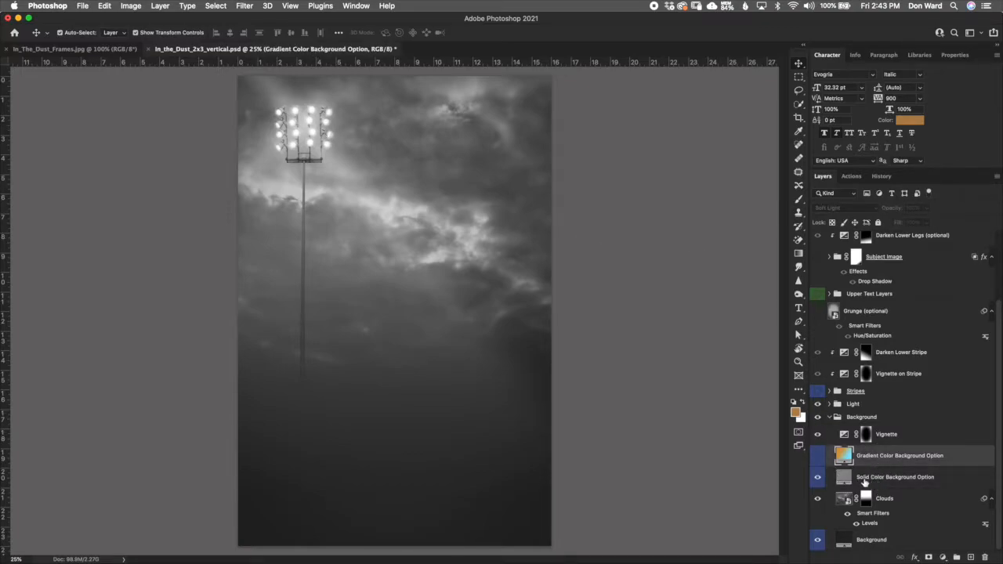
- Try a deep red (#b10000) as the fill of the Solid Color Background Option layer
double_click(843, 479)
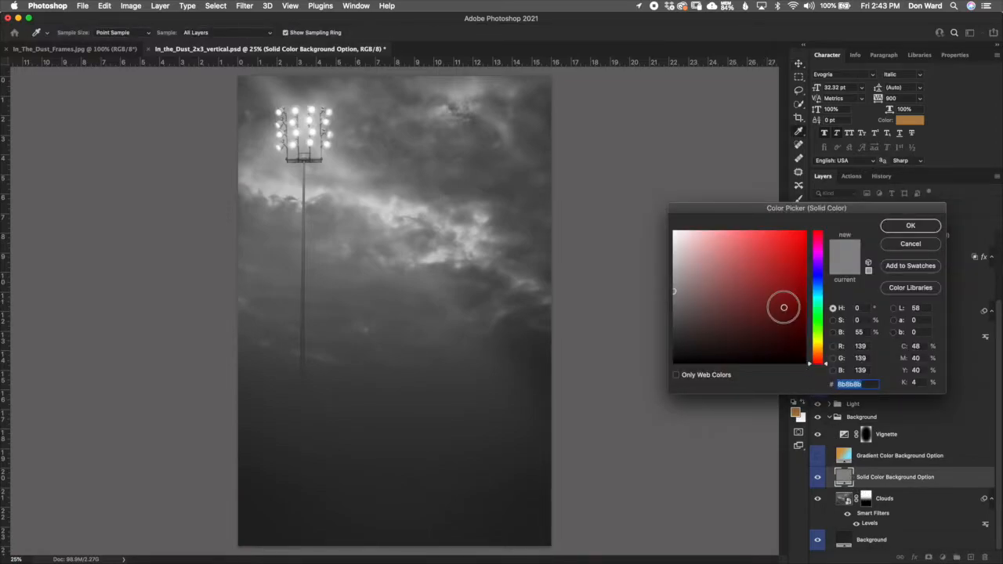
left_click(782, 308)
mouse_move(782, 308)
left_mouse_down()
mouse_move(793, 291)
mouse_move(805, 301)
left_mouse_up()
left_click(805, 271)
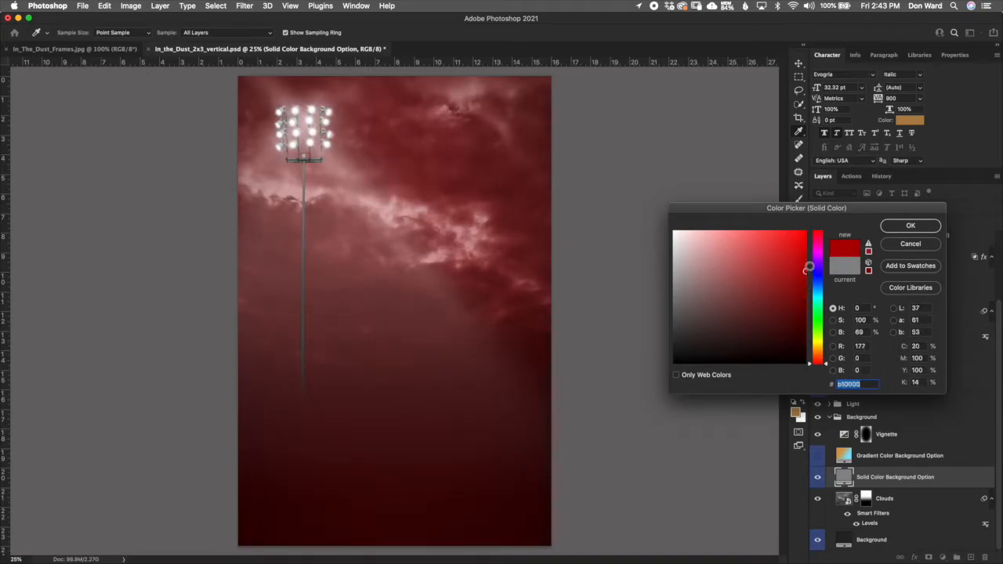
- Try a muted blue (RGB 87, 132, 170) as the fill of the Solid Color Background Option layer
left_click_drag(828, 365, 827, 289)
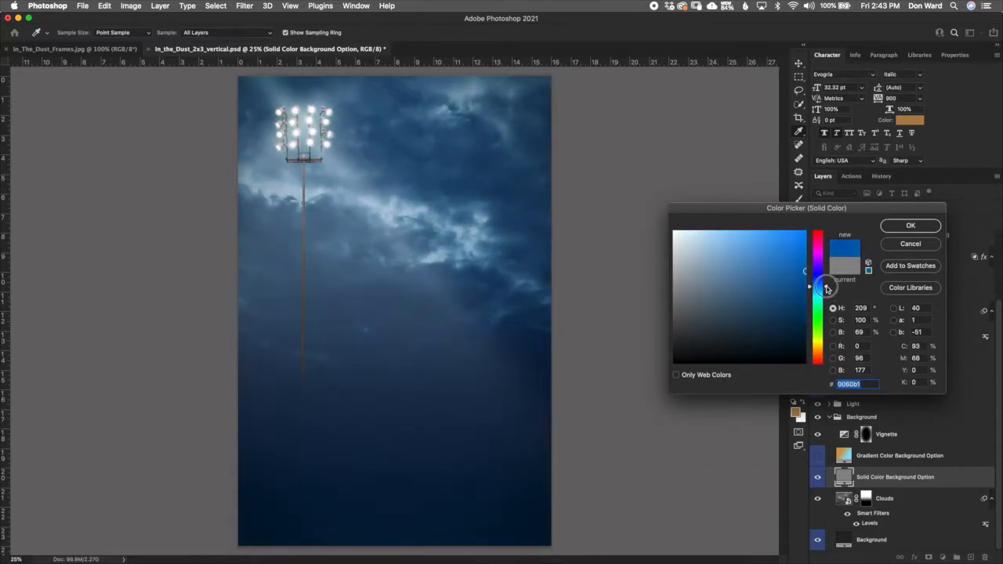
left_click(772, 296)
left_click(775, 275)
left_click(739, 274)
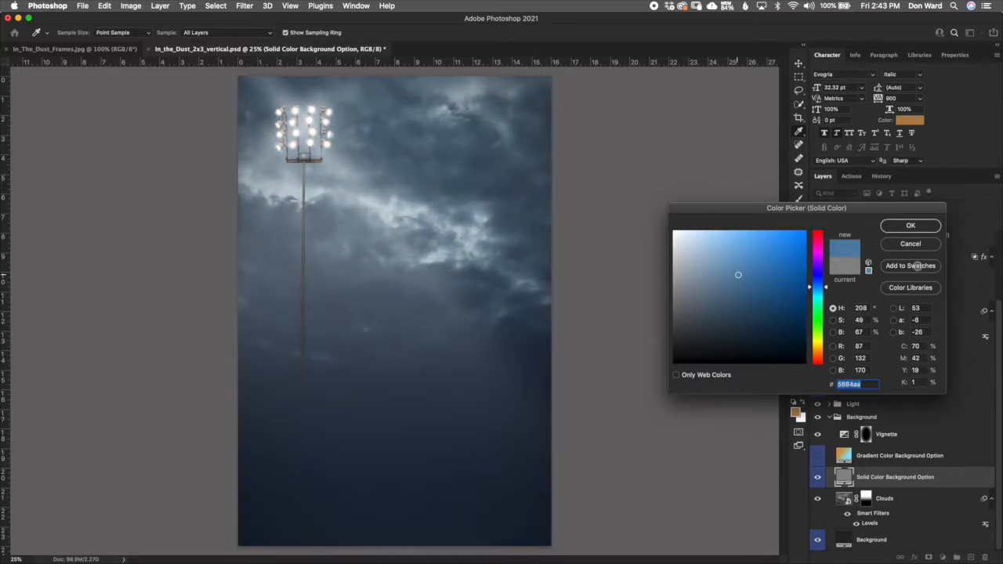
left_click(911, 243)
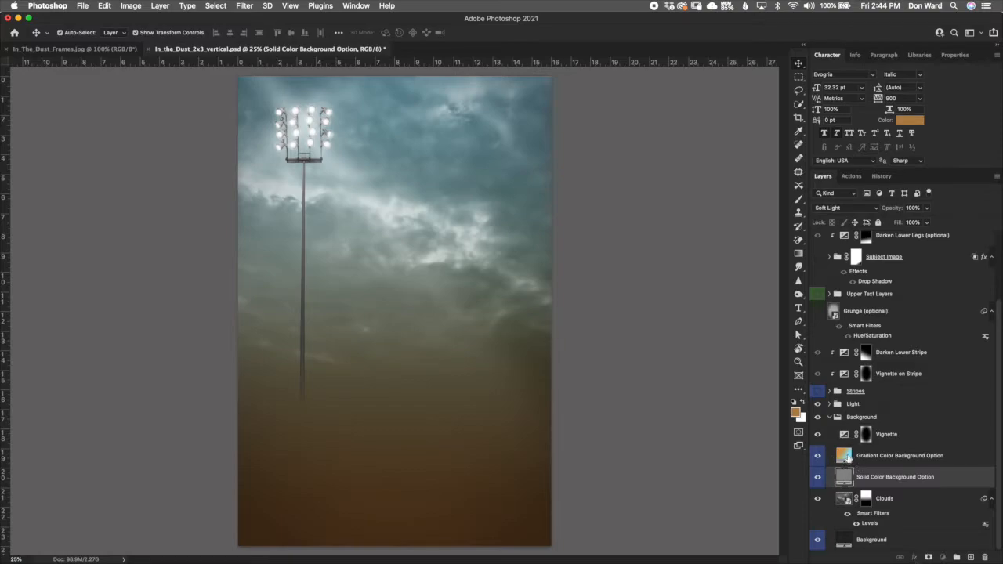
- Open the gradient of the Gradient Color Background Option layer in the Gradient Editor
left_click(848, 458)
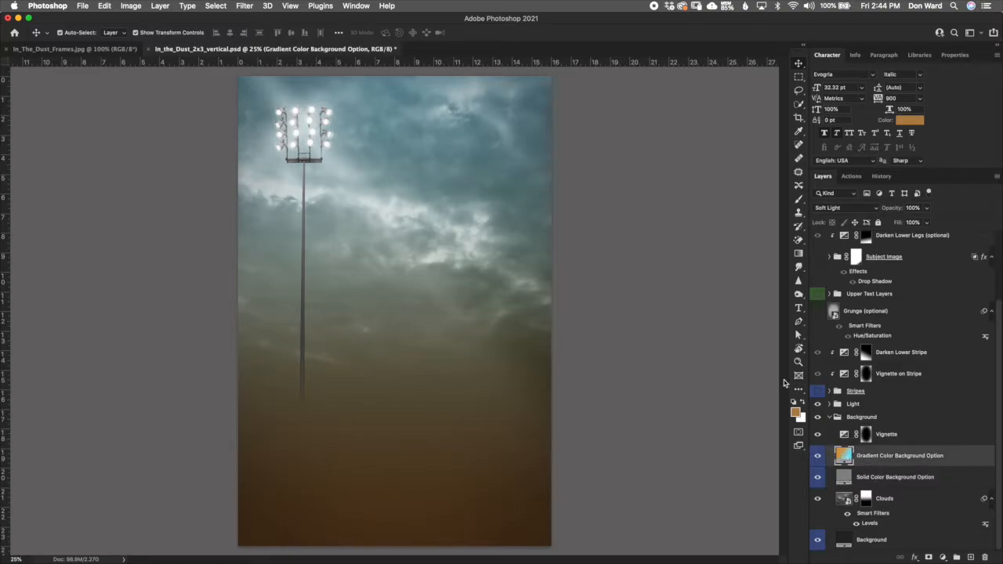
double_click(845, 457)
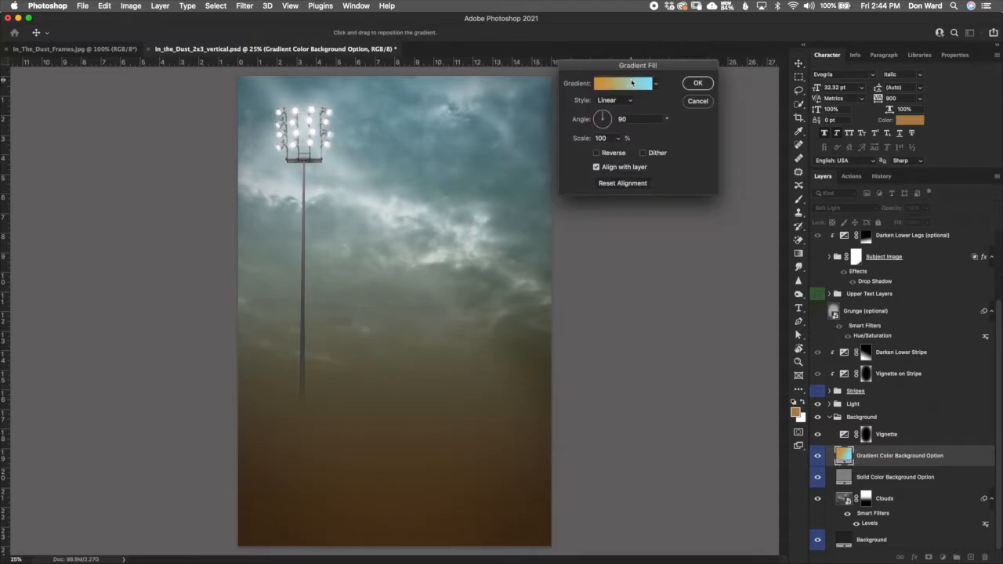
left_click(632, 82)
mouse_move(794, 271)
left_mouse_down()
mouse_move(794, 331)
mouse_move(791, 260)
left_mouse_up()
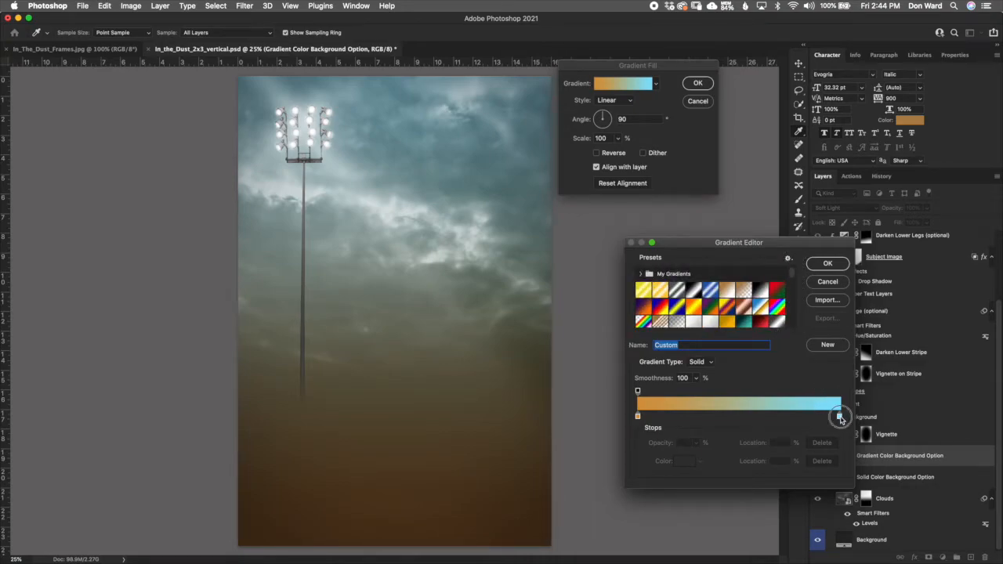
left_click(840, 419)
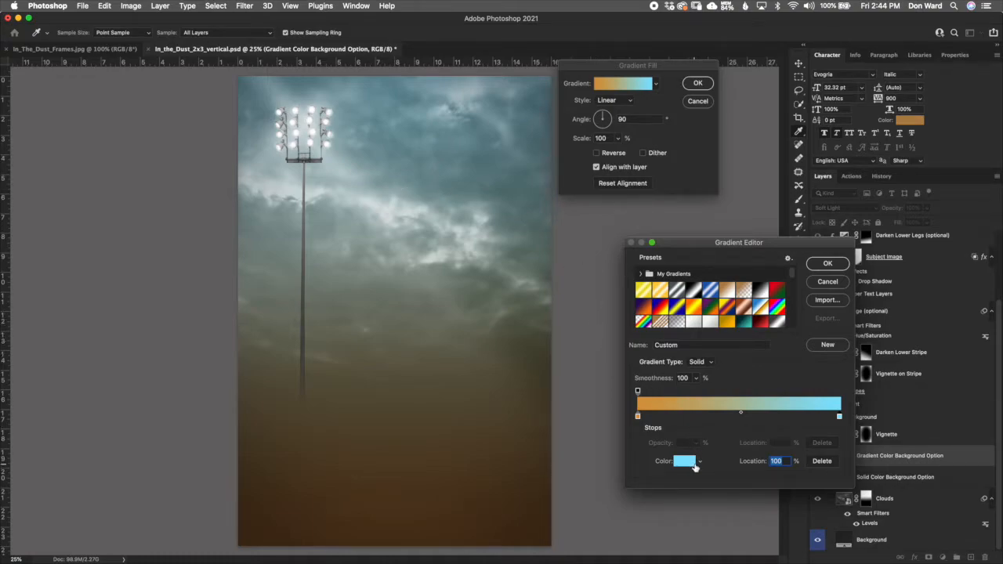
left_click(692, 465)
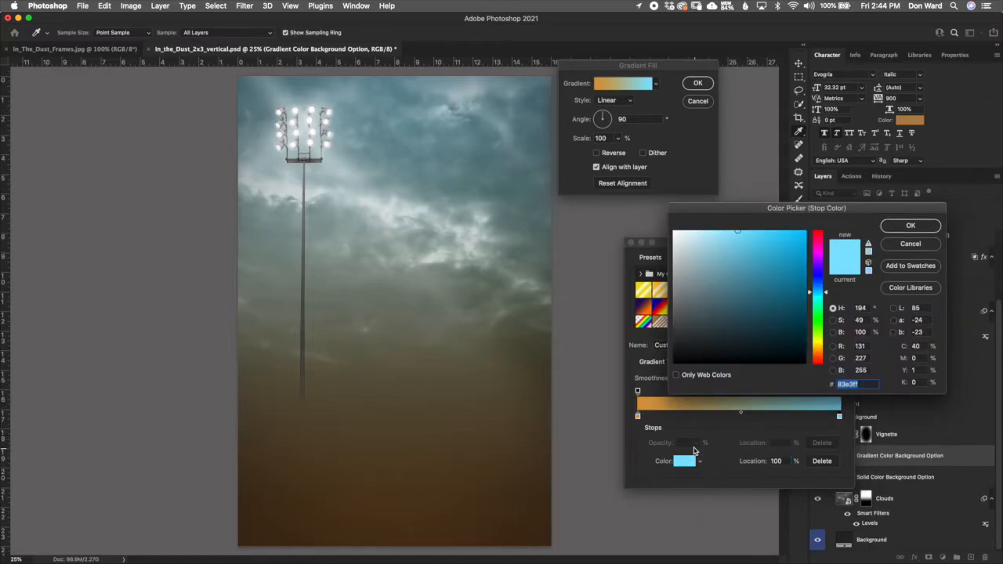
left_click(917, 247)
- Try a dark navy (#03345a) for the end stop at 100% in the background gradient
left_click(840, 417)
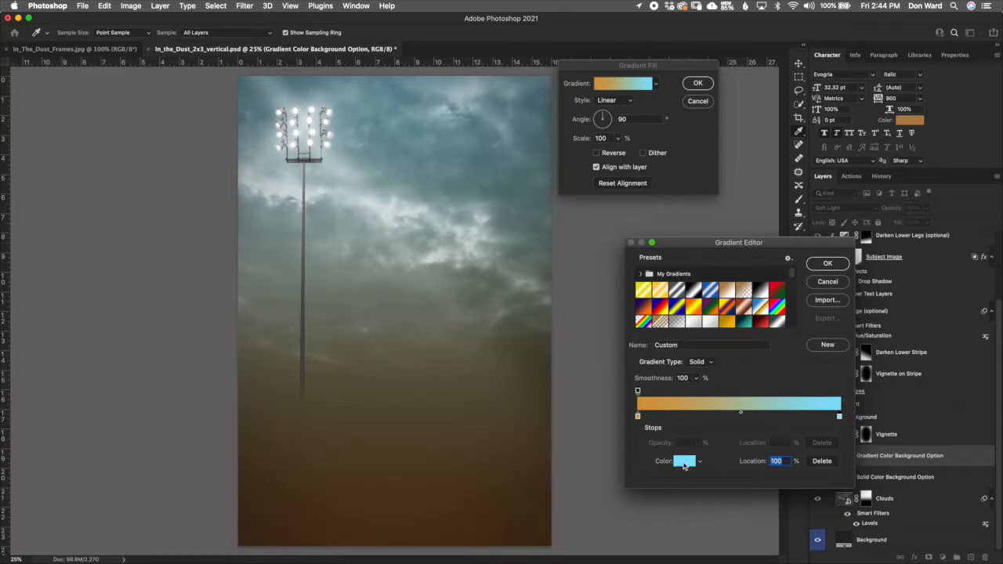
left_click(684, 461)
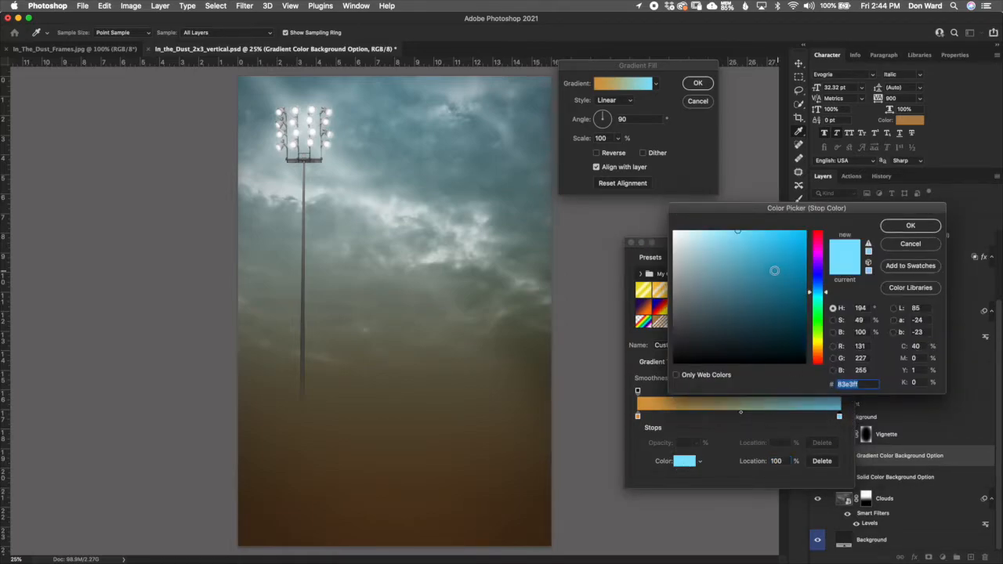
left_click(751, 281)
mouse_move(759, 296)
left_mouse_down()
mouse_move(770, 332)
mouse_move(778, 323)
left_mouse_up()
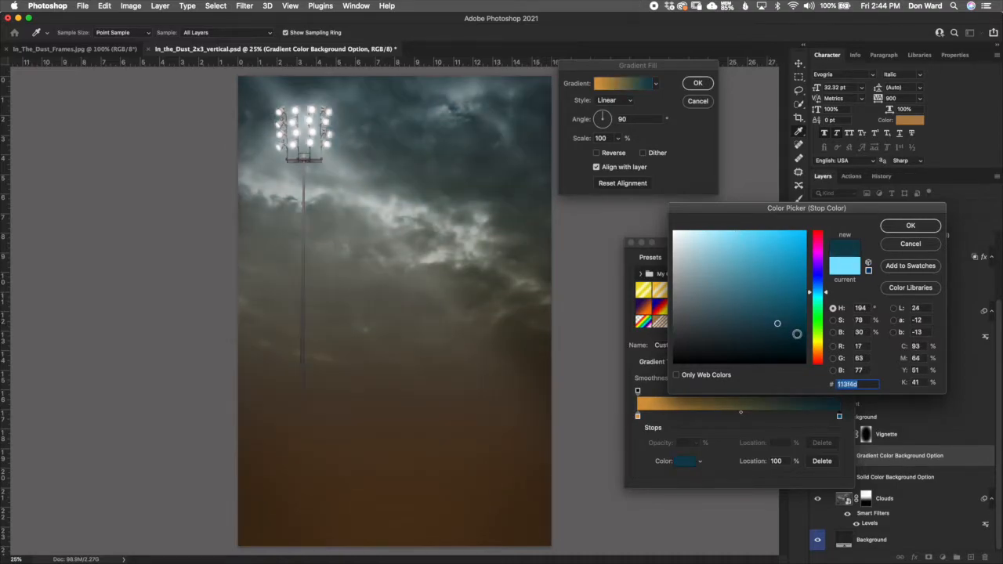
left_click(801, 319)
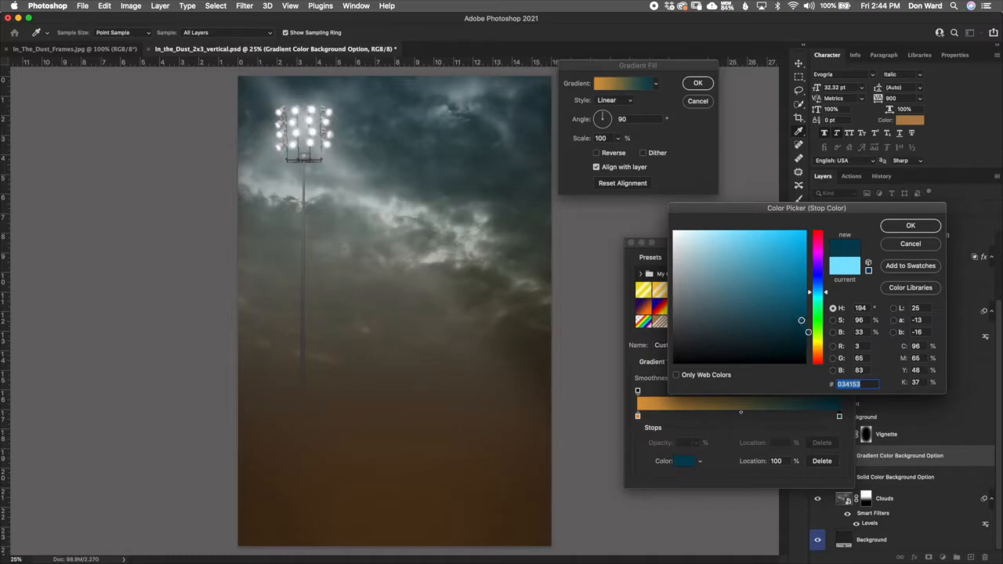
left_click(720, 318)
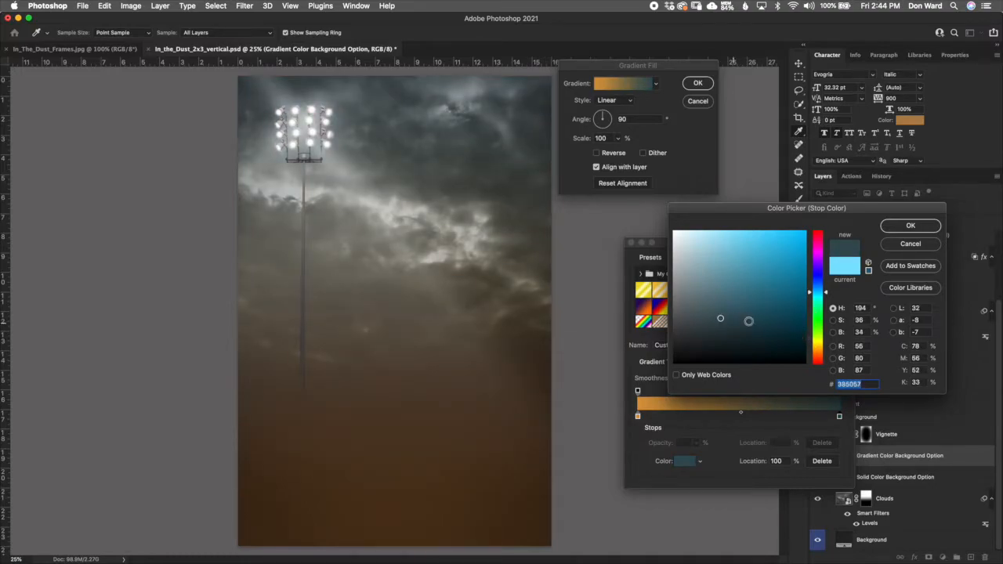
left_click(800, 317)
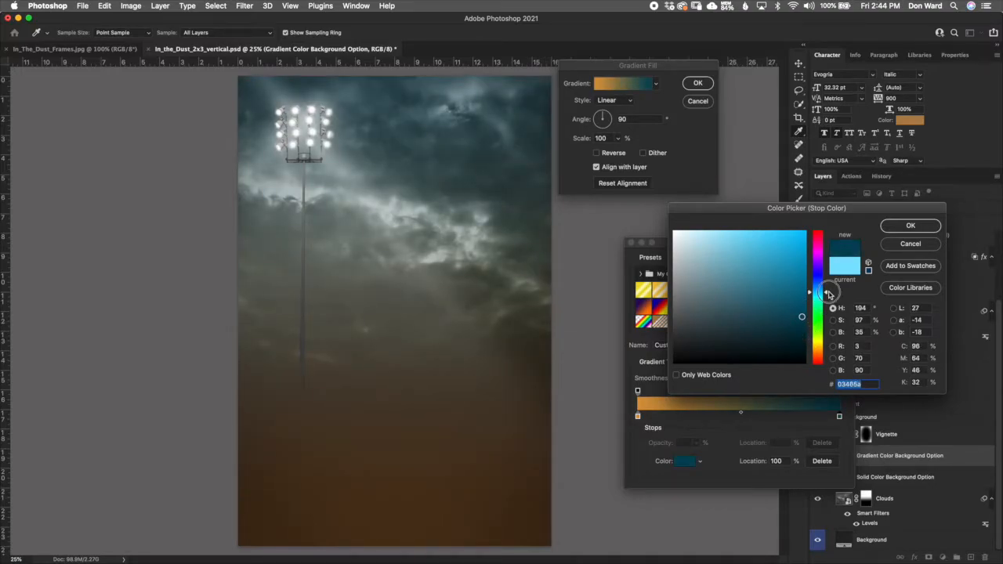
left_click_drag(829, 289, 830, 287)
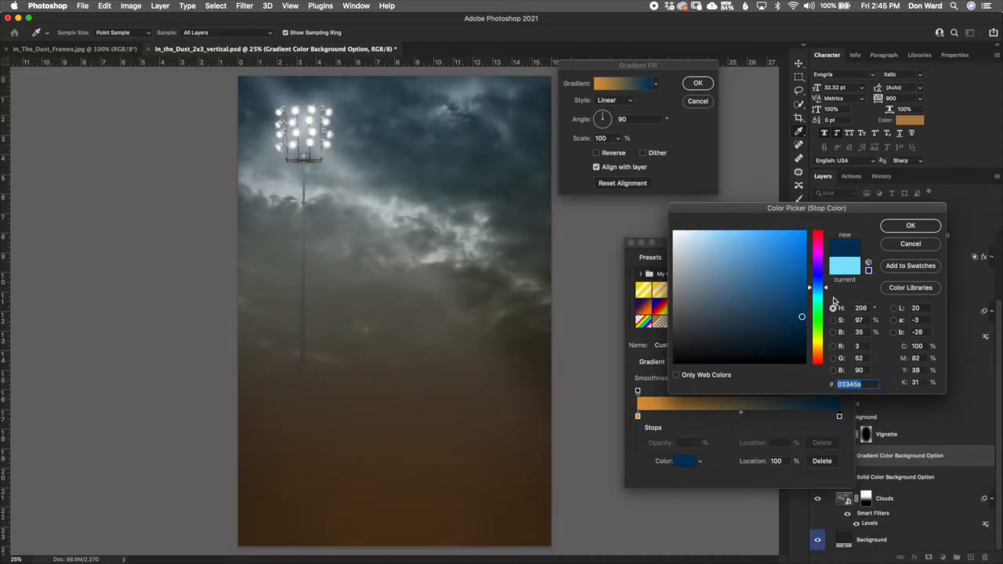
left_click(913, 227)
left_click(673, 416)
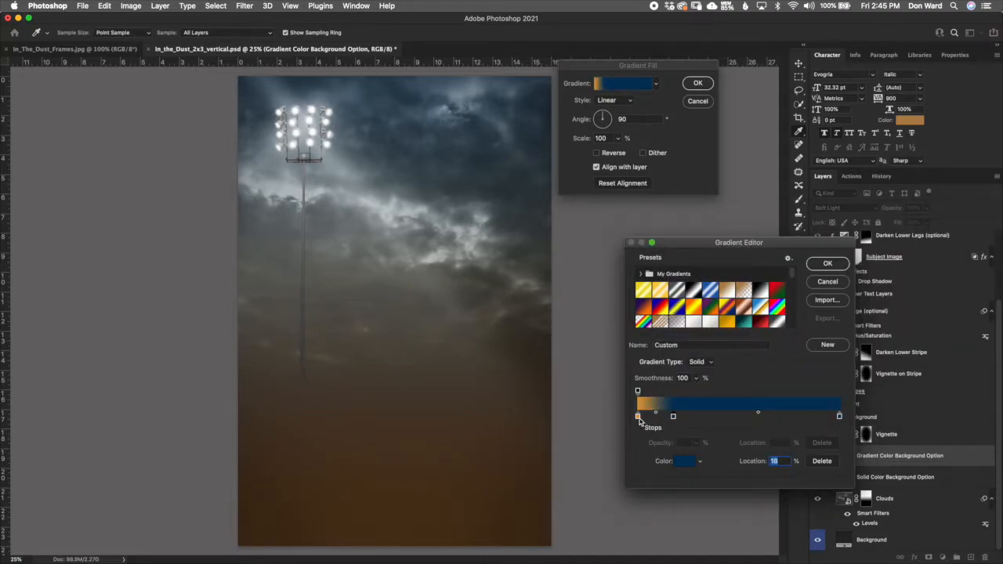
left_click(638, 416)
left_click_drag(674, 420, 653, 441)
- Try a deep red (#ab0b0b) for the gradient stop at 0%, and discard all the trial gradient changes
left_click(637, 416)
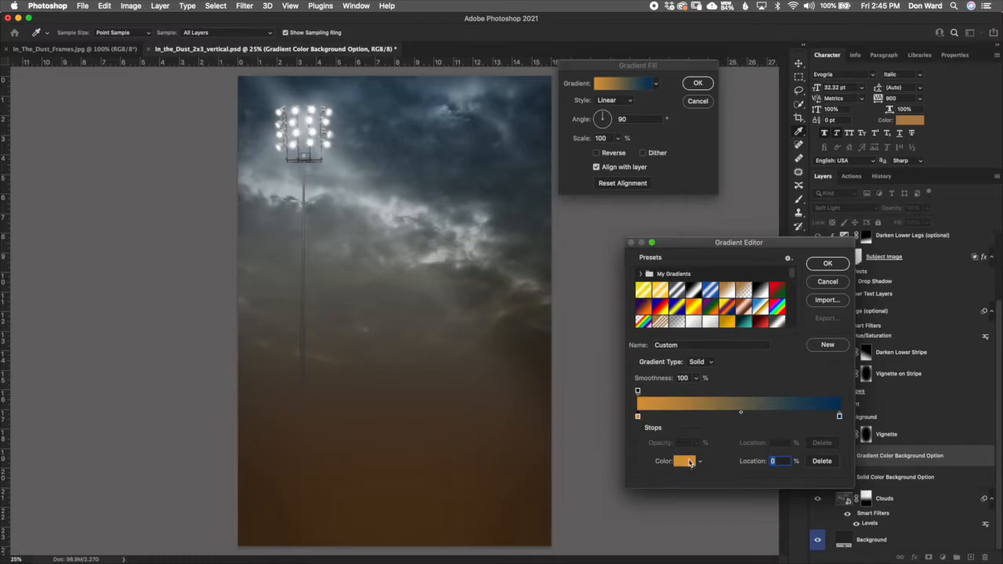
left_click(685, 462)
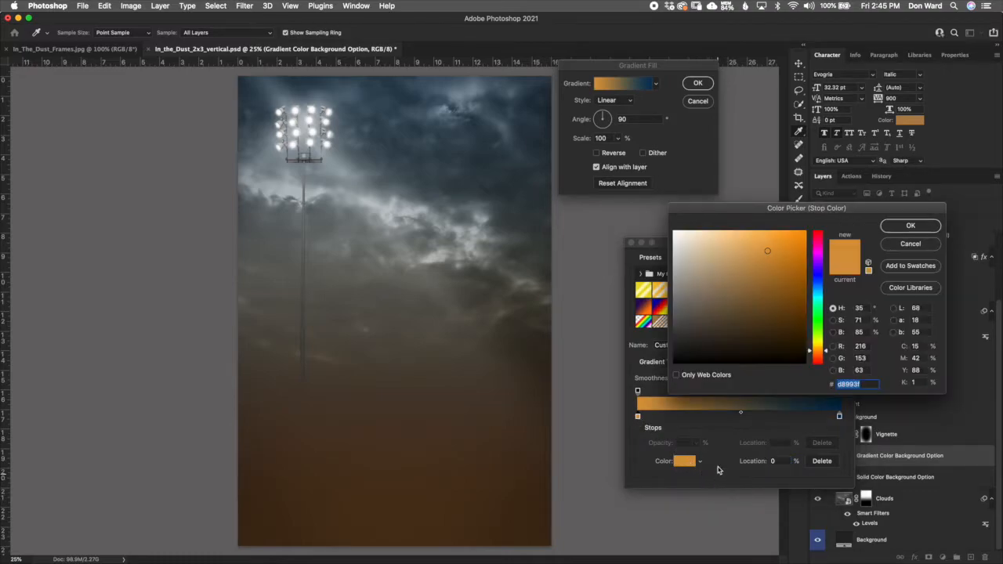
left_click(739, 307)
mouse_move(739, 306)
left_mouse_down()
mouse_move(768, 300)
mouse_move(759, 284)
mouse_move(770, 317)
mouse_move(764, 295)
left_mouse_up()
left_click_drag(830, 353, 810, 235)
left_click(797, 273)
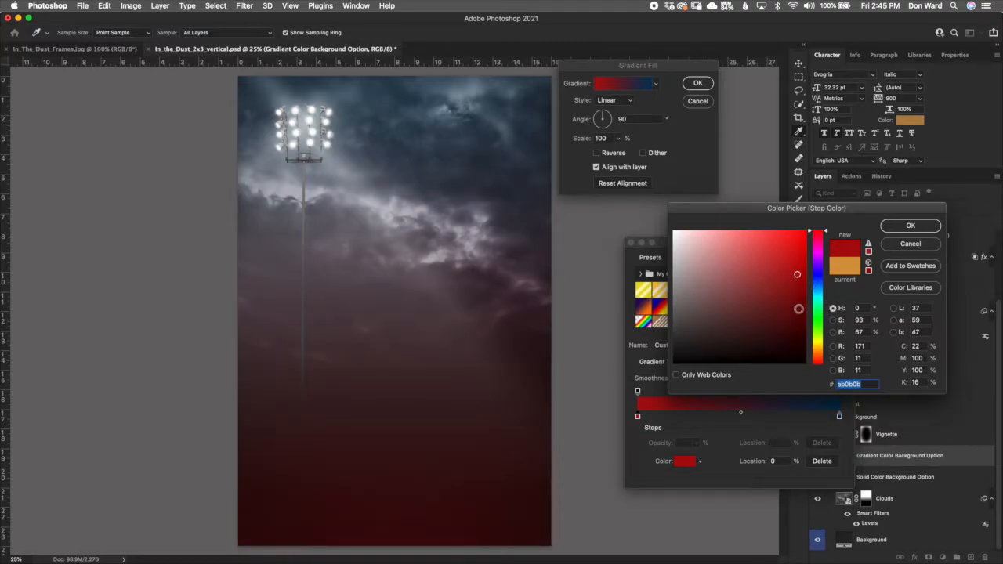
left_click(914, 249)
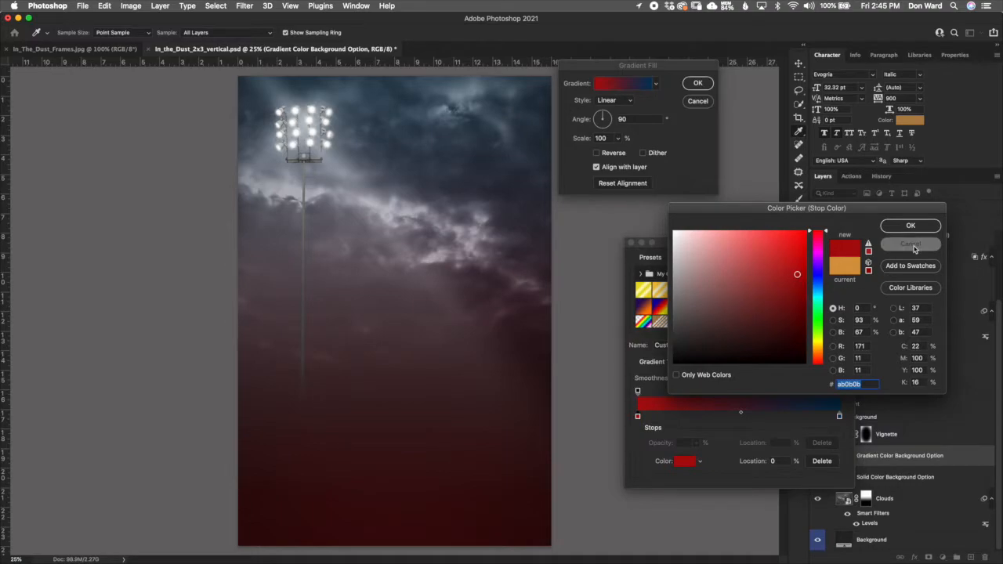
left_click(838, 288)
left_click(702, 104)
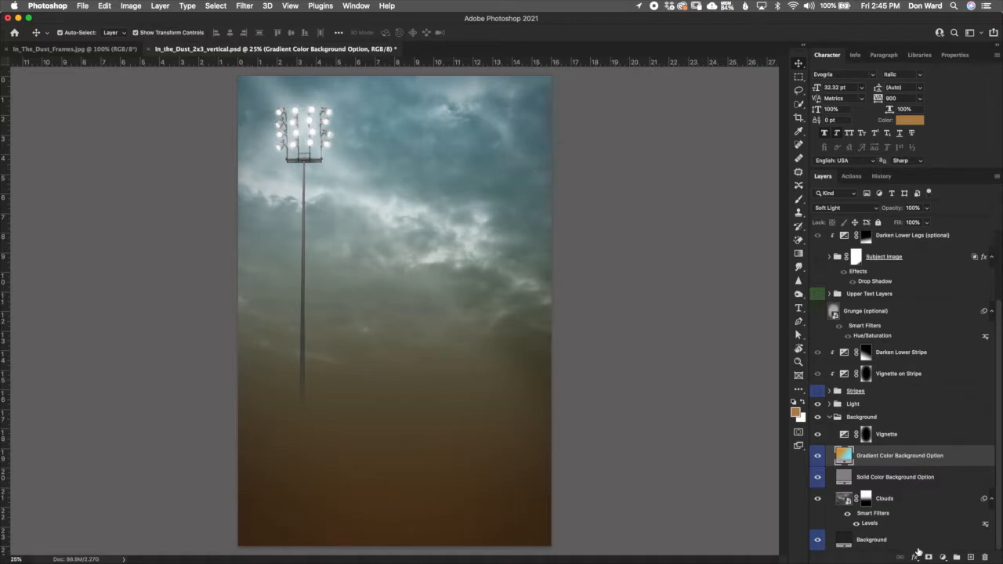
- Compare the background with the Vignette layer hidden and shown, and collapse the Background group
left_click(912, 440)
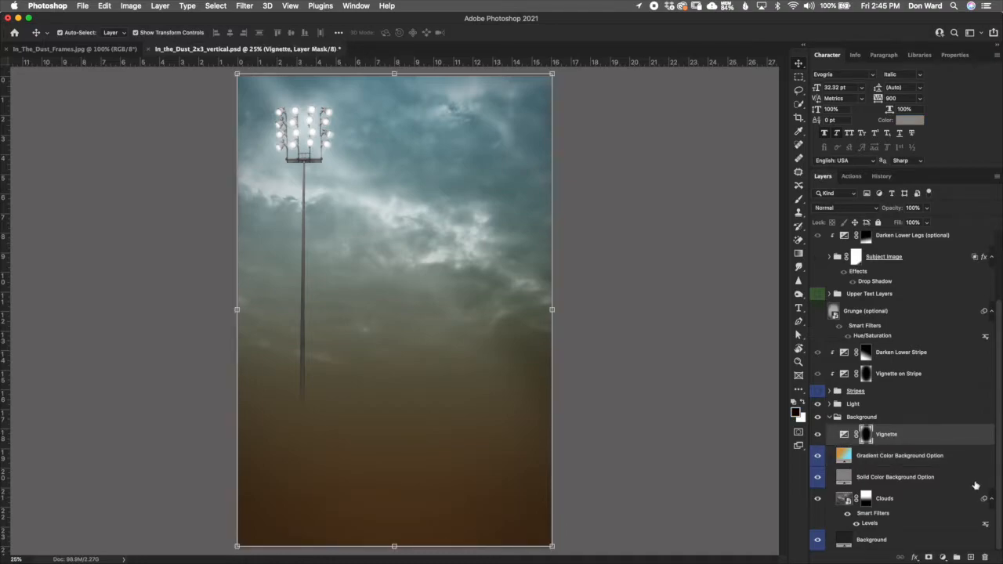
left_click(818, 435)
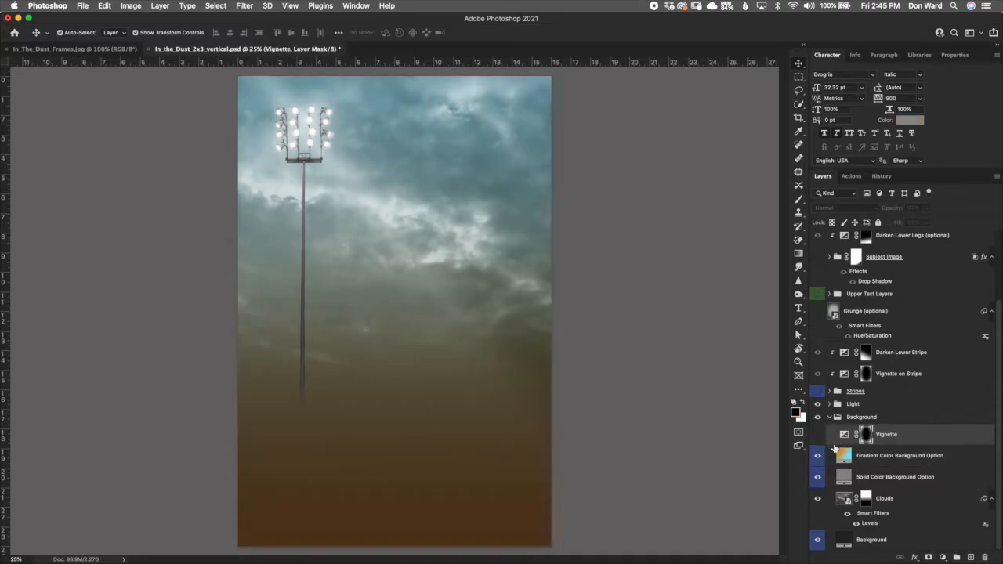
left_click(818, 436)
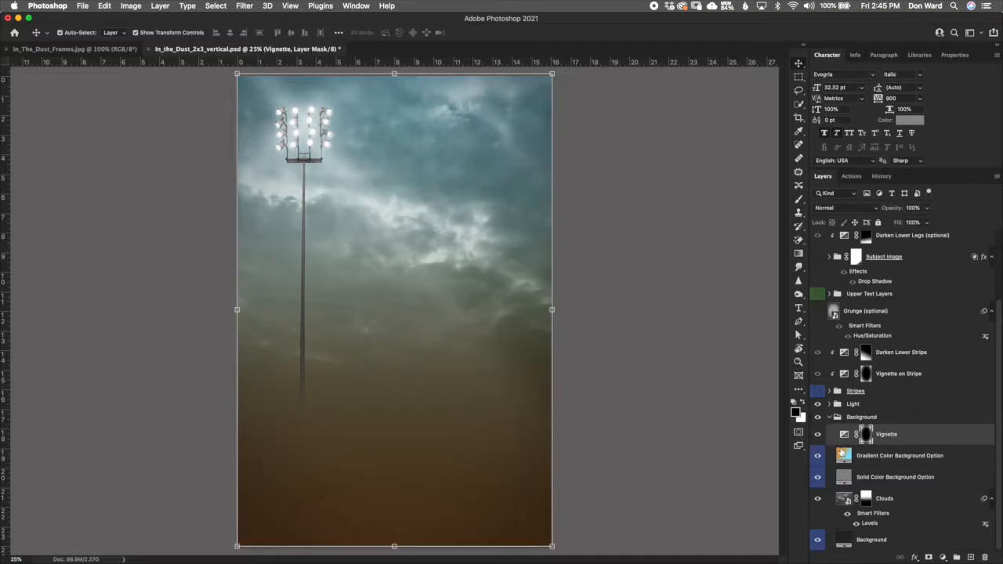
left_click(876, 419)
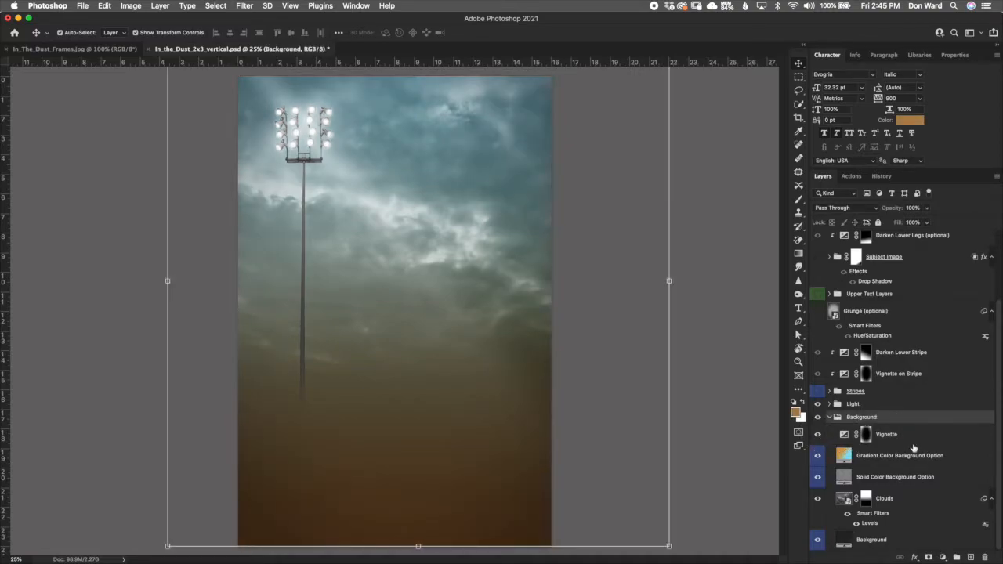
left_click(830, 418)
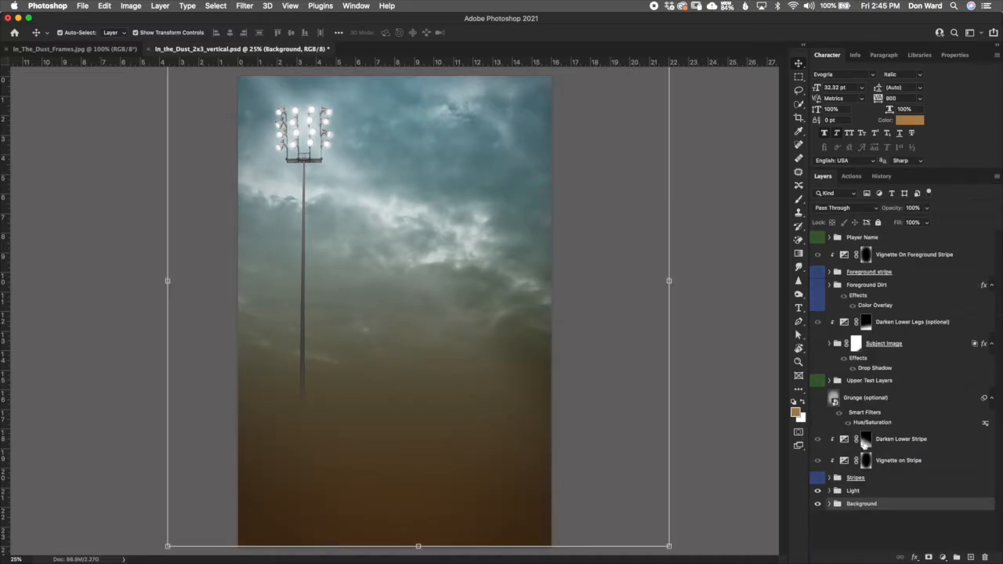
- Examine the layers inside the Light group and collapse it again
left_click(855, 492)
left_click(830, 491)
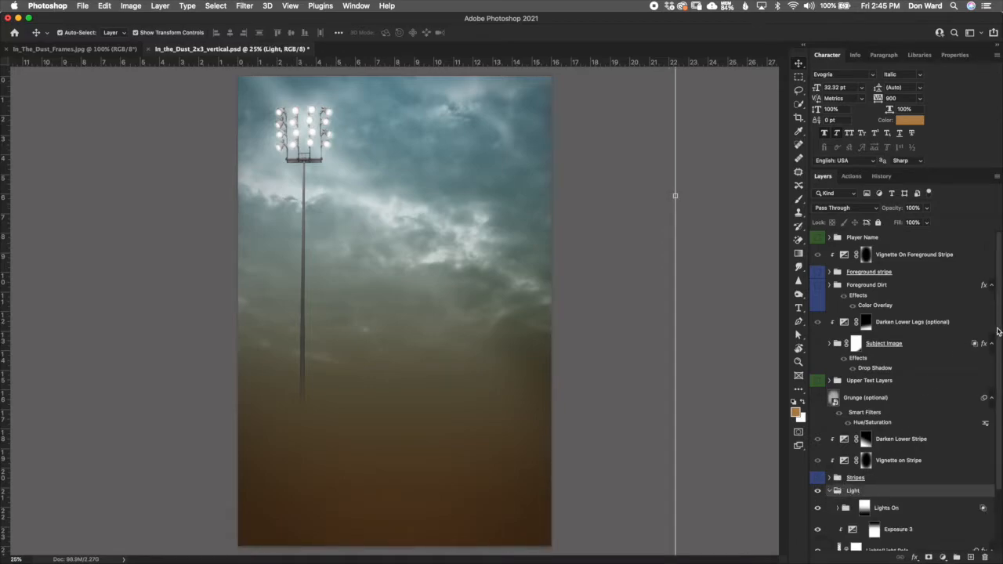
scroll(884, 478, "down", 3)
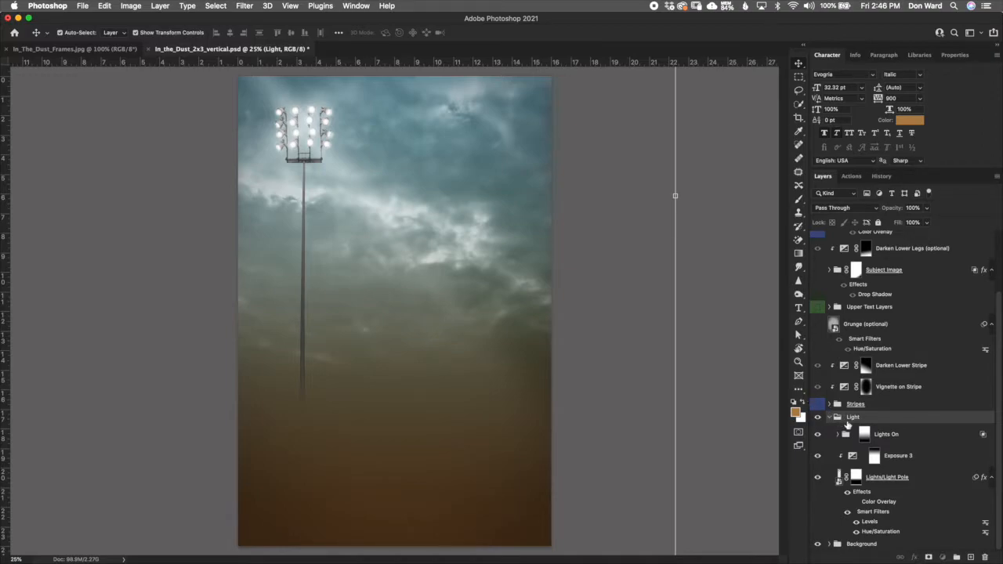
left_click(829, 417)
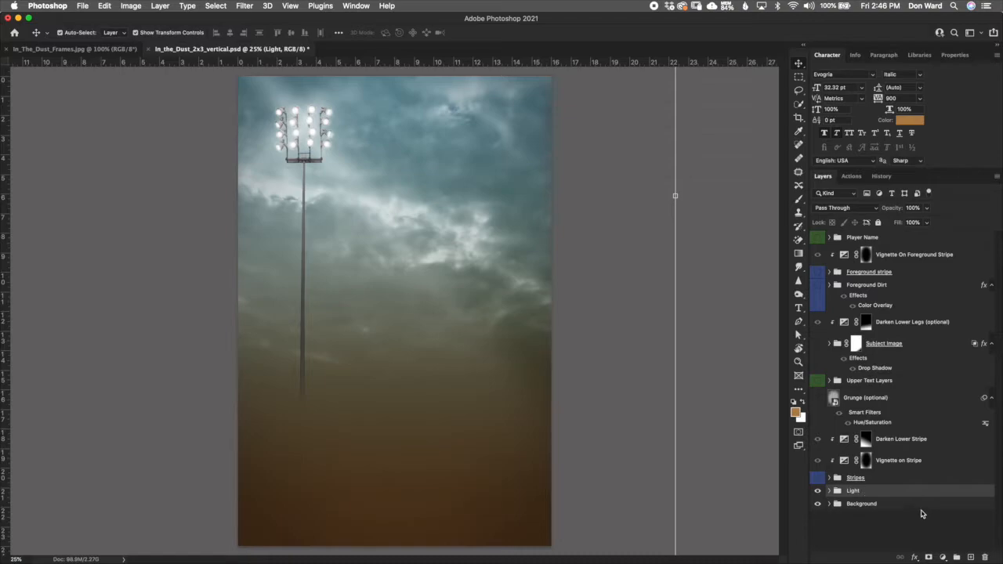
- Try scaling the whole Light group to about 90.6% and moving it toward the canvas center, and cancel the transform
key("super+t")
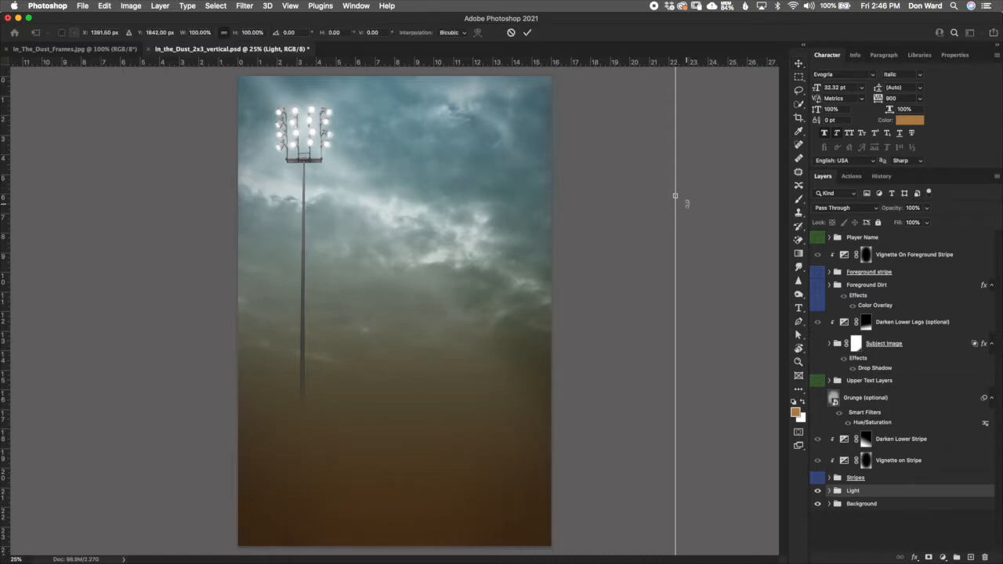
left_click_drag(677, 196, 615, 200)
left_click_drag(463, 207, 526, 238)
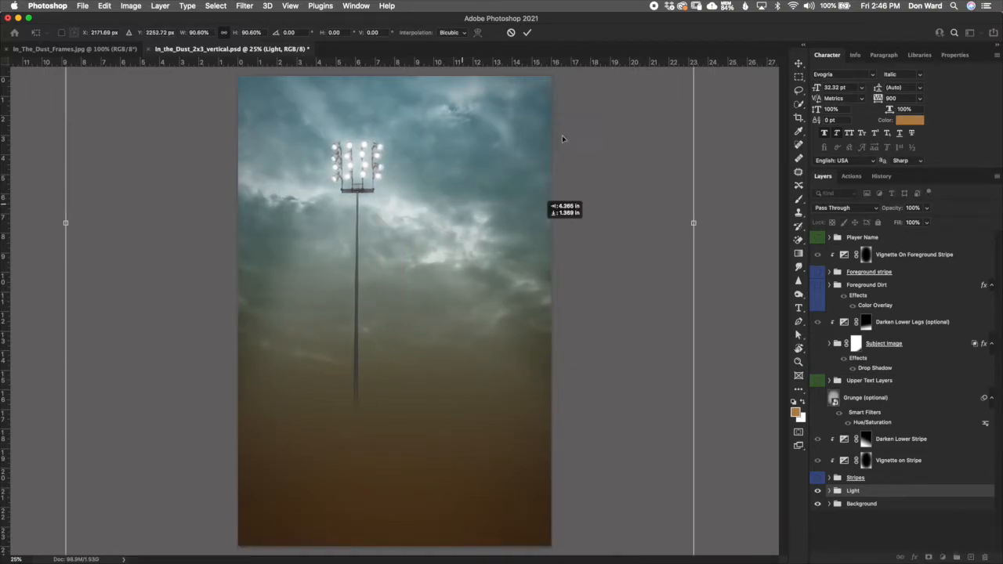
left_click(511, 32)
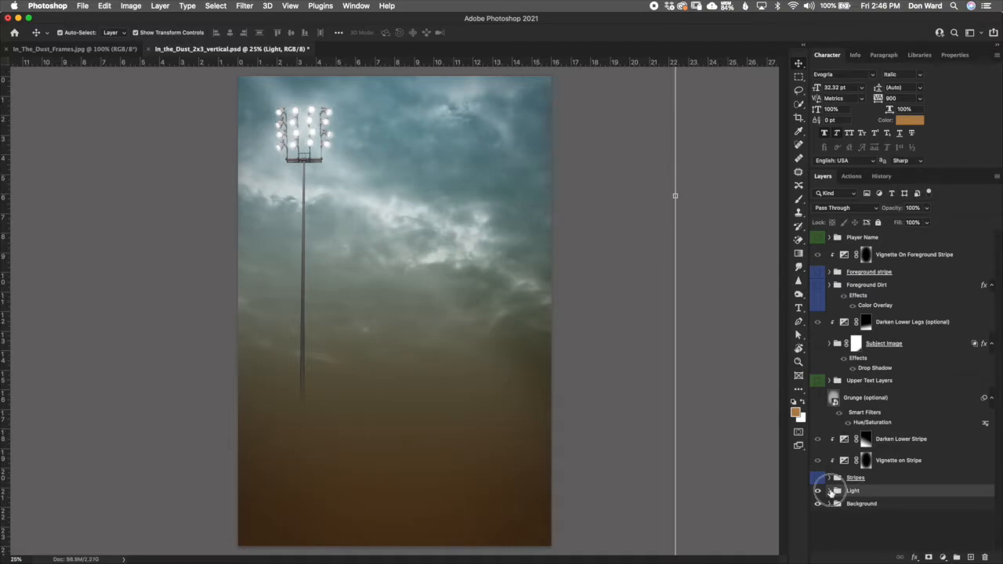
- Compare the stadium light with the Lights On group hidden and shown, and check the Exposure 3 and Lights/Light Pole layers
left_click(829, 490)
scroll(994, 469, "down", 3)
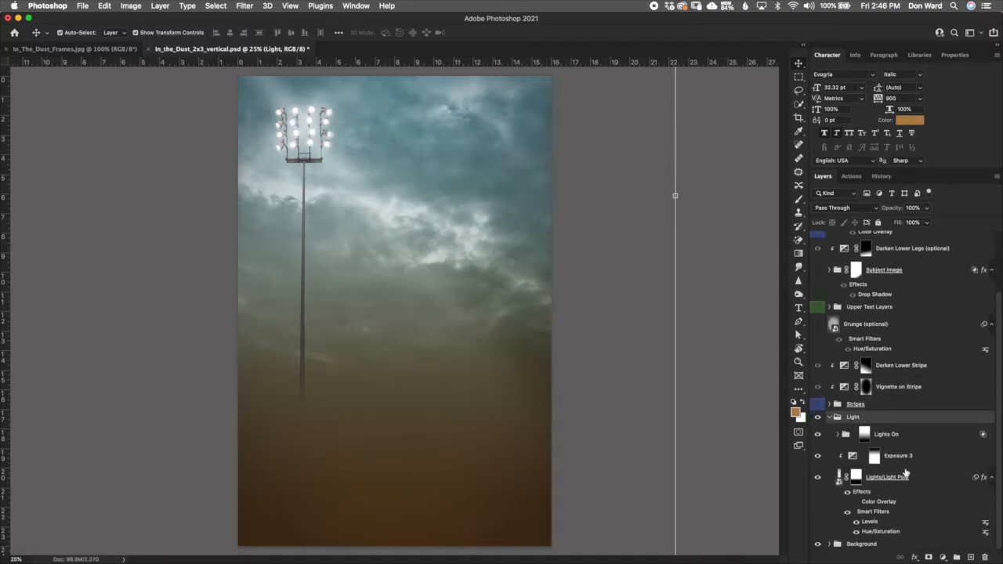
left_click(887, 438)
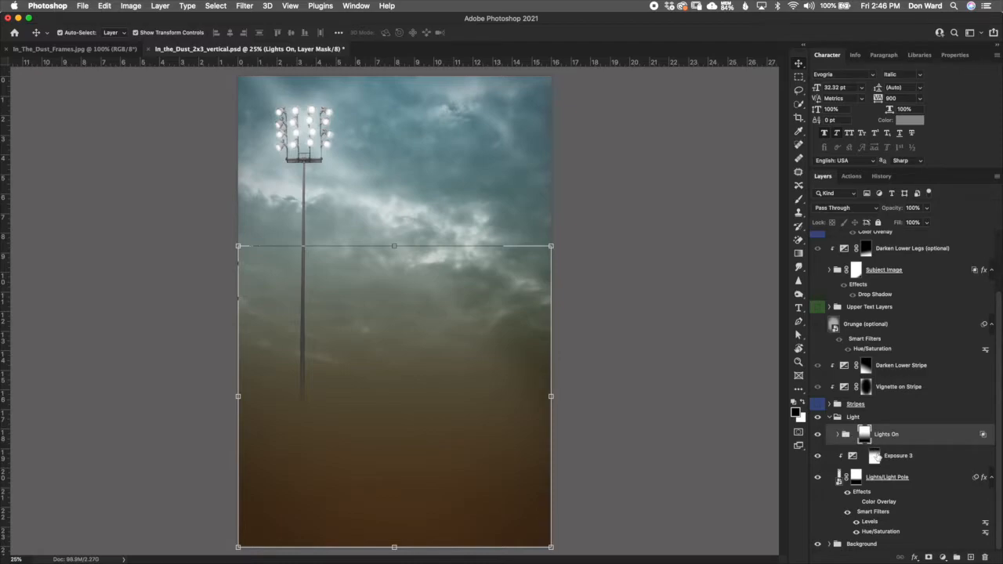
left_click(818, 436)
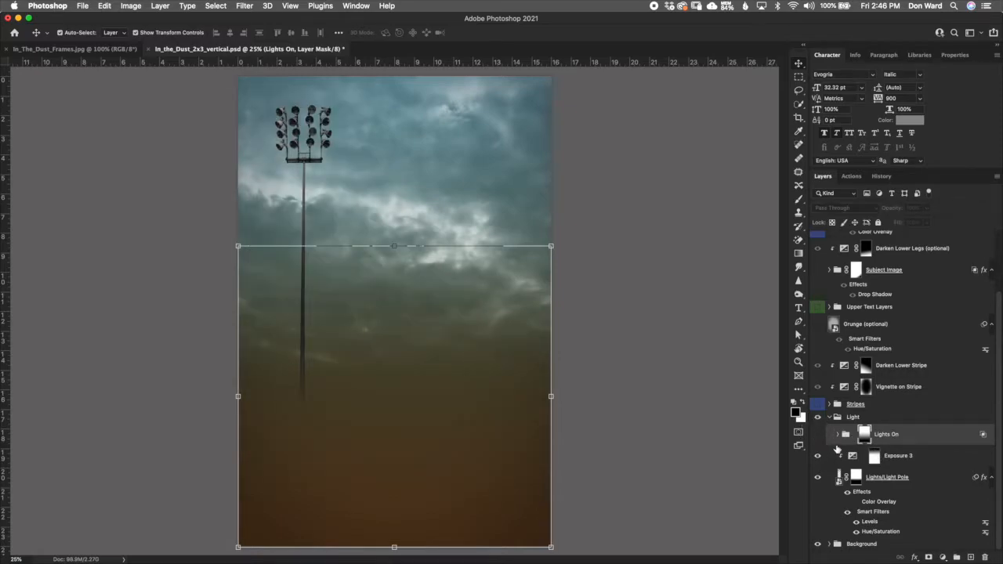
left_click(818, 436)
left_click(873, 457)
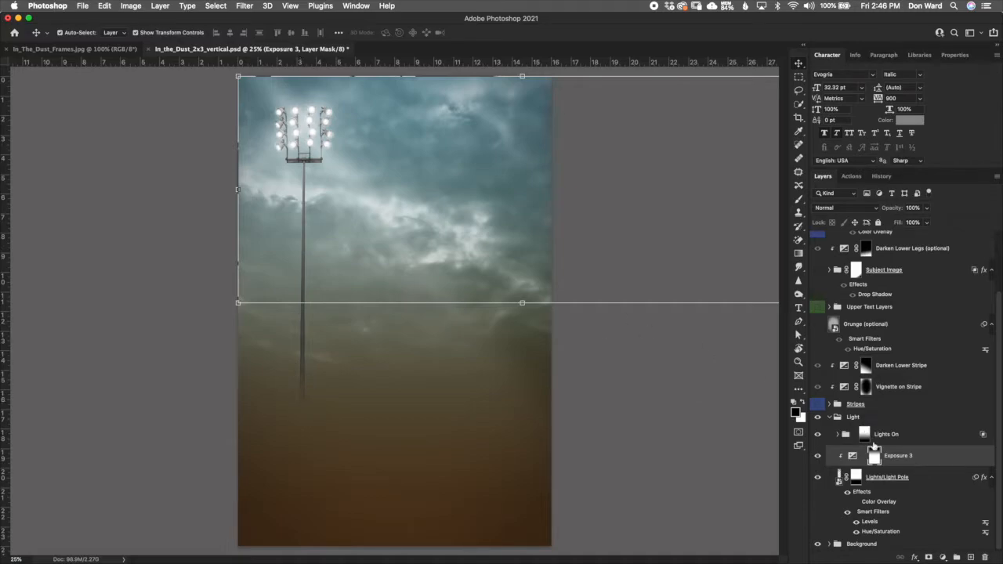
left_click(839, 480)
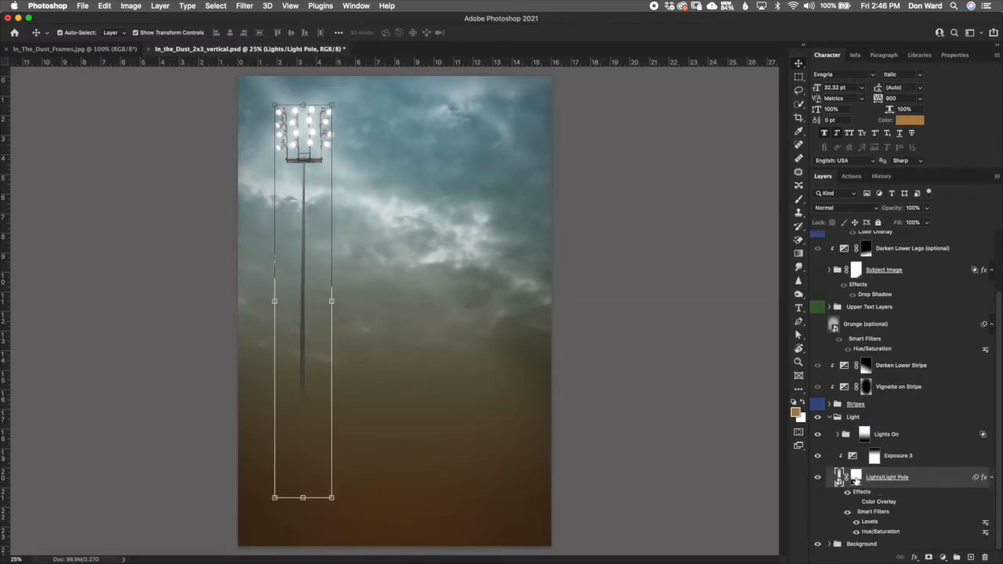
- Adjust the fade at the light pole's base with linear gradients on the Lights/Light Pole layer mask, undoing the too-high fade
left_click(856, 476)
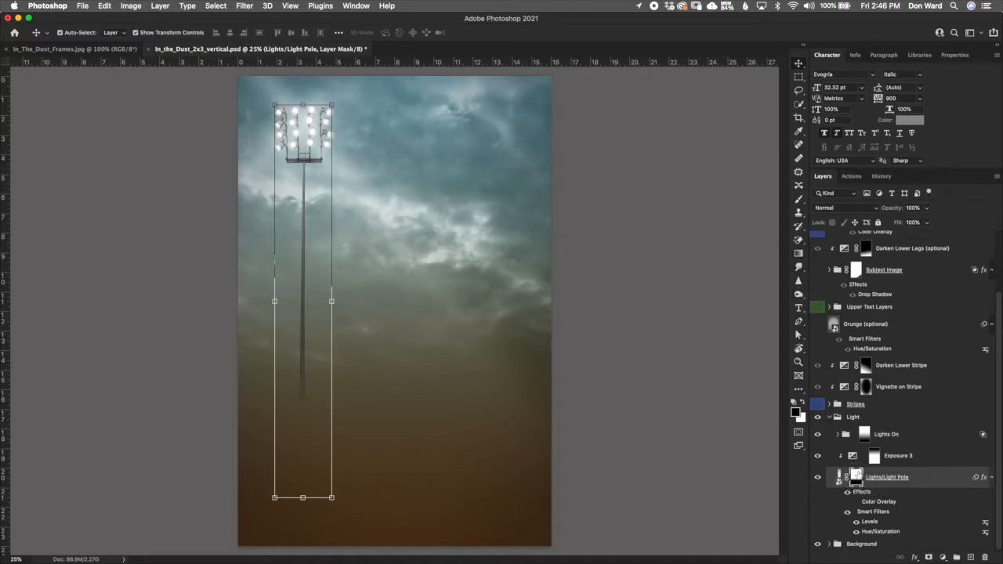
left_click(799, 254)
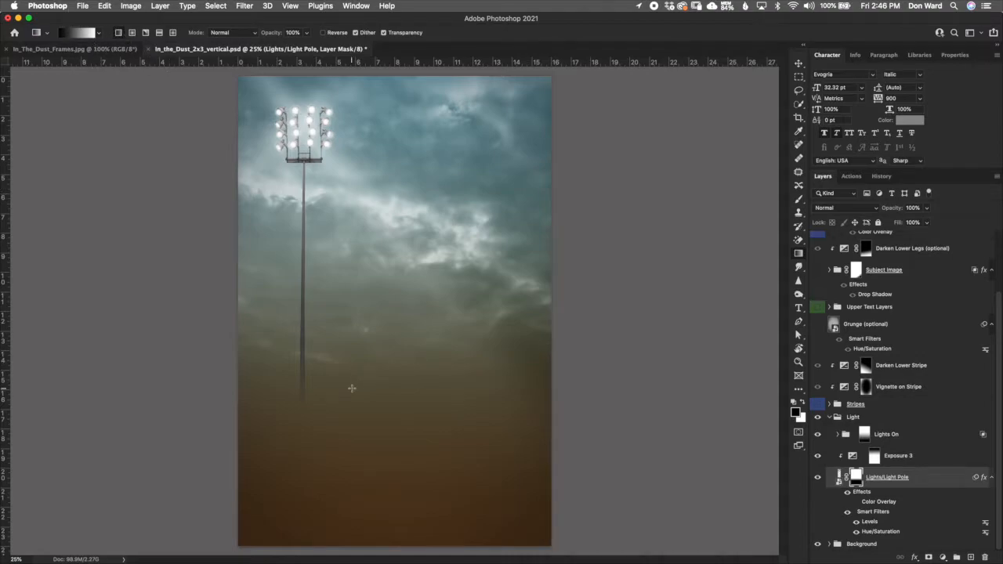
left_click_drag(312, 427, 308, 329)
key("super+z")
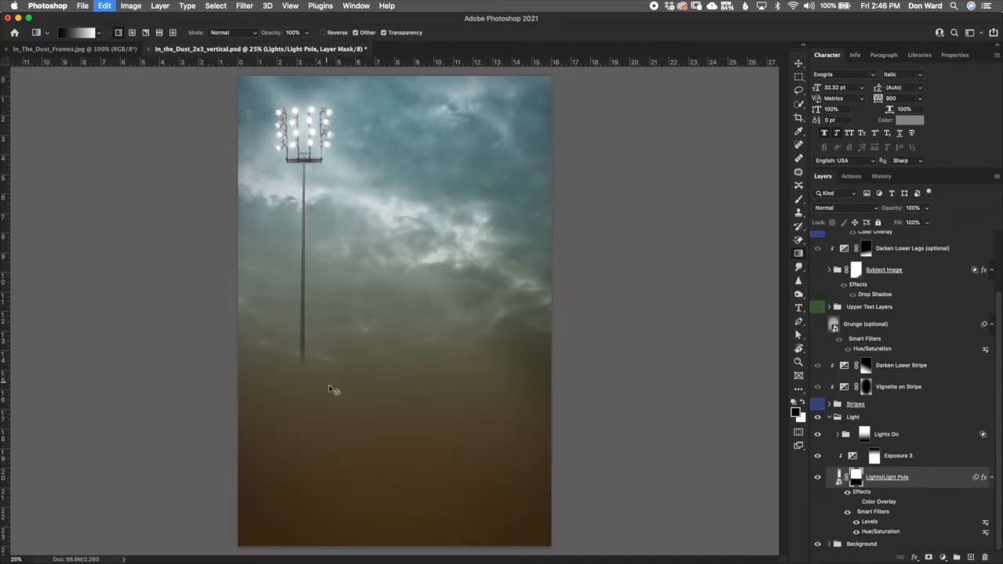
key("super+z")
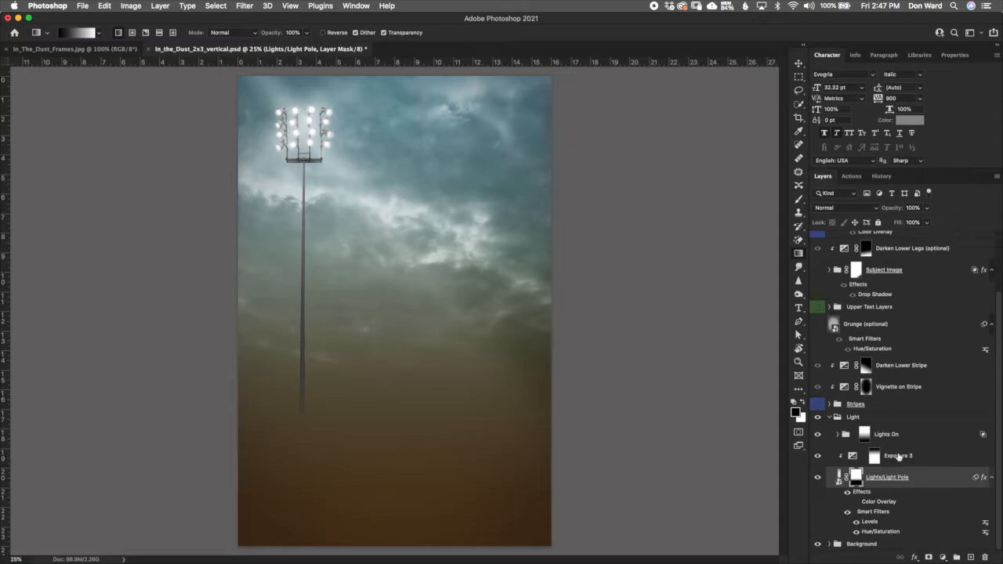
- Collapse the Light group and duplicate it
left_click(835, 418)
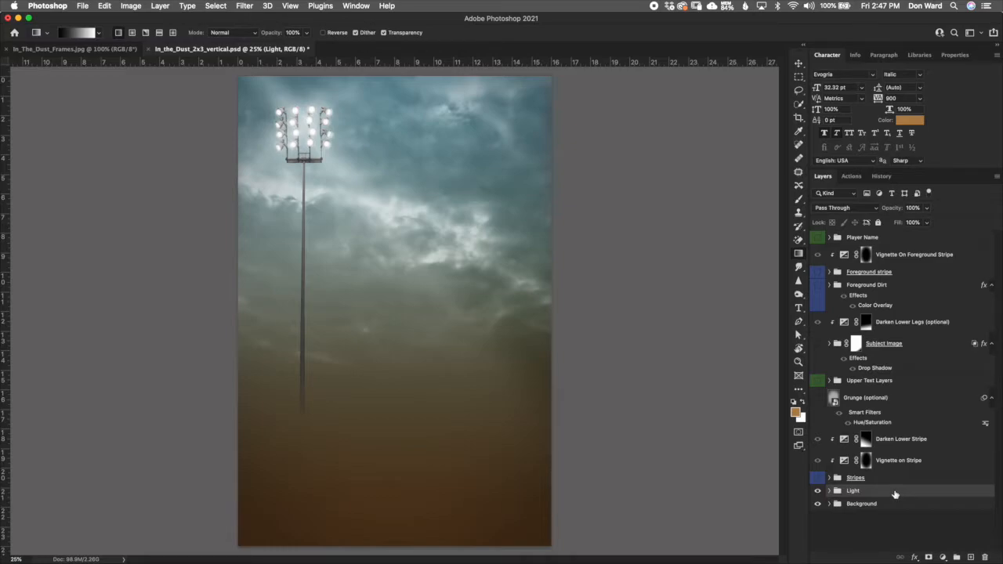
left_click_drag(895, 493, 894, 490)
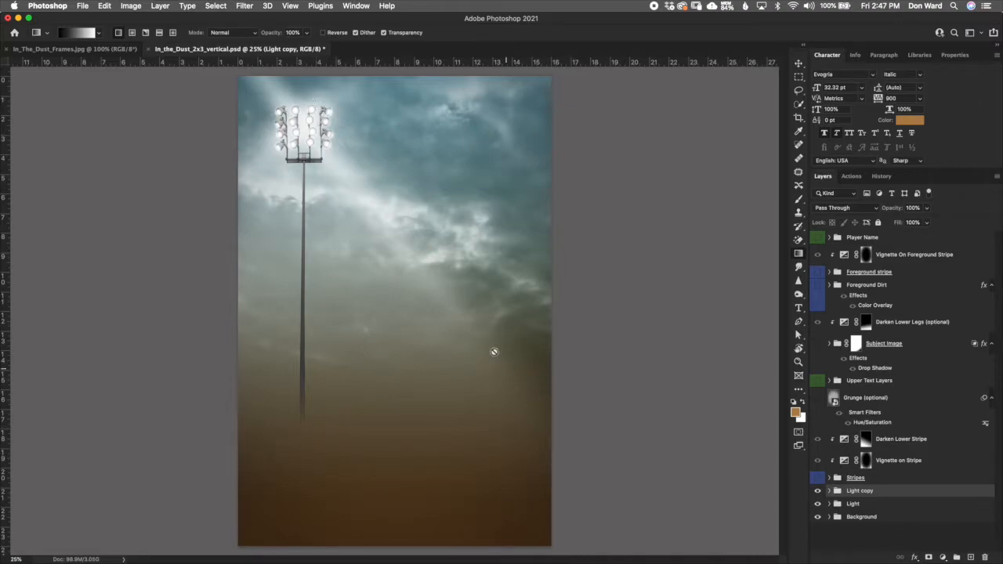
- Flip the duplicated Light group horizontally and move it about 4.17 in toward the opposite side of the canvas
left_click(105, 7)
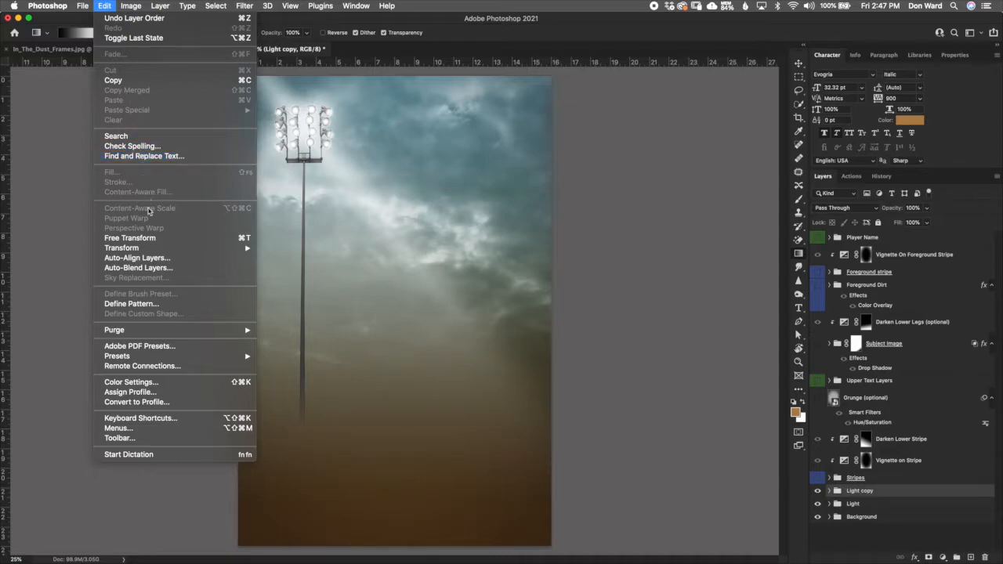
mouse_move(155, 251)
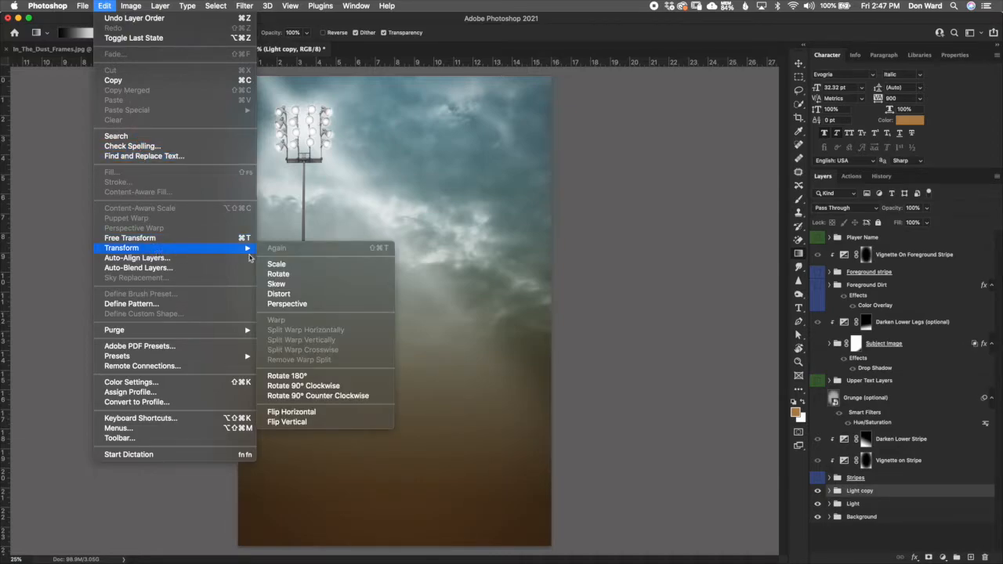
left_click(328, 414)
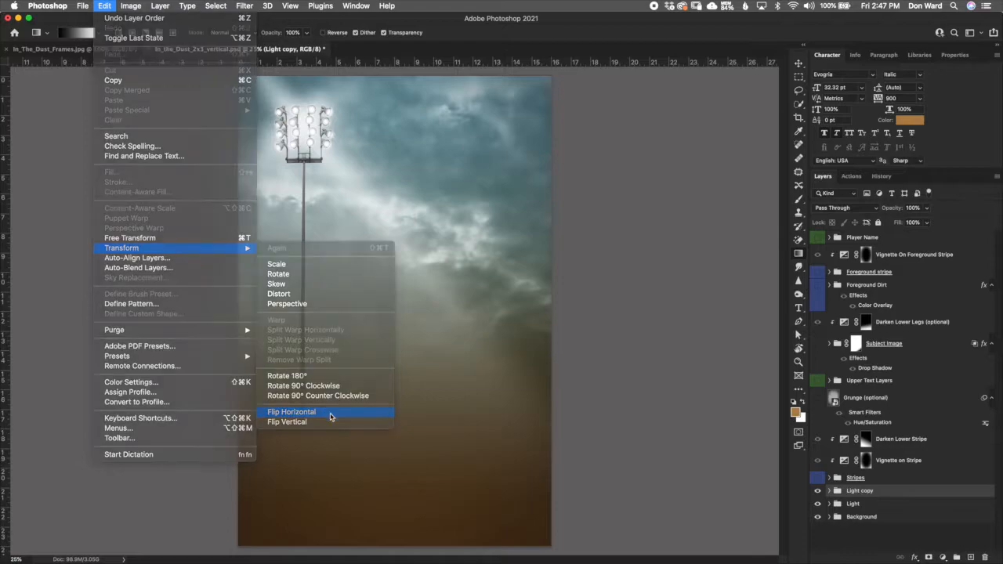
left_click(798, 64)
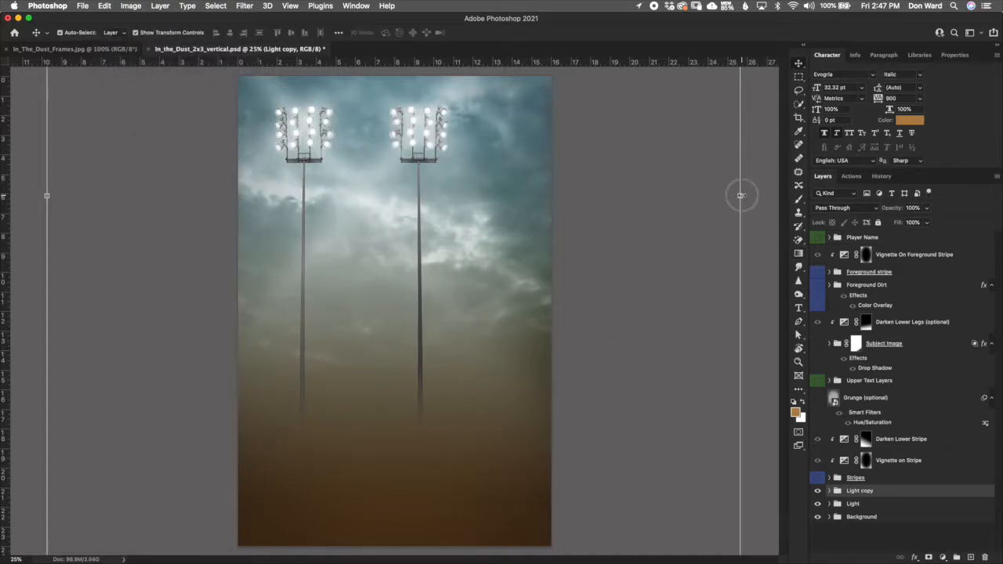
left_click(741, 196)
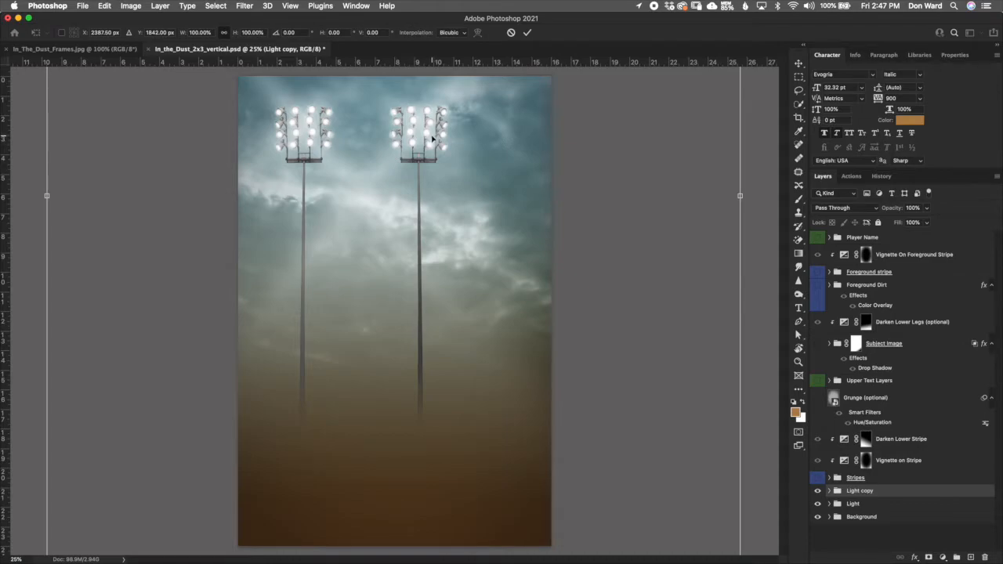
left_click_drag(424, 136, 509, 135)
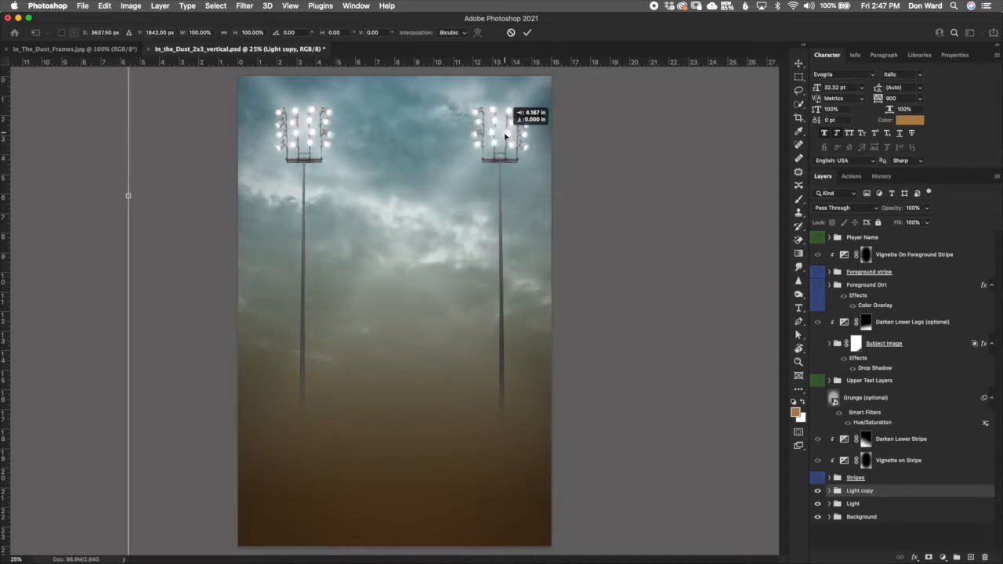
- Cancel the move and undo the horizontal flip and the duplication of the Light group
left_click(511, 32)
key("super+z")
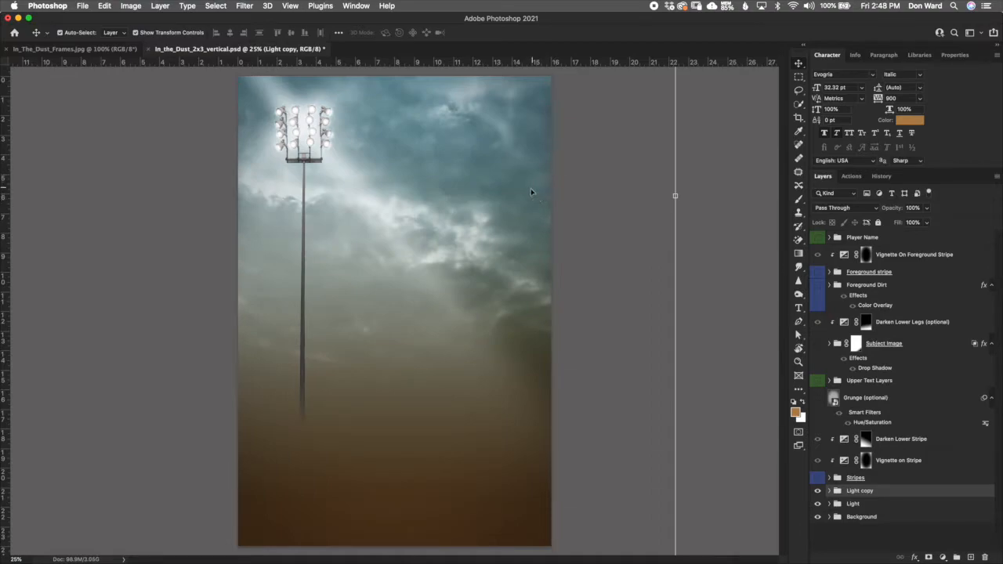
key("super+z")
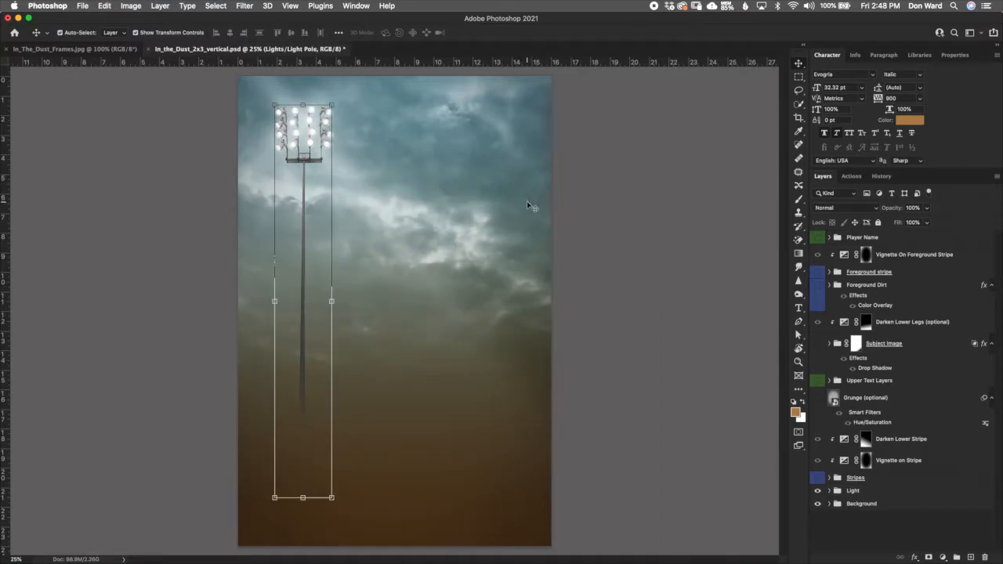
- Show the Stripes group and check its clipped Vignette on Stripe and Darken Lower Stripe layers
left_click(879, 481)
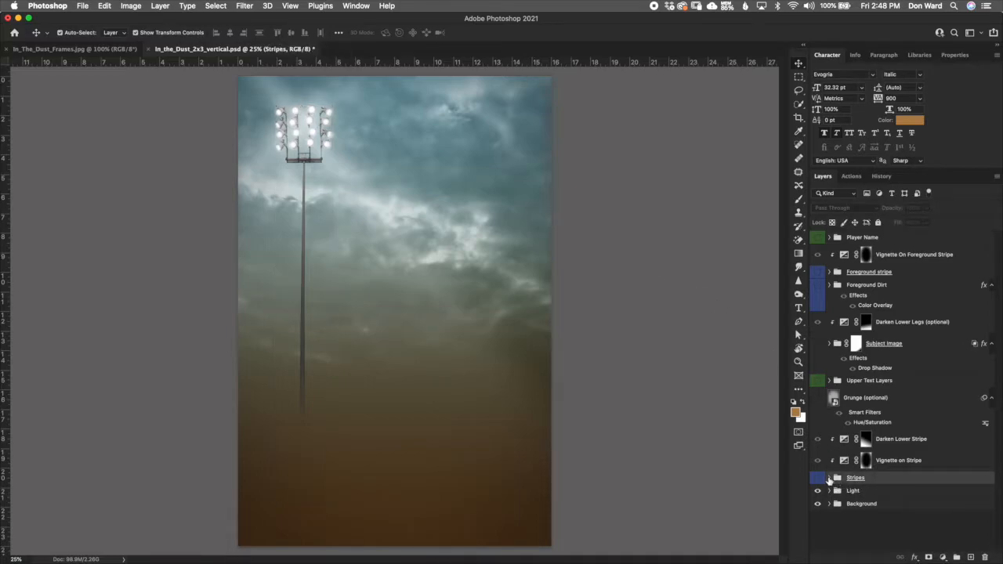
left_click(817, 479)
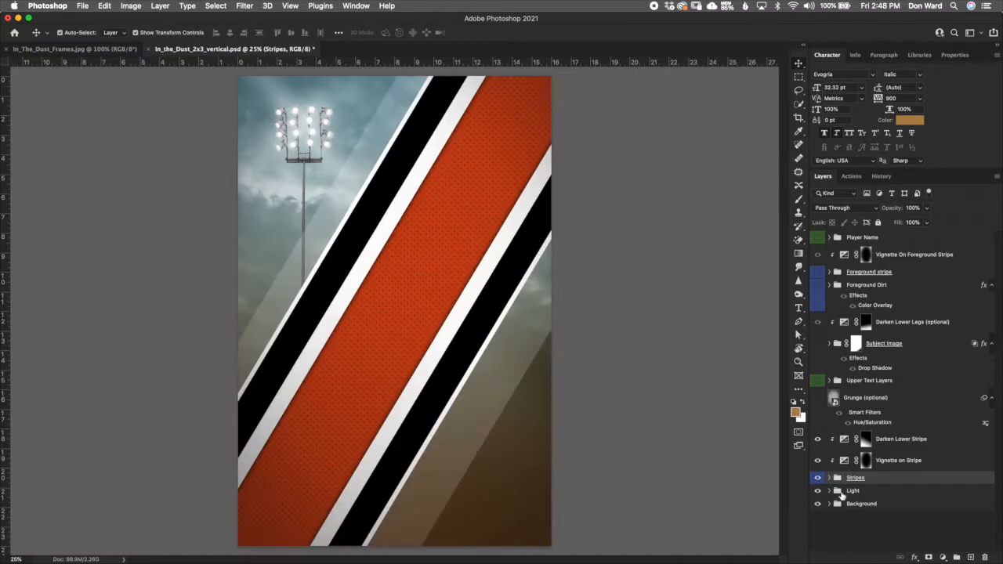
left_click(889, 462)
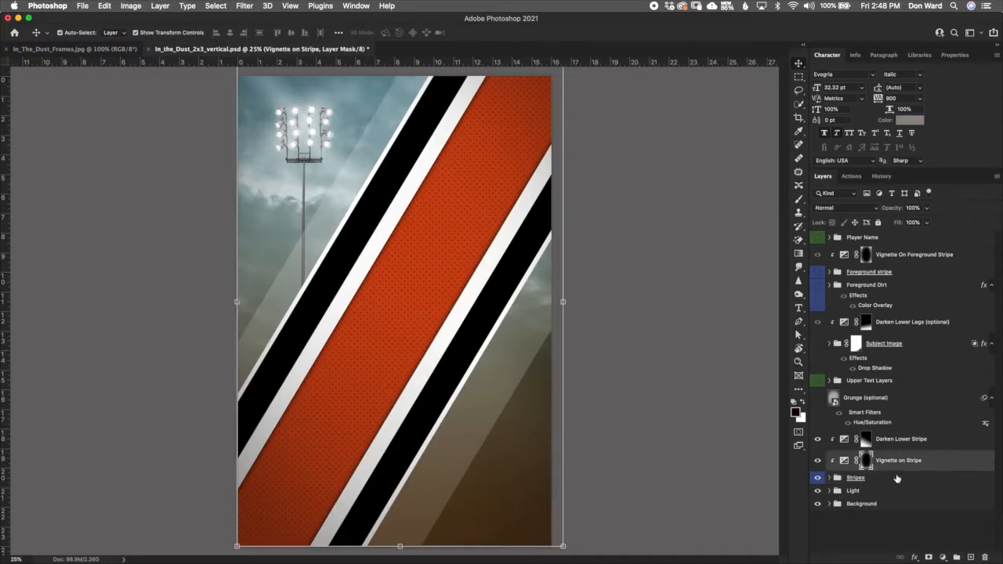
left_click(895, 441)
left_click(837, 461)
- Expand the Stripes group and check the Stripe 6 layer's fill color, leaving the color picker without a change
left_click(830, 479)
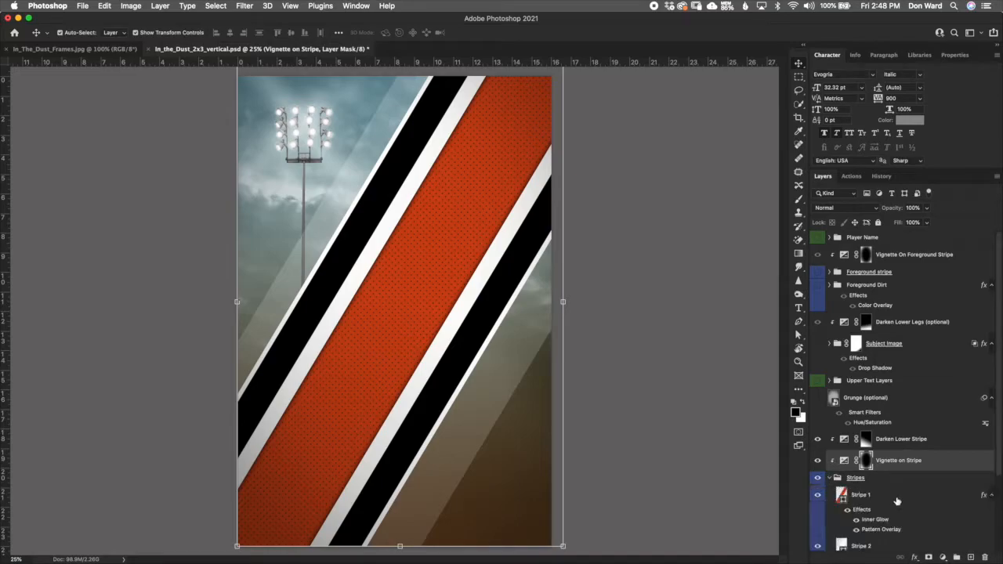
left_click_drag(997, 428, 999, 495)
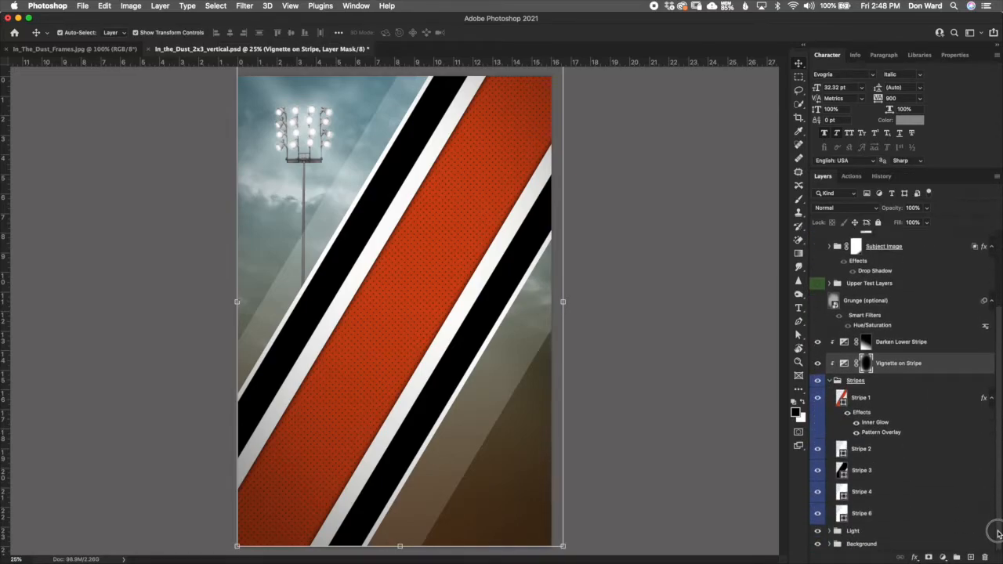
left_click(883, 518)
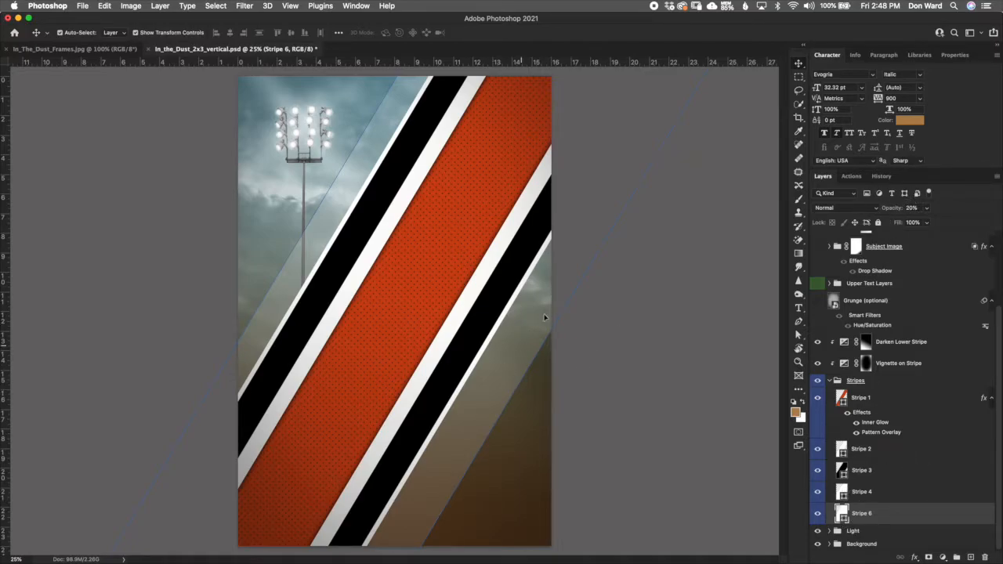
double_click(843, 515)
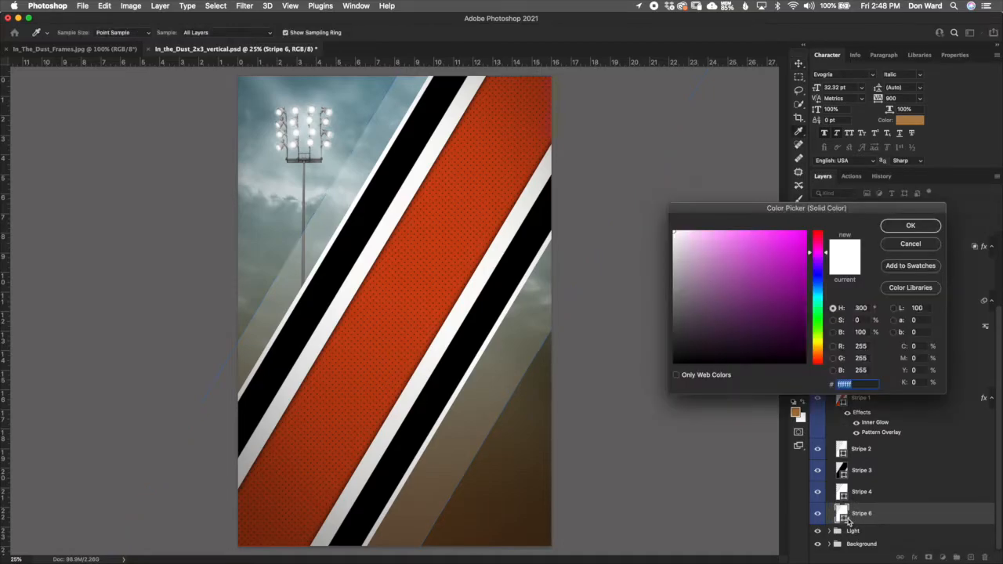
left_click(911, 244)
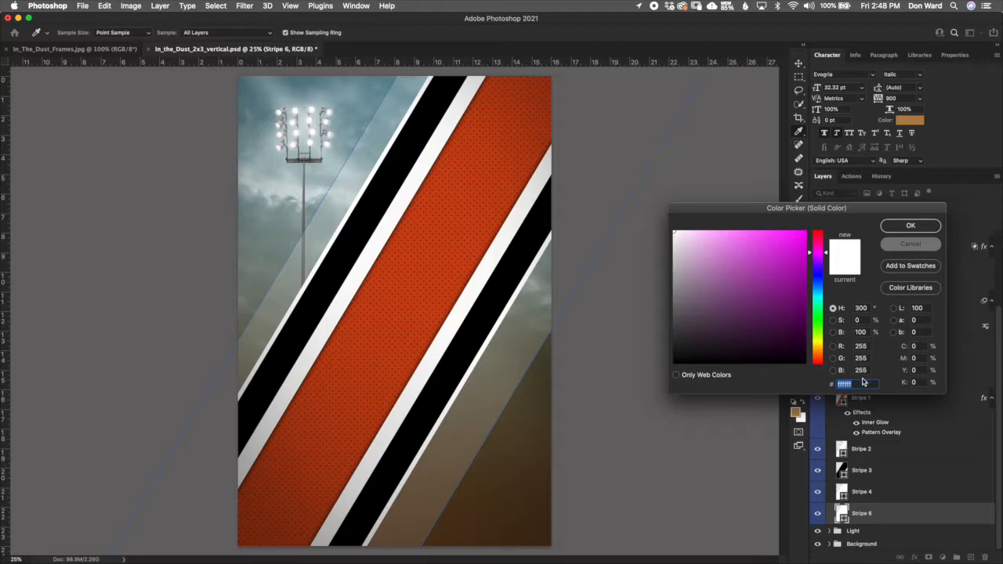
- Try several red shades, ending with #a10c0c, as the fill color of Stripe 1 and cancel the color change
double_click(842, 401)
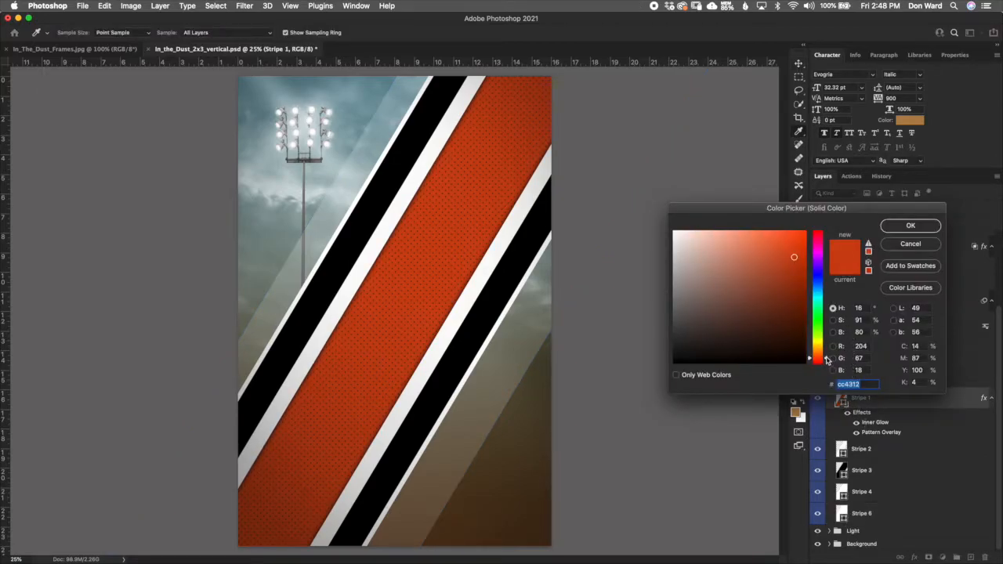
left_click_drag(826, 360, 827, 221)
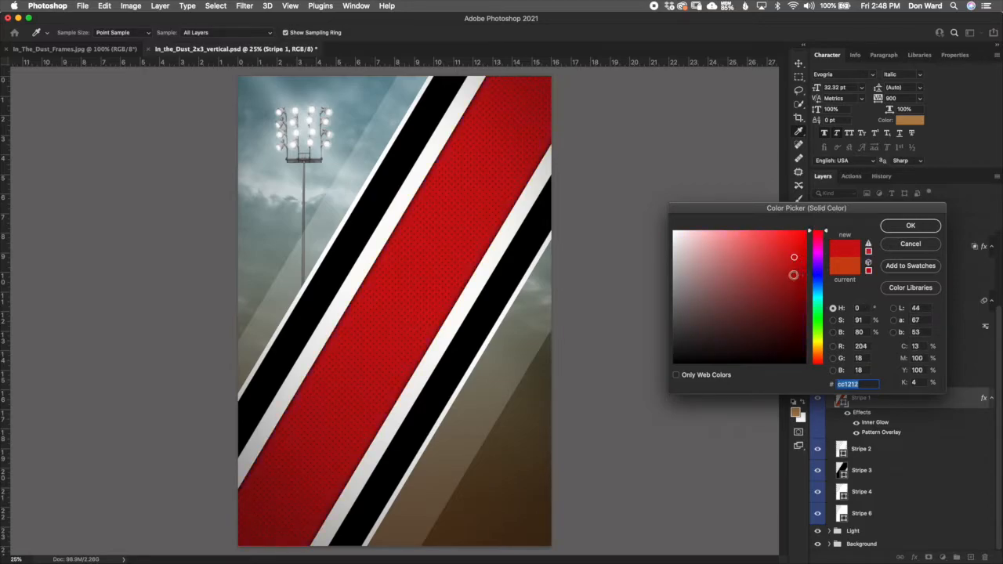
left_click(793, 284)
left_click(799, 311)
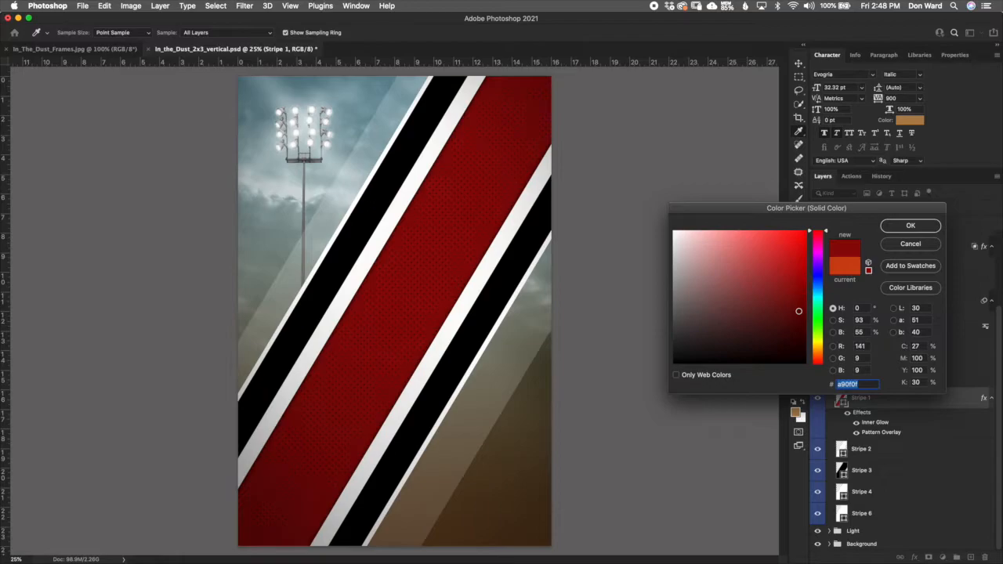
left_click(805, 282)
left_click(746, 296)
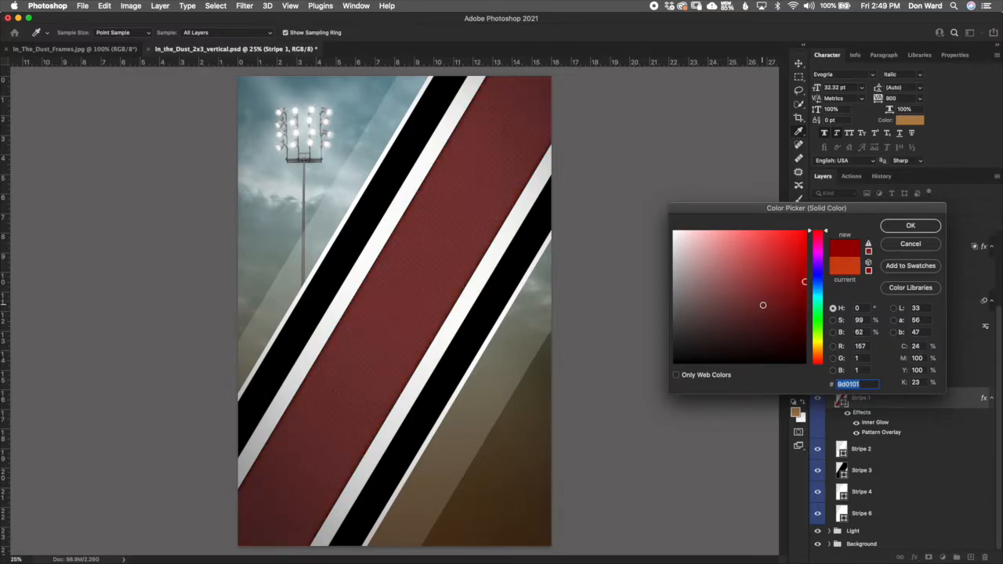
left_click(796, 280)
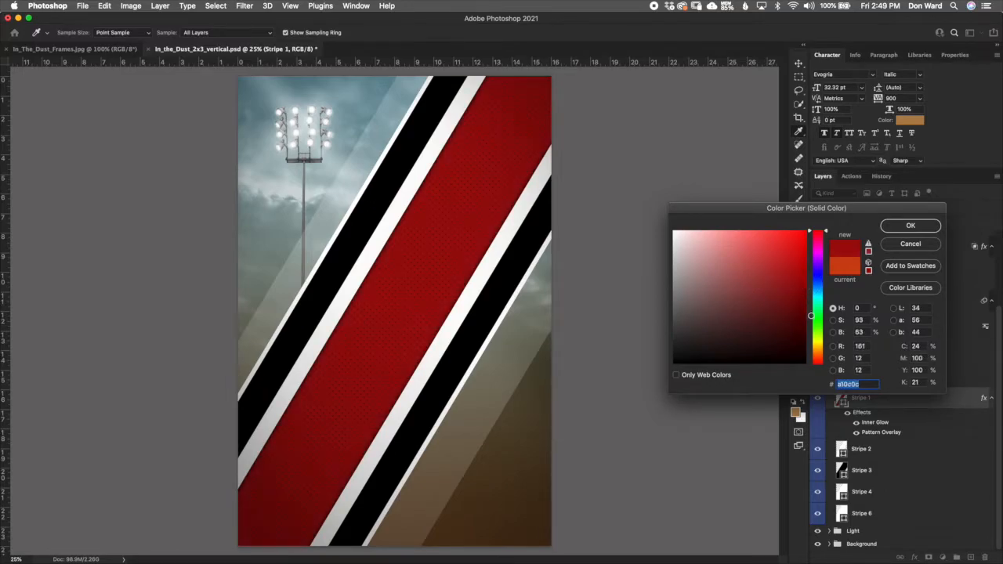
left_click(928, 247)
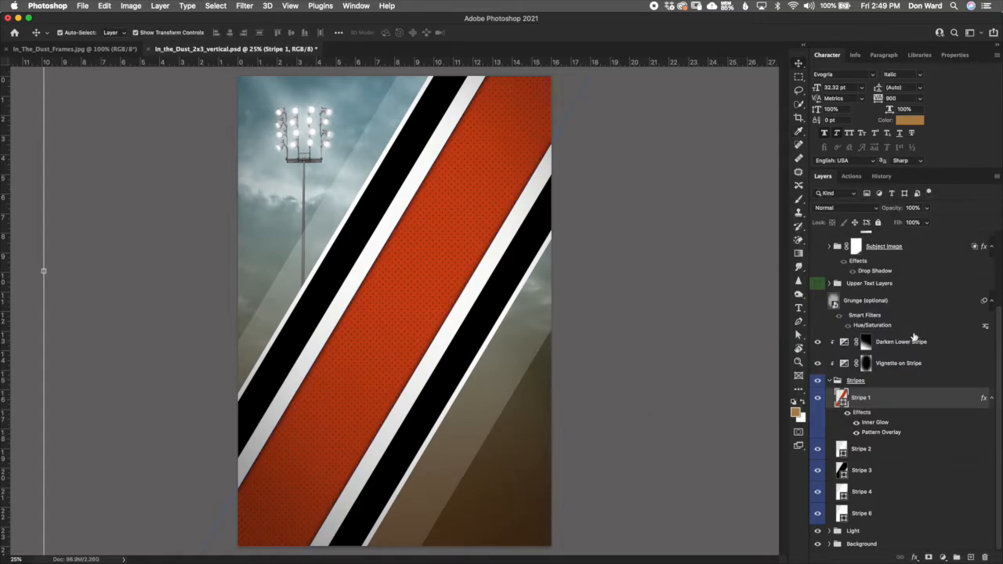
- Check the Stripe 2 and Stripe 3 layers, comparing the design with Stripe 2 hidden and shown
left_click(866, 458)
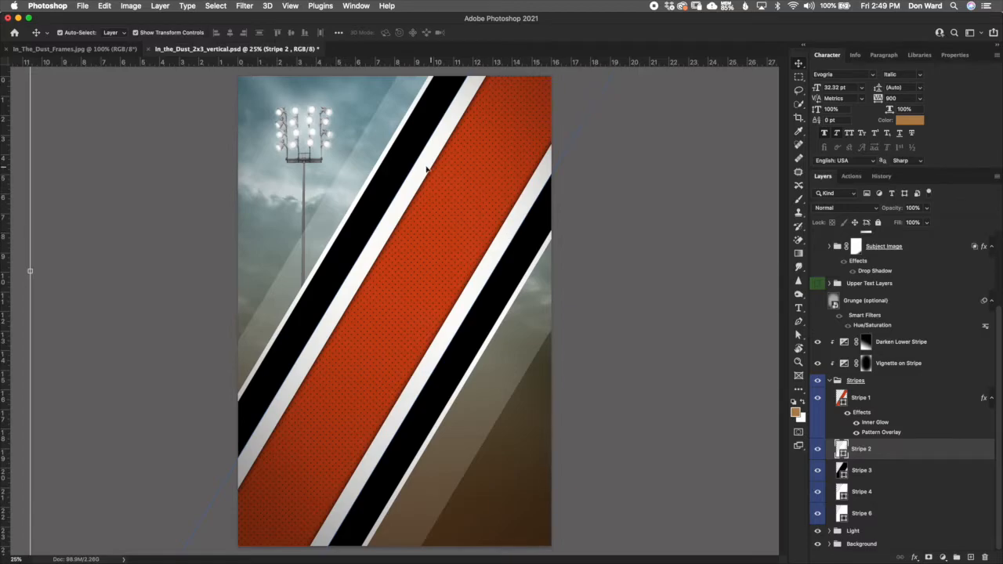
left_click(848, 471)
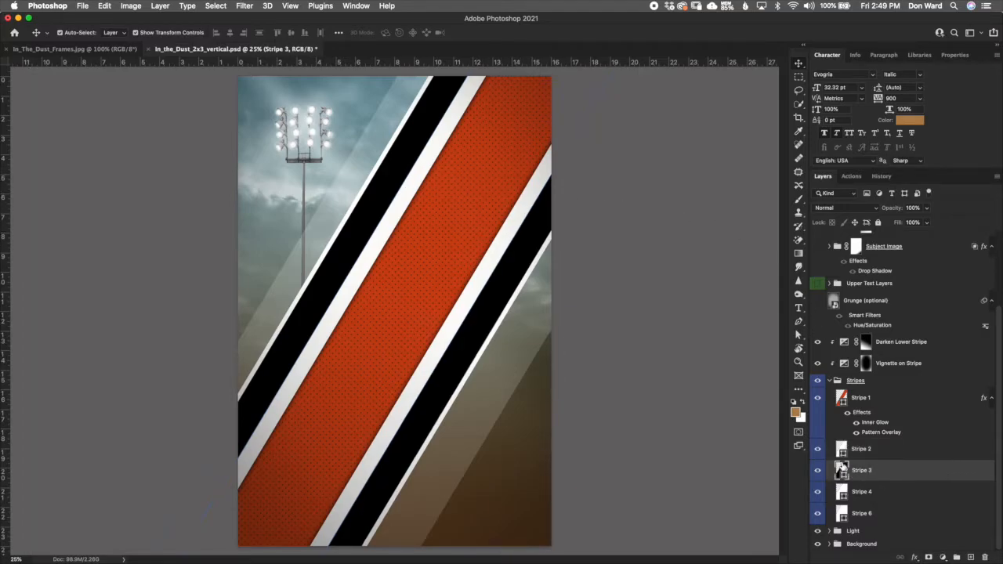
left_click(820, 455)
left_click(820, 451)
- Try the muted red #a53131 as the fill color of Stripe 3 and cancel the color change
double_click(843, 474)
left_click_drag(783, 276, 766, 279)
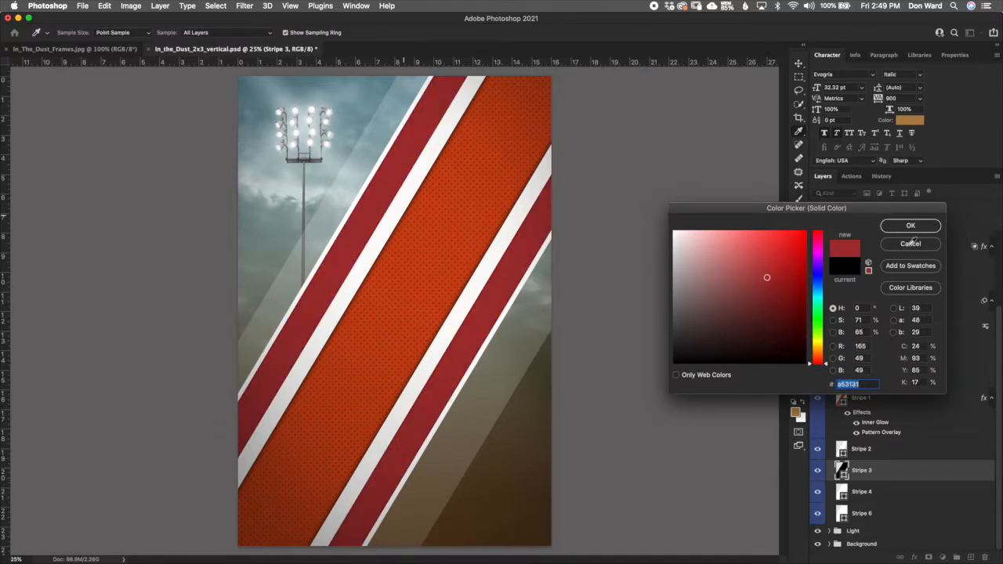
left_click(911, 244)
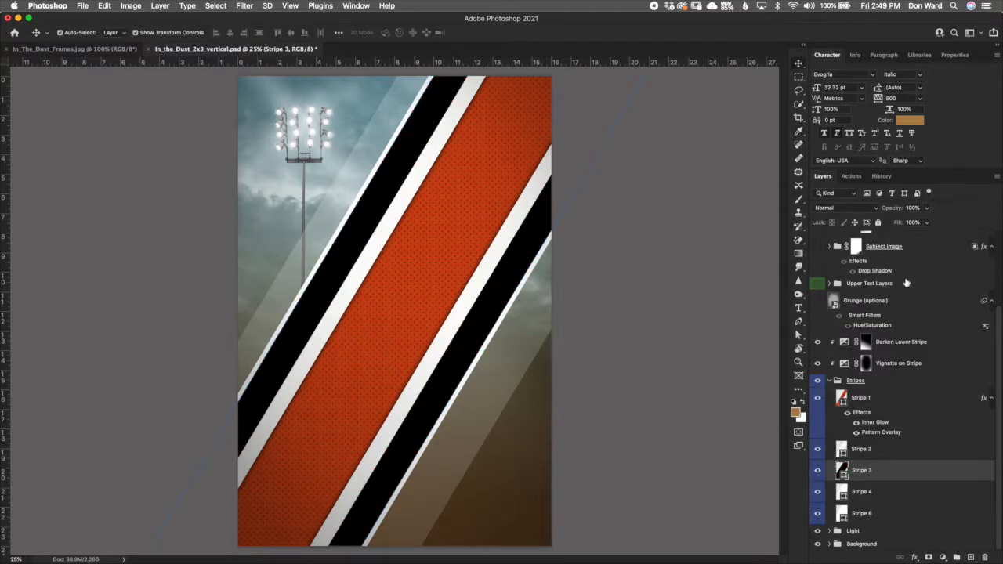
- Check Stripe 4, compare Stripe 1 with its Pattern Overlay effect off and on, and collapse the Stripes group
left_click(875, 500)
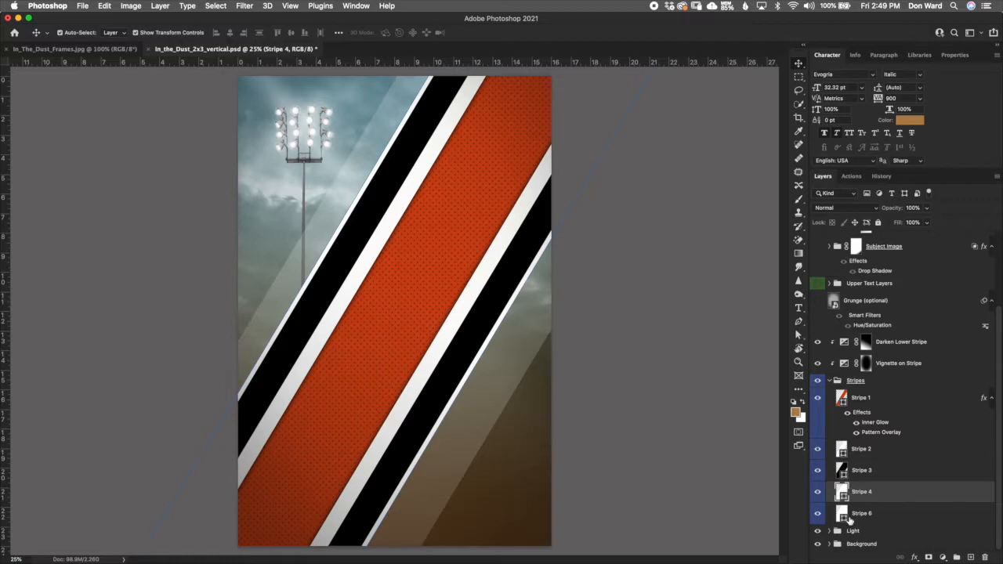
left_click(888, 424)
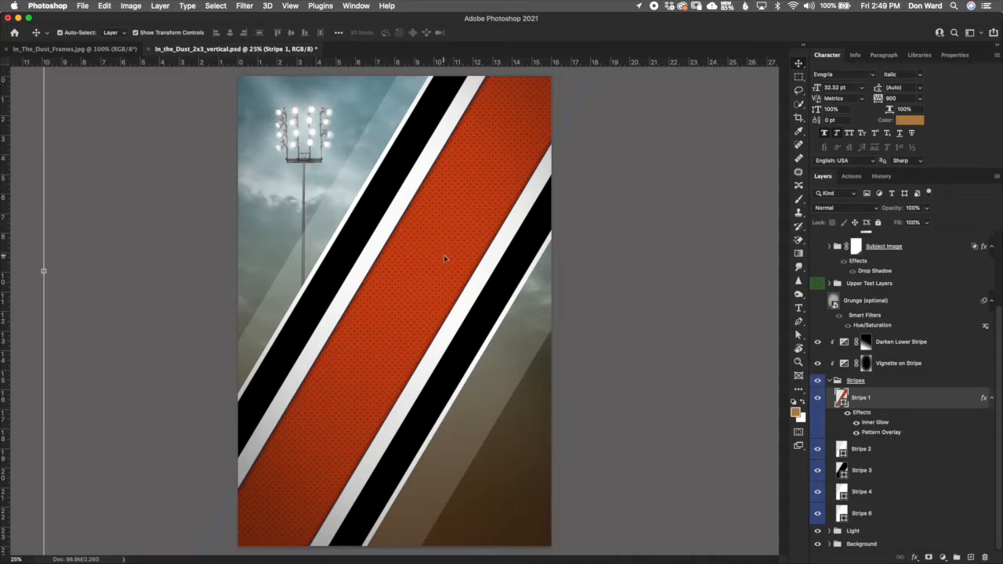
left_click(857, 433)
left_click(857, 432)
left_click(834, 382)
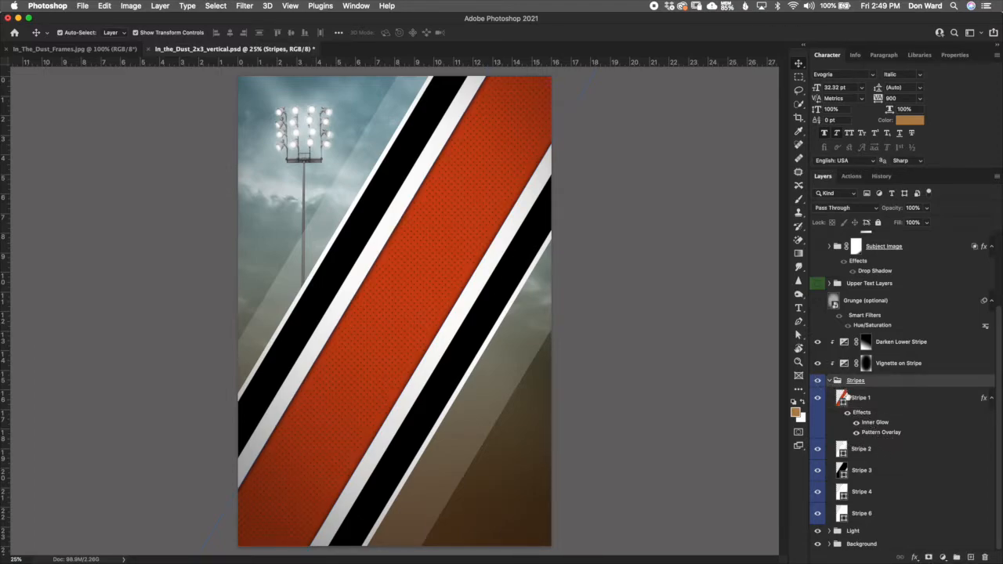
left_click(833, 381)
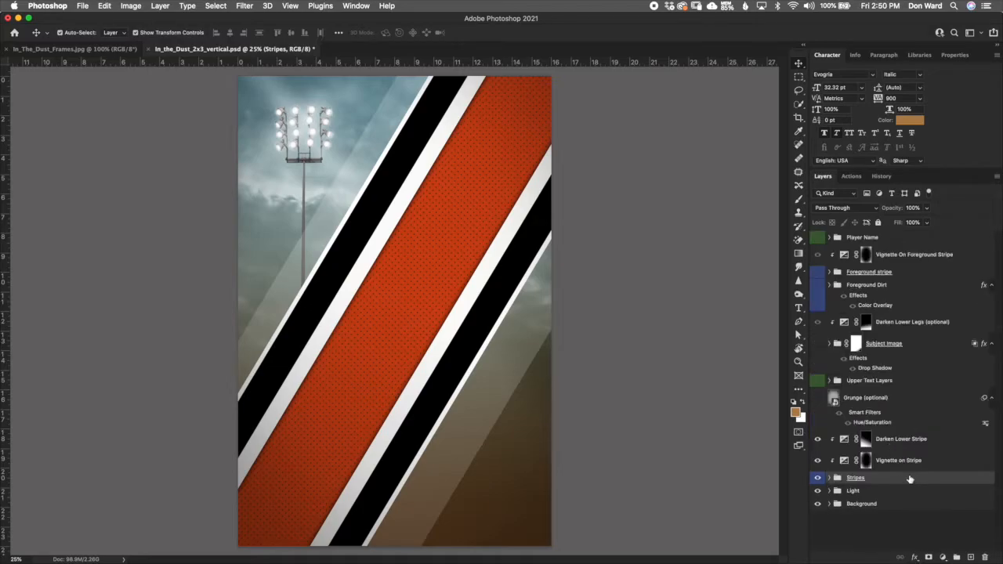
- Show the Grunge (optional) layer, try a stronger opacity, and set its opacity to 50%
left_click(889, 402)
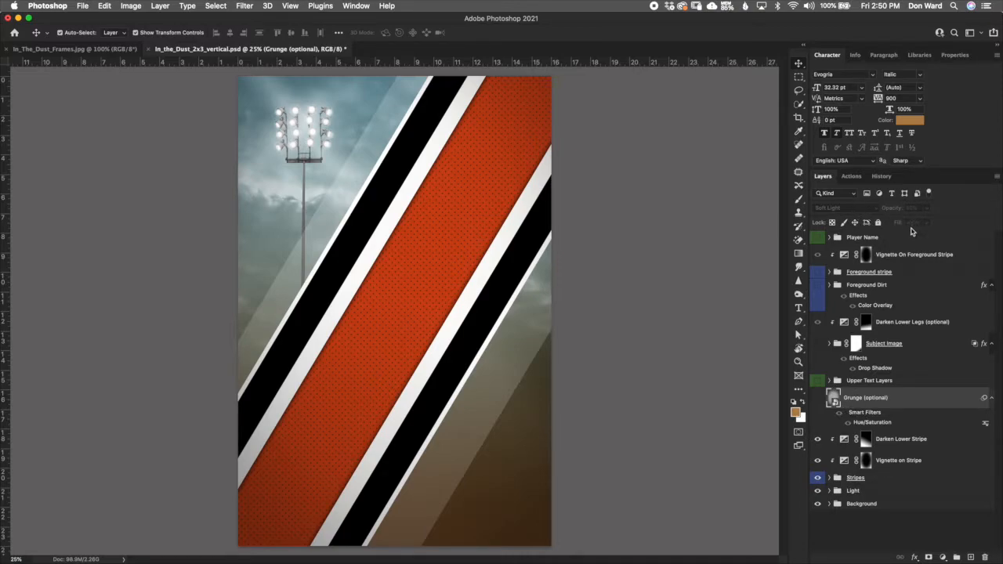
left_click(823, 403)
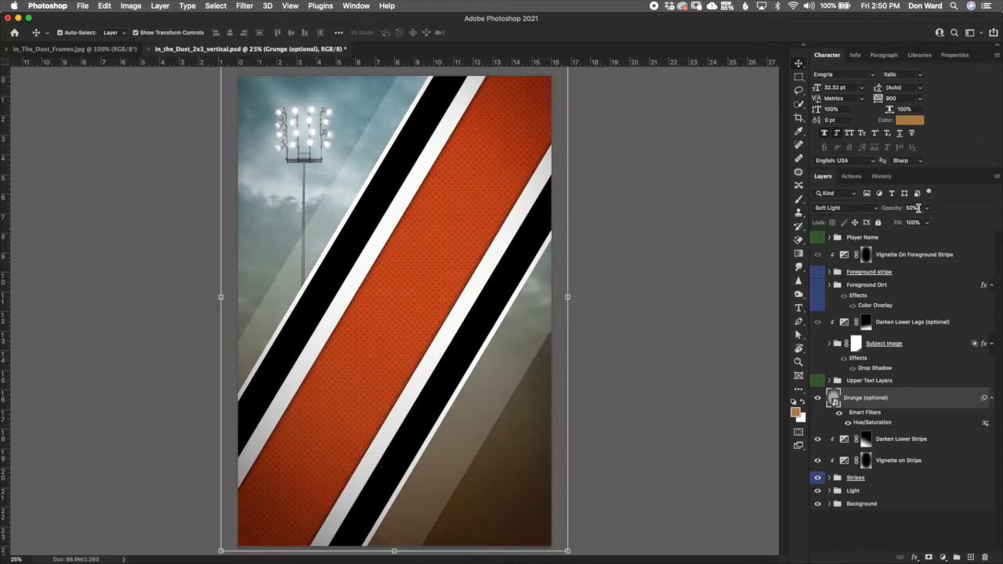
left_click_drag(892, 210, 984, 202)
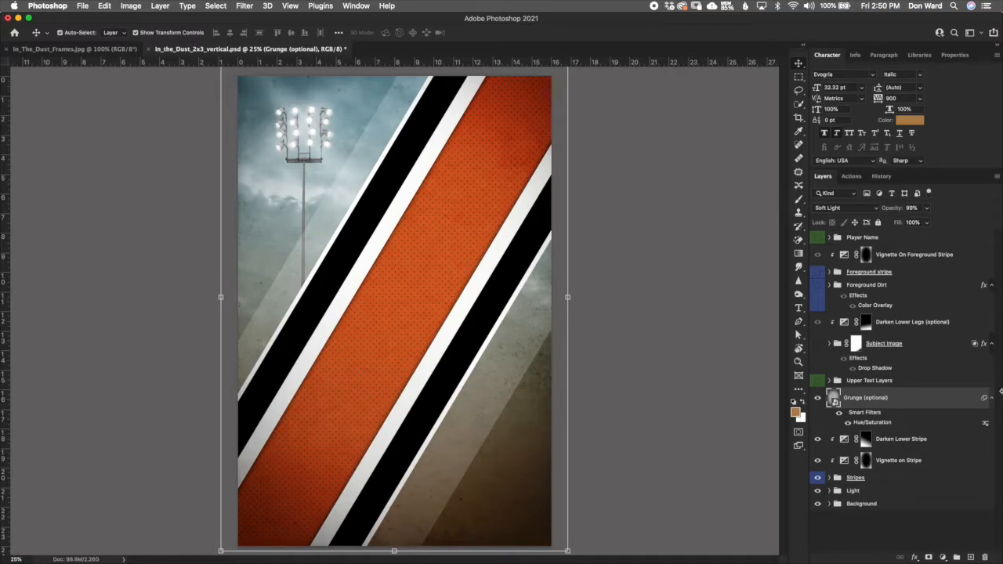
left_click_drag(898, 209, 868, 209)
left_click(912, 209)
type("80")
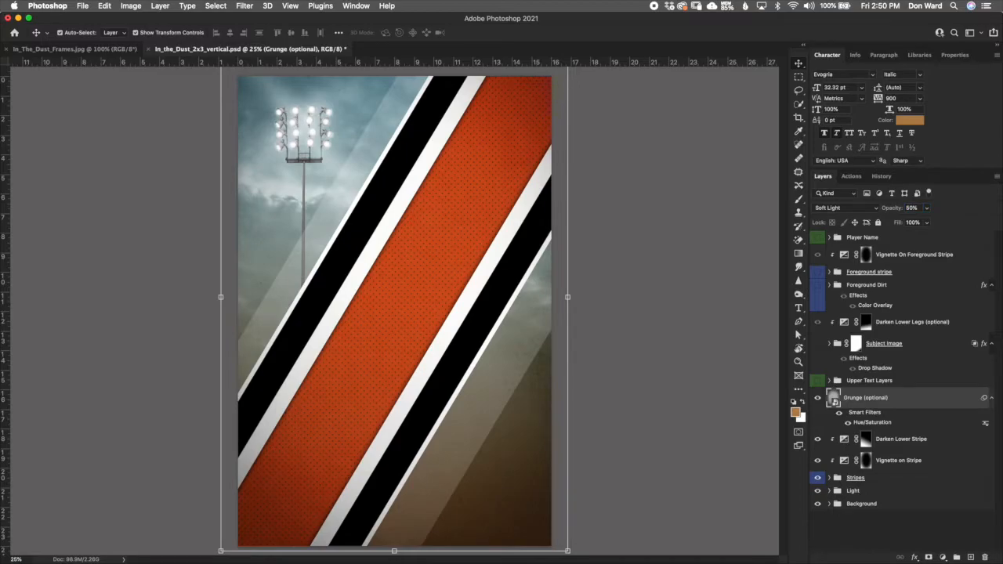
- Show the Upper Text Layers group and expand it to reach the team name text layers
left_click(903, 382)
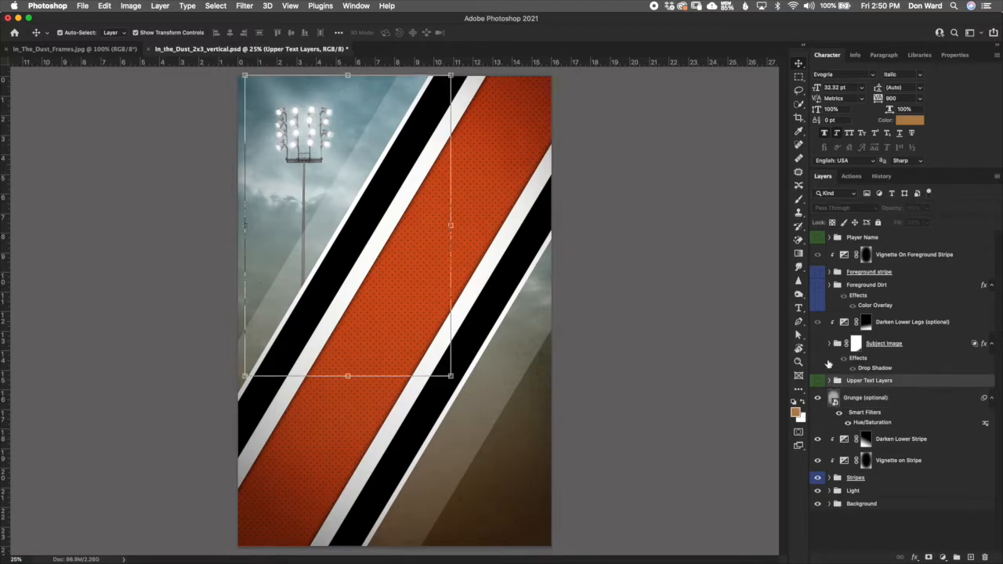
left_click(819, 381)
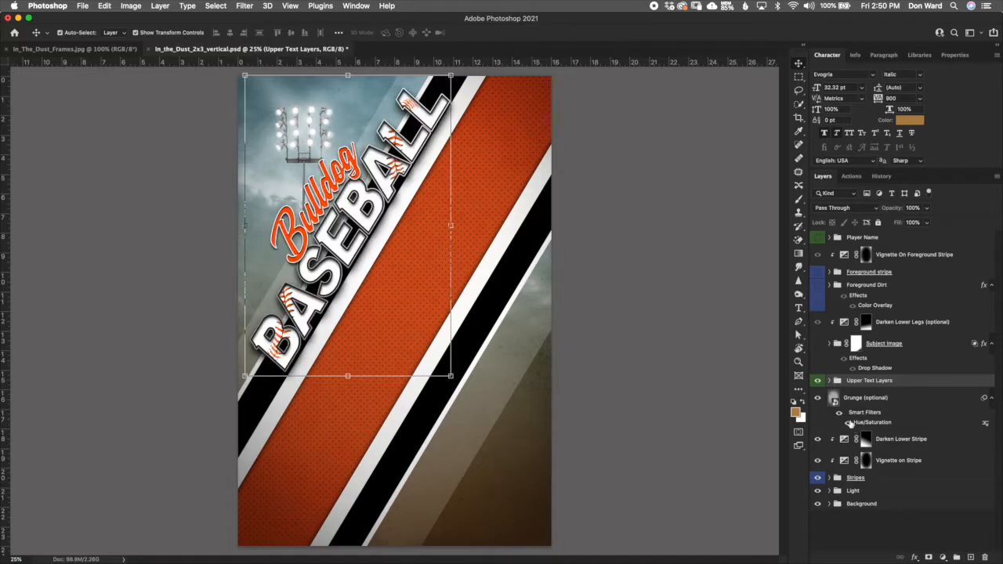
left_click(830, 381)
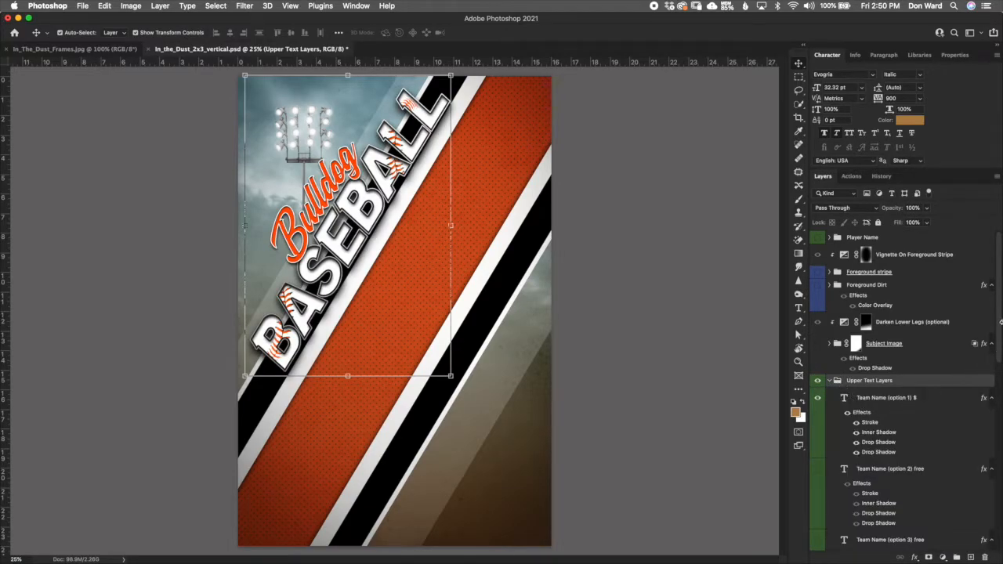
left_click_drag(999, 335, 997, 363)
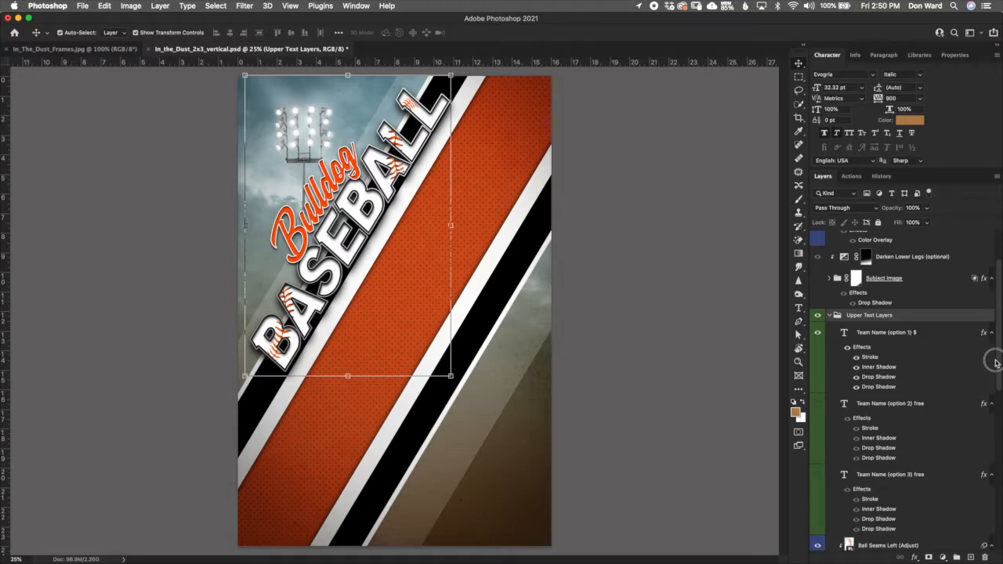
scroll(994, 362, "down", 1)
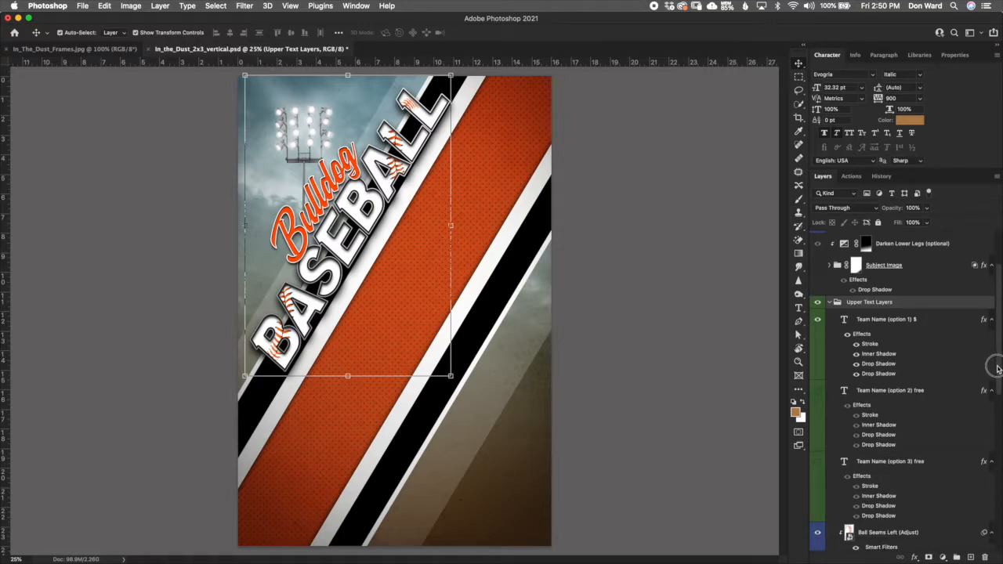
scroll(995, 367, "down", 1)
- Compare the design with Team Name (option 1) hidden and shown, and check the option 2 and option 3 team name layers
left_click(937, 313)
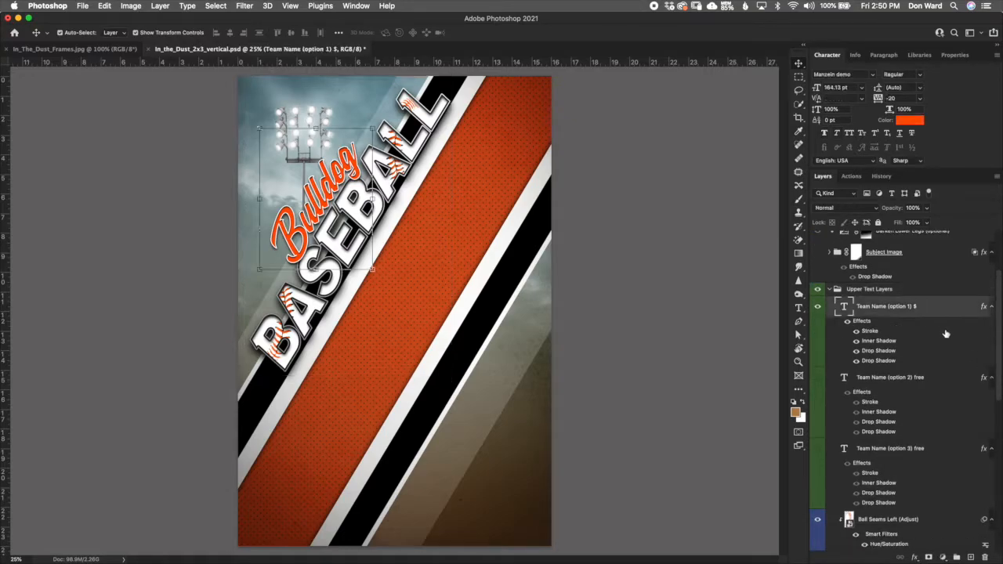
left_click(817, 307)
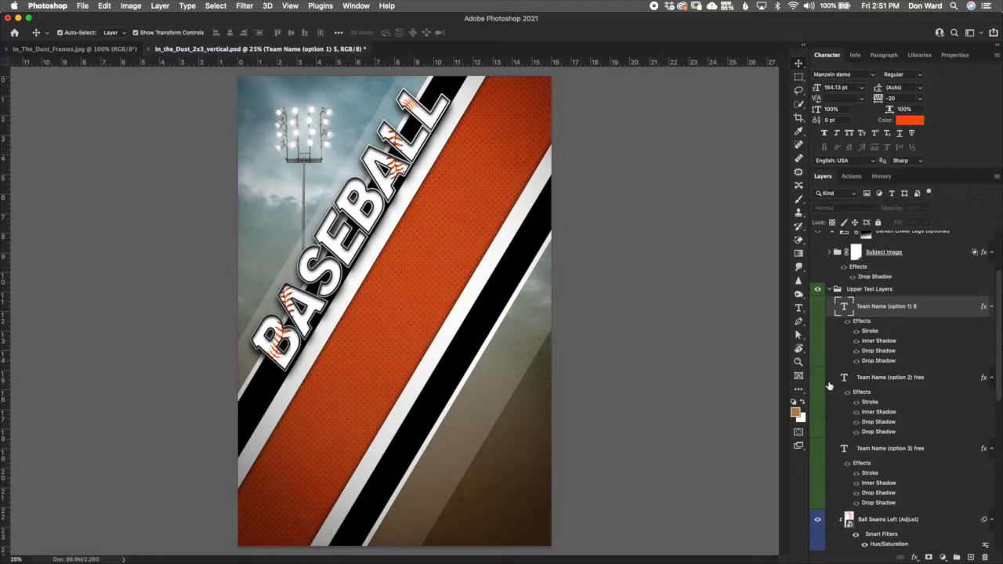
left_click(817, 306)
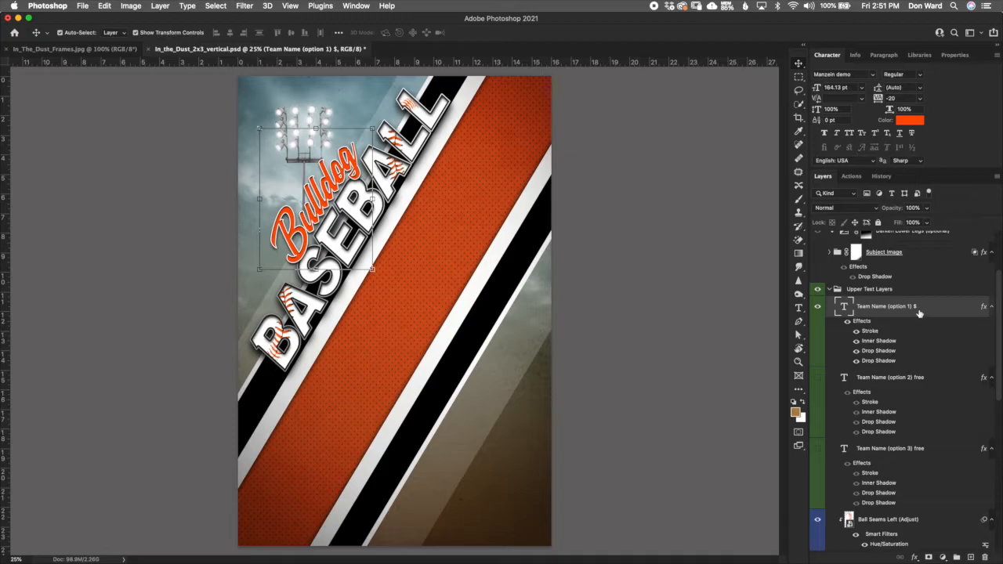
left_click(925, 385)
left_click(941, 454)
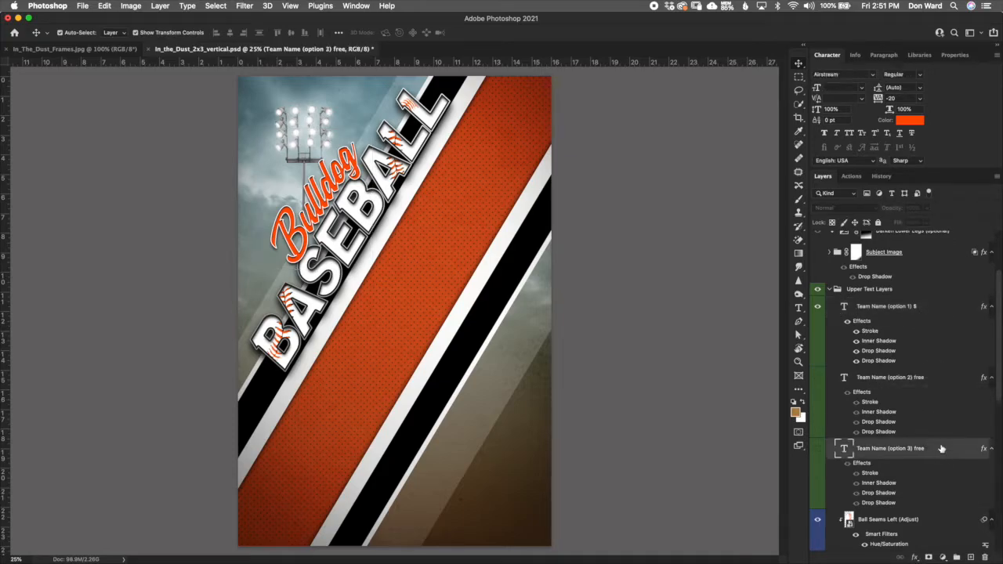
left_click(926, 312)
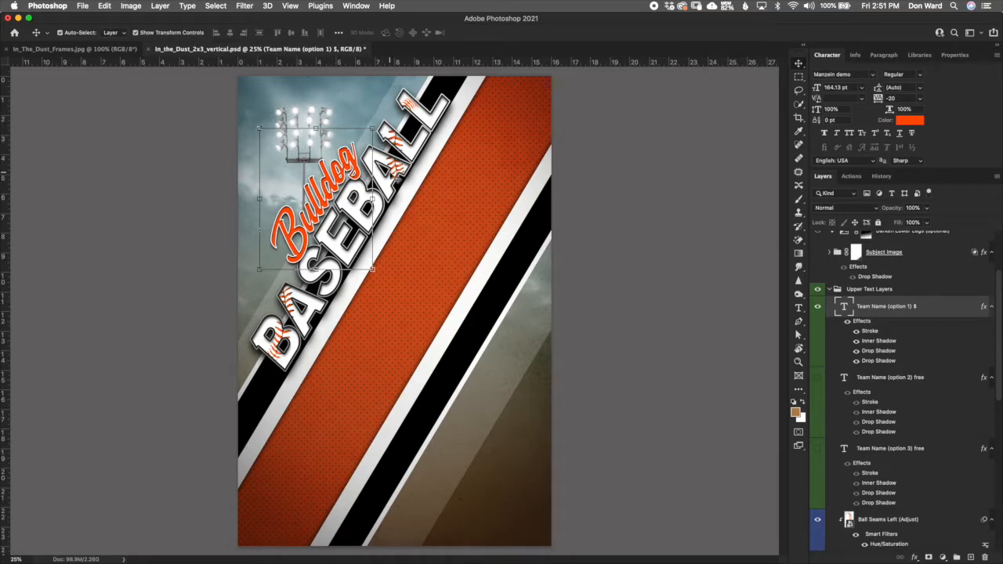
- Open the Bulldog text of Team Name (option 1) for editing, view its text color choices and cancel them
double_click(844, 308)
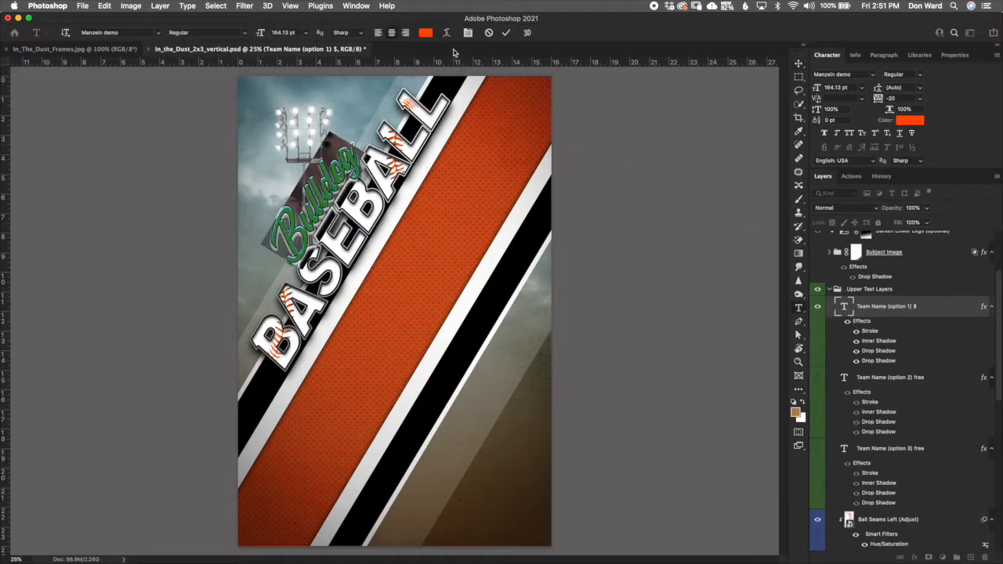
left_click(426, 33)
left_click(902, 244)
key("super+h")
- Try the magenta #e22be2 as the stroke color of Team Name (option 1) and cancel the layer style change
double_click(872, 332)
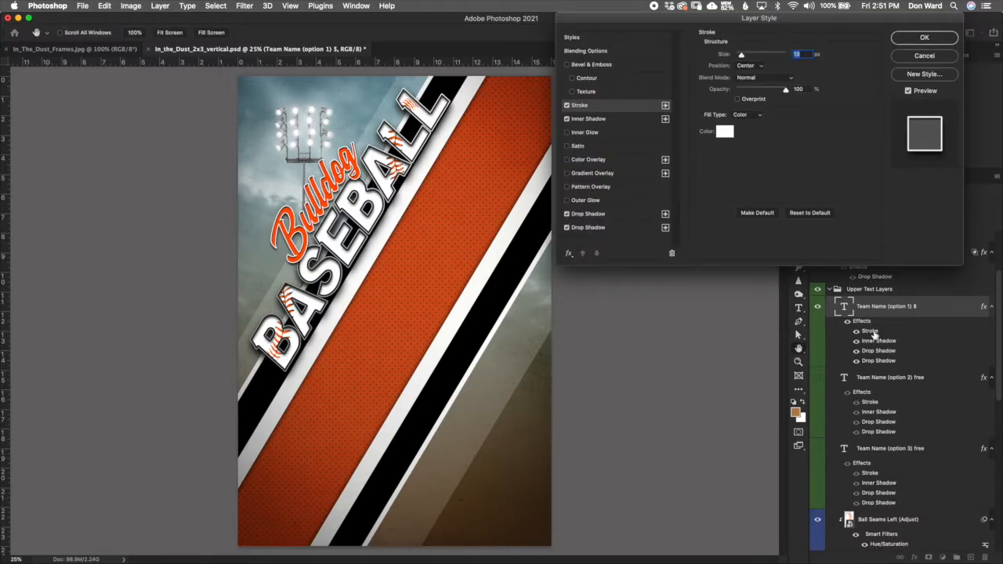
left_click(725, 132)
left_click(780, 245)
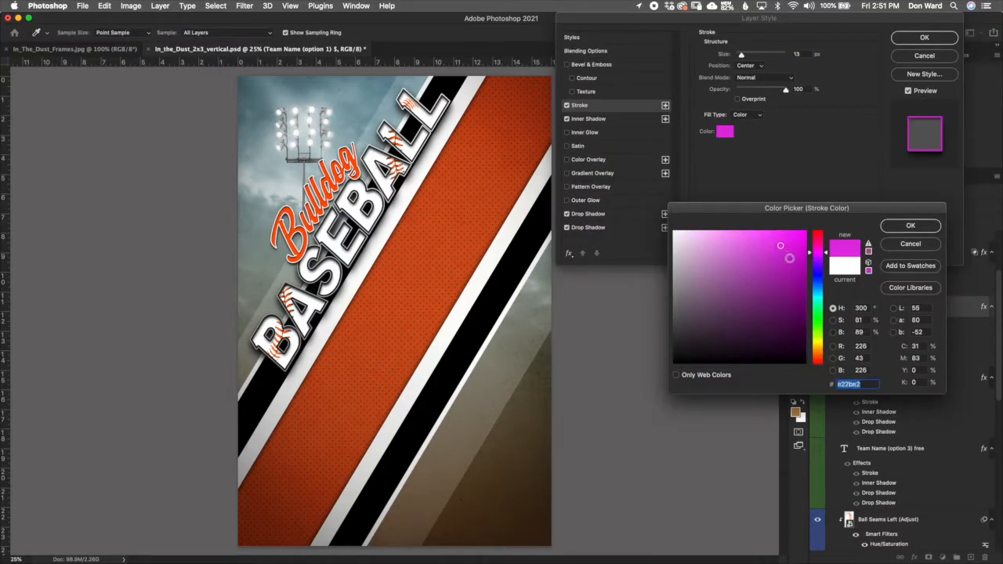
left_click(910, 244)
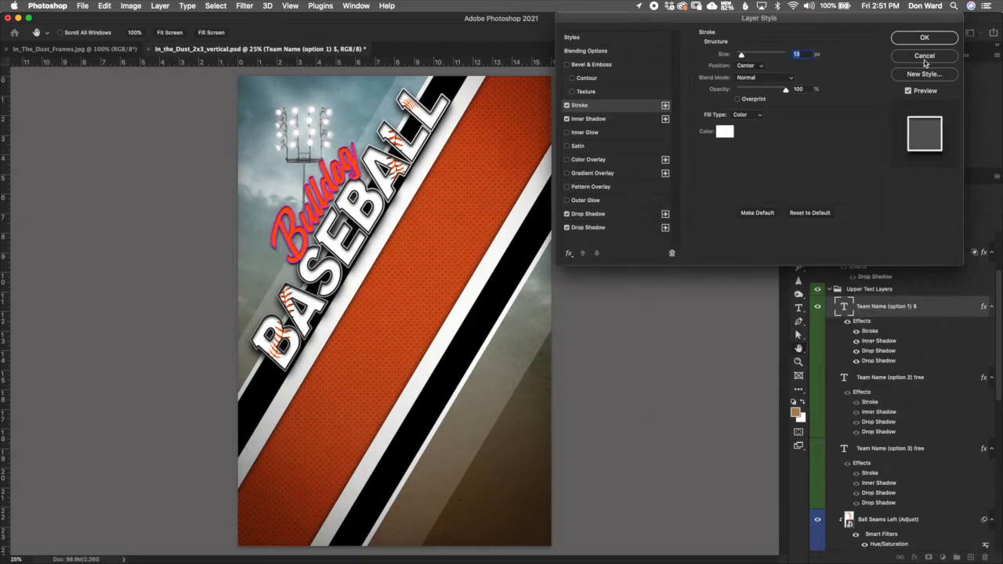
left_click(924, 56)
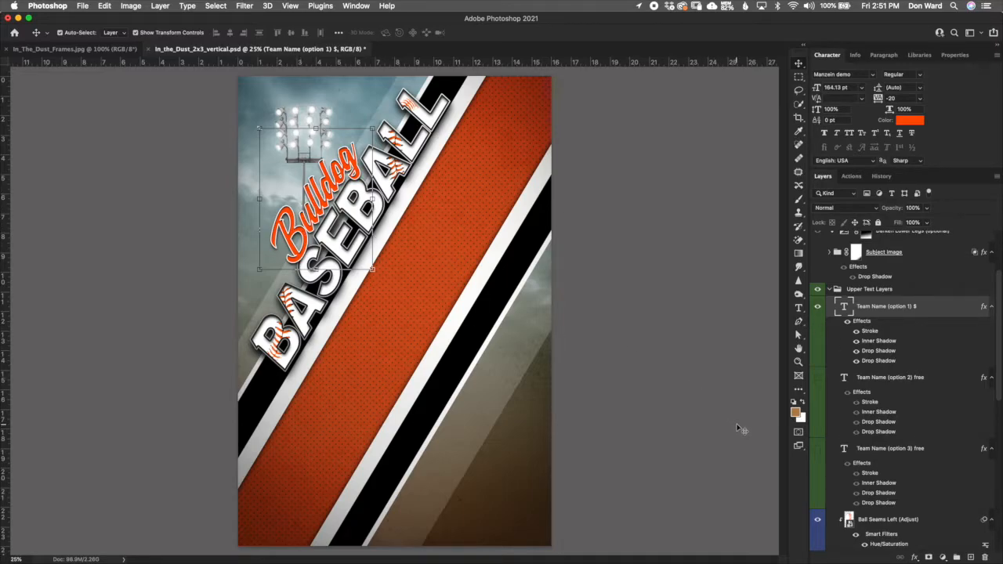
- Hide Team Name (option 1) and show Team Name (option 2) free in its place
left_click(888, 382)
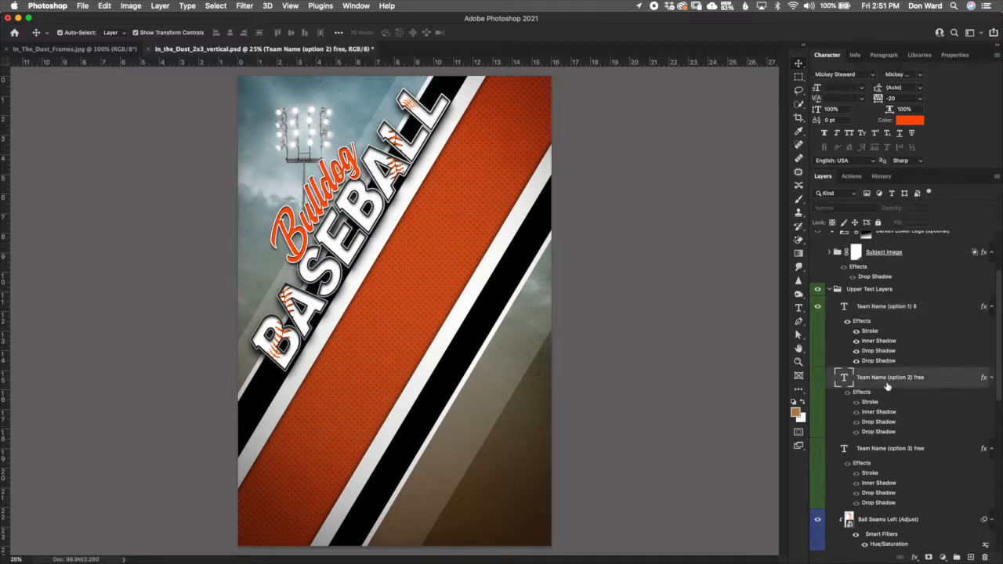
left_click(820, 383)
left_click(819, 308)
left_click(861, 310)
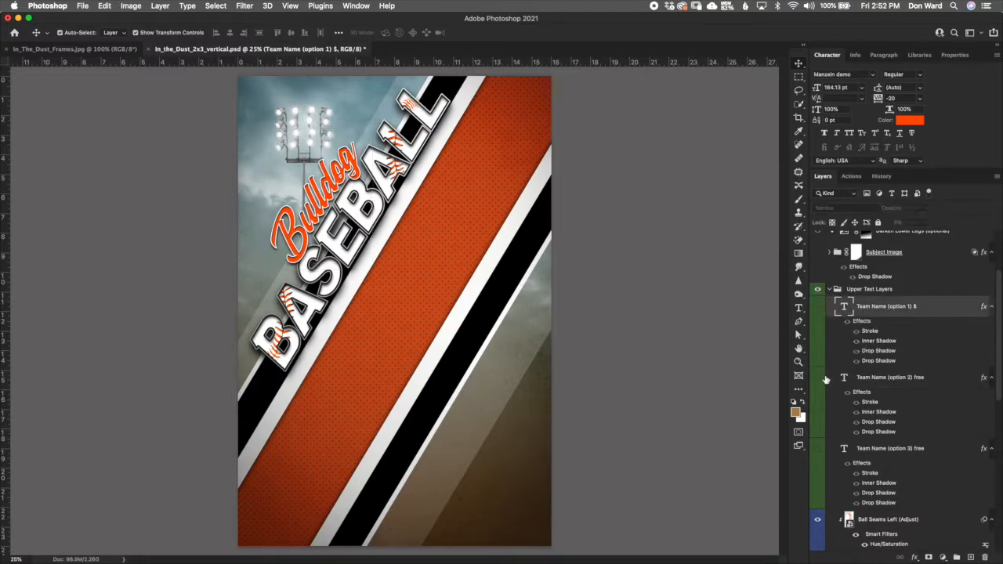
left_click(821, 381)
left_click(862, 385)
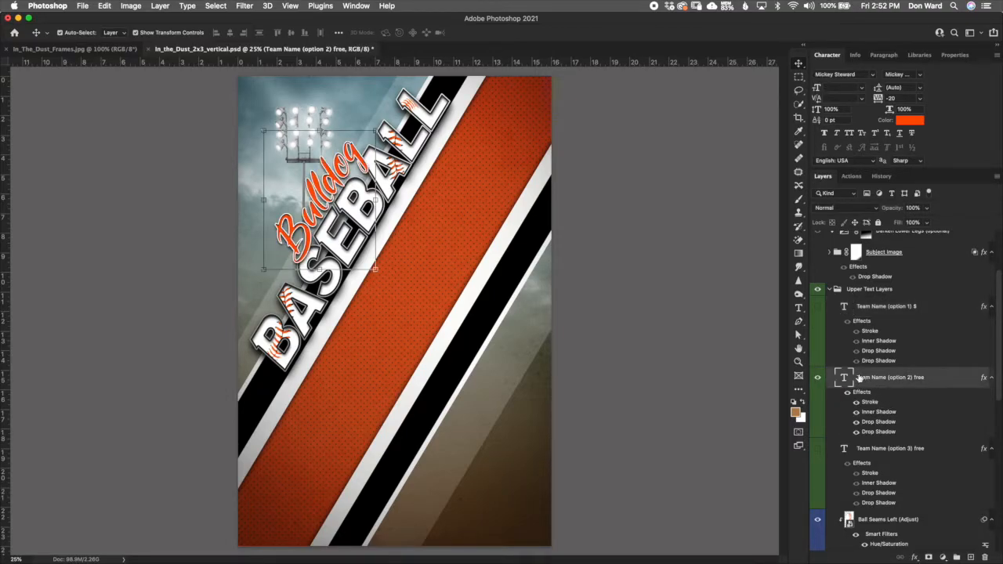
- Try Team Name (option 3) free in place of option 2, and hide it again to return to option 1
left_click(818, 378)
left_click(818, 450)
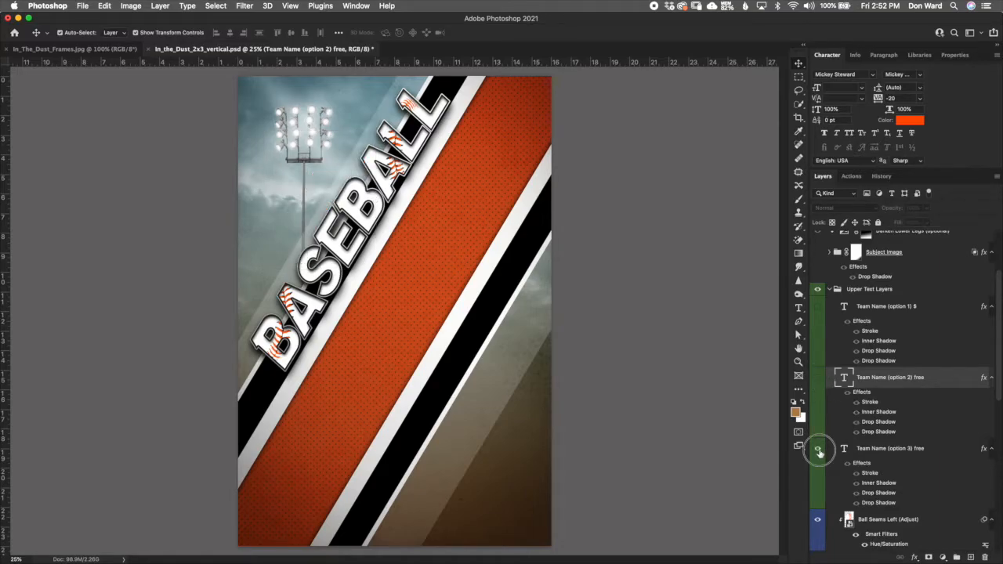
left_click(874, 454)
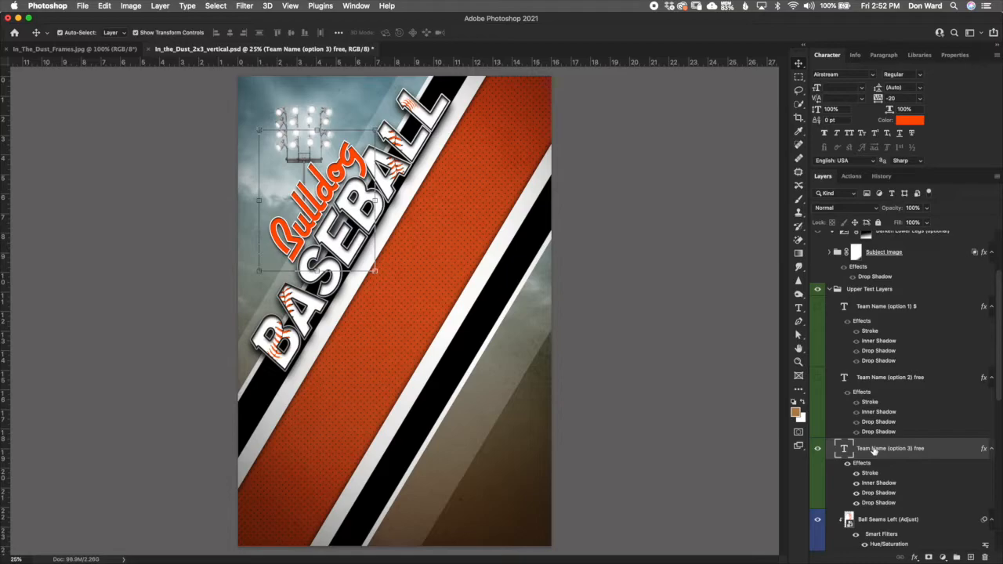
left_click(818, 450)
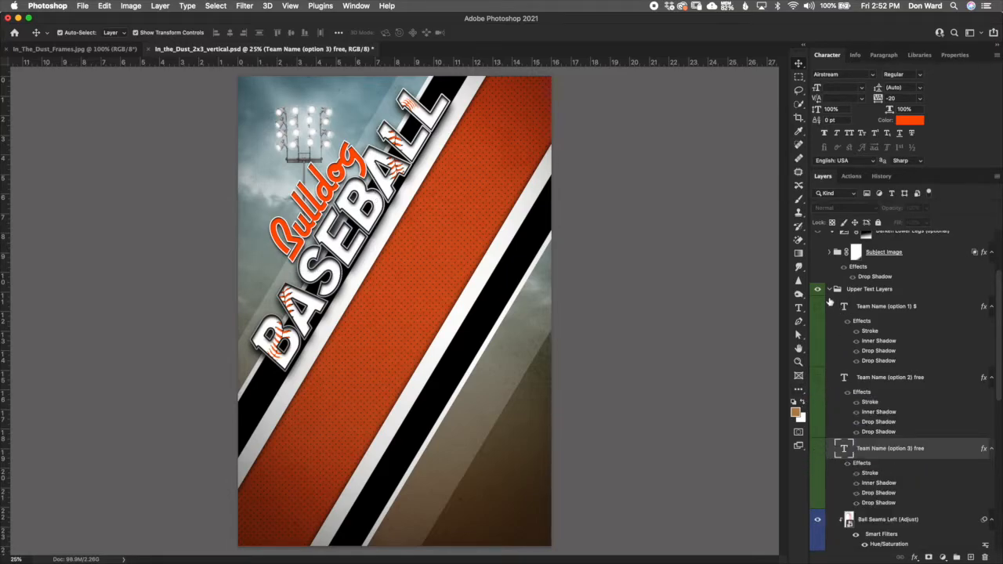
- Check both Ball Seams Left (Adjust) layers to see which letters of BASEBALL each one covers
left_click_drag(999, 340, 994, 429)
left_click(882, 304)
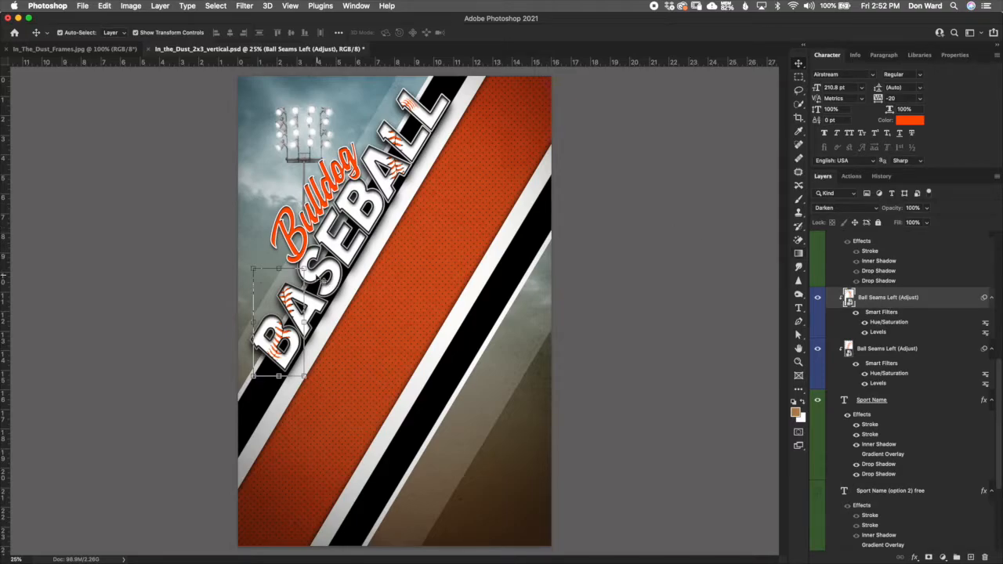
key("super+t")
left_click(485, 33)
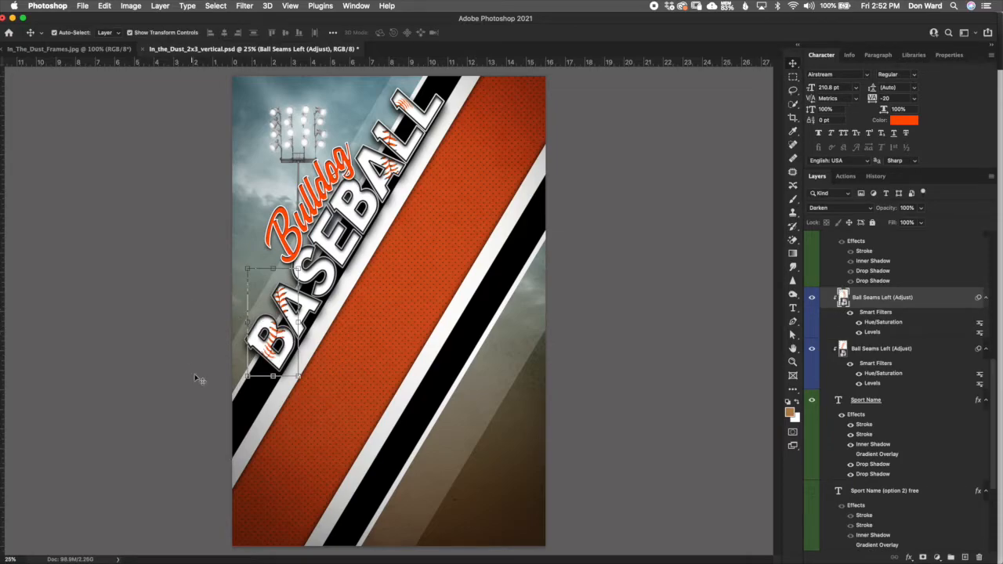
left_click(892, 354)
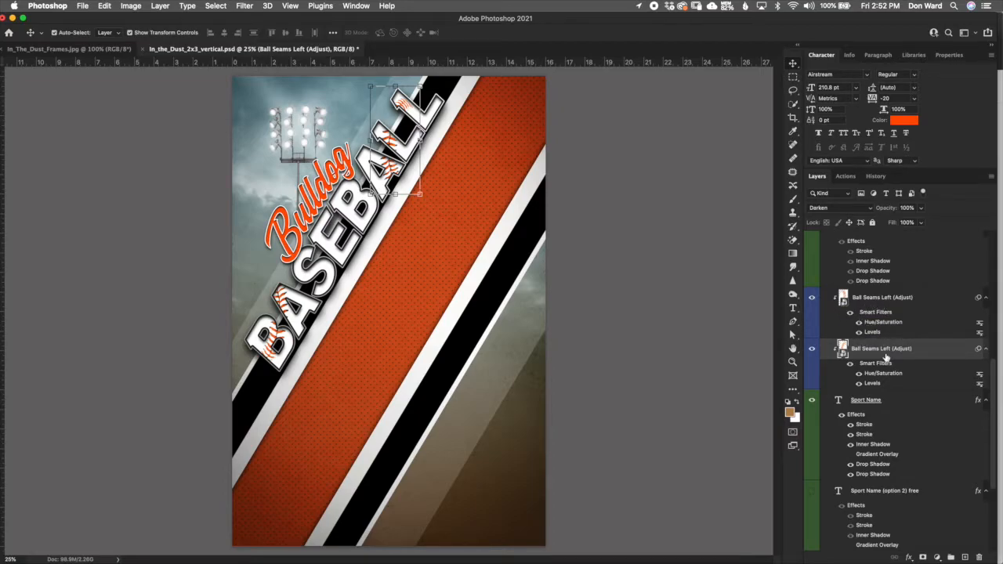
left_click(876, 298)
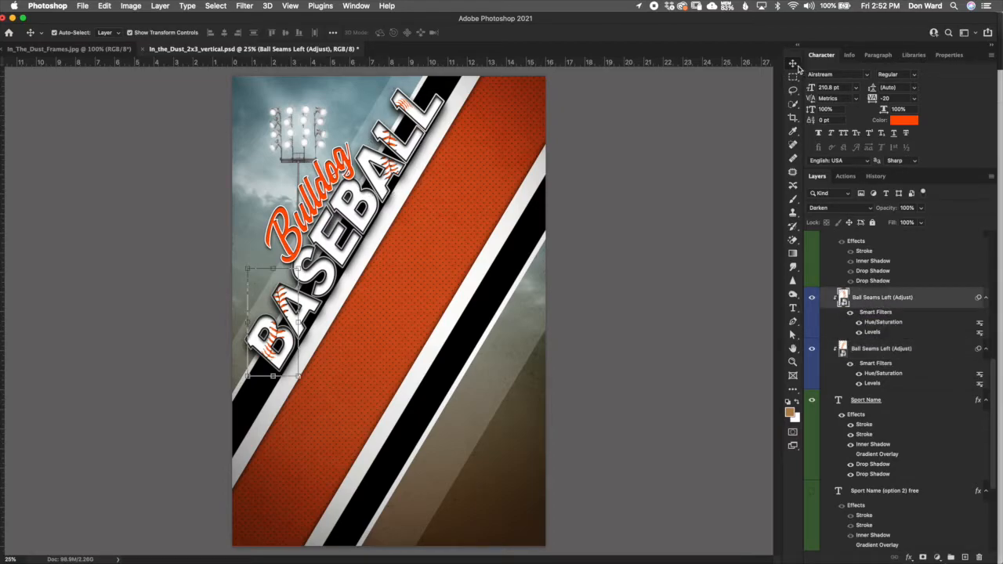
- Try repositioning the ball seams over the first letters of BASEBALL with Free Transform, and cancel the transform
key("super+t")
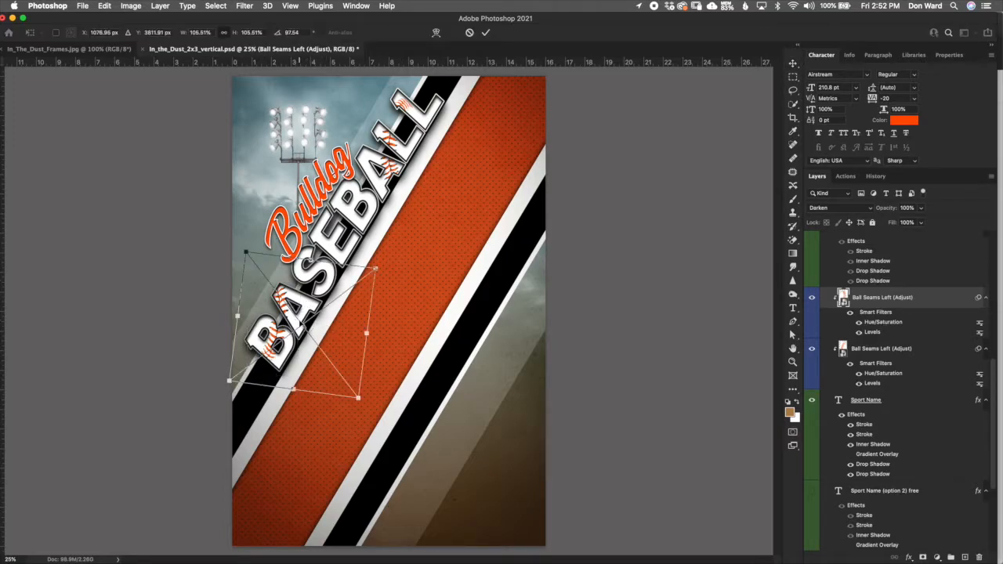
mouse_move(308, 284)
left_mouse_down()
mouse_move(323, 288)
mouse_move(287, 269)
mouse_move(309, 260)
mouse_move(300, 285)
left_mouse_up()
left_click(469, 33)
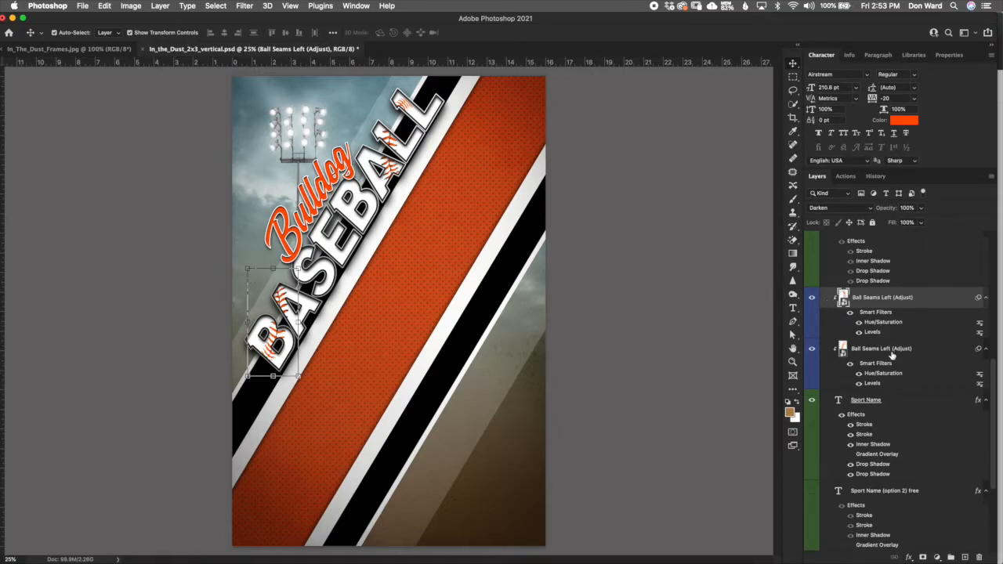
- Try hue values of -1, -69 and +2 in the upper ball seams layer's Hue/Saturation filter, cancel them, and check its Levels filter
double_click(881, 323)
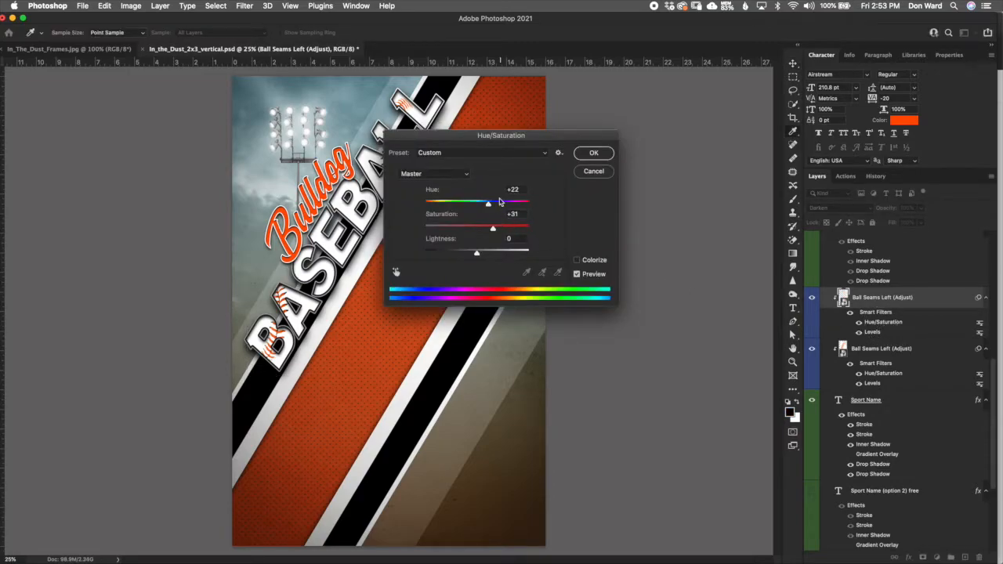
left_click_drag(515, 137, 665, 128)
left_click_drag(637, 197, 625, 196)
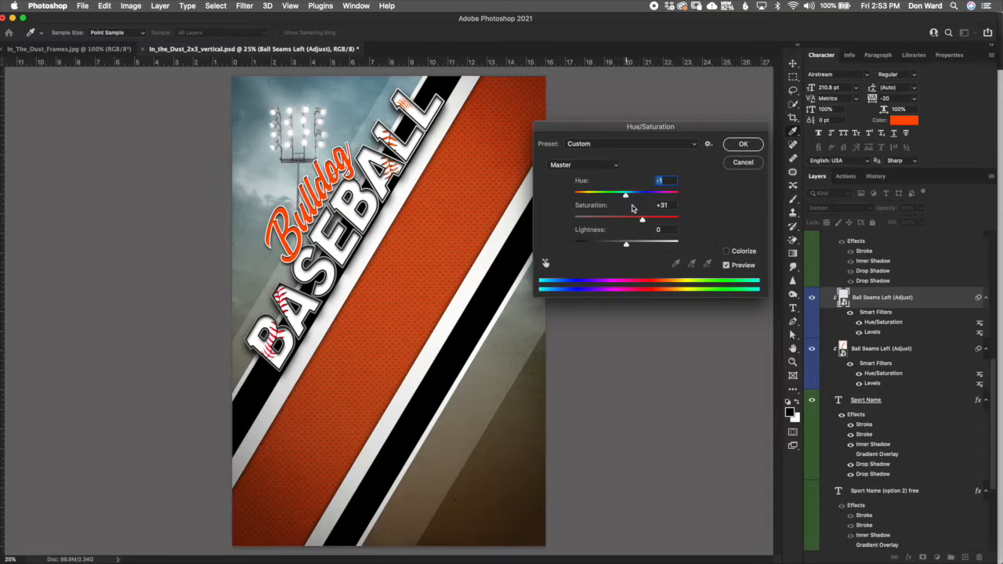
left_click_drag(626, 196, 598, 200)
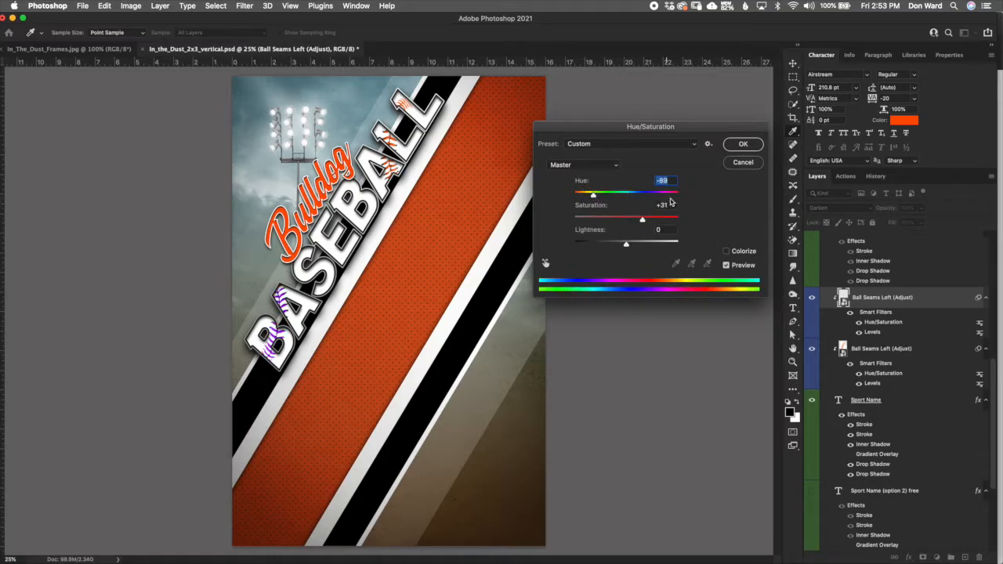
left_click(627, 195)
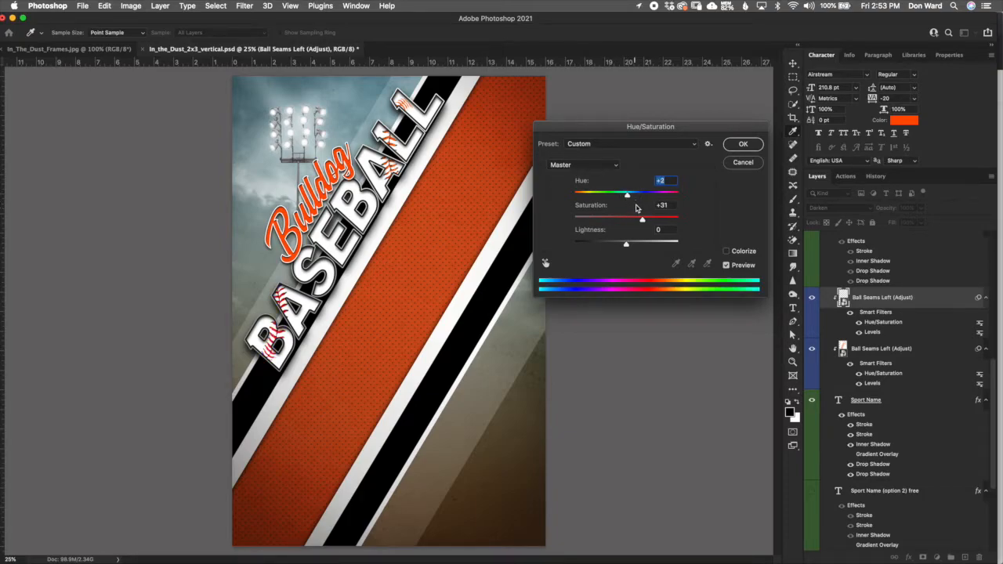
left_click(743, 163)
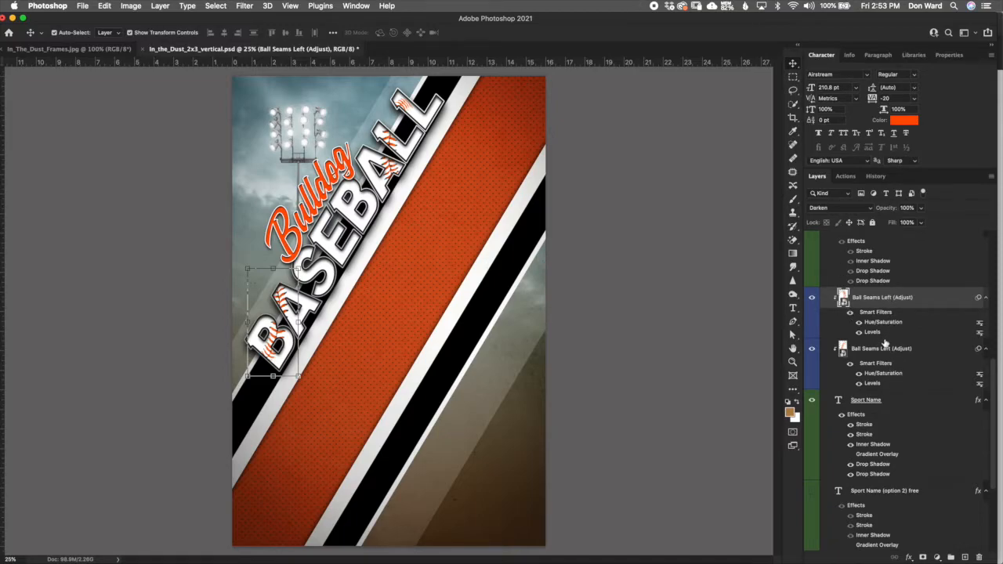
left_click(859, 332)
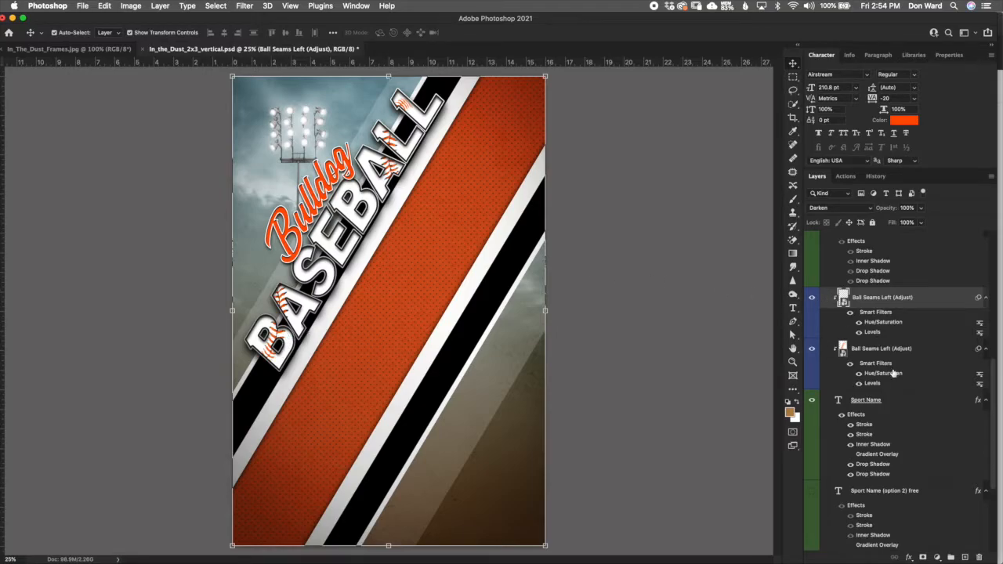
- Try yellow-green #c8e216 and olive #758221 as the Sport Name text color, and cancel the color change
left_click(908, 406)
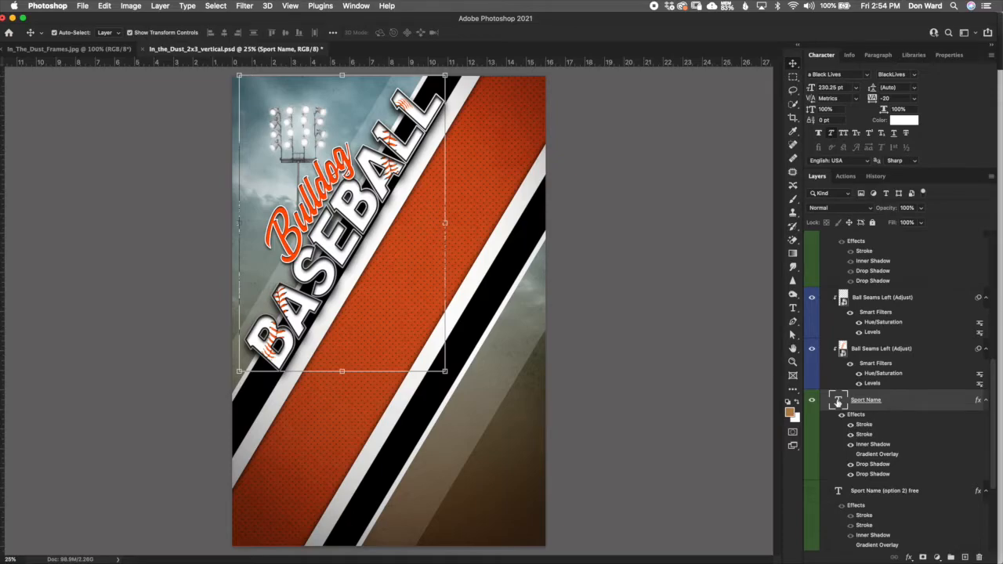
left_click(908, 122)
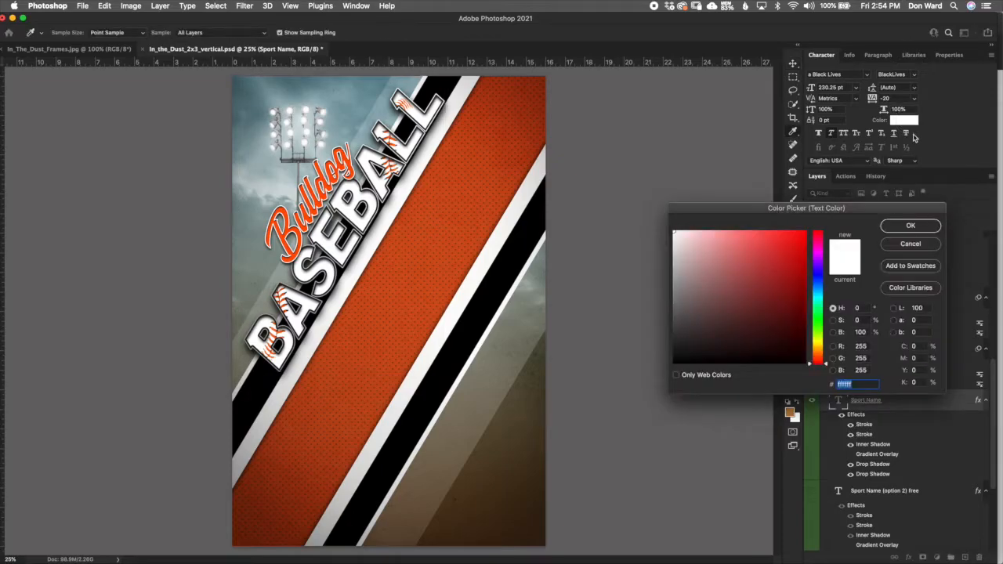
left_click_drag(828, 360, 827, 339)
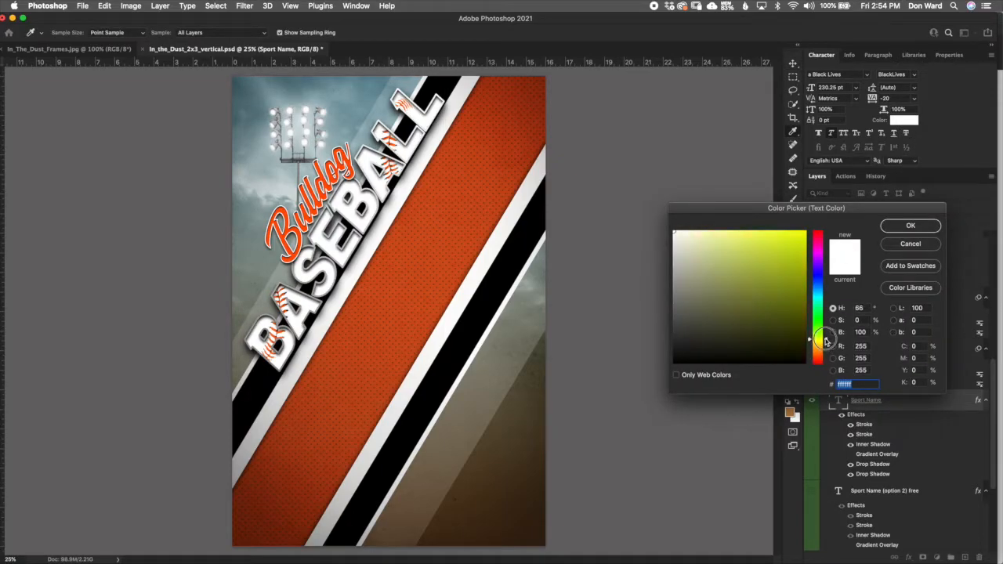
left_click(793, 247)
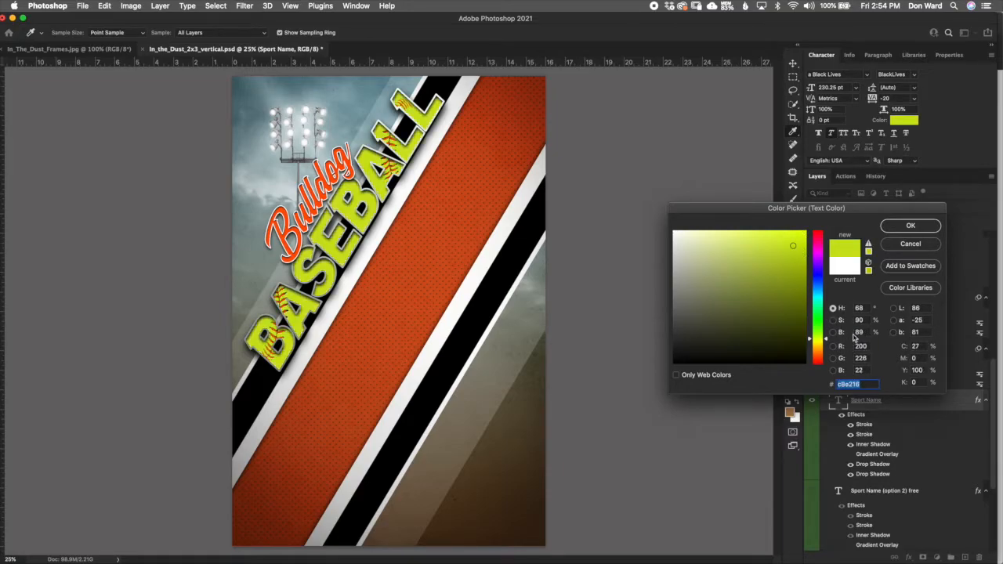
left_click(773, 296)
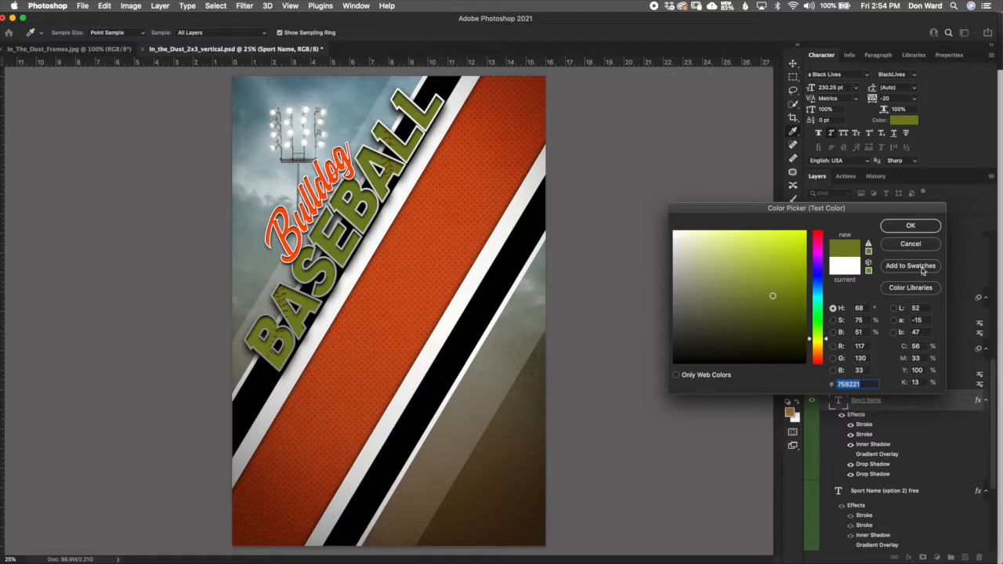
left_click(911, 244)
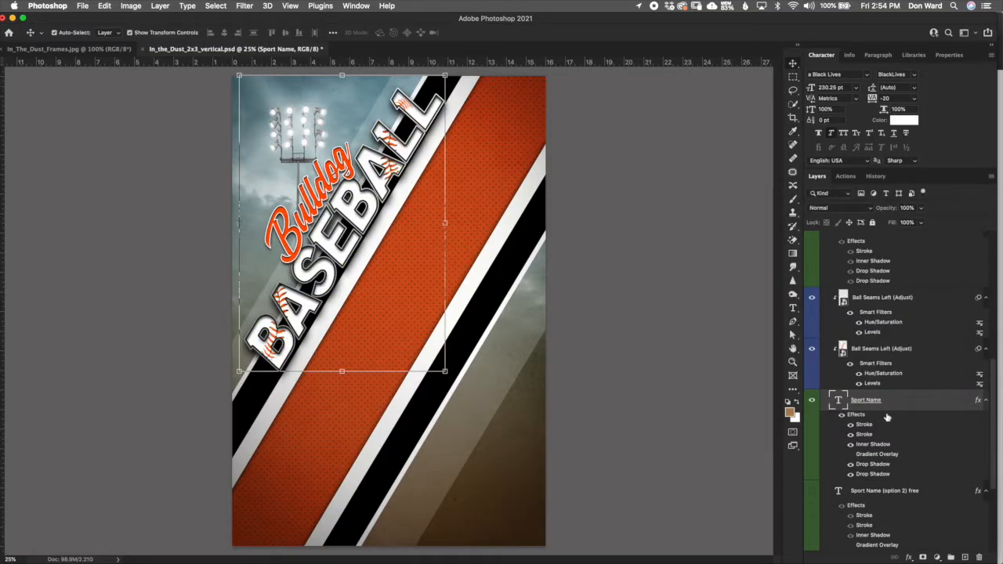
- Check the settings of both Stroke effects in the Sport Name layer's style
double_click(869, 426)
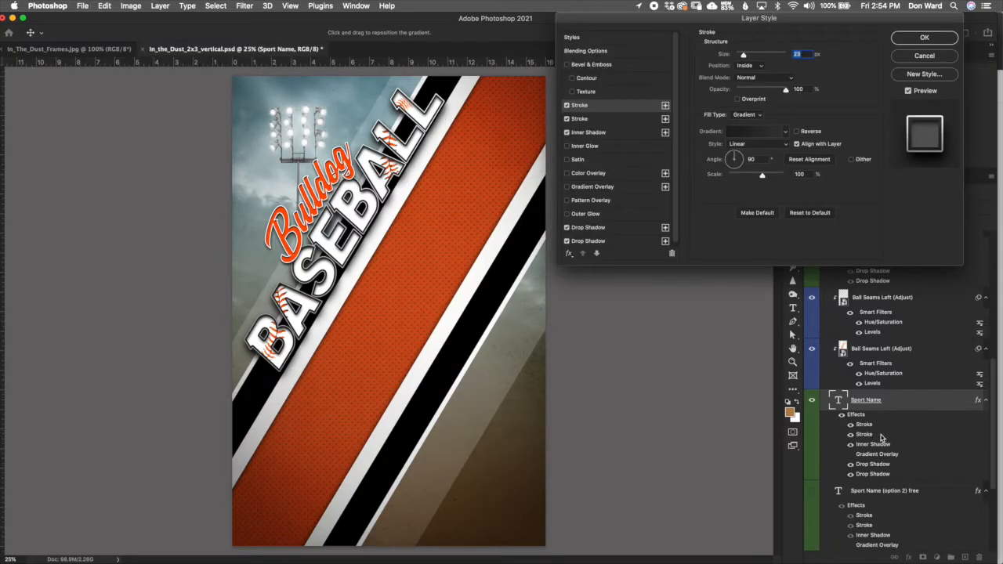
left_click(618, 119)
left_click(623, 108)
left_click(646, 120)
left_click(647, 110)
- Try a solid black (#000000) color fill for the first Sport Name stroke, cancel the color, and return the fill type to Gradient
left_click(745, 115)
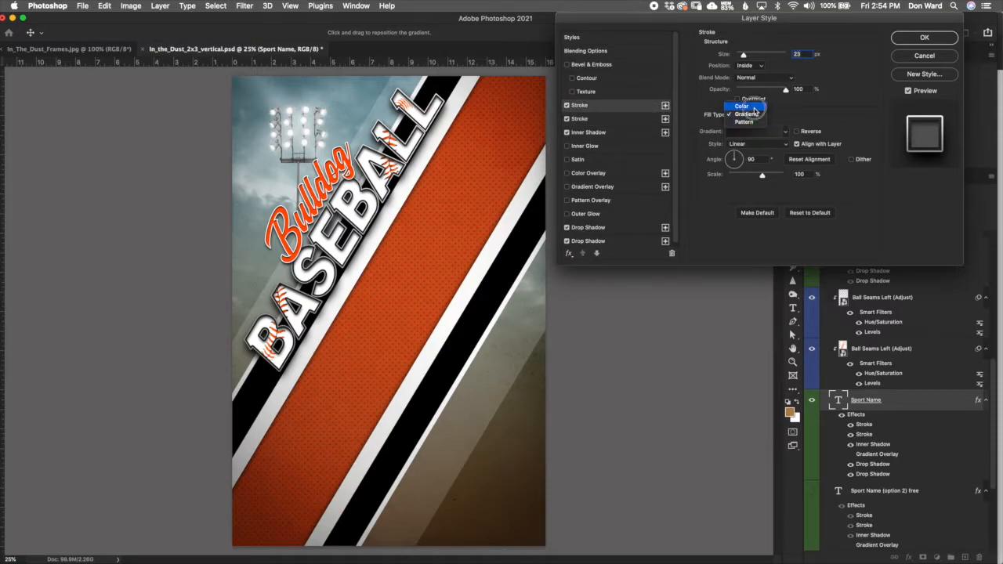
left_click(744, 106)
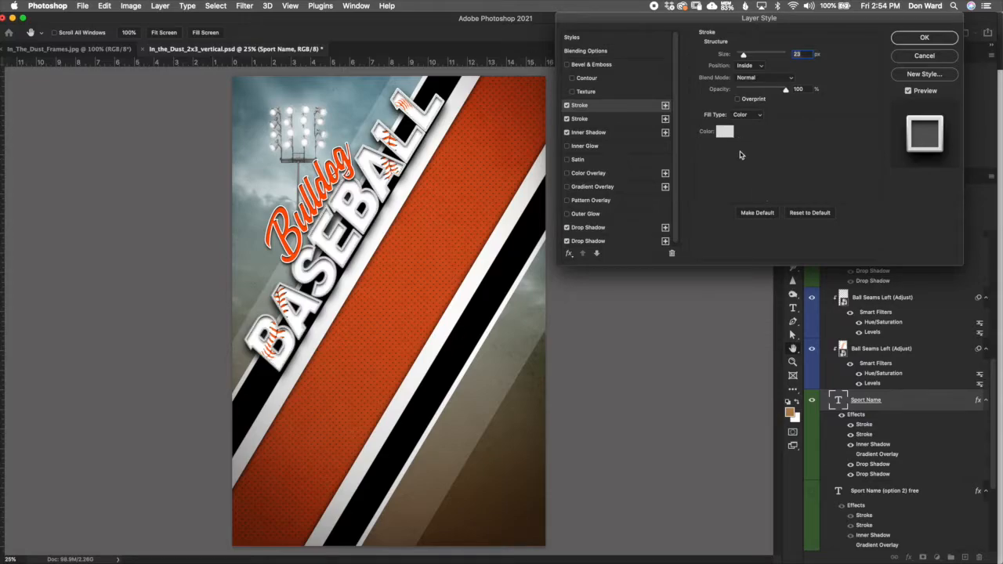
left_click(731, 135)
left_click(674, 363)
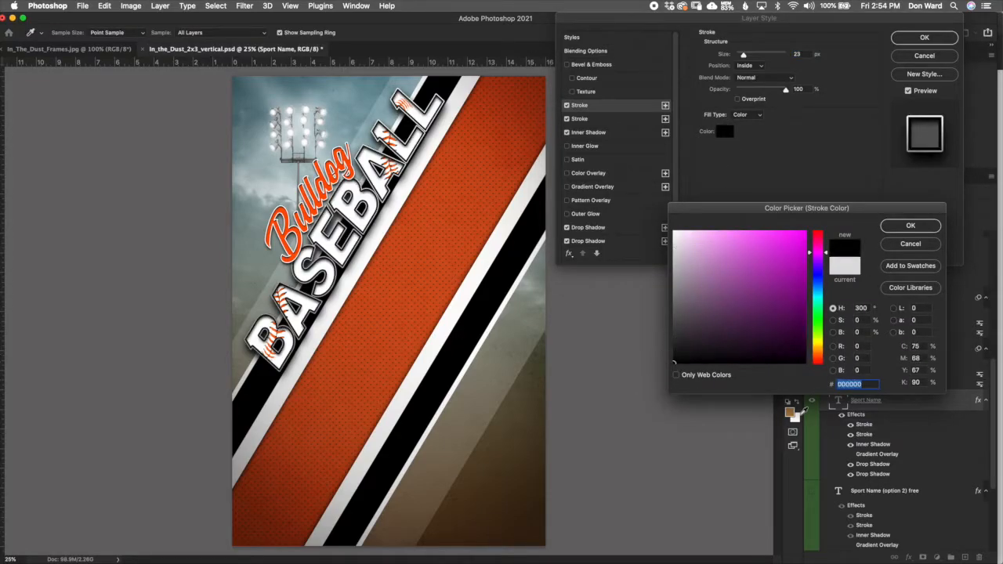
left_click(910, 244)
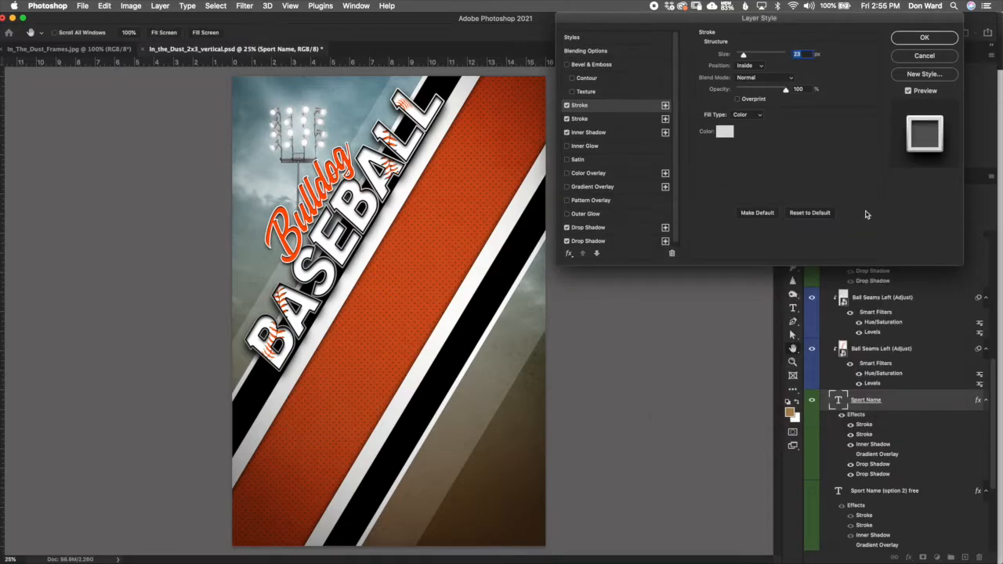
left_click(747, 114)
left_click(758, 123)
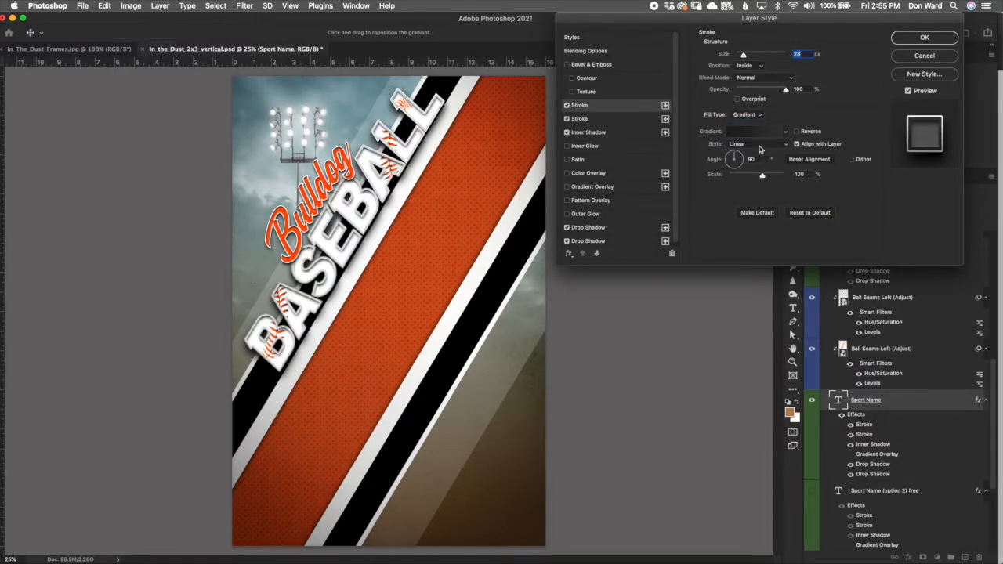
- Check the stroke's gradient presets and stops and the two Drop Shadow effects of Sport Name, and close the layer style without changes
left_click(787, 133)
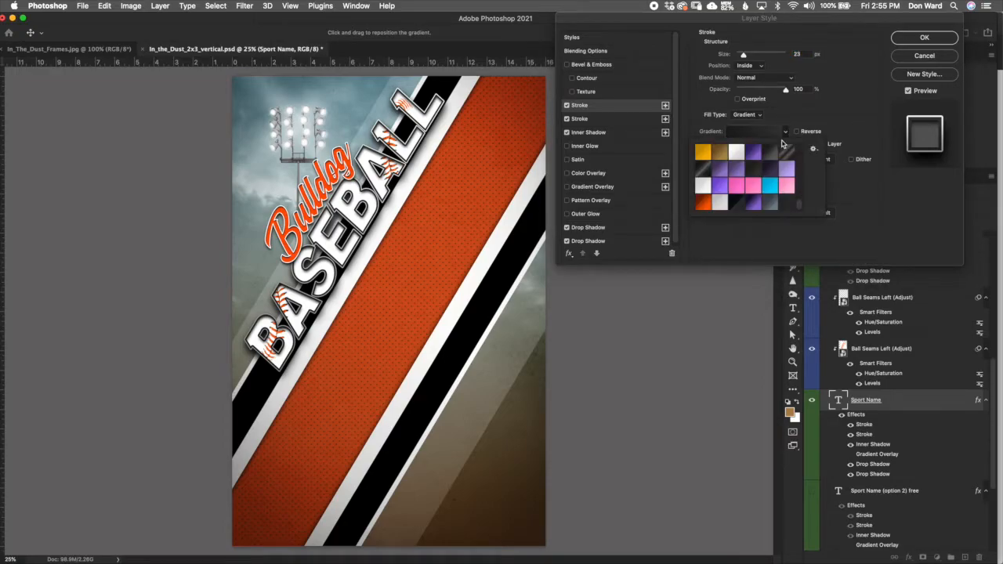
left_click(766, 137)
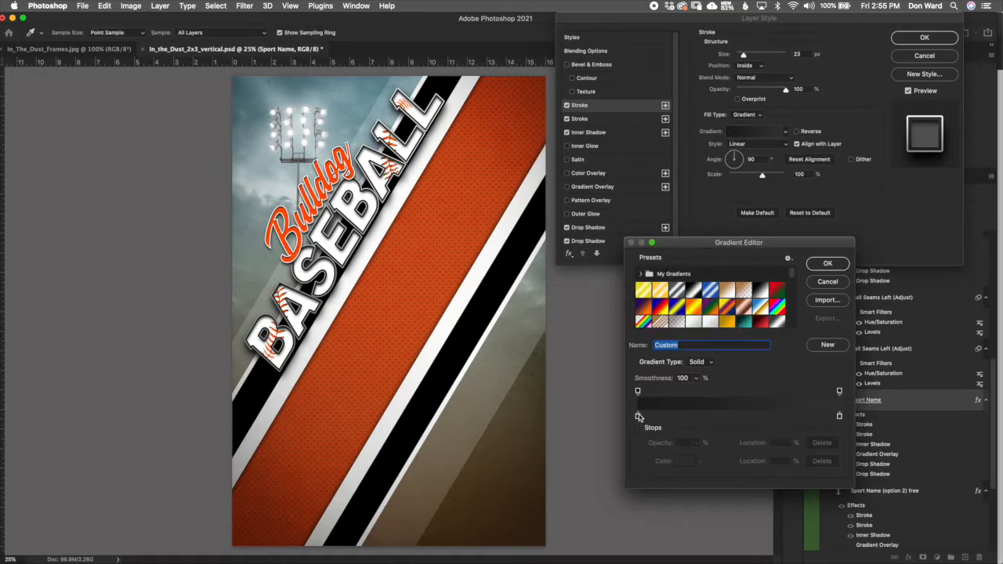
left_click(828, 264)
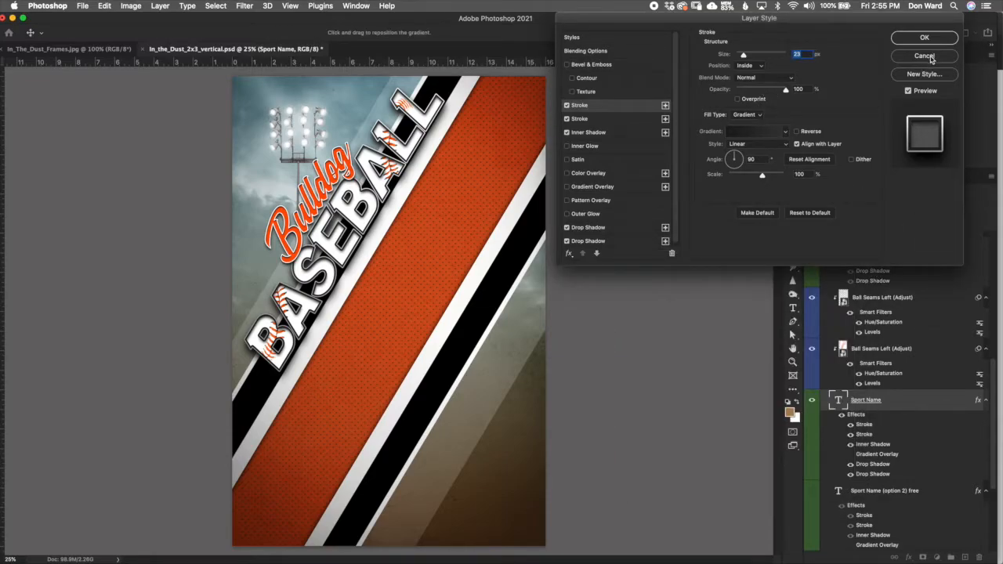
left_click(634, 227)
left_click(634, 240)
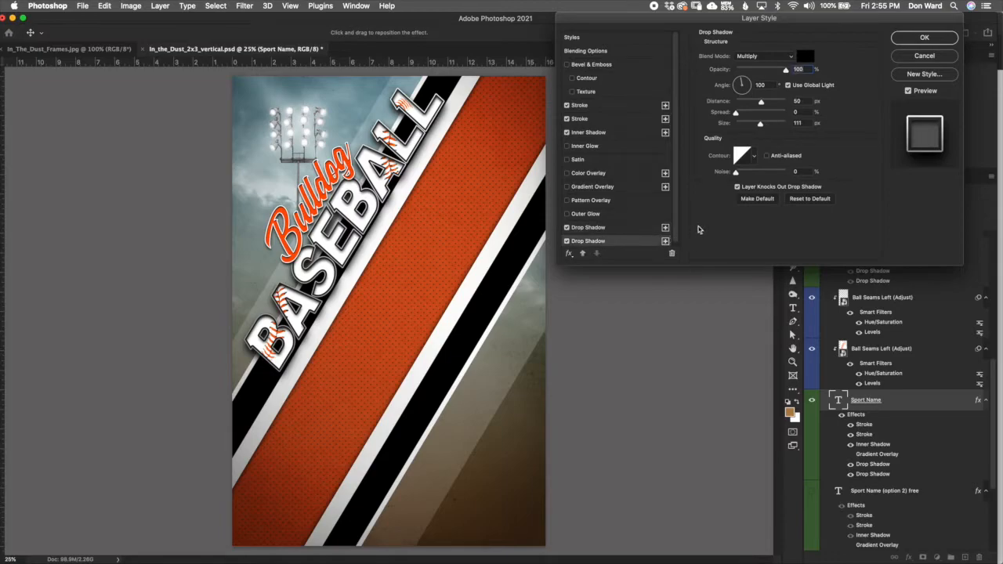
left_click(938, 62)
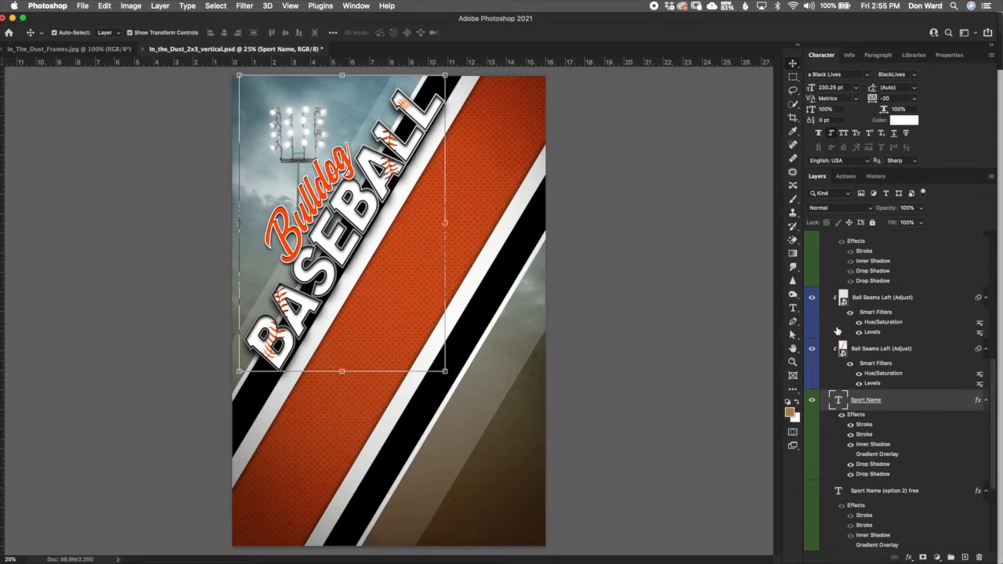
- Hide both Ball Seams Left (Adjust) layers and the Sport Name layer, and show Sport Name (option 2) free instead
left_click(812, 297)
left_click(813, 348)
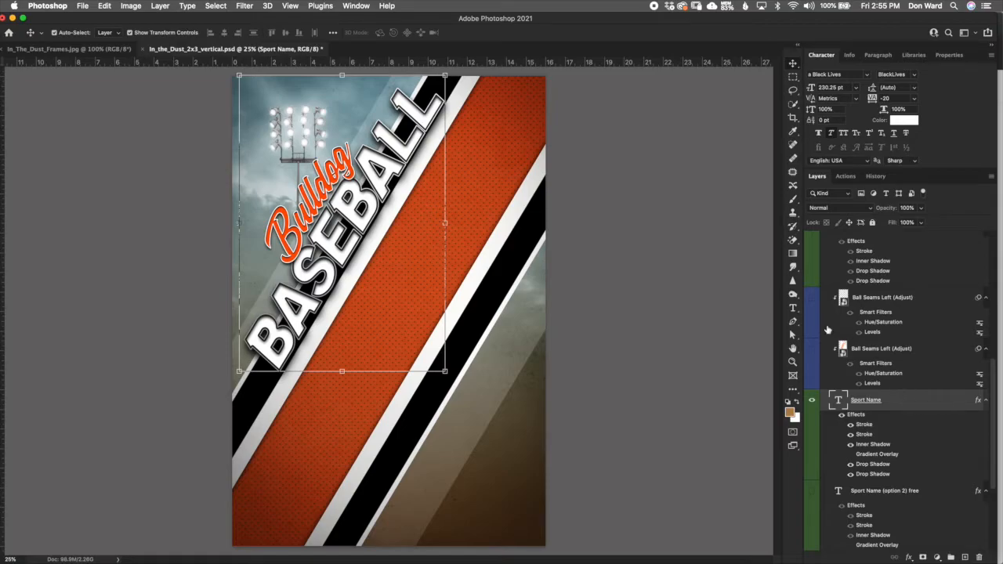
left_click(812, 400)
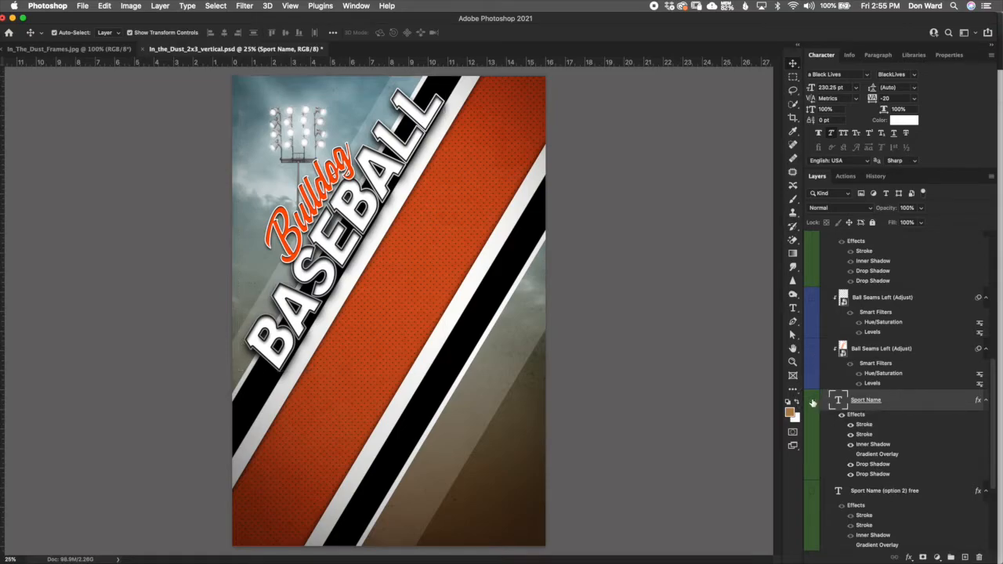
left_click(865, 492)
scroll(830, 501, "down", 1)
left_click(812, 471)
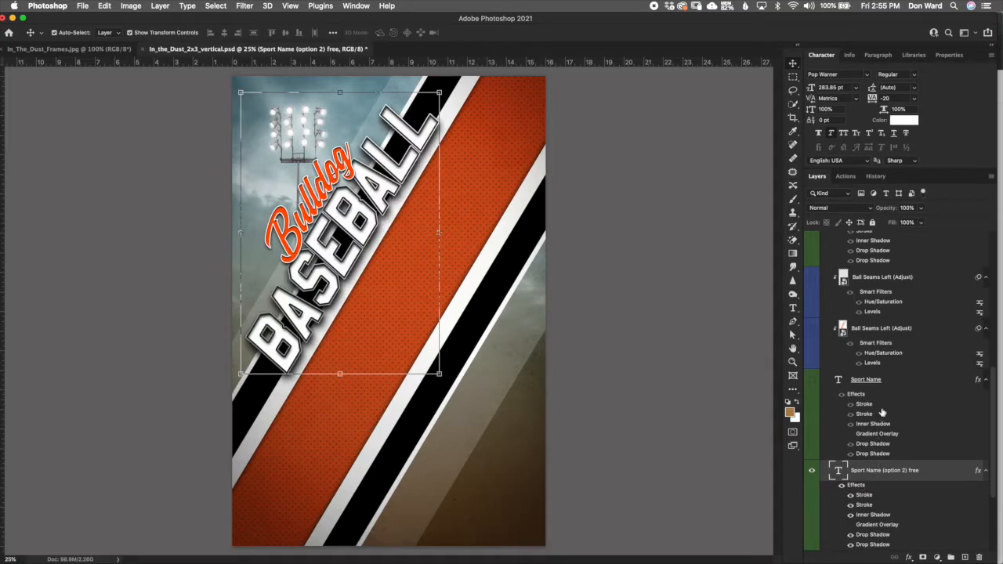
- Turn both Ball Seams Left (Adjust) layers back on, briefly showing the original Sport Name layer and hiding it again
left_click(880, 382)
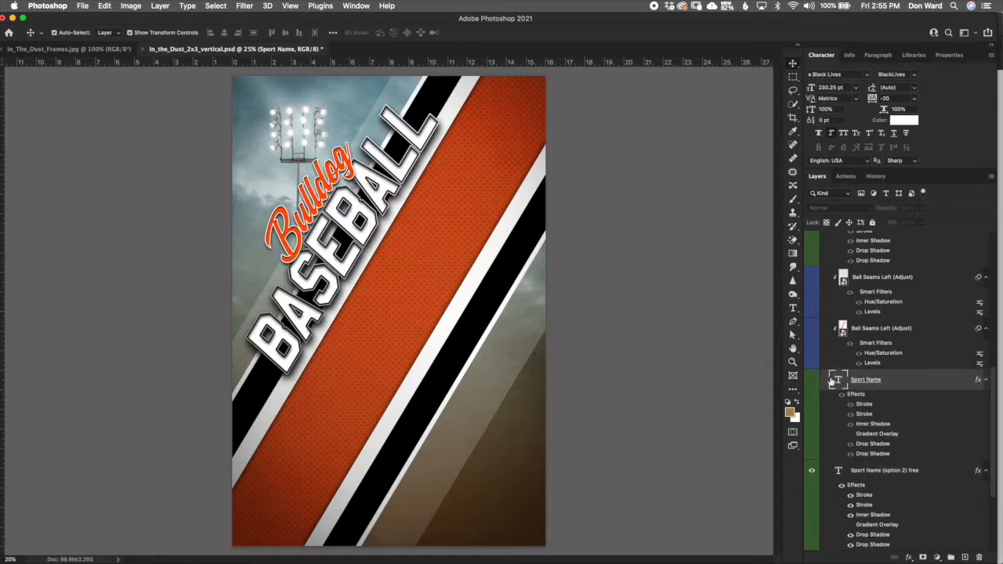
left_click(814, 379)
left_click_drag(813, 327, 812, 279)
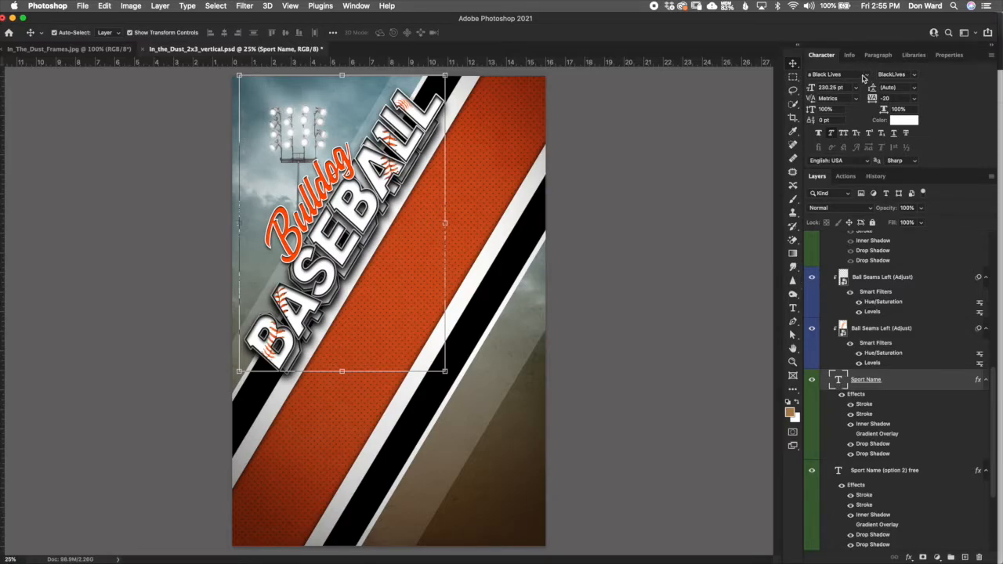
left_click(812, 379)
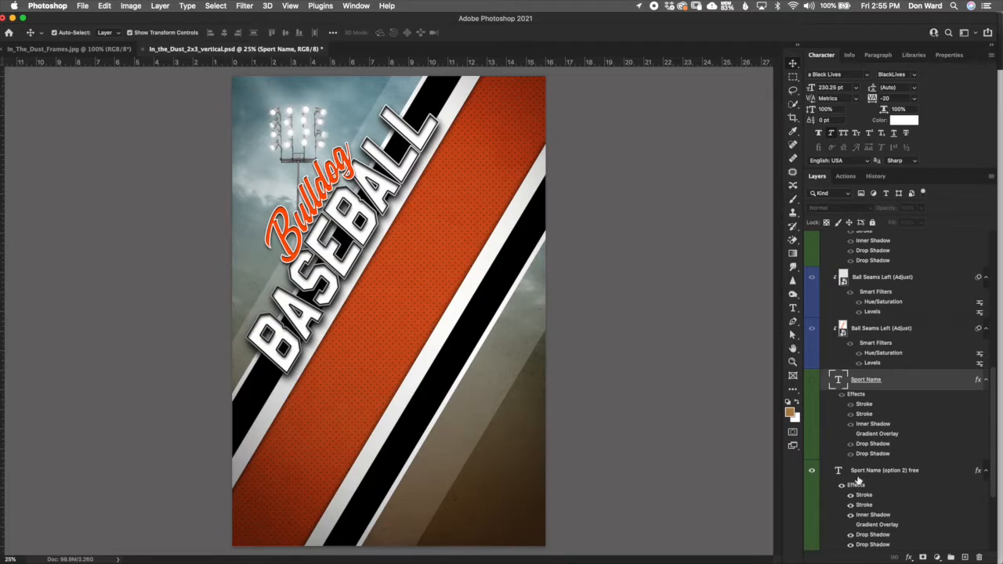
- Move both Ball Seams Left (Adjust) layers together to directly above the Sport Name (option 2) free layer
left_click(910, 475)
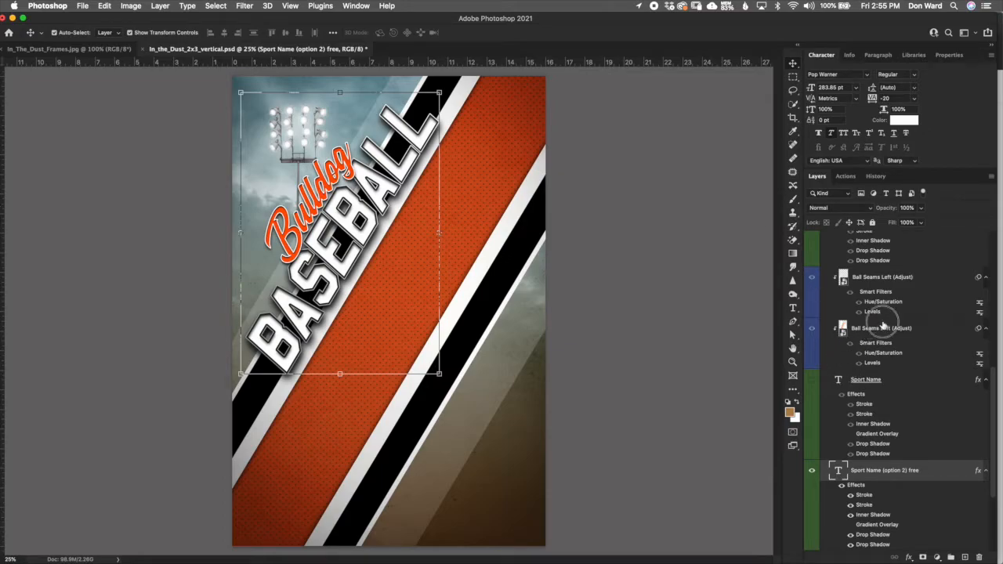
left_click(885, 327)
left_click(900, 287, "shift")
left_click_drag(891, 342, 883, 432)
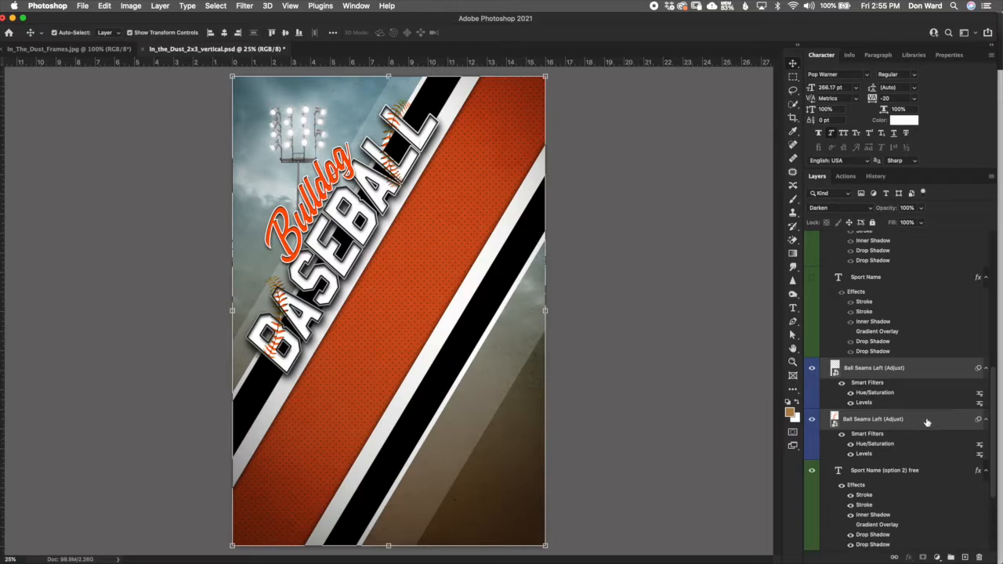
- Clip both Ball Seams Left (Adjust) layers to the Sport Name (option 2) free text
left_click(928, 423)
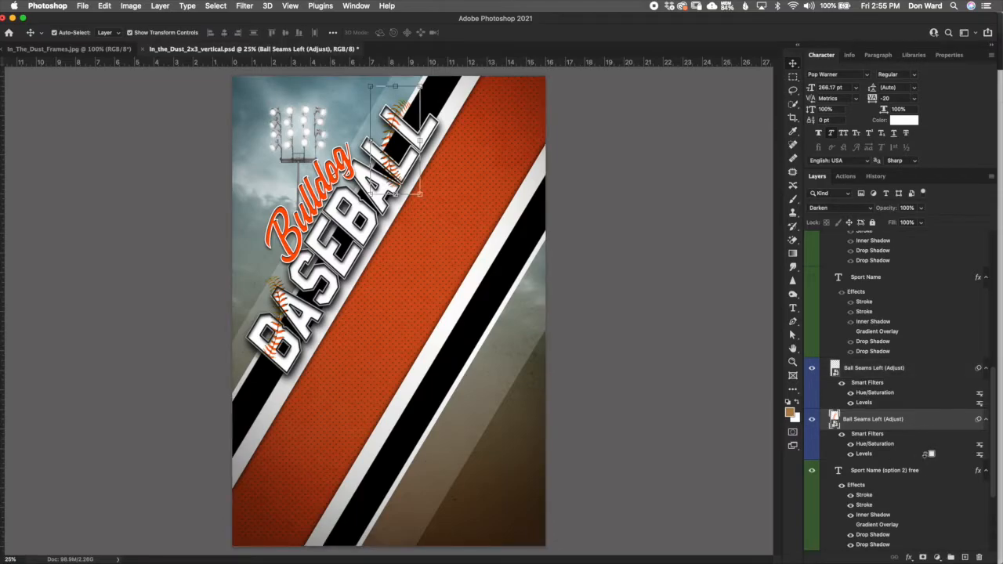
left_click_drag(927, 455, 928, 454)
left_click(928, 454, "alt")
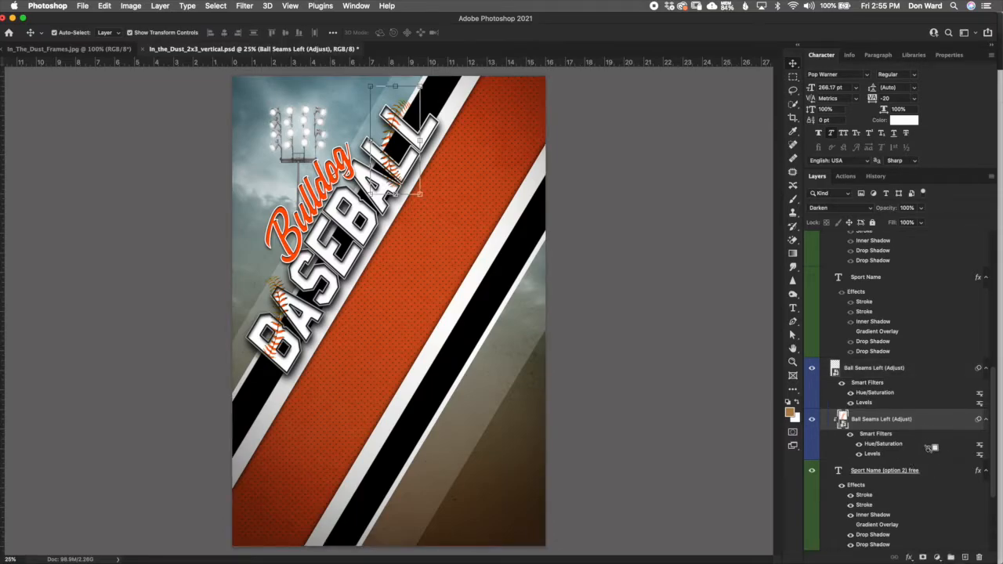
left_click(928, 405, "alt")
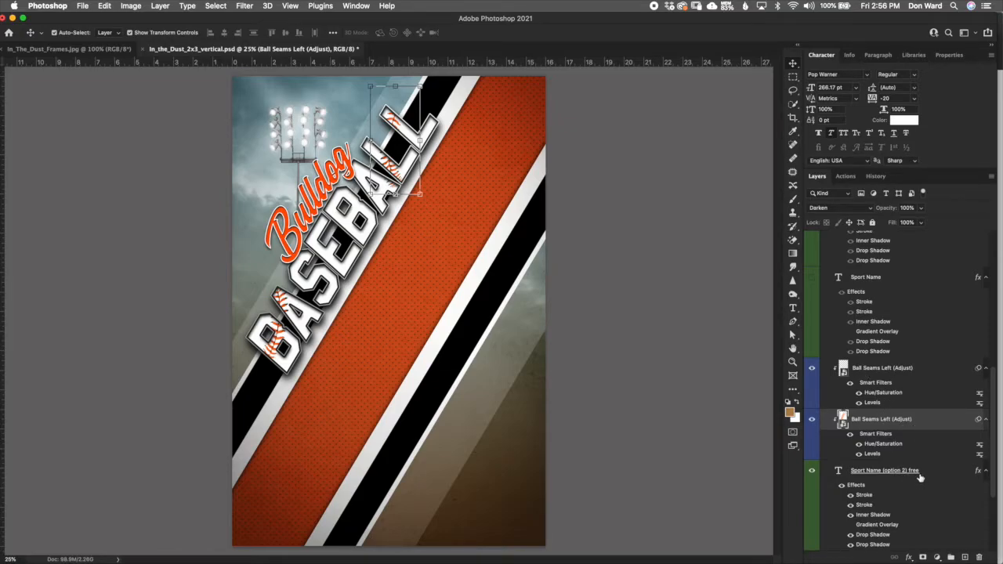
- Try the Gradient Overlay effect on Sport Name (option 2) free, and turn it off again
scroll(980, 439, "down", 3)
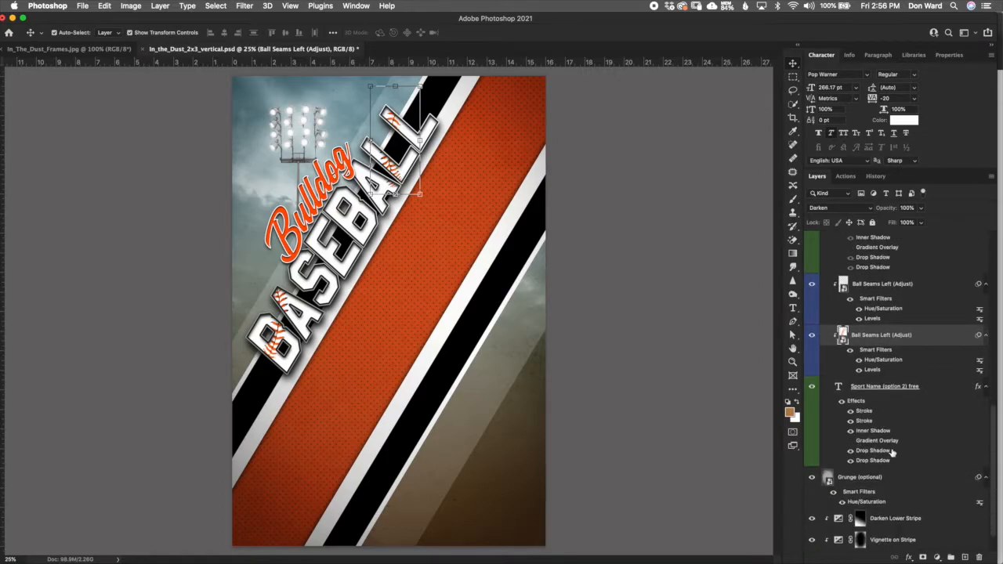
left_click(851, 441)
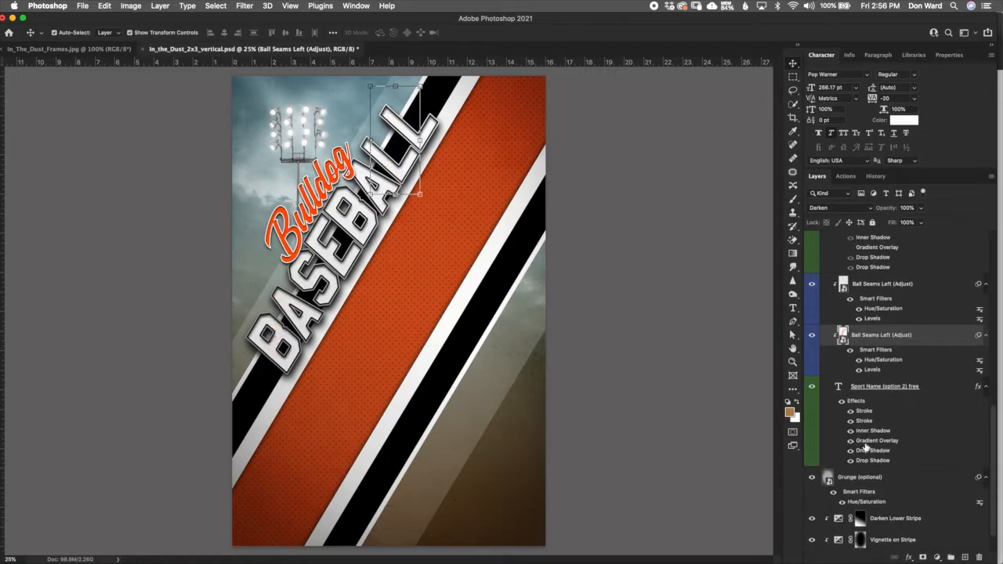
left_click(866, 445)
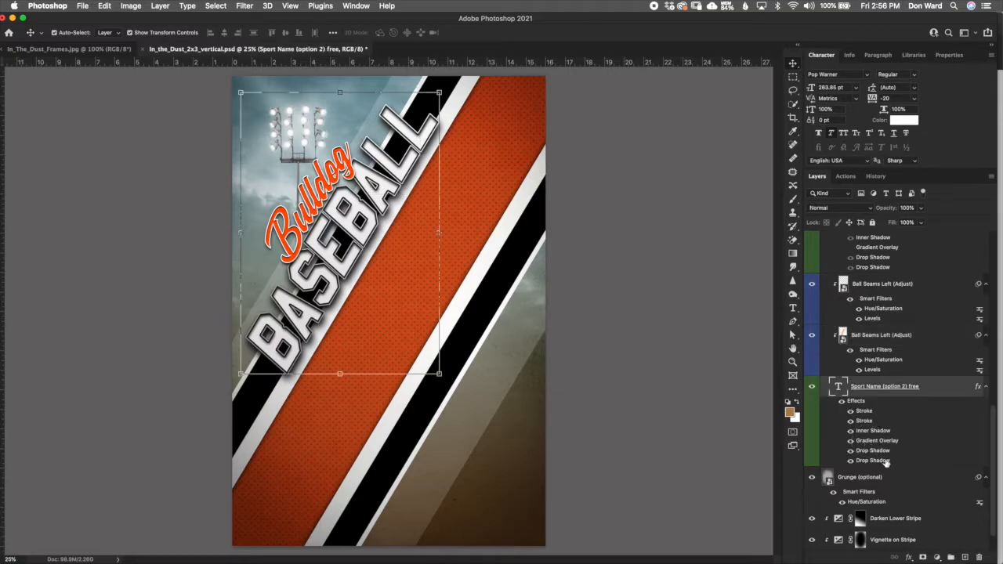
left_click(851, 441)
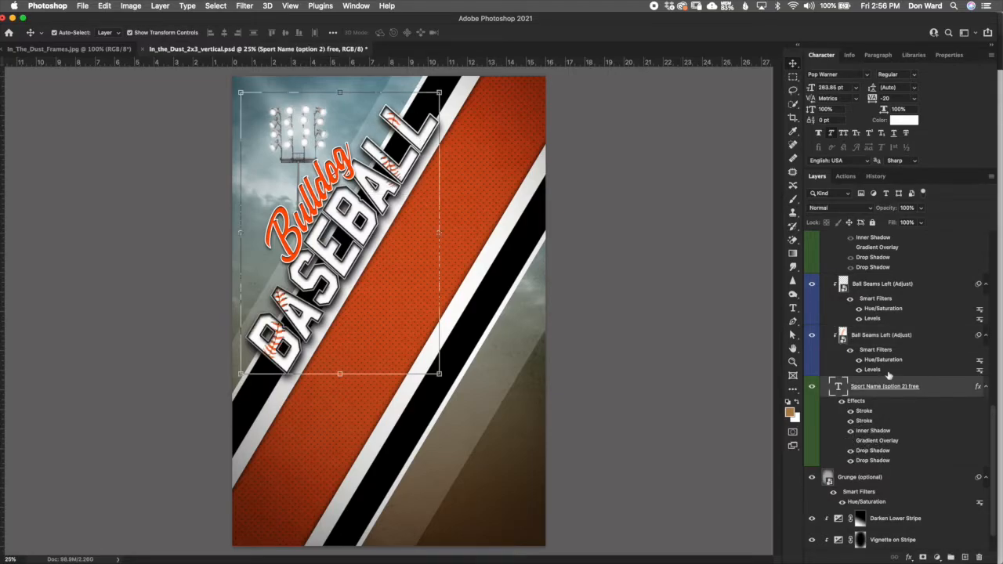
- Try dark red #a22222 and pink #d68585 as the Sport Name (option 2) free text color, and cancel the color change
left_click(904, 122)
left_click(779, 279)
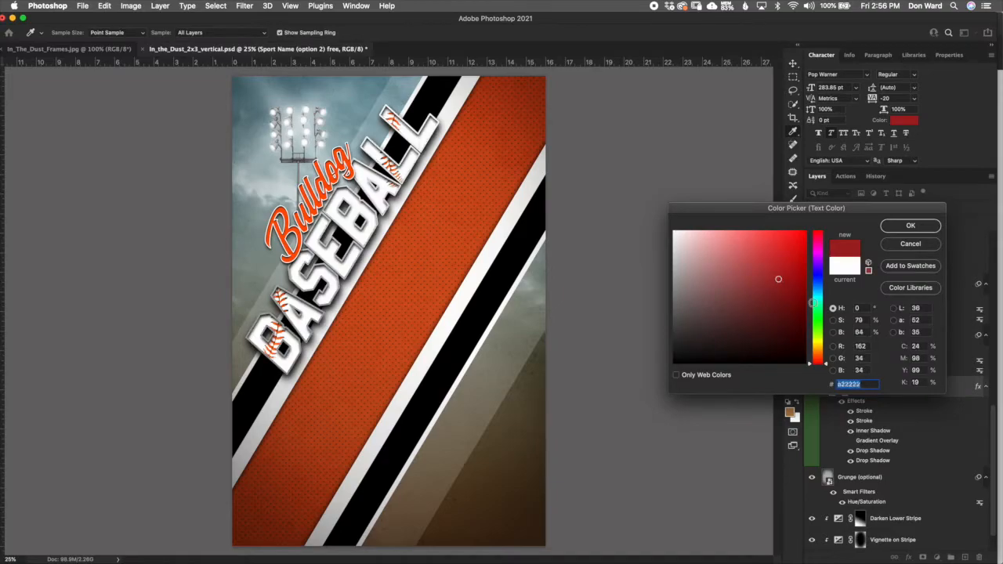
left_click(723, 251)
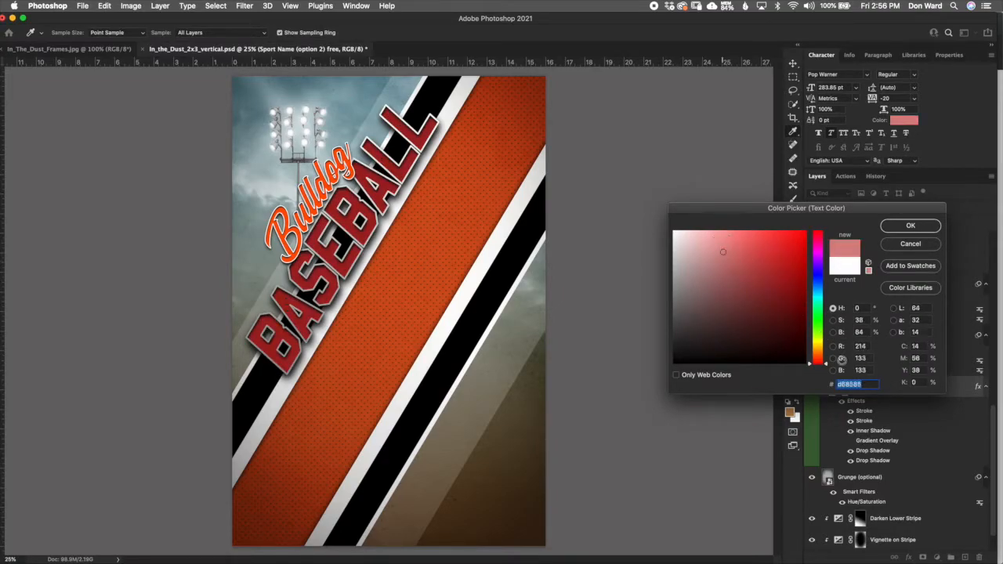
left_click(926, 249)
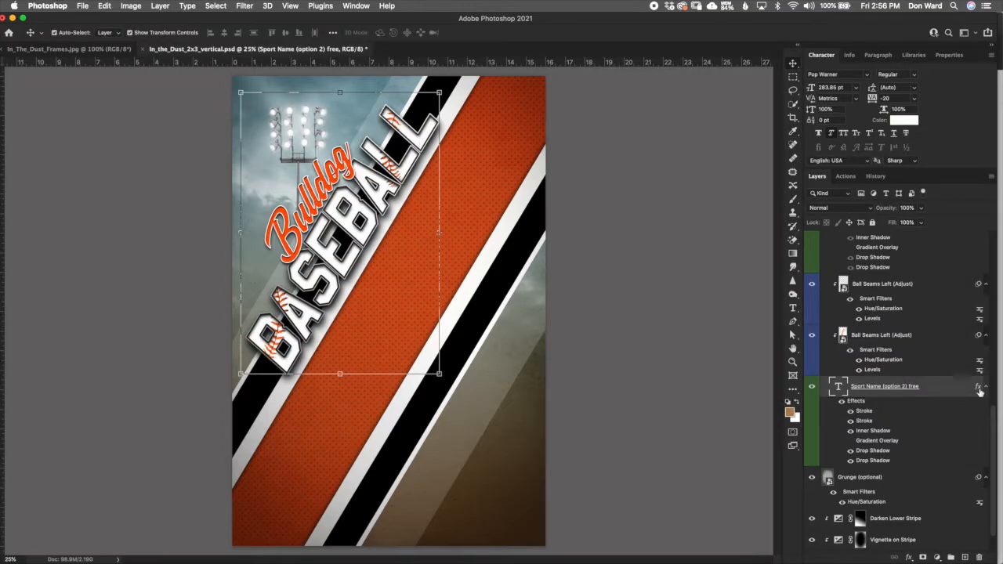
- Show the Subject Image group above the Upper Text Layers, and toggle its layer mask off and back on
left_click_drag(994, 418, 994, 332)
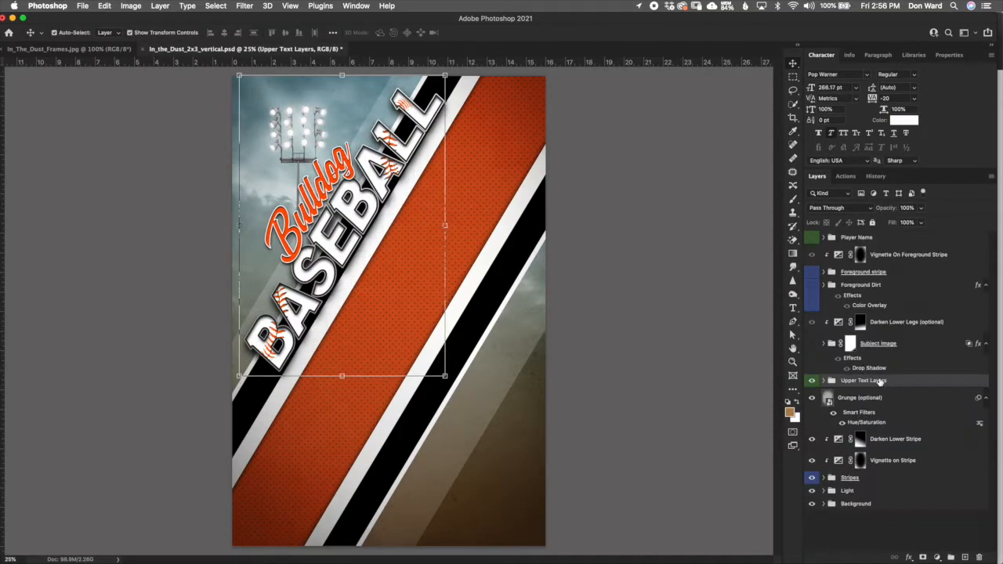
left_click(813, 344)
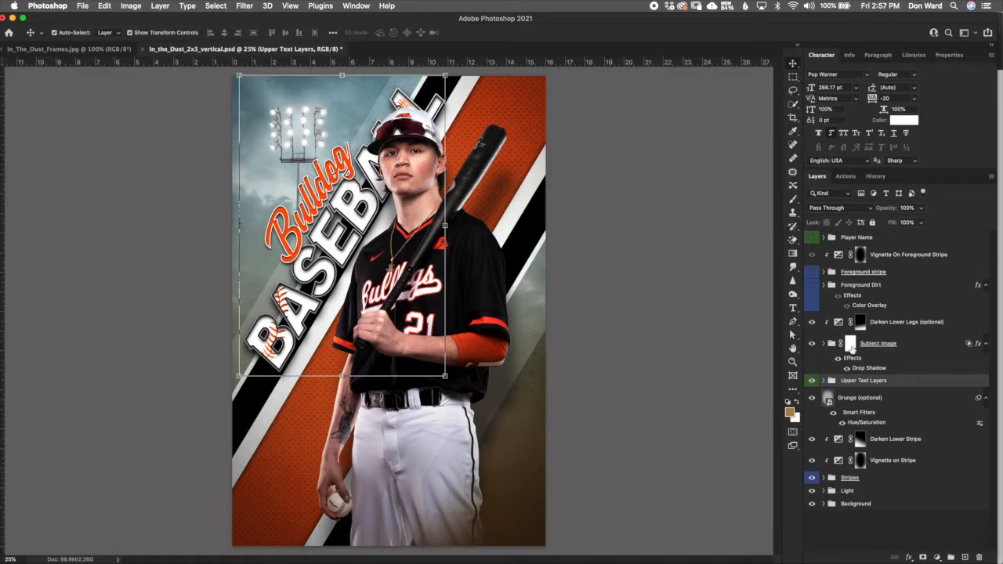
left_click(853, 348, "shift")
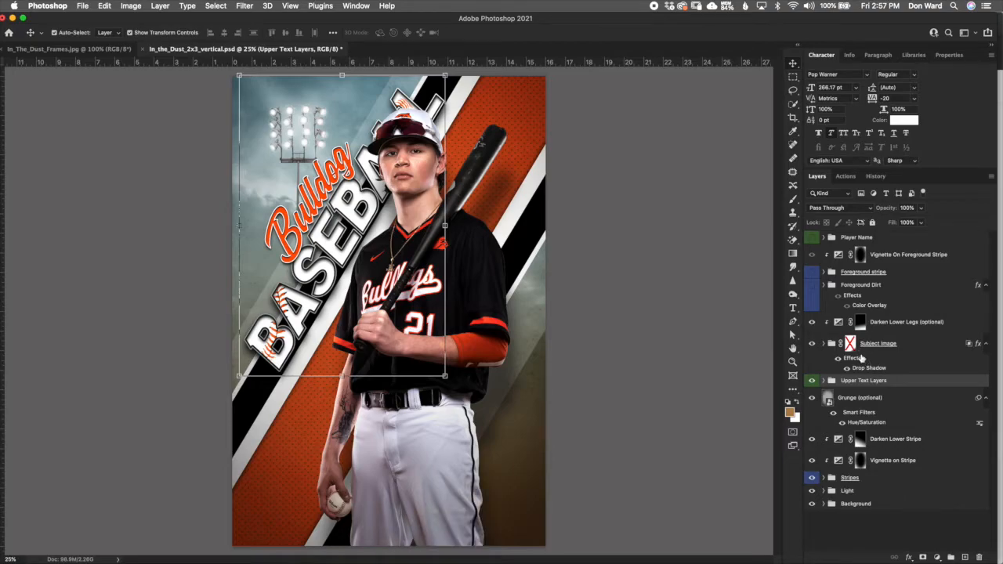
left_click(854, 350, "shift")
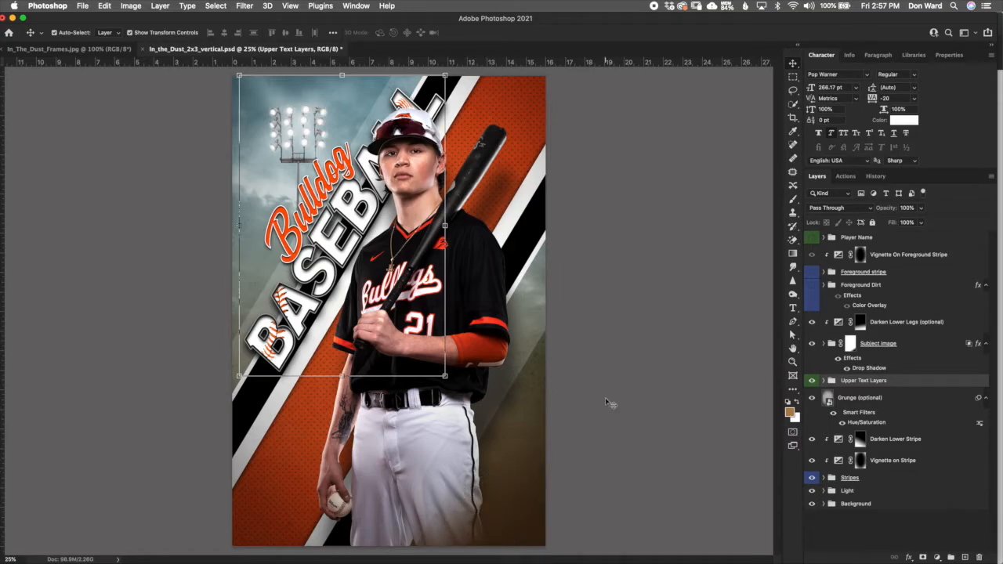
- Show the Foreground Dirt group, compare the player with the Subject Image mask disabled and enabled, and leave that mask active
left_click(812, 285)
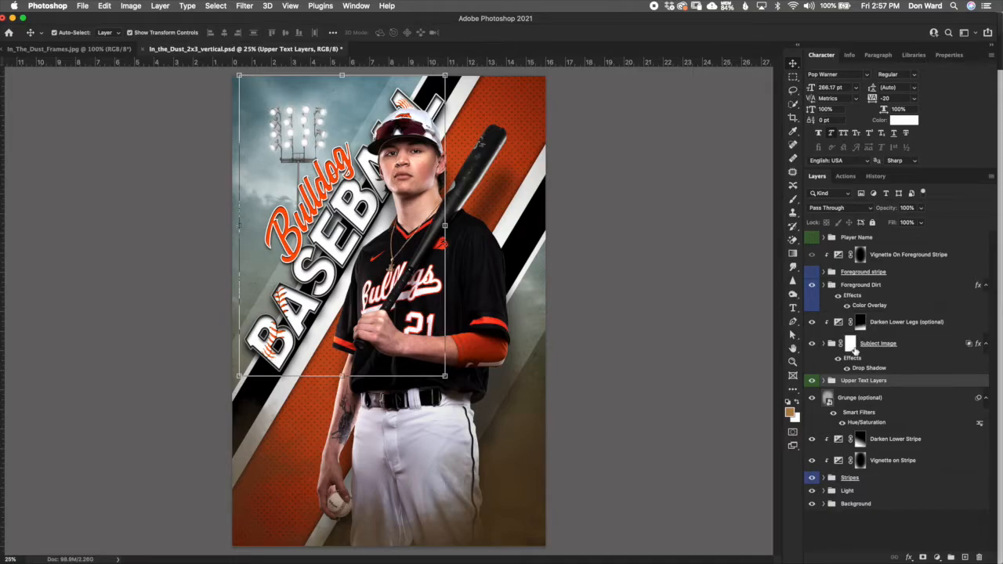
left_click(851, 345, "shift")
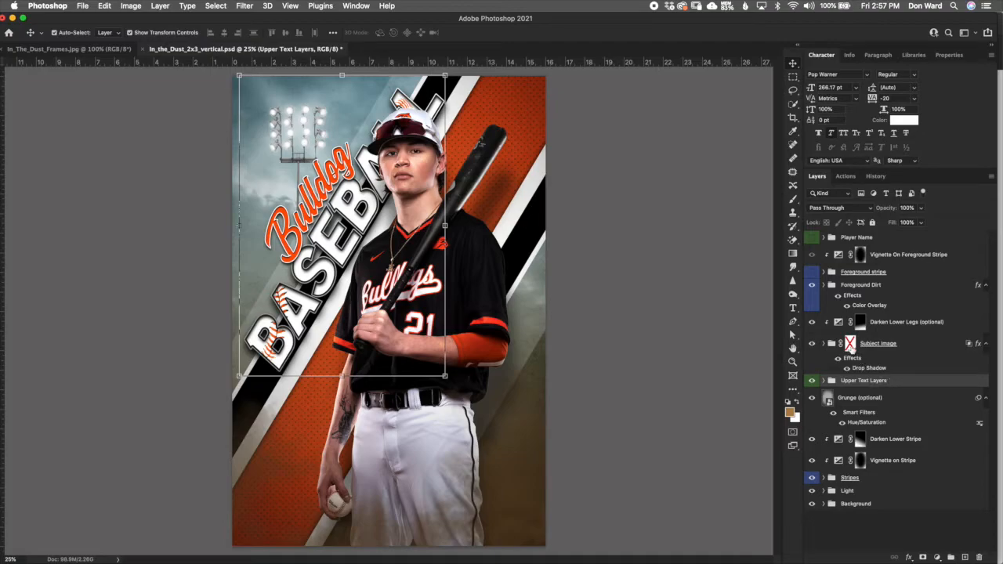
left_click(853, 349)
left_click(852, 348, "shift")
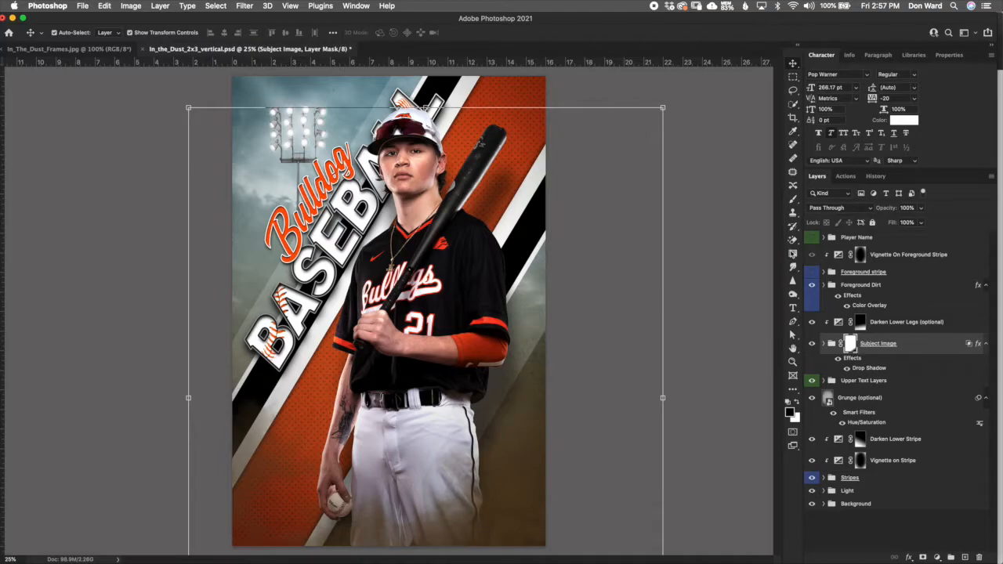
- Try a diagonal gradient on the Subject Image mask to fade the player's lower legs, and undo it
left_click(794, 255)
left_click_drag(487, 530, 425, 431)
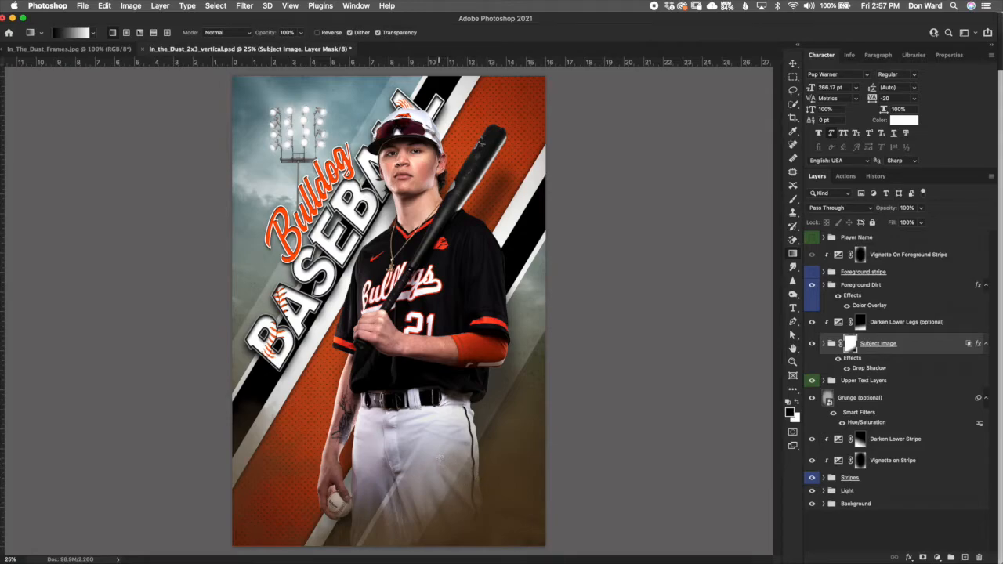
key("super+z")
- Look inside the Subject Image group at the Sample Subject layer, and collapse the group again
left_click(880, 343)
left_click(823, 343)
left_click(882, 388)
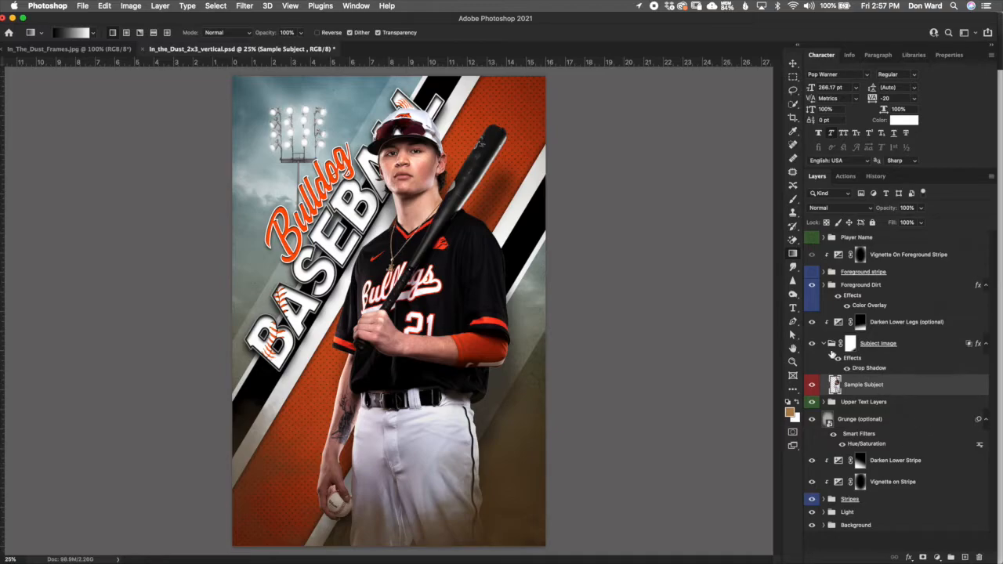
left_click(831, 344)
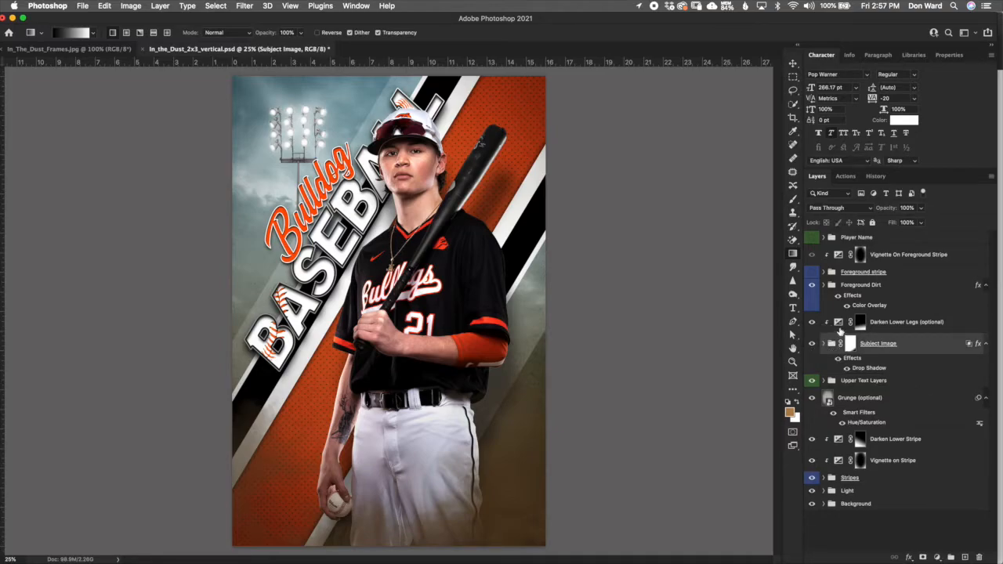
- Compare the player's legs with the Darken Lower Legs (optional) adjustment hidden and shown, leaving the adjustment visible and selected
left_click(909, 330)
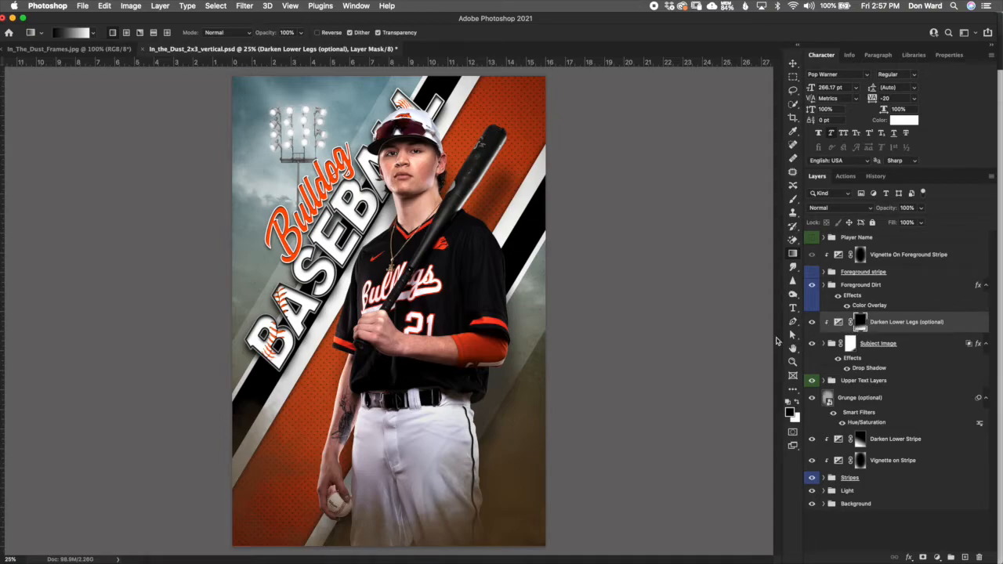
left_click(813, 324)
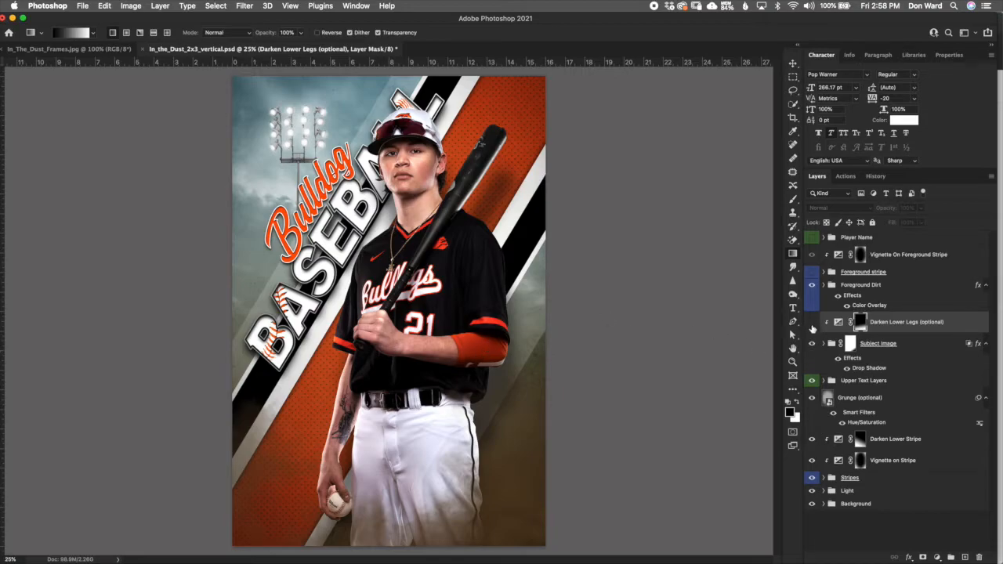
left_click(813, 322)
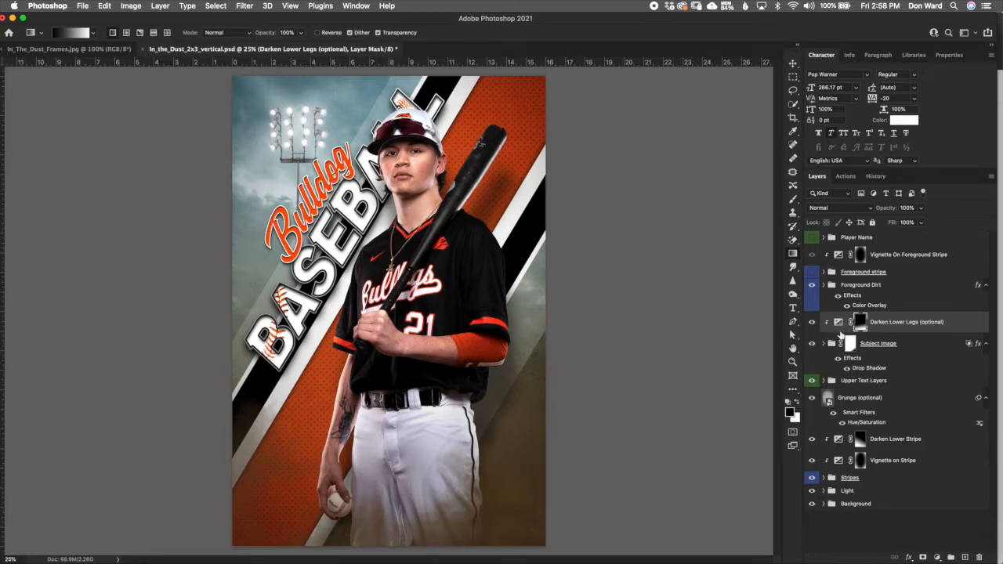
left_click(839, 322)
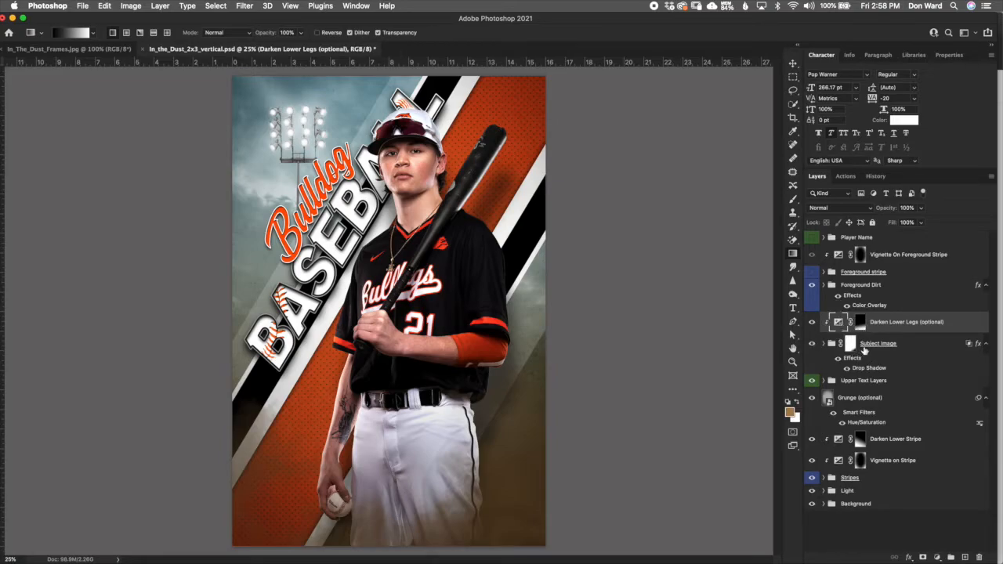
- Examine the dirt layers inside the Foreground Dirt group, from Layer 40 through Layer 48, and collapse the group
left_click(882, 287)
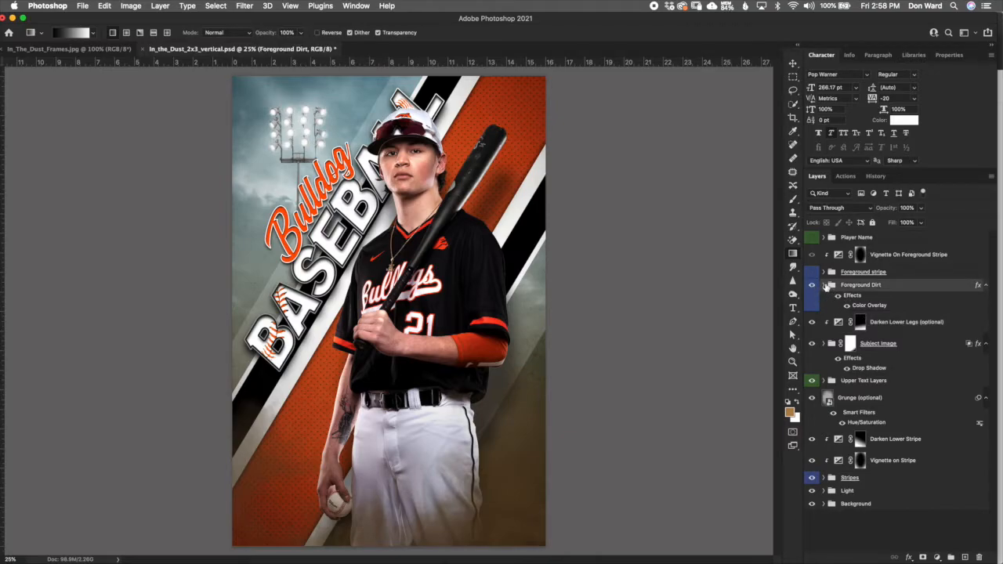
left_click(823, 285)
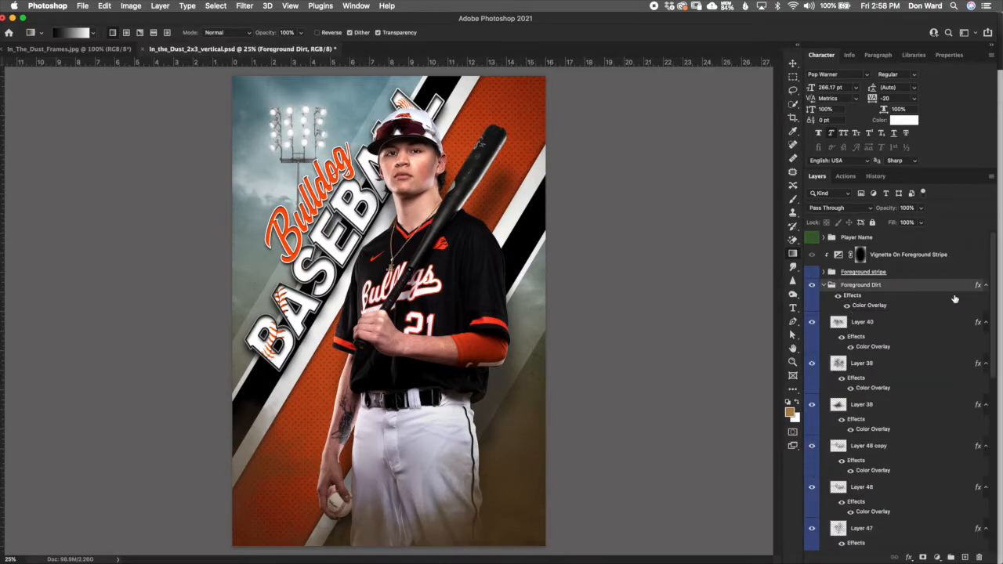
mouse_move(991, 296)
left_mouse_down()
mouse_move(985, 430)
mouse_move(979, 289)
left_mouse_up()
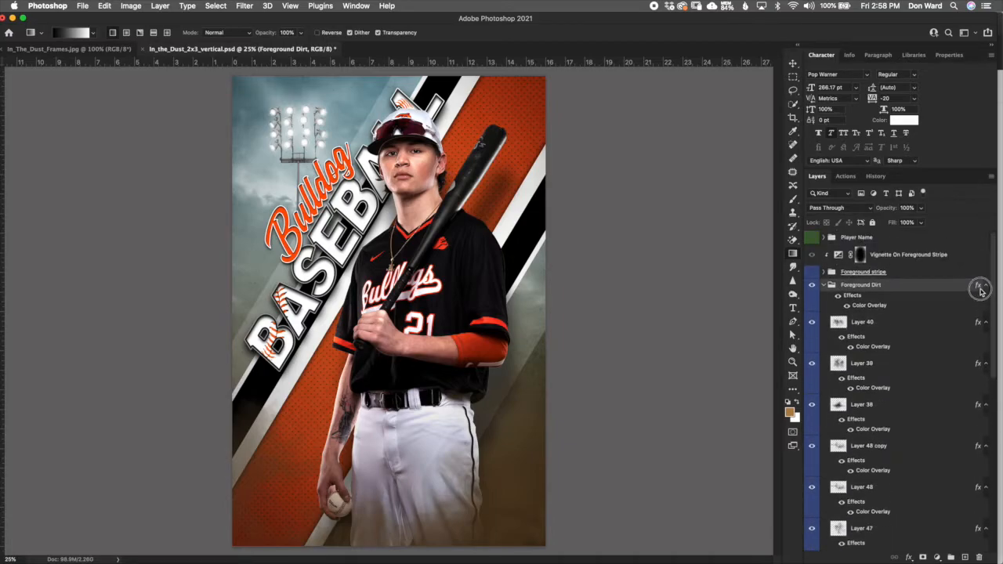
left_click(900, 321)
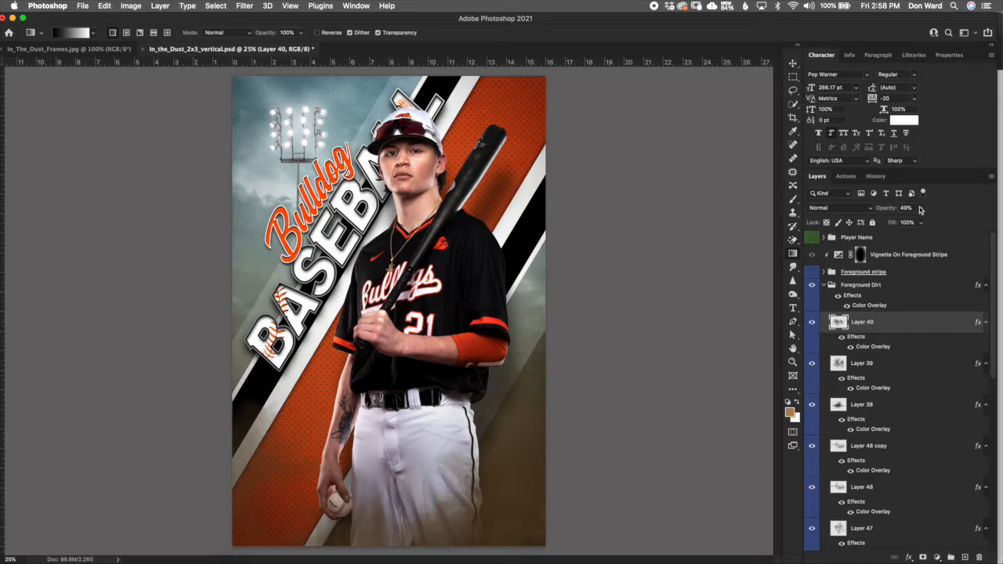
left_click(912, 372)
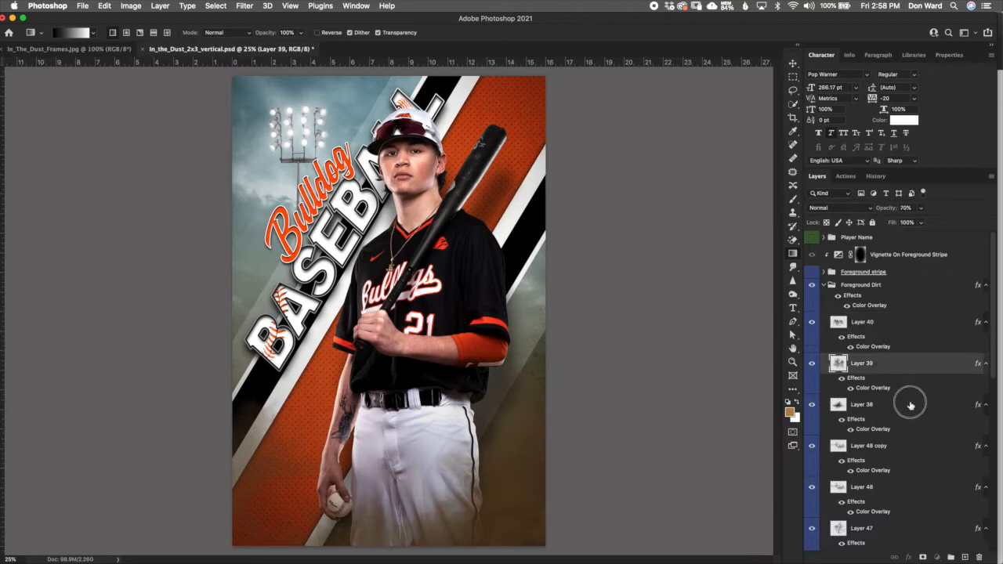
left_click(911, 406)
left_click(917, 455)
left_click(922, 502)
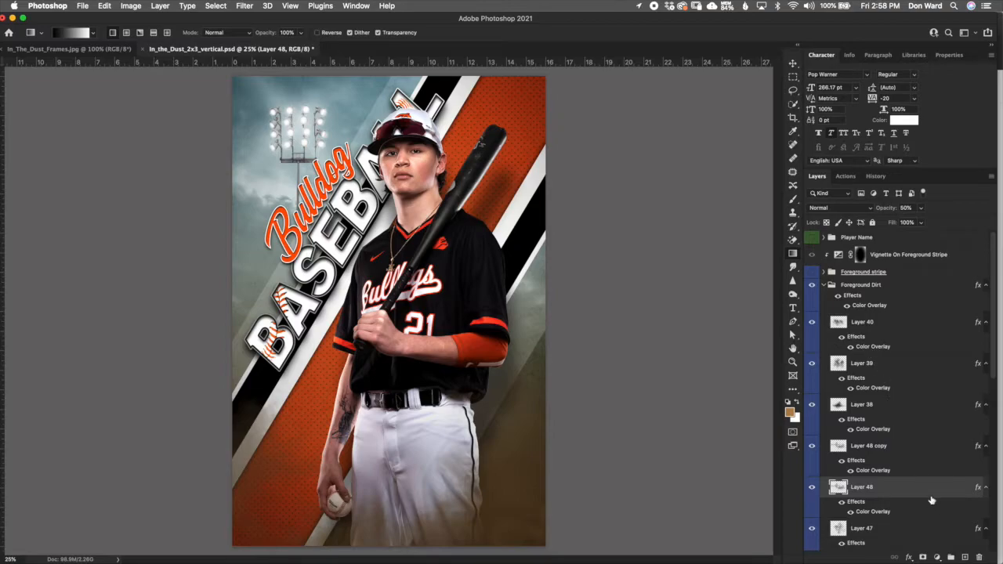
left_click(831, 287)
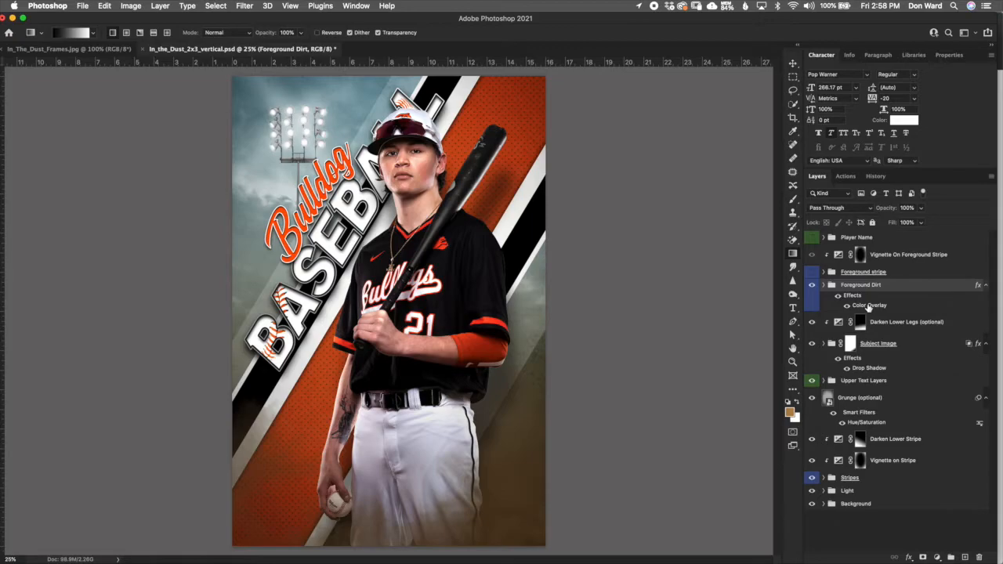
- Try orange #ab701b and blue #1b55ab as the Foreground Dirt group's Color Overlay, and cancel the color change
double_click(871, 305)
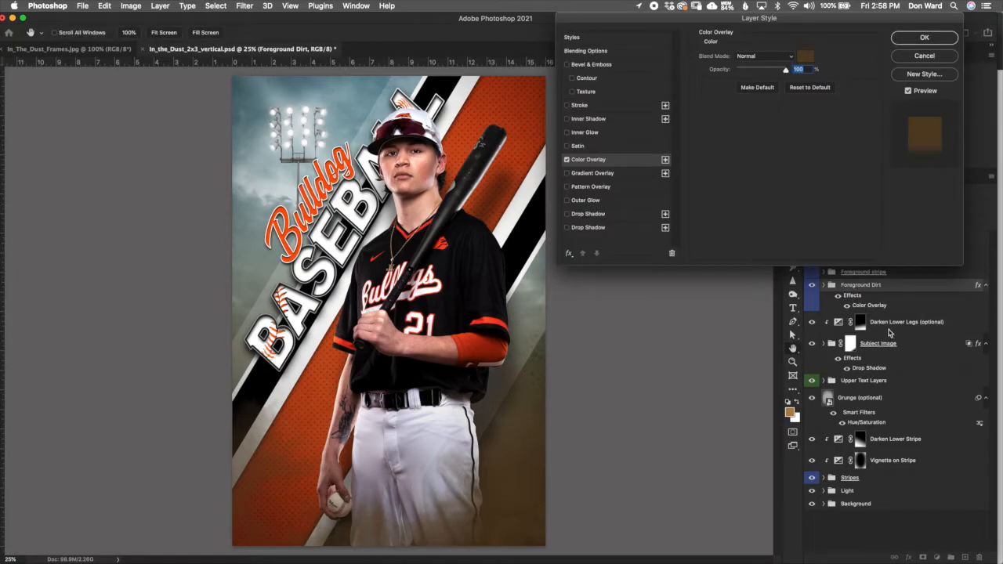
left_click(805, 58)
left_click(785, 273)
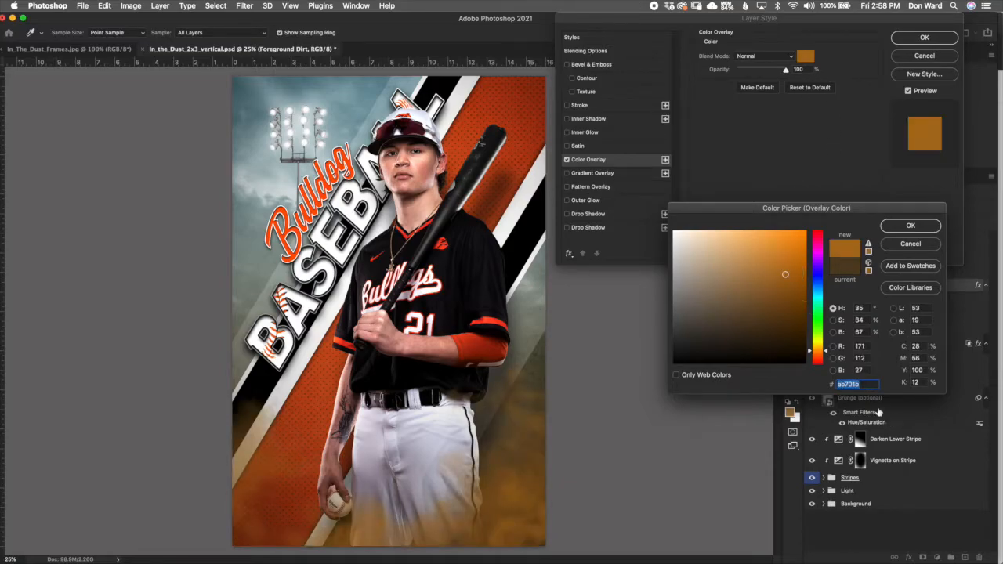
left_click_drag(818, 351, 818, 282)
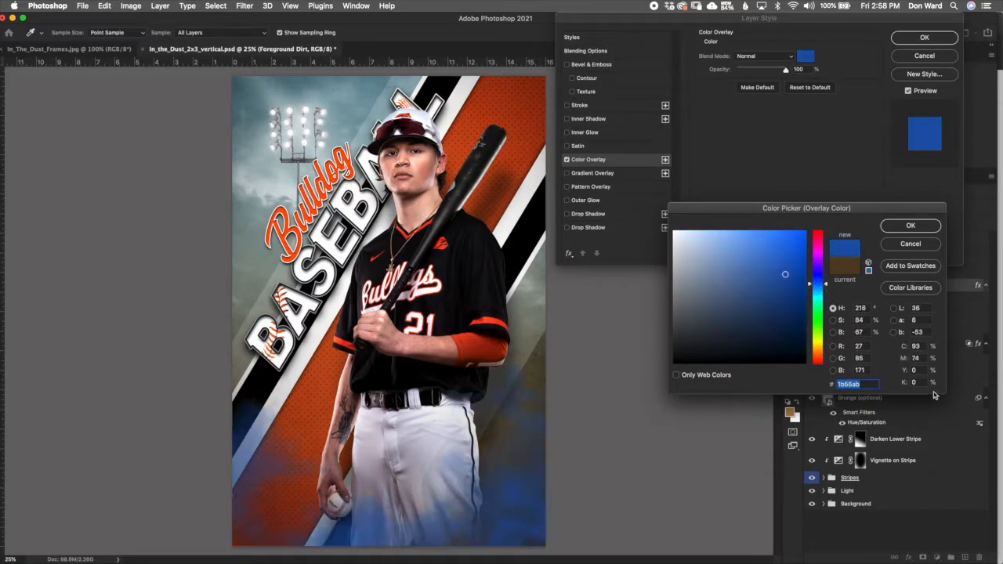
left_click(922, 248)
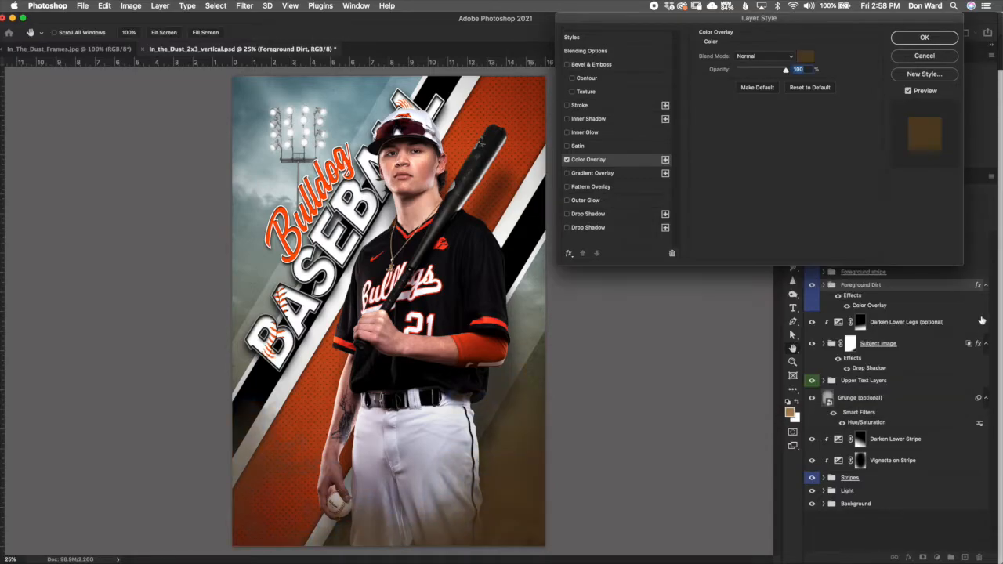
left_click(926, 37)
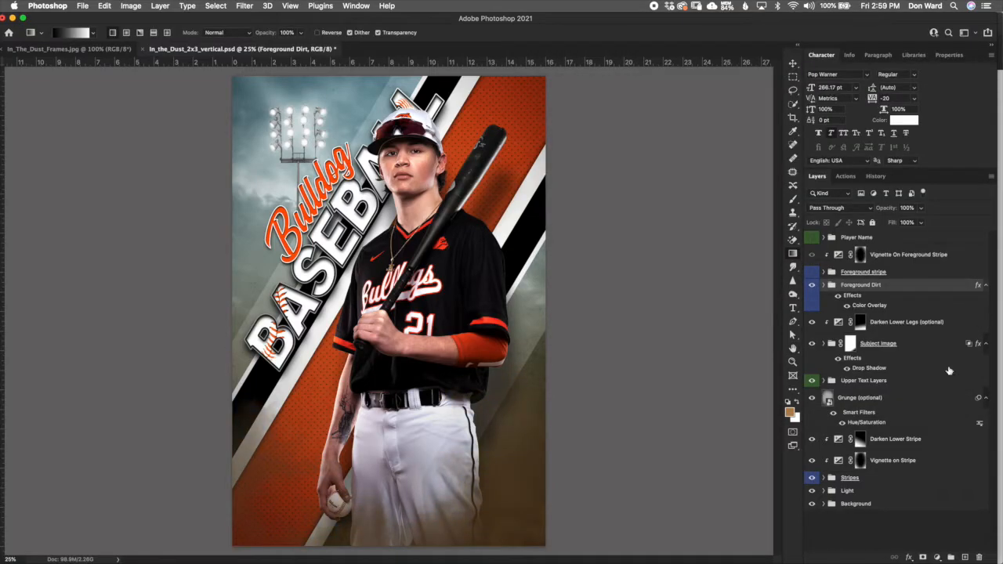
- Show the Foreground stripe group across the player and expand it to list its stripe layers
left_click(894, 272)
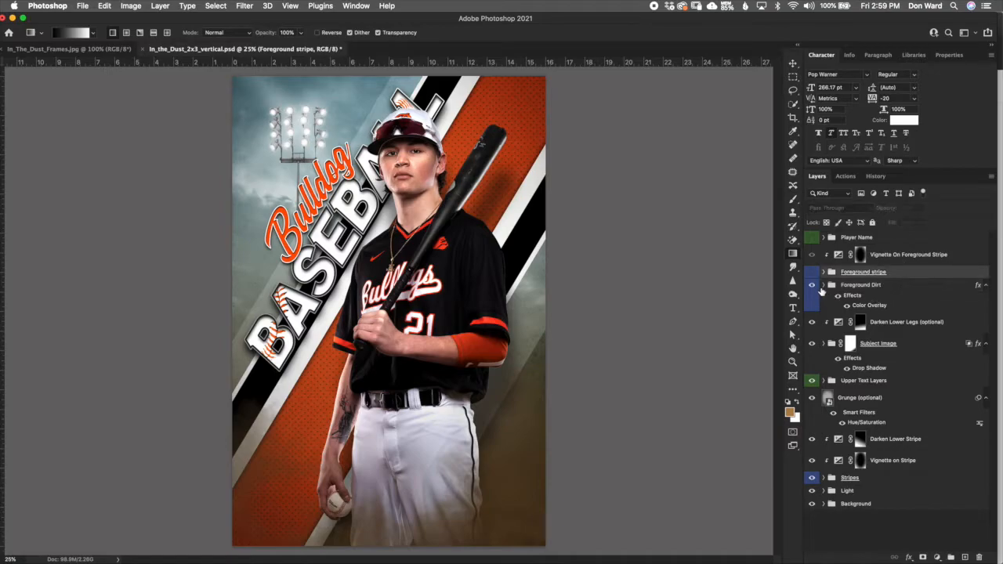
left_click(812, 273)
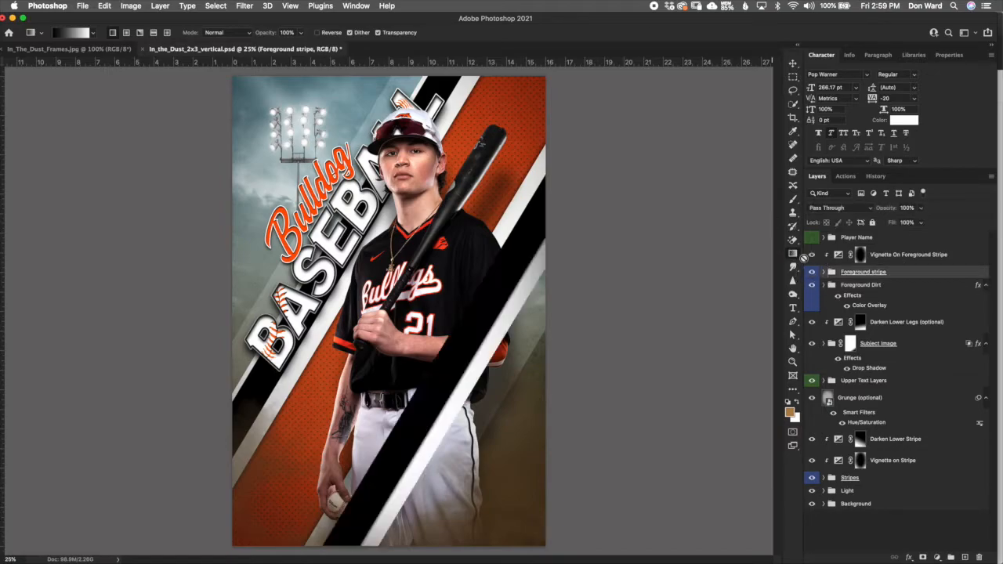
left_click(825, 272)
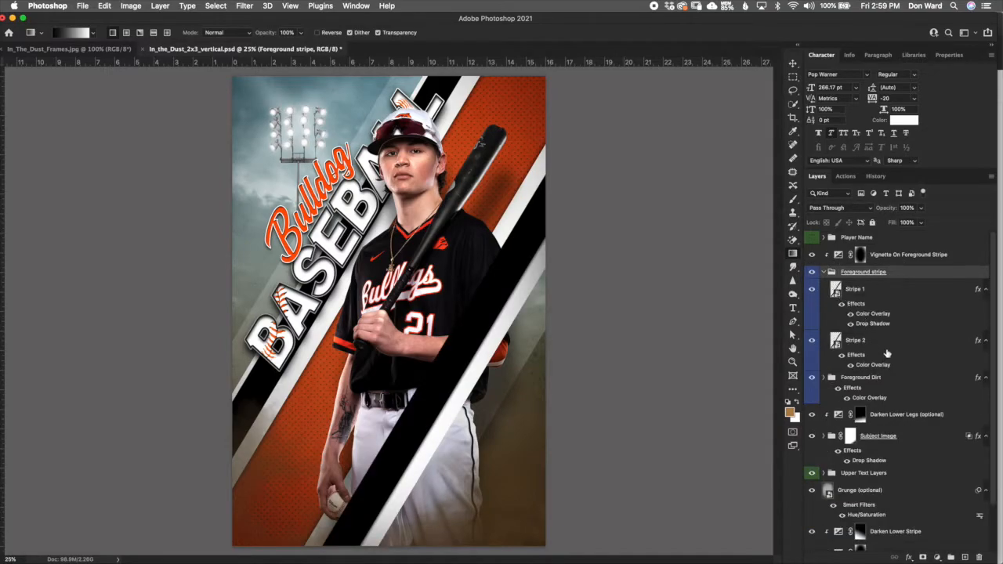
- Open the contents of the Stripe 1 smart object in the Foreground stripe group, and close them unchanged
left_click(893, 291)
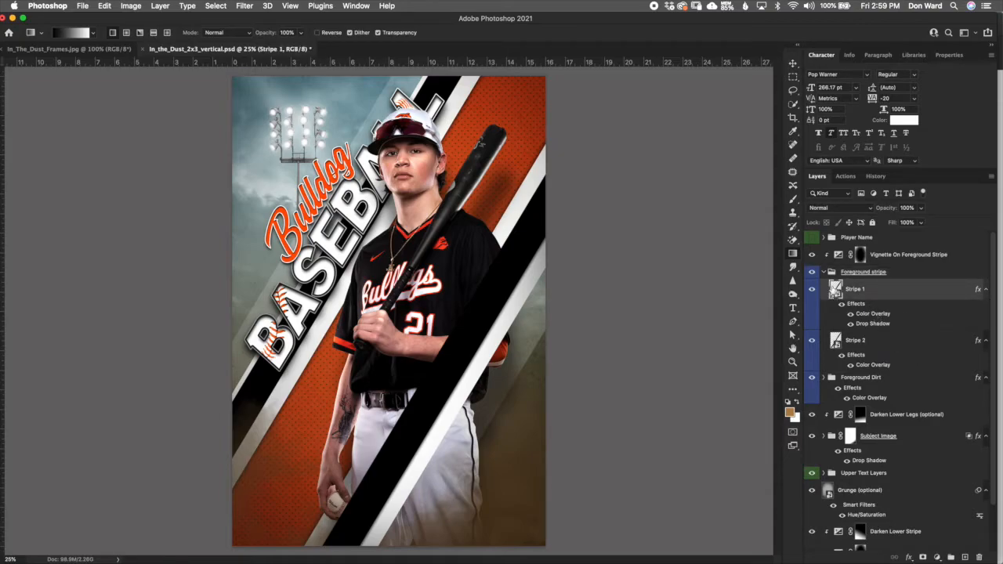
double_click(837, 294)
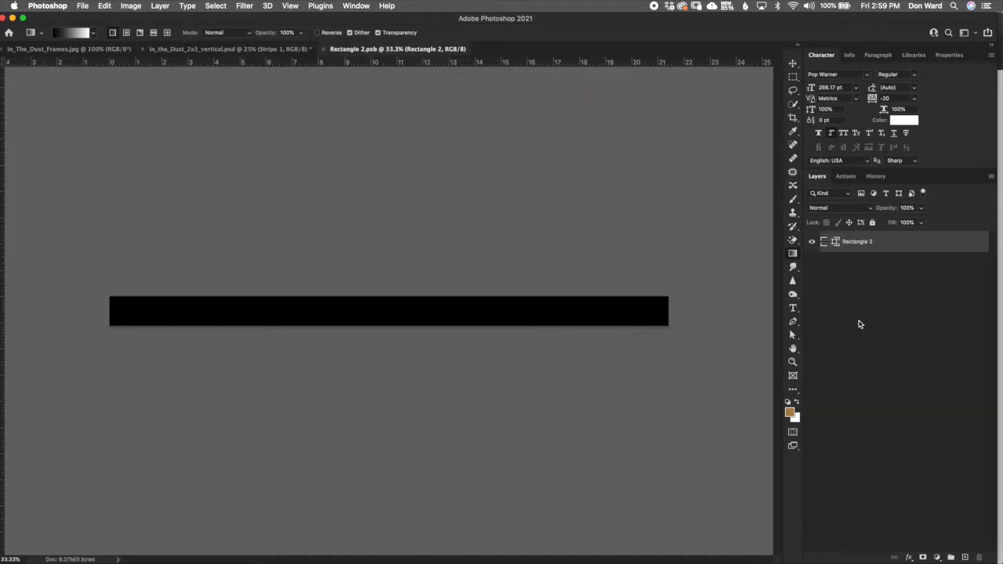
left_click(324, 49)
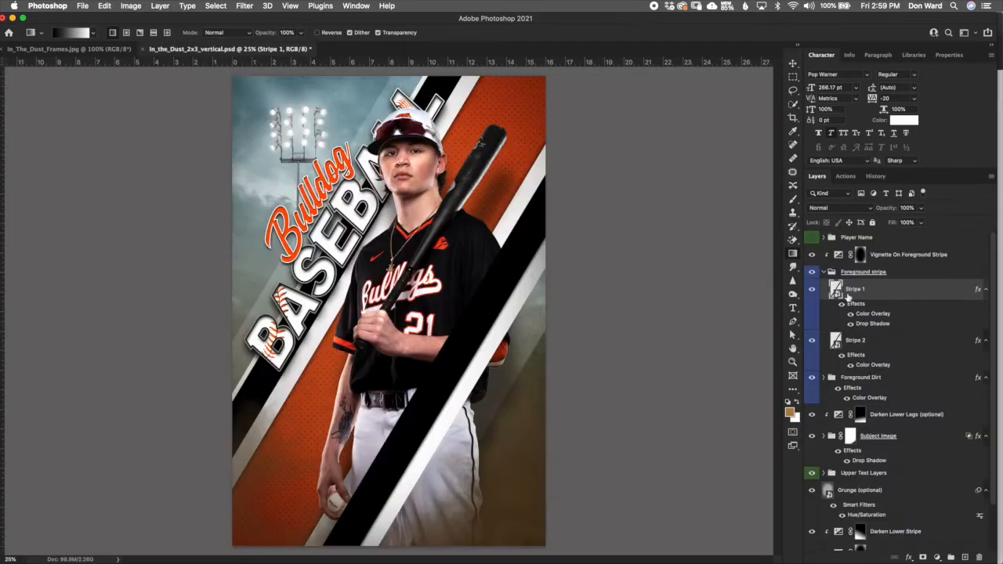
- Try red #dd2828 as the Color Overlay of Stripe 1, and cancel the change
double_click(883, 315)
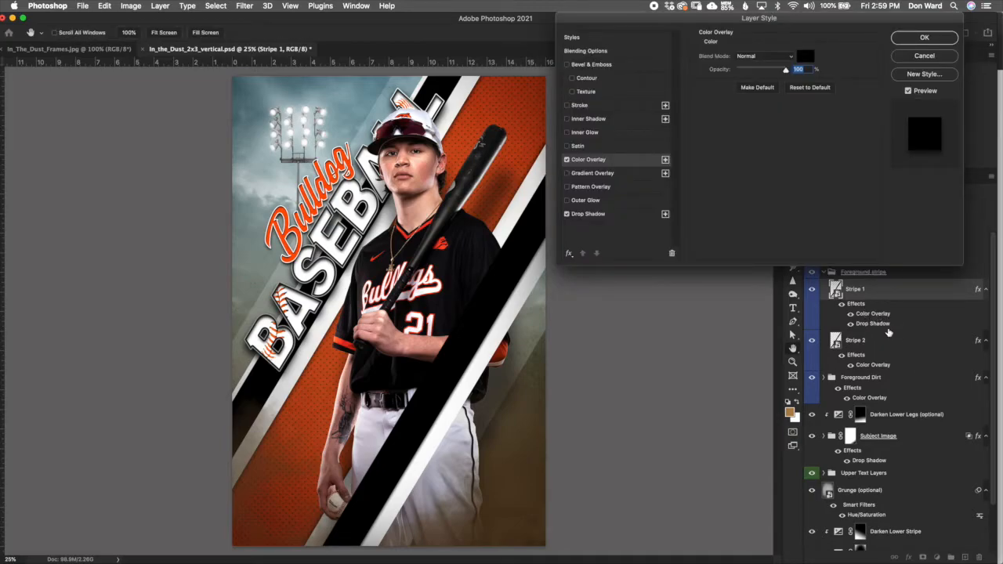
left_click(806, 55)
left_click(781, 248)
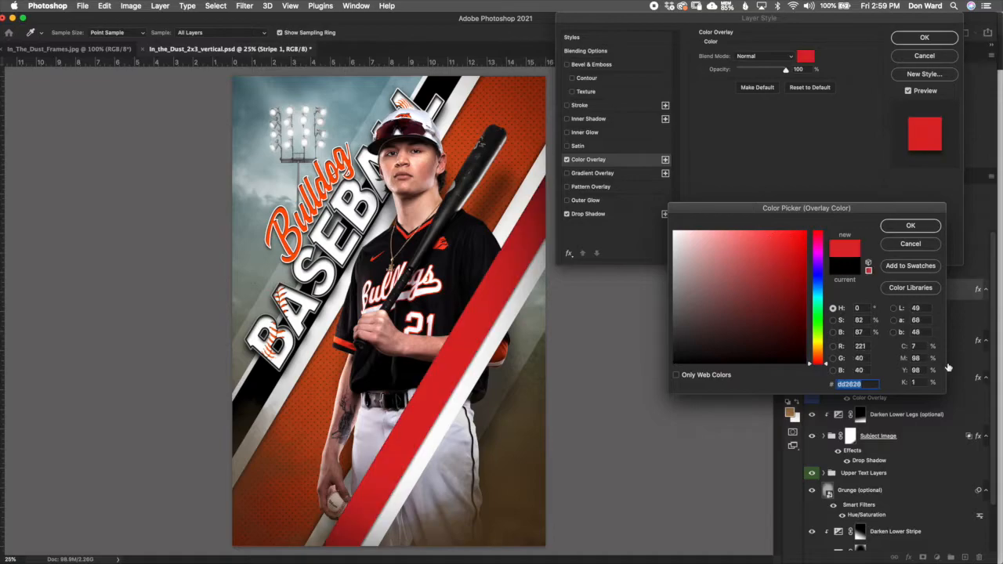
left_click(921, 244)
left_click(925, 55)
- Check the Drop Shadow settings of Stripe 1 in the Foreground stripe group, and close them unchanged
left_click(837, 344)
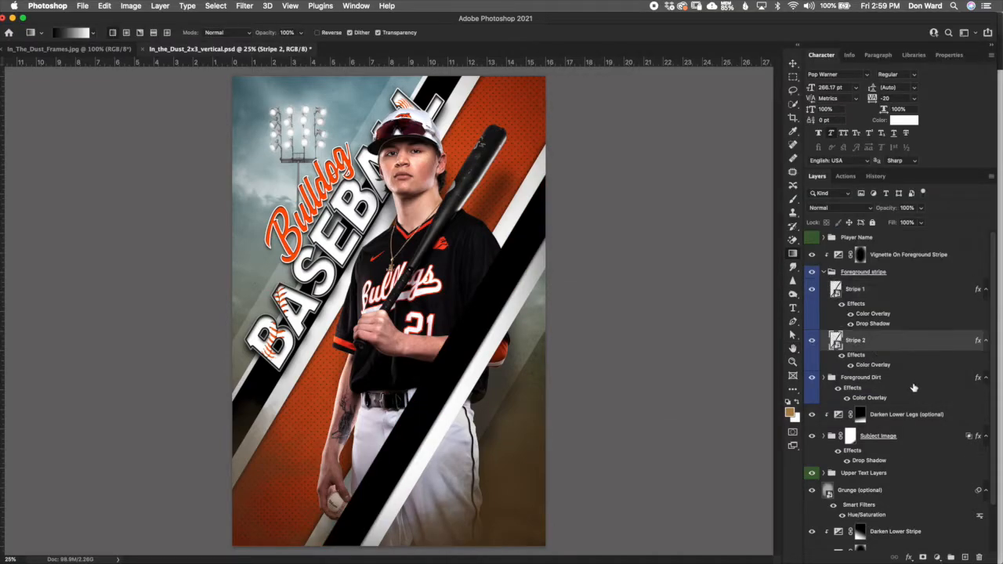
left_click(885, 290)
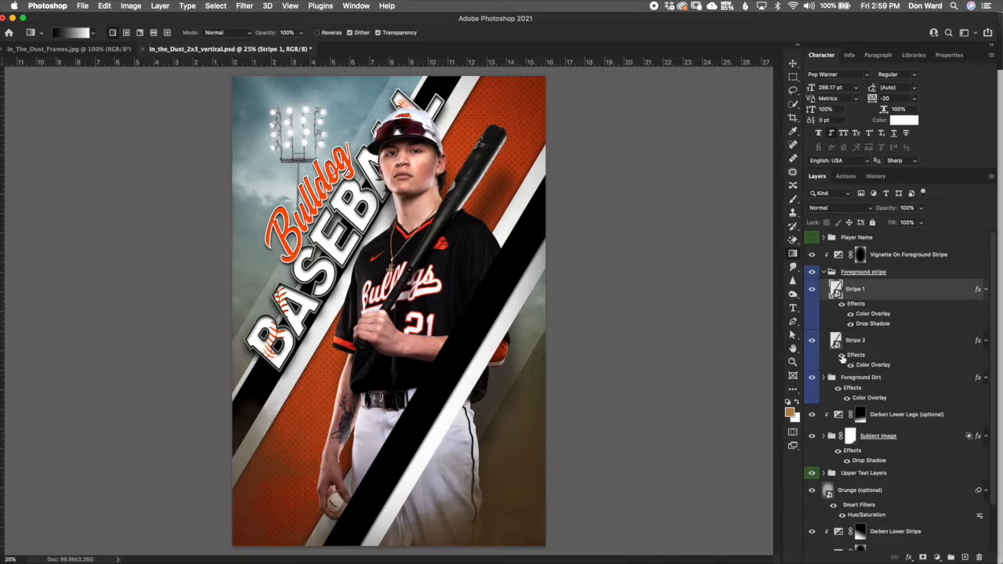
double_click(873, 323)
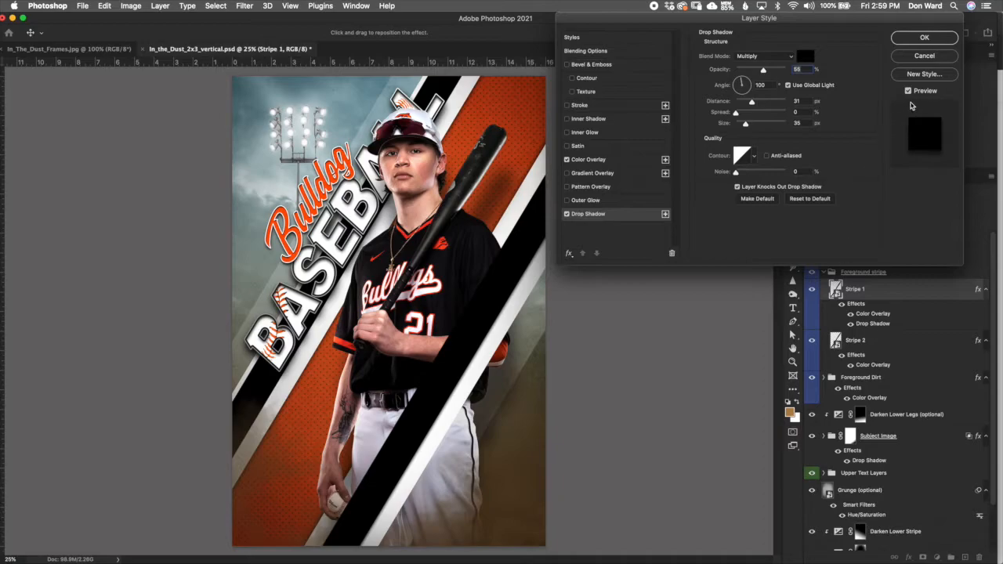
left_click(924, 37)
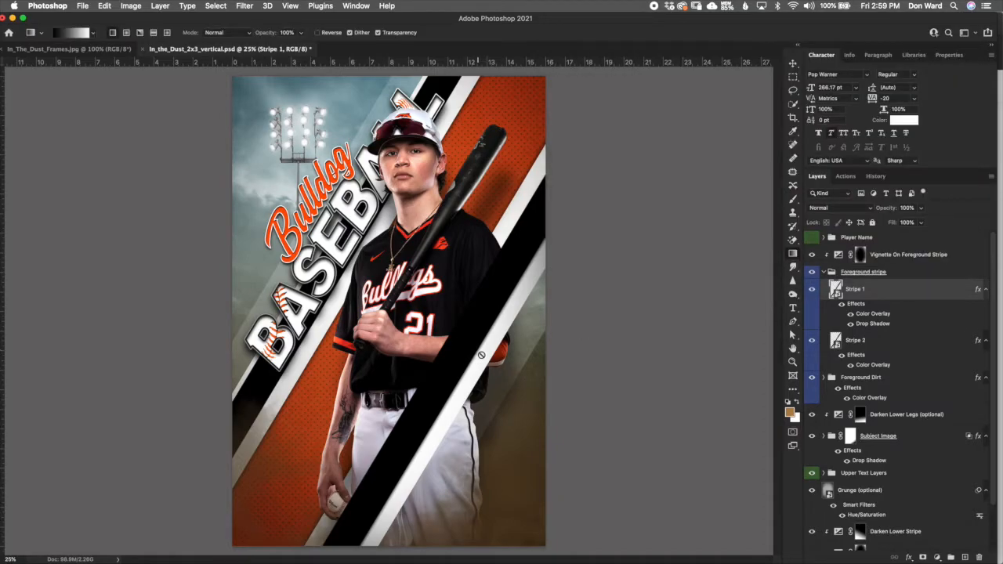
- Collapse the Foreground stripe group, and toggle its visibility and that of the Vignette On Foreground Stripe layer to compare their effect
left_click(825, 272)
left_click(902, 254)
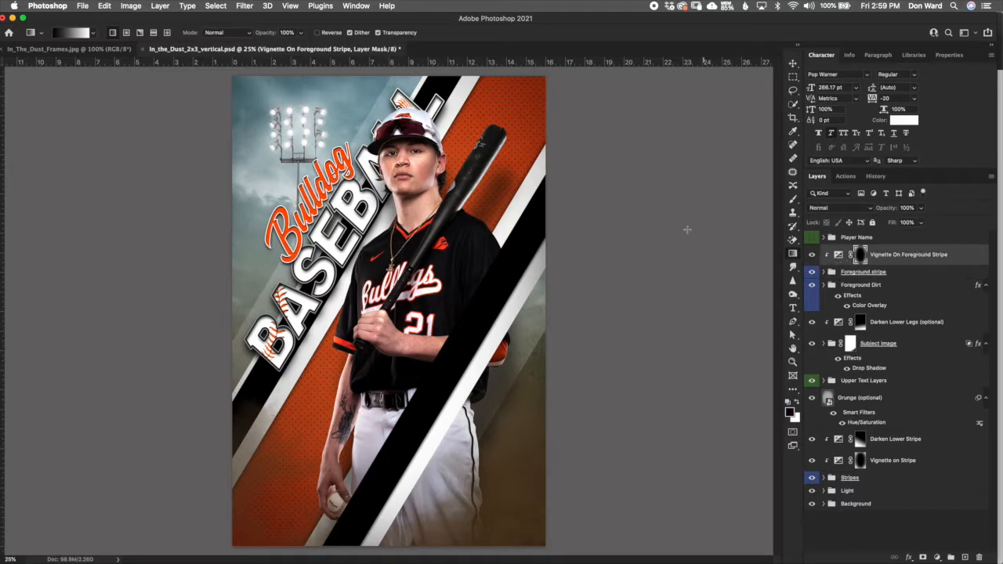
left_click(813, 272)
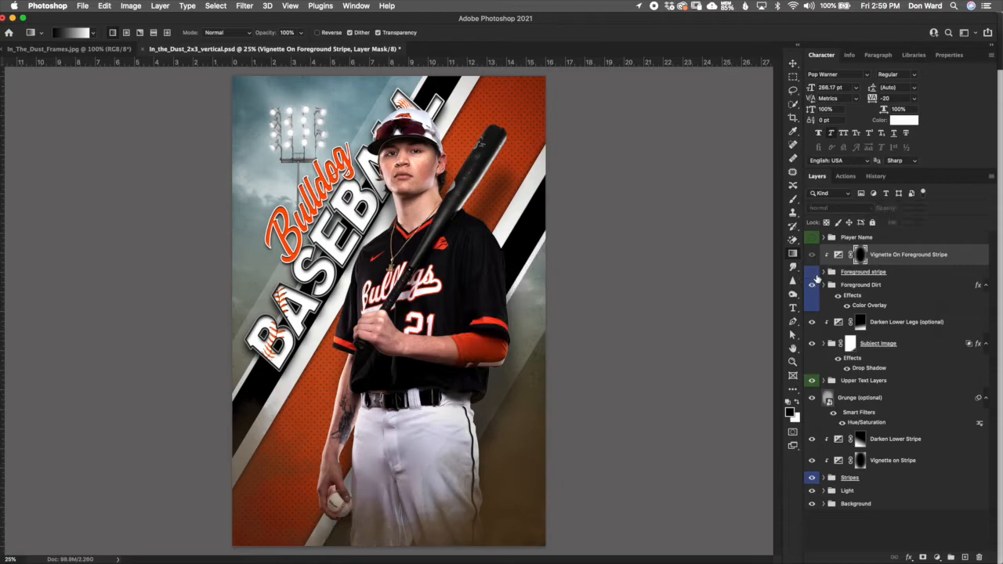
left_click(813, 272)
left_click(813, 272)
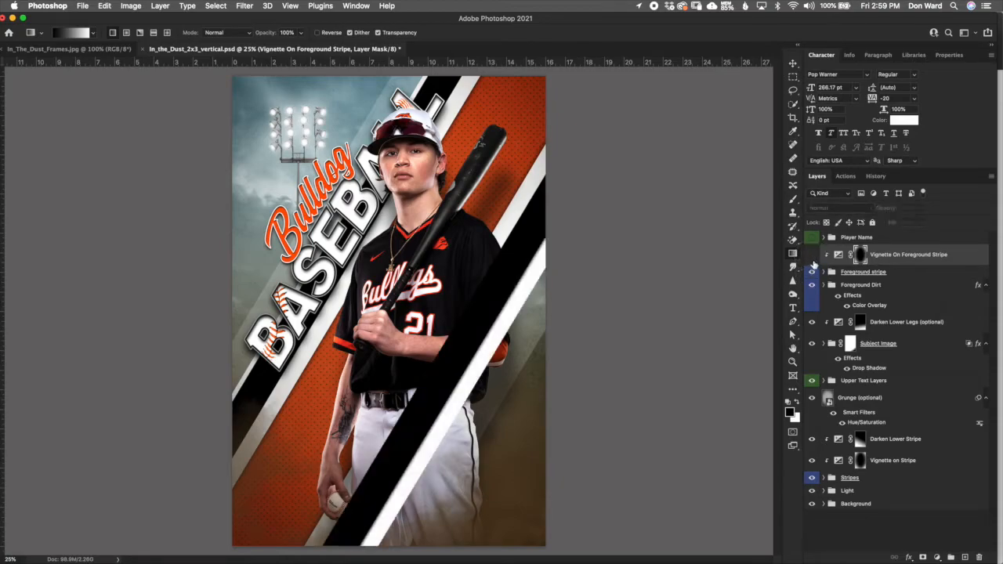
left_click(813, 272)
left_click(813, 256)
- Set the Exposure of the Vignette On Foreground Stripe adjustment layer to -3.94
double_click(840, 257)
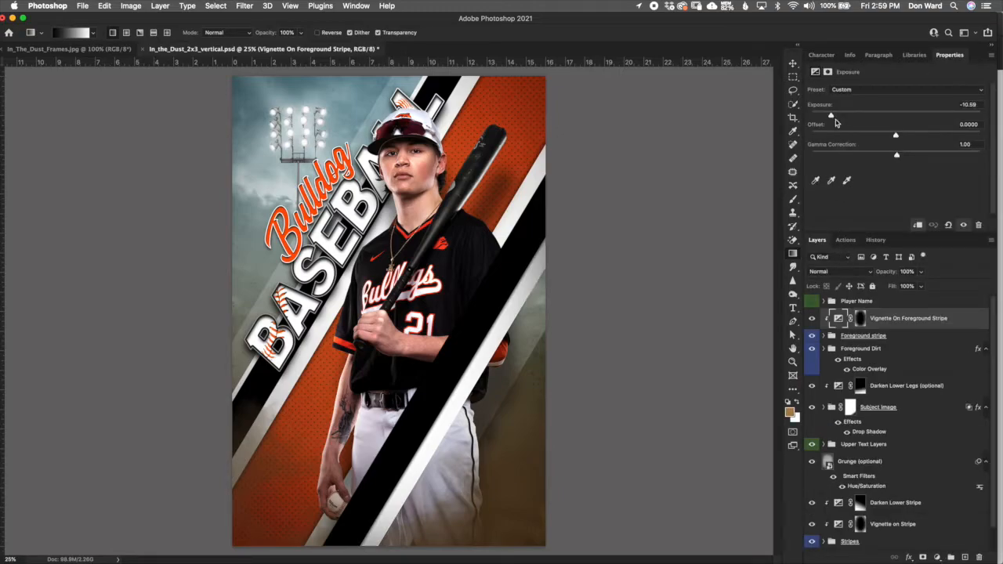
left_click_drag(831, 116, 802, 114)
left_click_drag(812, 115, 846, 115)
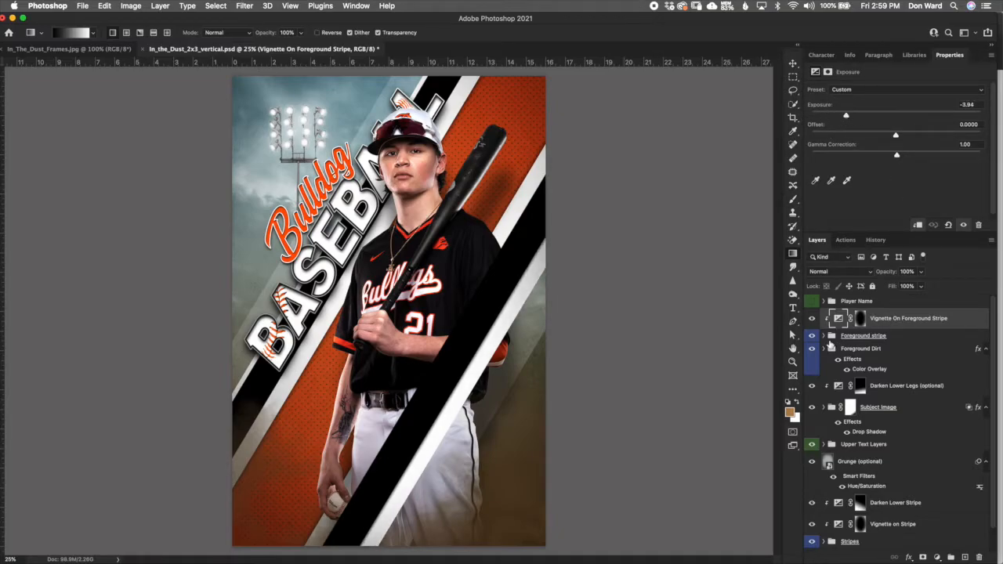
- Show the Player Name group on the foreground stripe and expand it to list its name and class year text layers
left_click(844, 302)
left_click(812, 303)
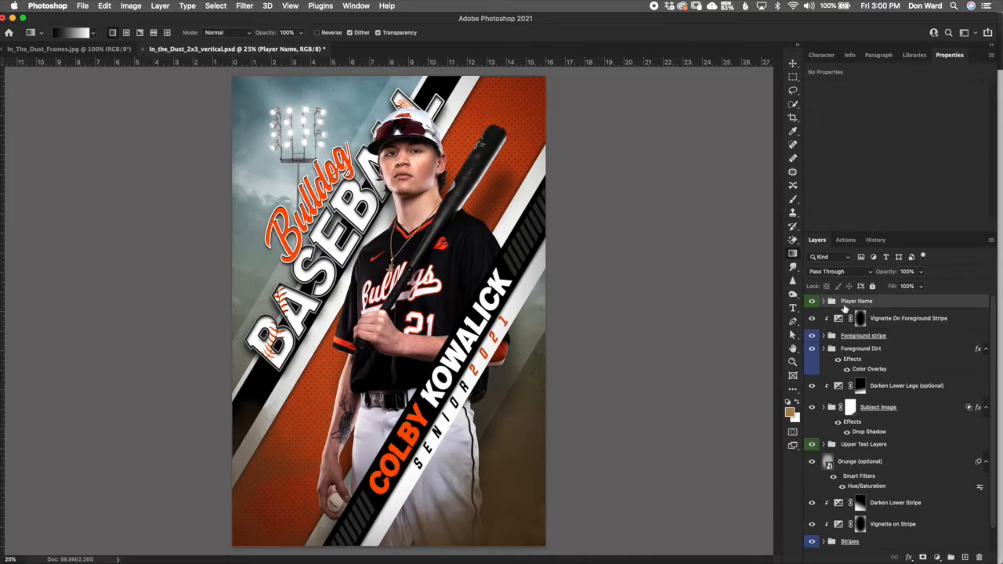
left_click(824, 301)
left_click(908, 323)
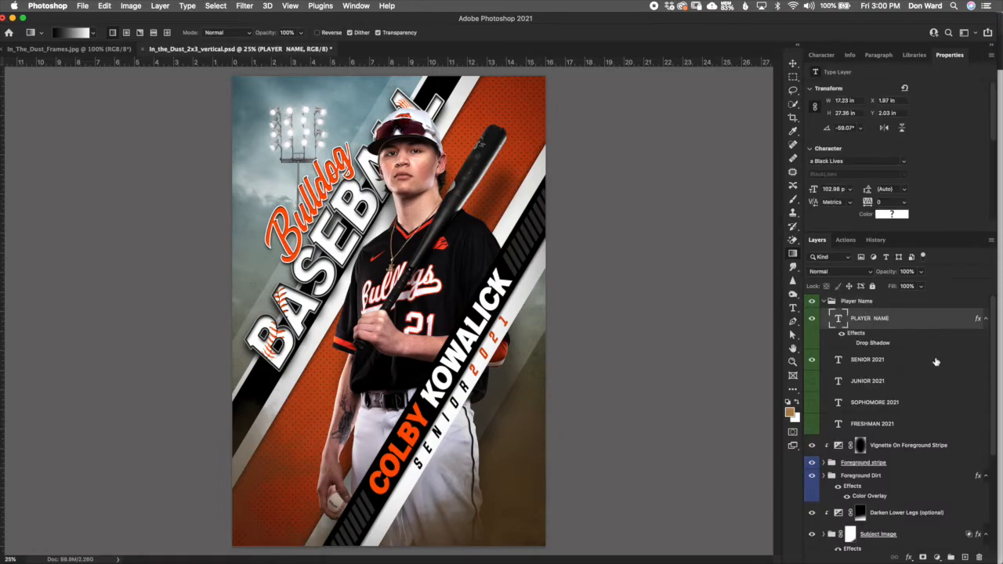
left_click(918, 363)
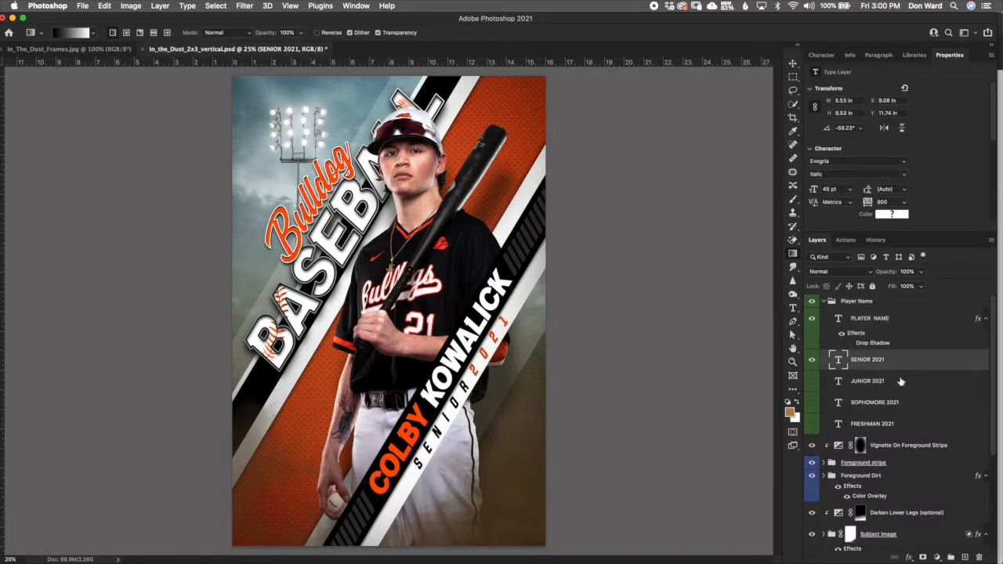
- Try replacing the first name in the PLAYER NAME text layer with another player's first name
left_click(898, 326)
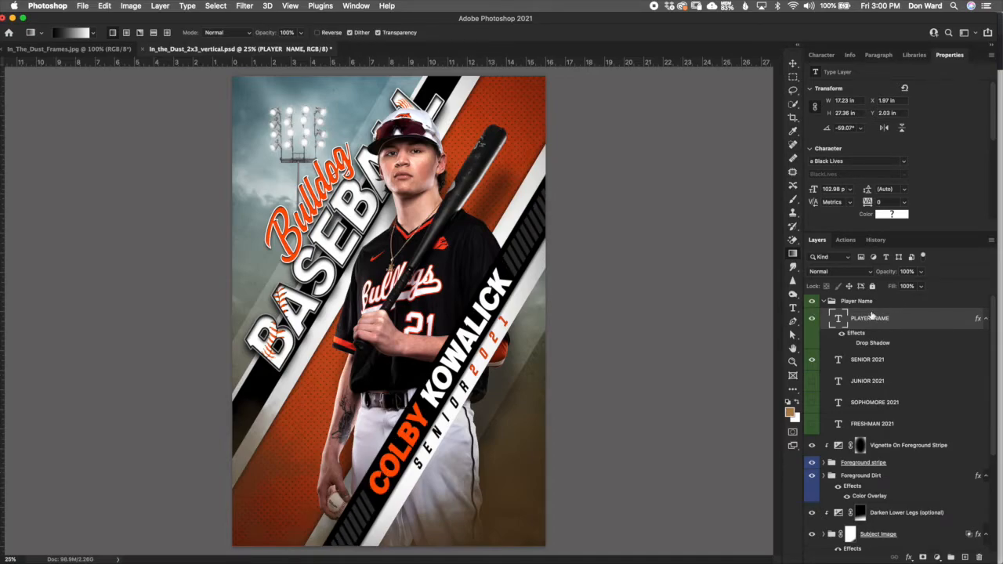
double_click(839, 320)
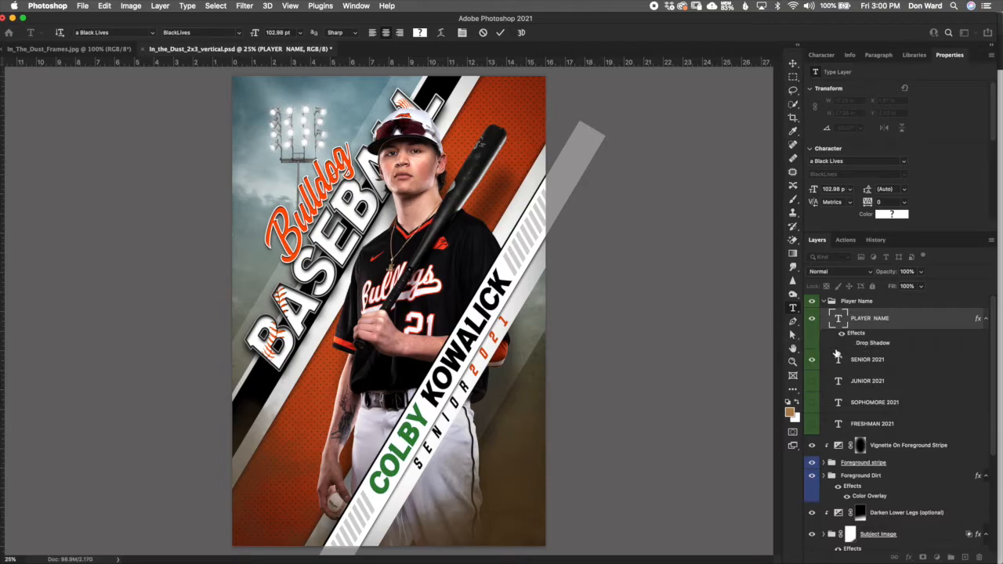
left_click(821, 55)
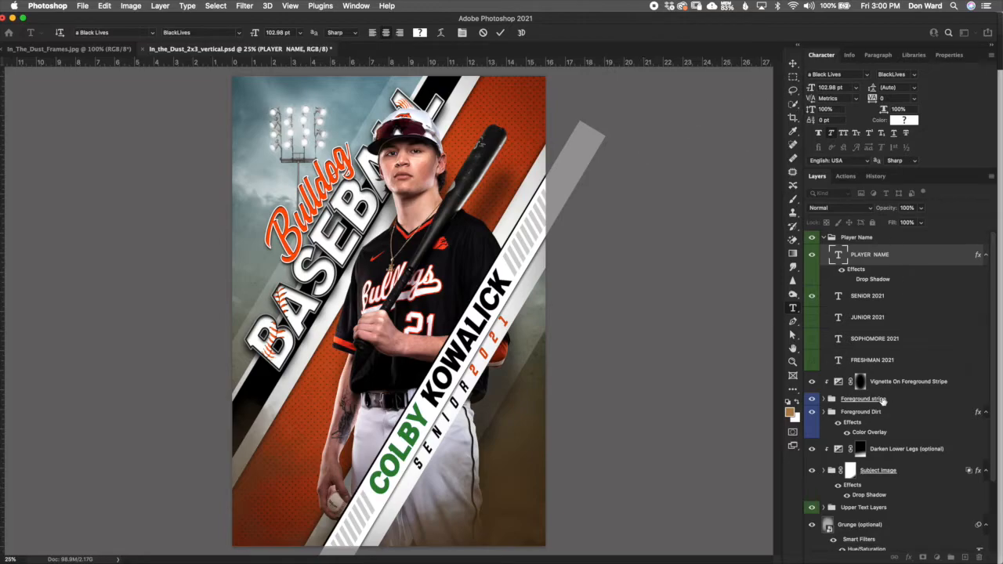
key("super+h")
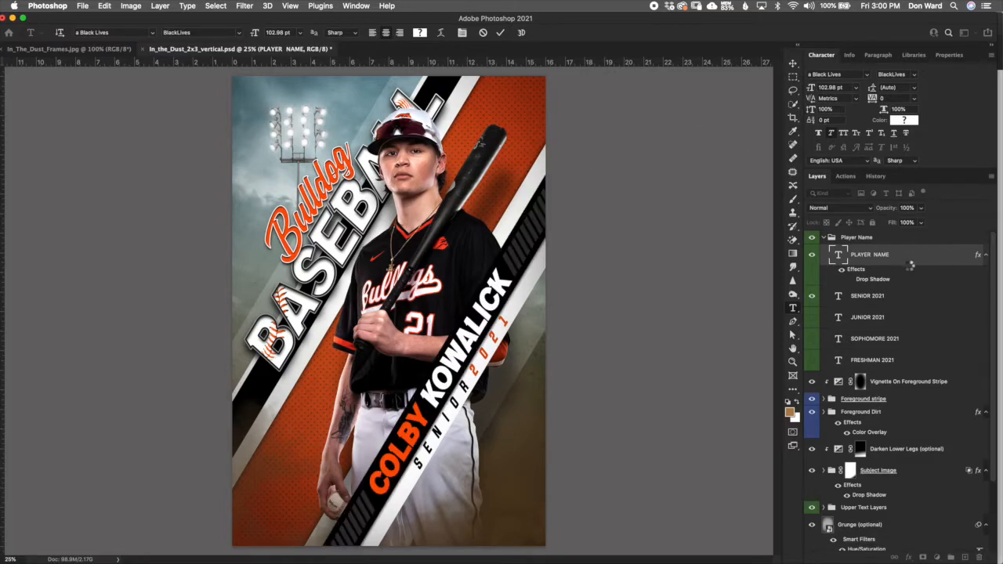
double_click(840, 258)
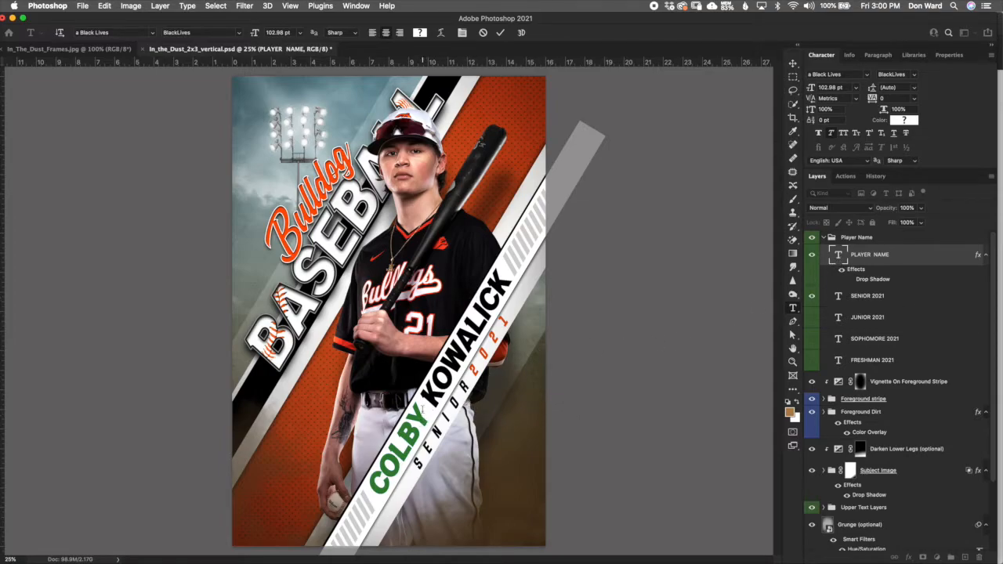
left_click_drag(420, 405, 384, 491)
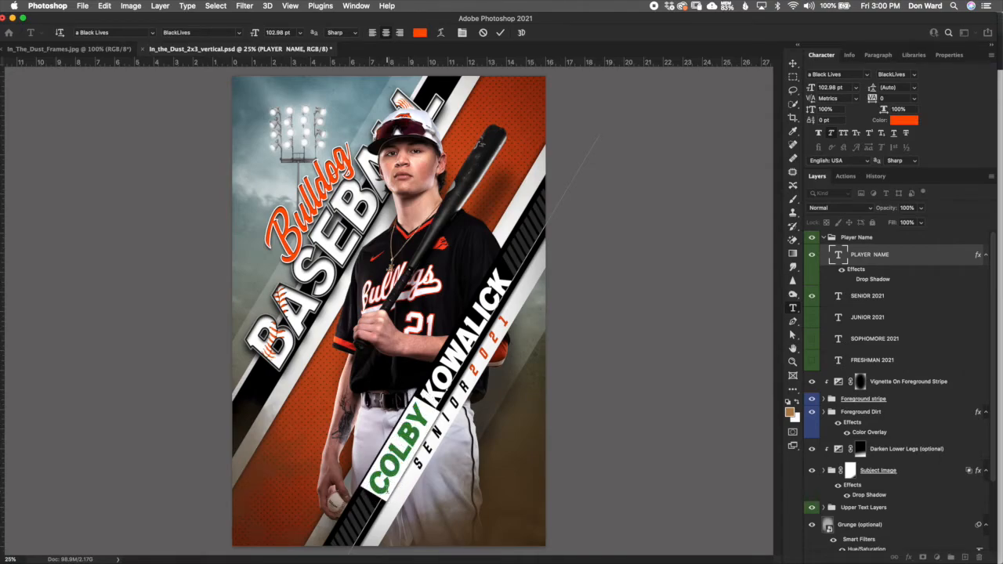
type("DAVID")
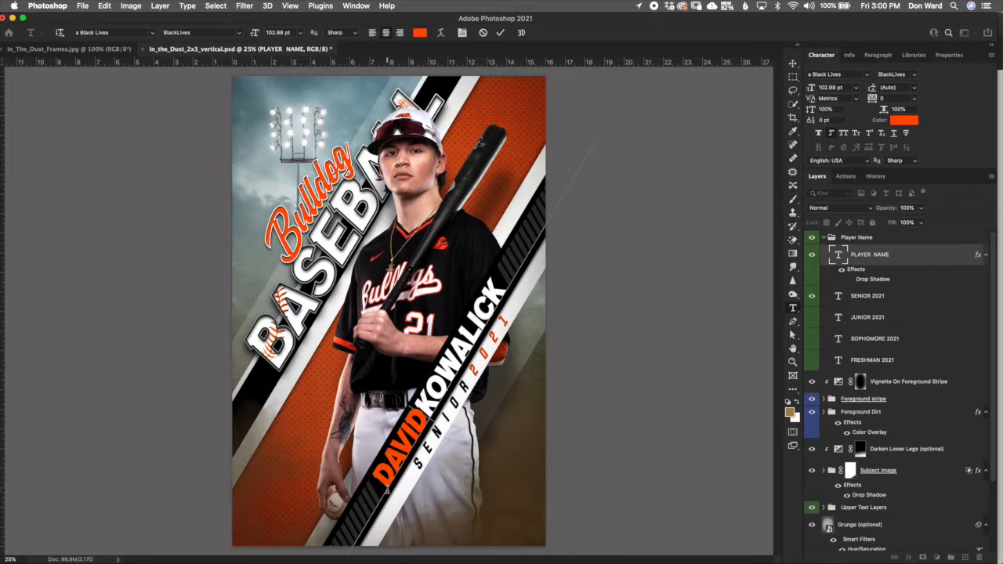
- Try magenta #ff00fc and cyan #00d8ff as the text color of the first name, and cancel the color change
left_click_drag(424, 410, 370, 502)
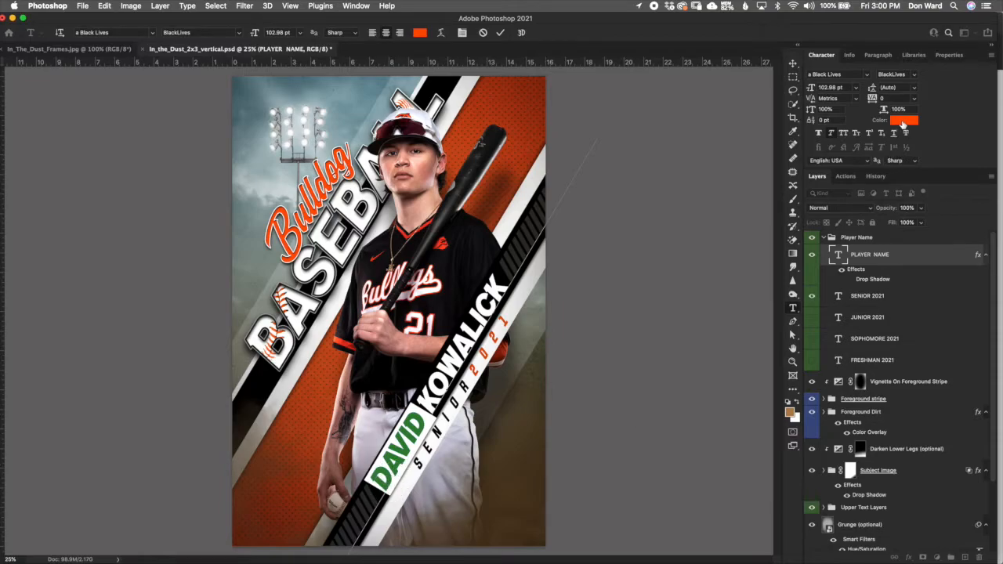
left_click(420, 32)
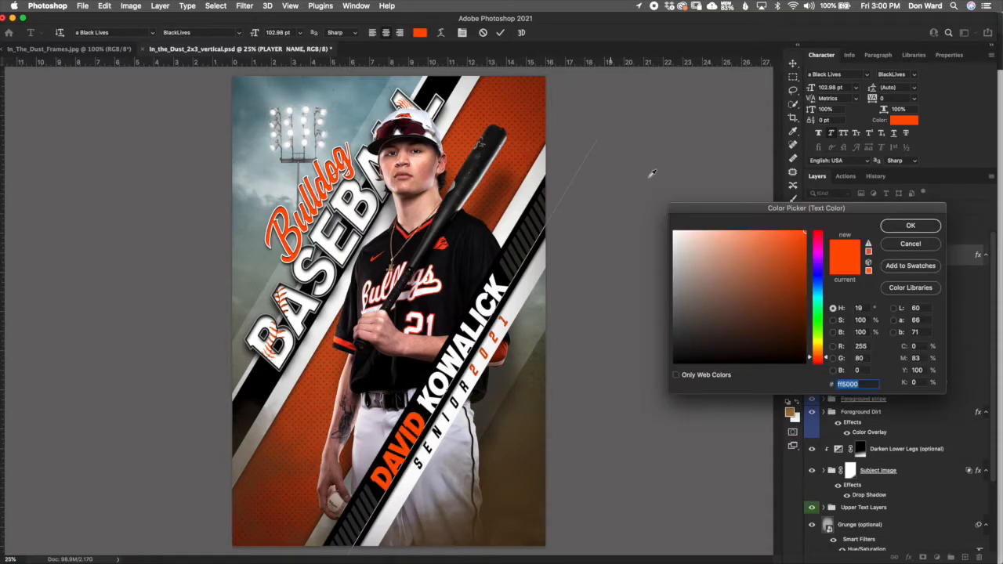
left_click_drag(820, 249, 824, 253)
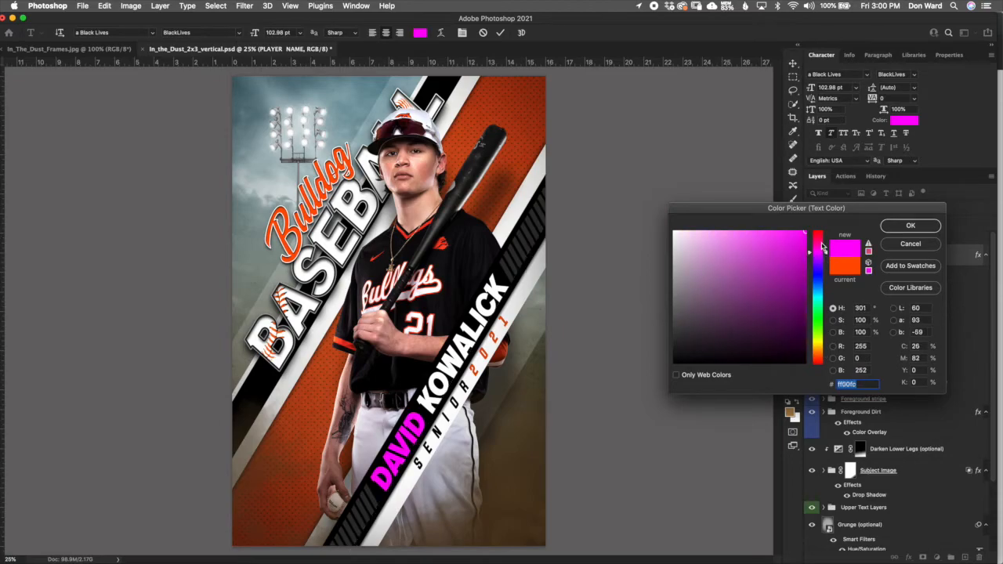
left_click(817, 291)
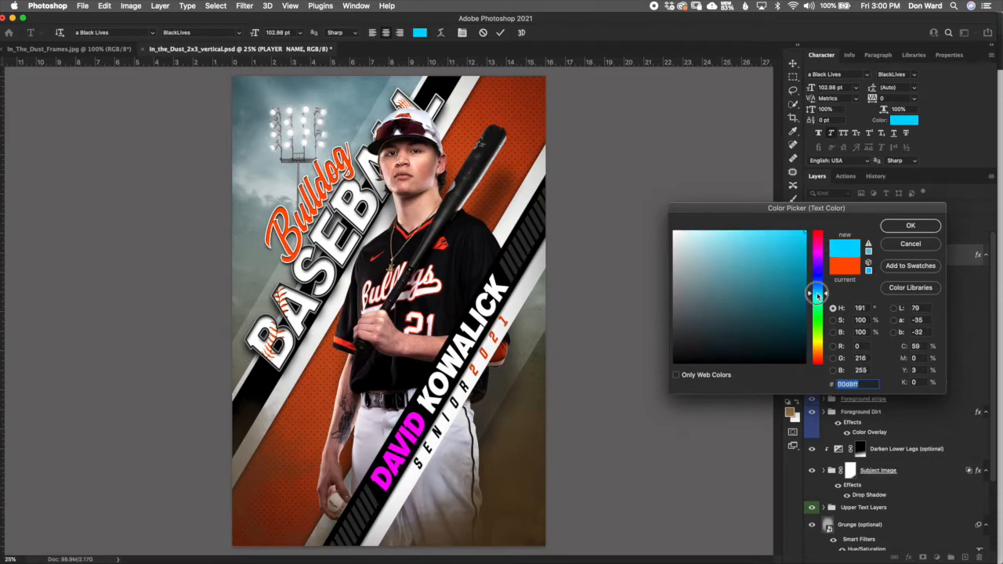
left_click(920, 245)
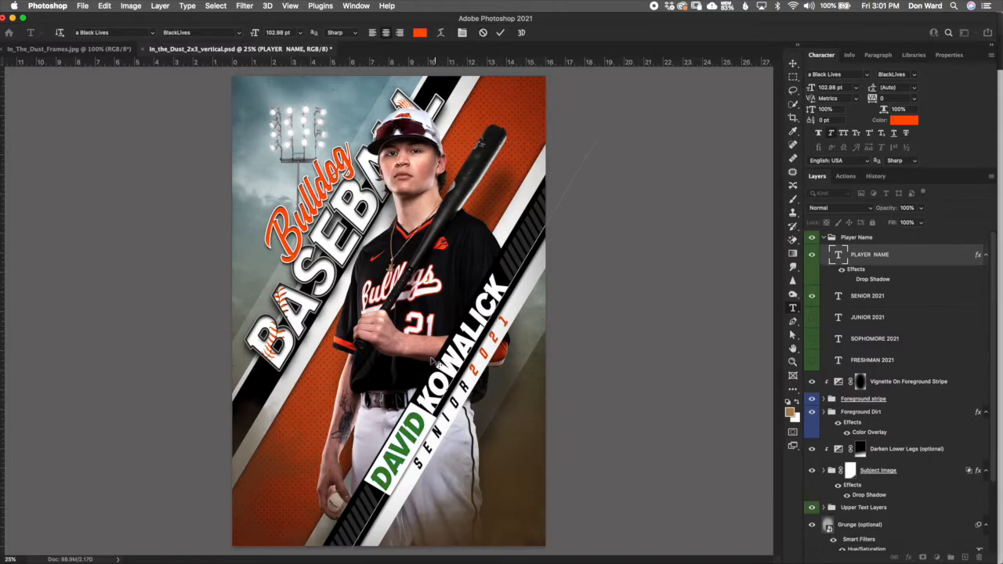
- Try replacing the last name with another surname, test gray #a59b9b as its text color, and cancel the color change
left_click_drag(427, 406, 525, 255)
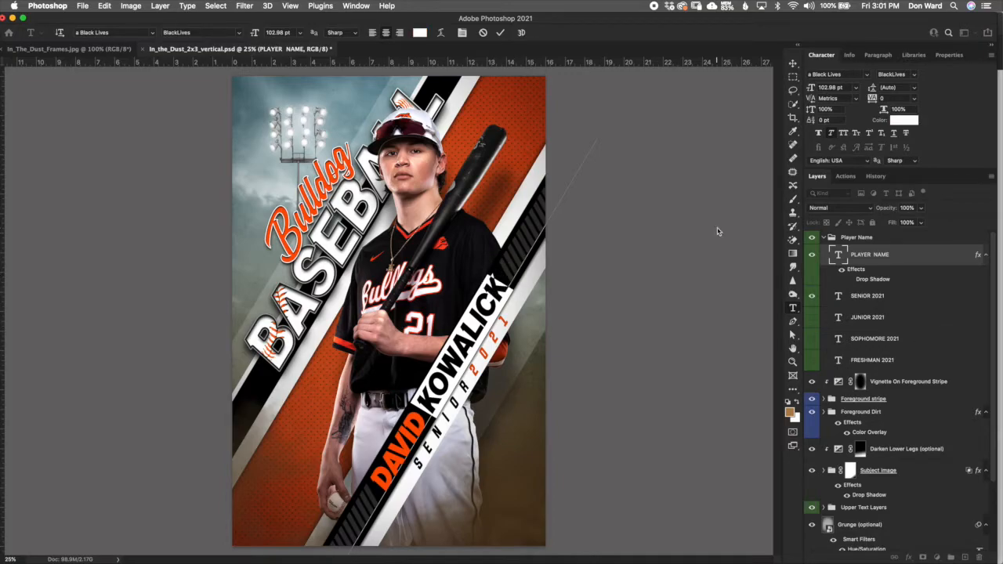
type("SMITH")
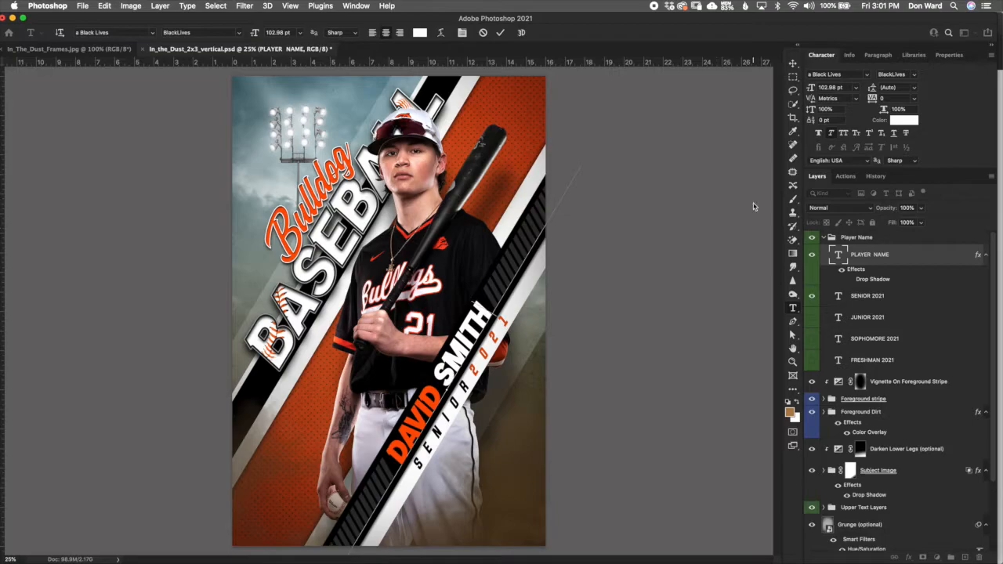
left_click_drag(485, 302, 444, 388)
left_click(420, 32)
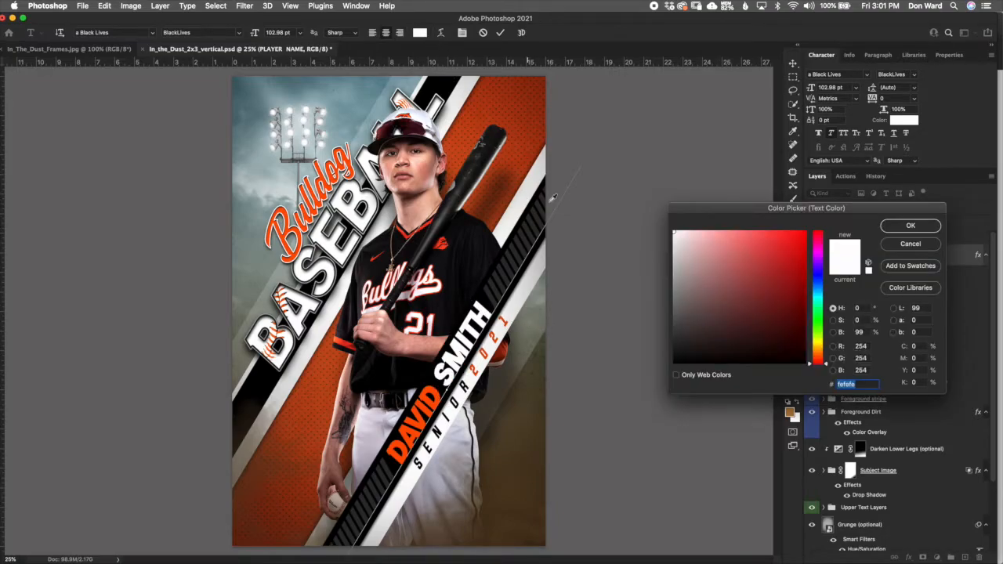
left_click(681, 277)
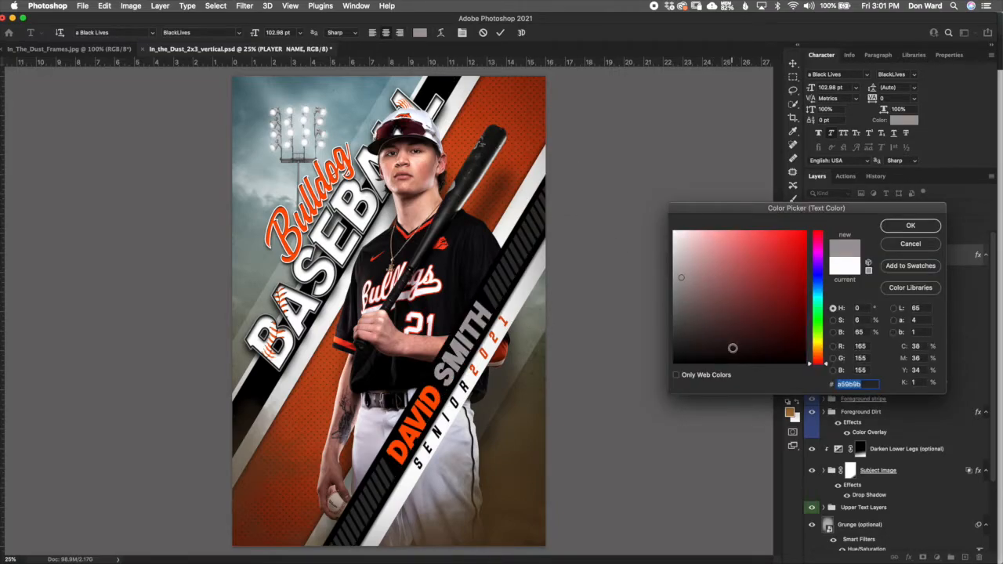
left_click(911, 244)
- Try recoloring the slash marks around the player's name, using gray #858484 for those after the last name, and discard the text edits
left_click_drag(490, 297, 507, 266)
double_click(514, 251)
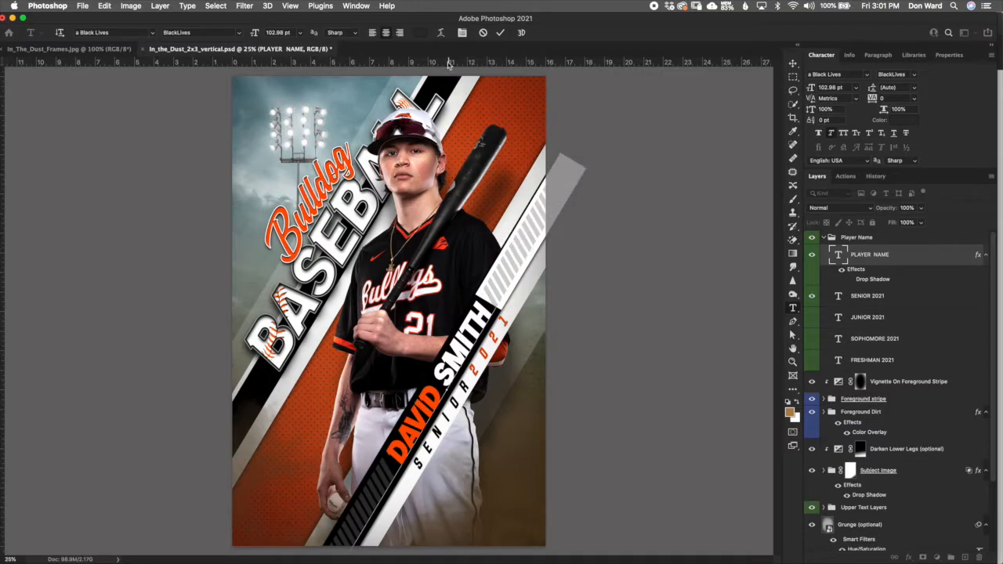
left_click(421, 33)
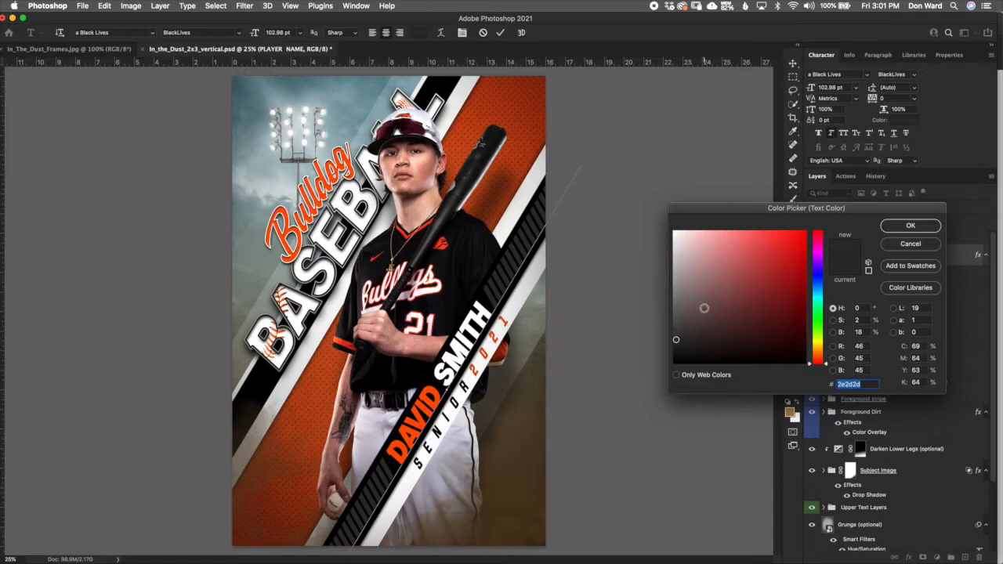
left_click(679, 295)
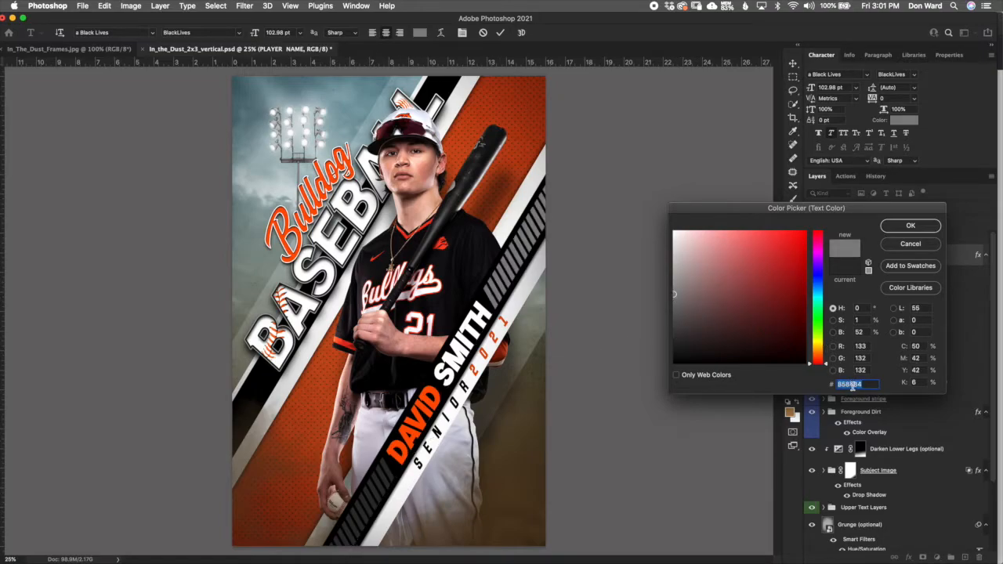
right_click(852, 384)
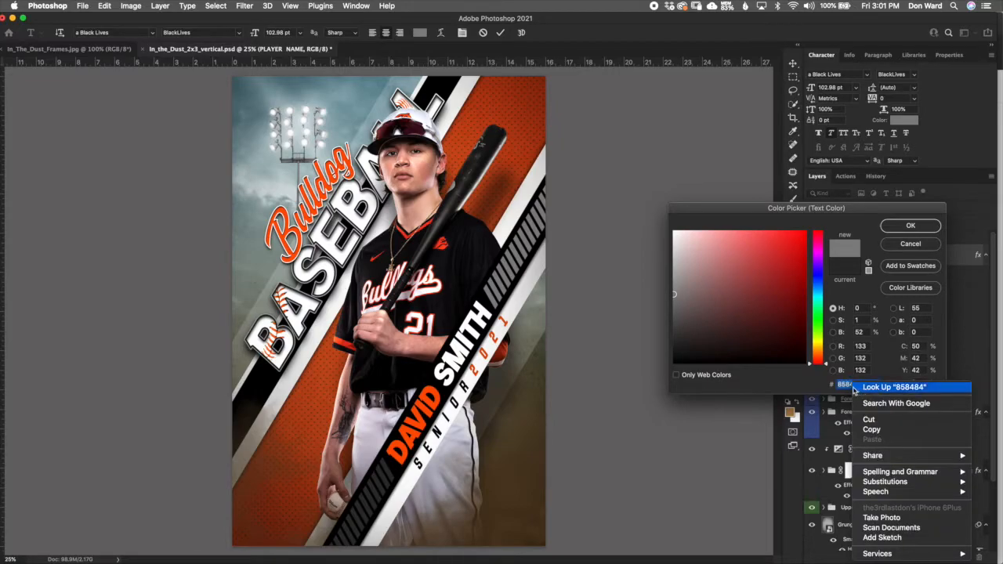
left_click(921, 248)
left_click(922, 247)
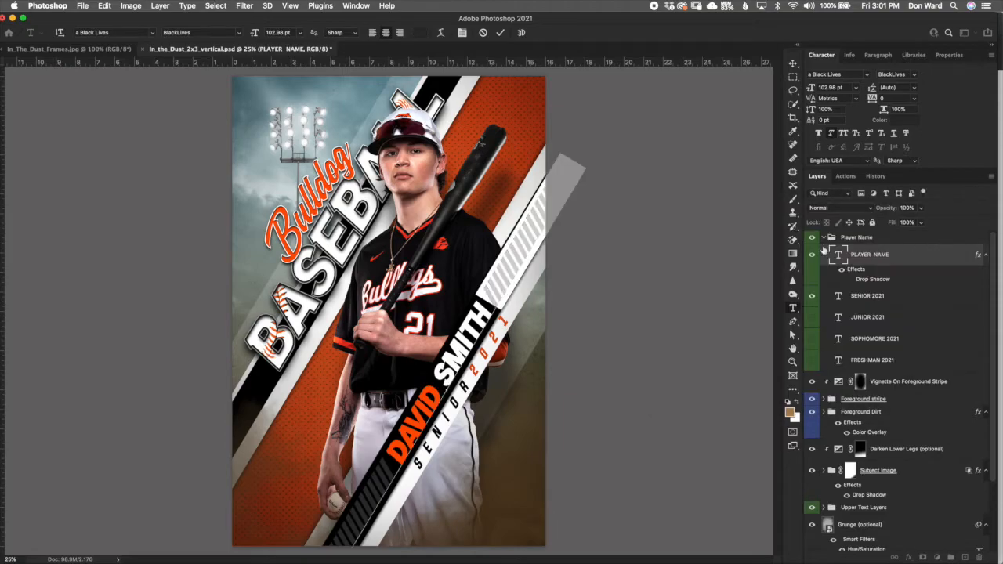
left_click_drag(389, 465, 339, 561)
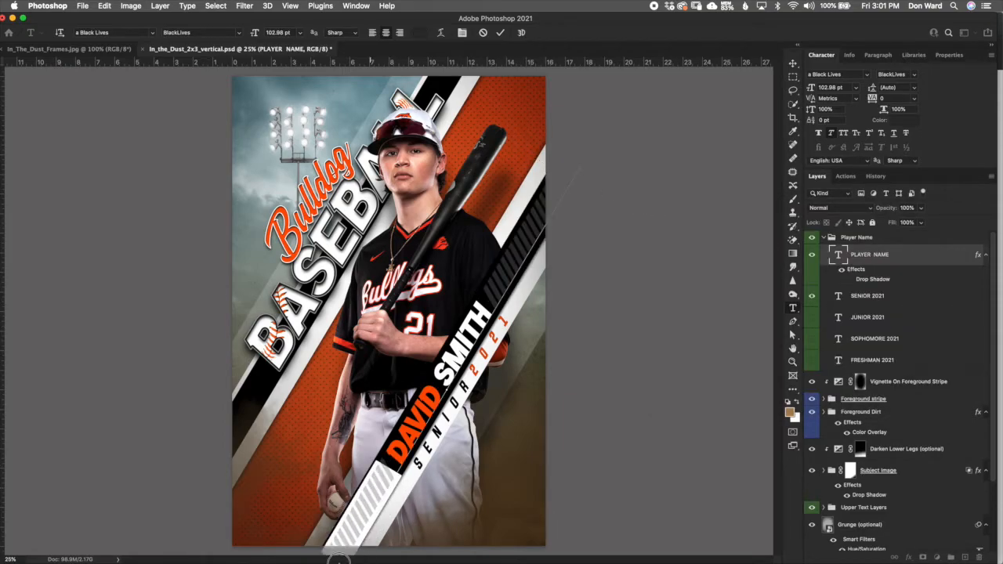
left_click(416, 32)
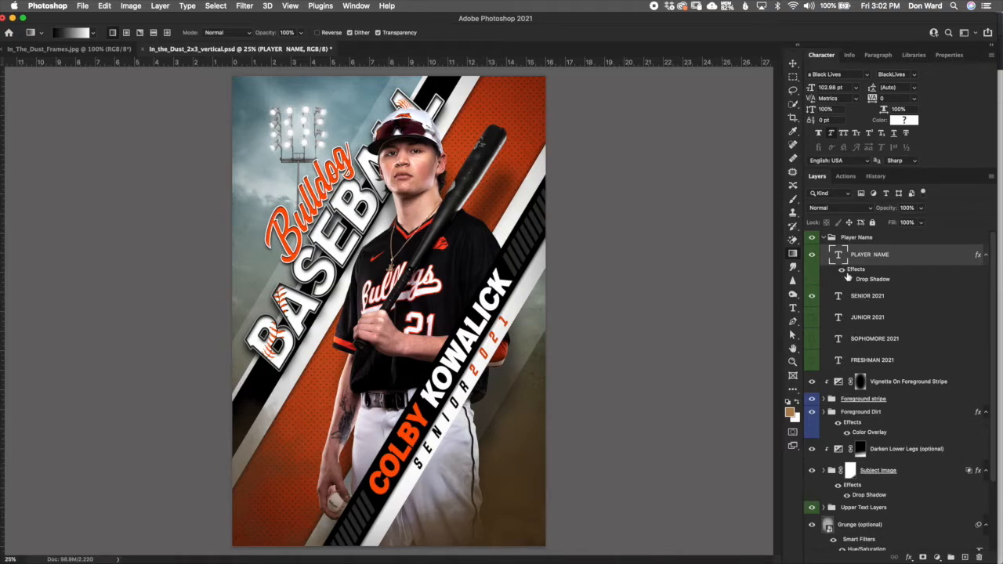
- Switch the visible class line from the SENIOR 2021 text layer to the JUNIOR 2021 text layer
left_click(884, 297)
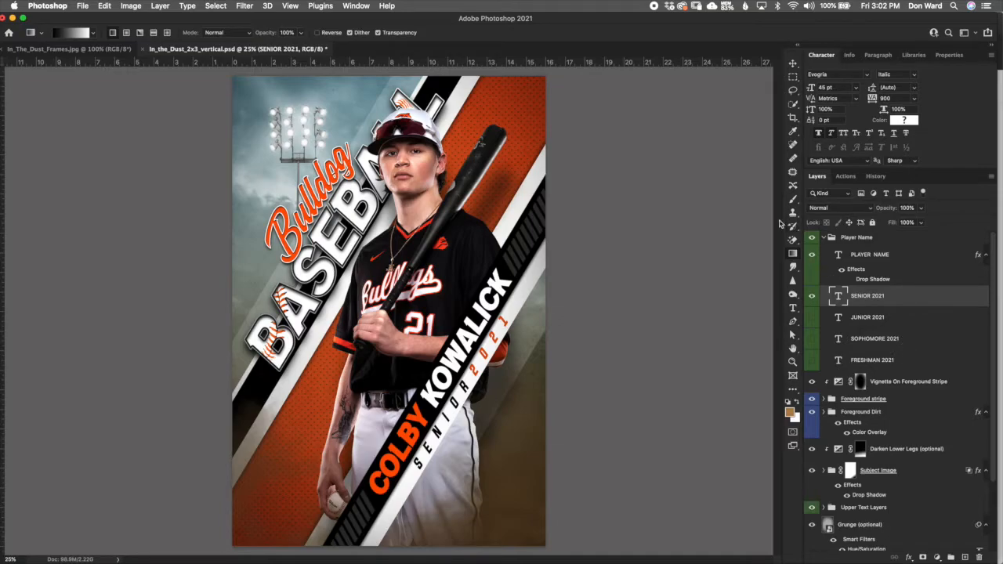
left_click(812, 296)
left_click(812, 316)
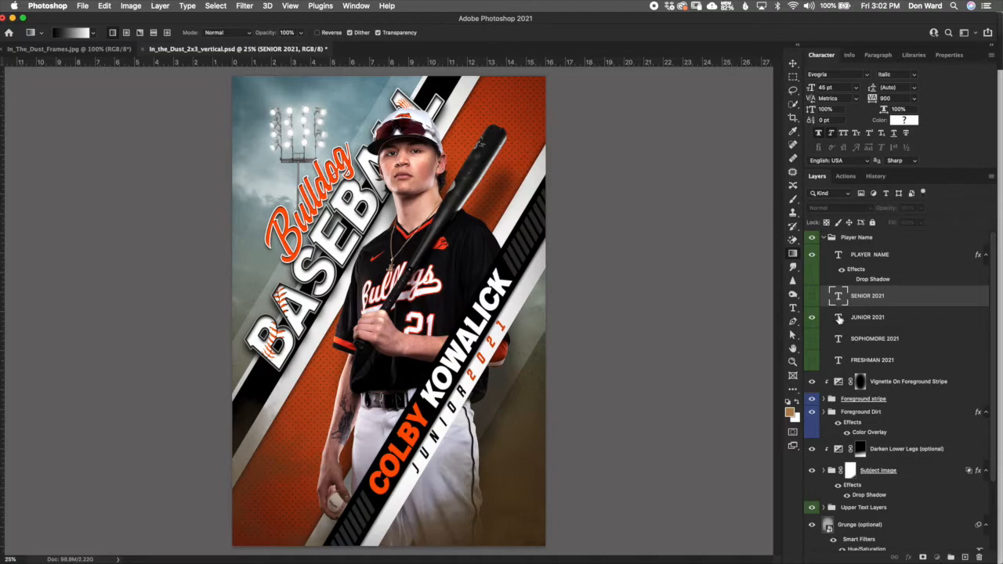
- Try editing the year 2021 in the JUNIOR 2021 text layer, cancel the edit, and collapse the Player Name group
left_click(841, 321)
double_click(840, 319)
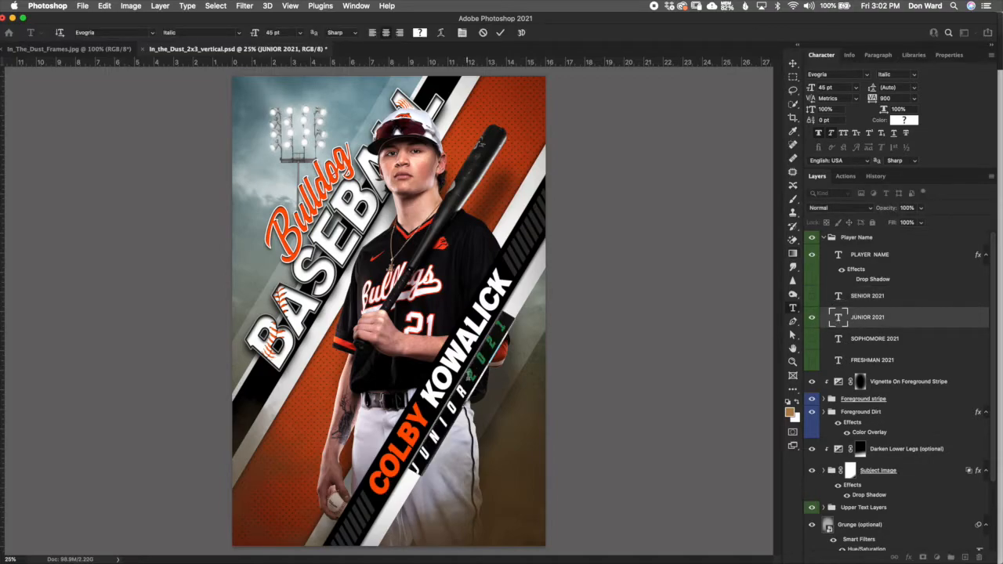
left_click_drag(472, 375, 511, 304)
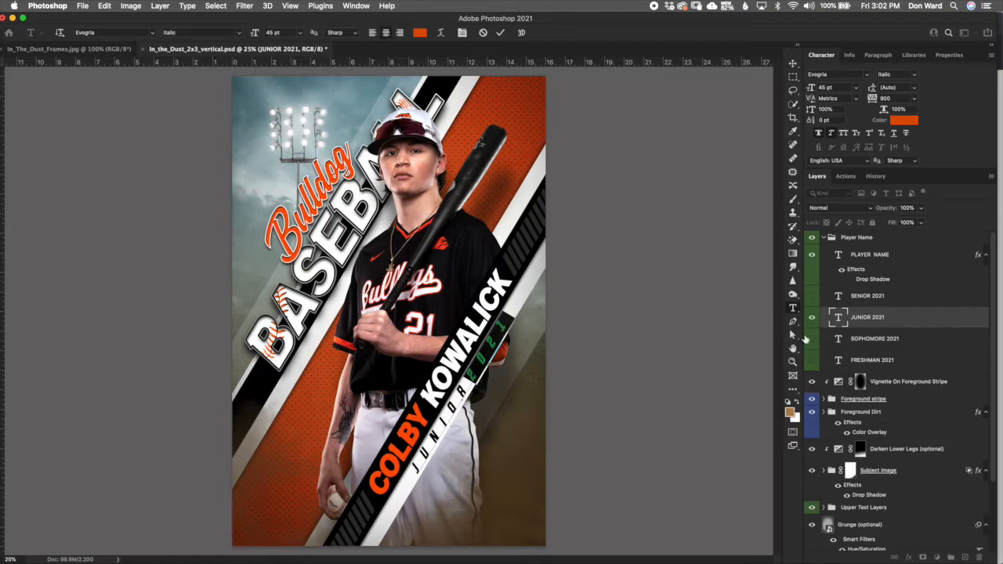
left_click(484, 35)
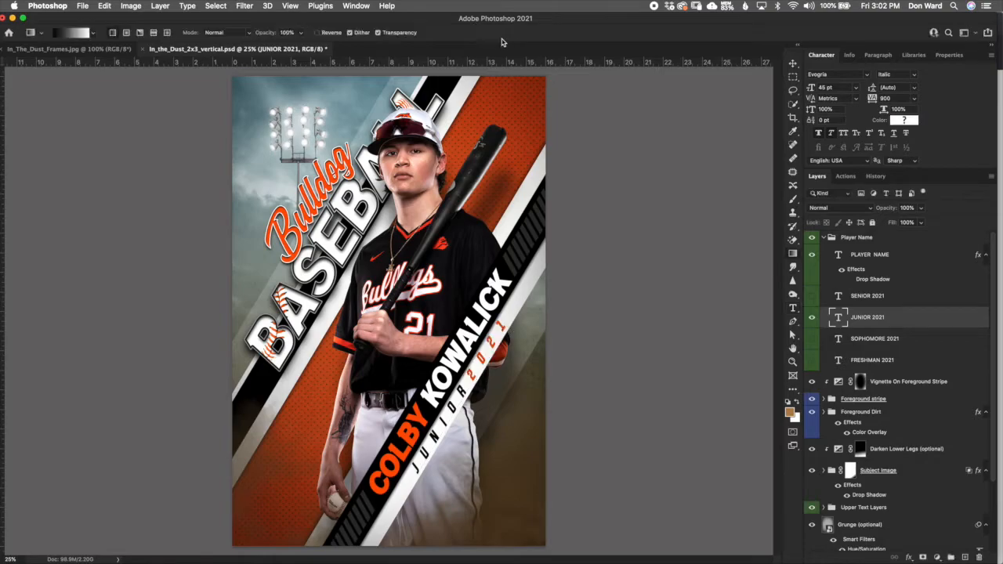
left_click(825, 238)
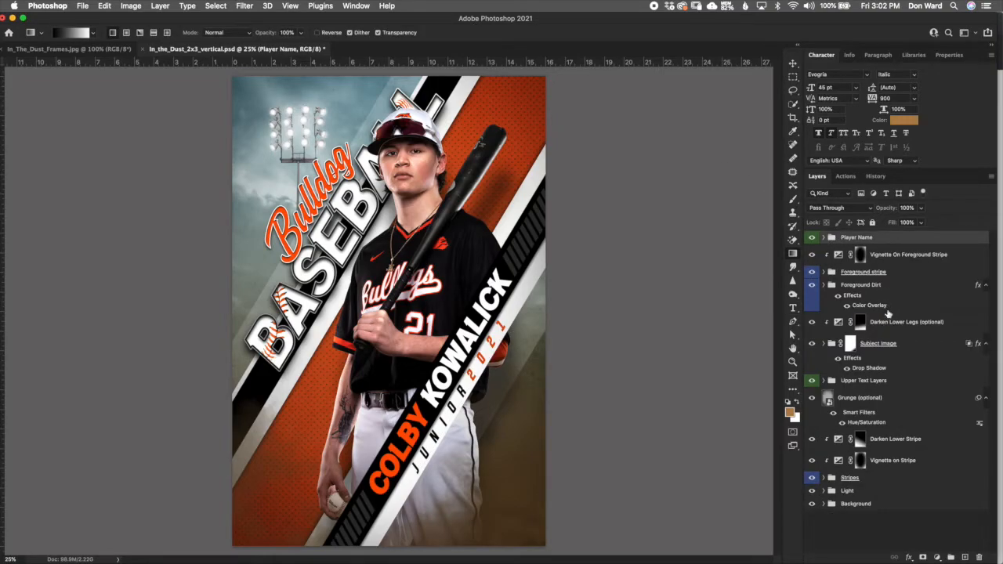
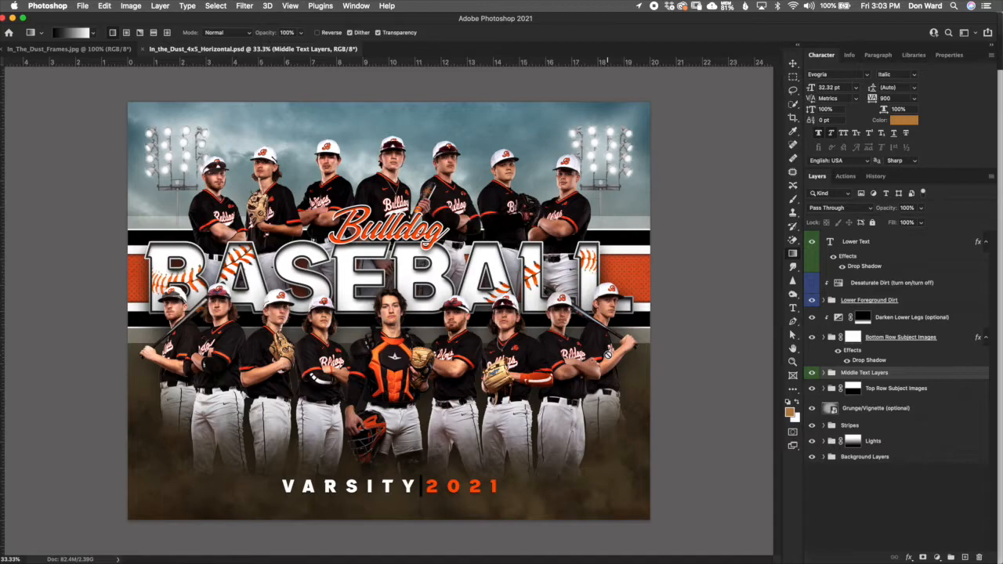
- Try changing the text color of the word VARSITY in the Lower Text layer, cancel the color change, and return to the Gradient tool
left_click(857, 246)
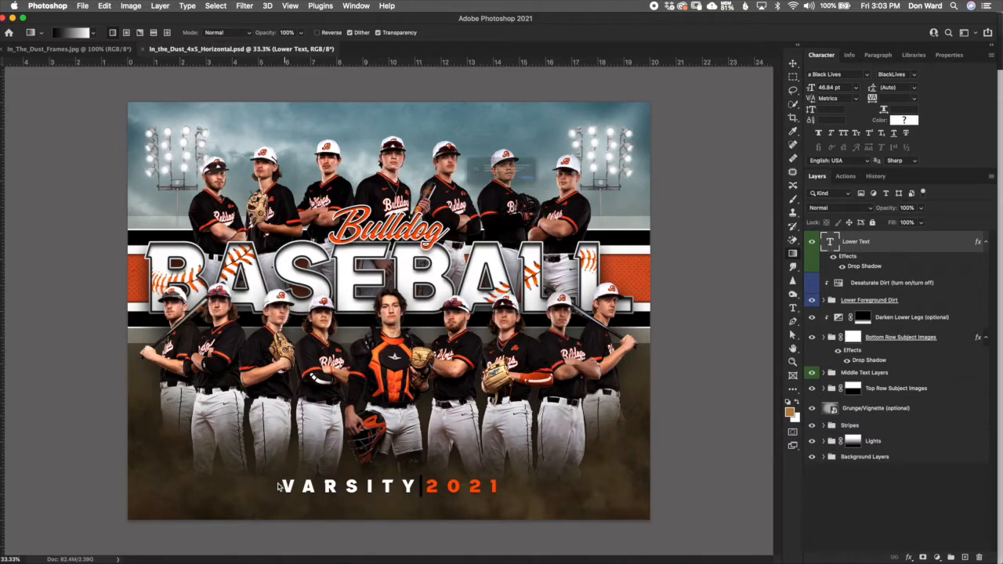
left_click(278, 485)
left_click(588, 198)
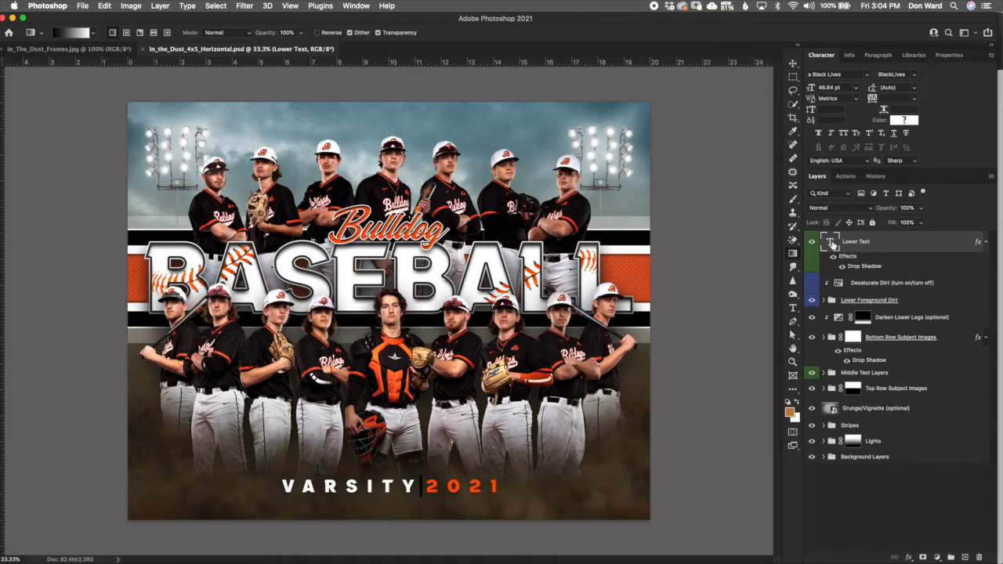
double_click(831, 243)
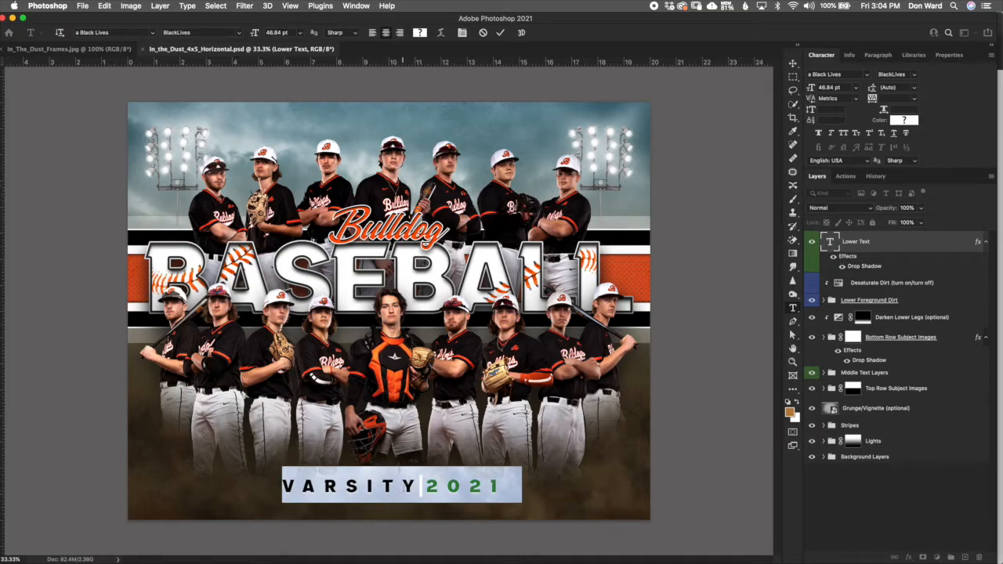
left_click_drag(418, 486, 296, 458)
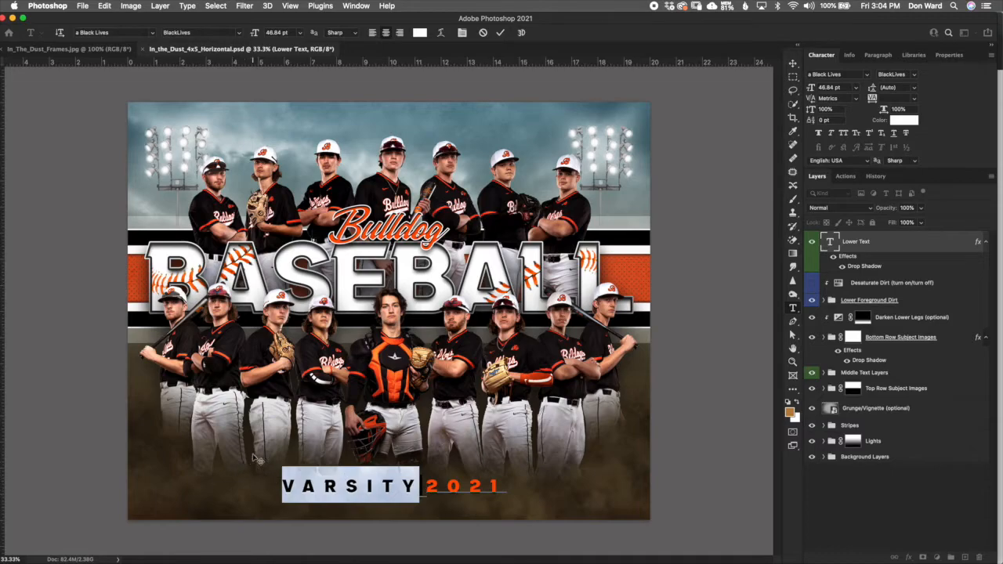
left_click(420, 33)
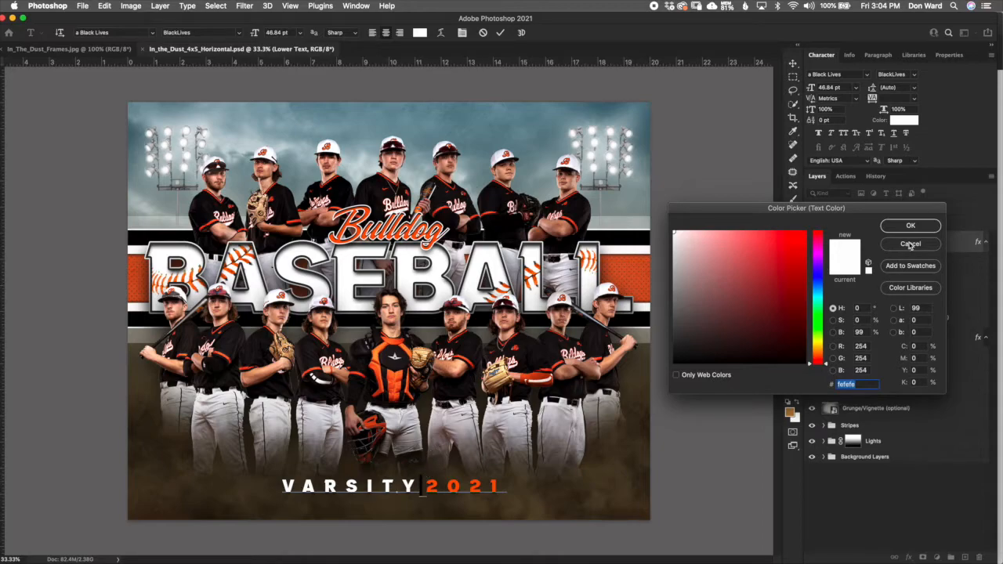
left_click(910, 245)
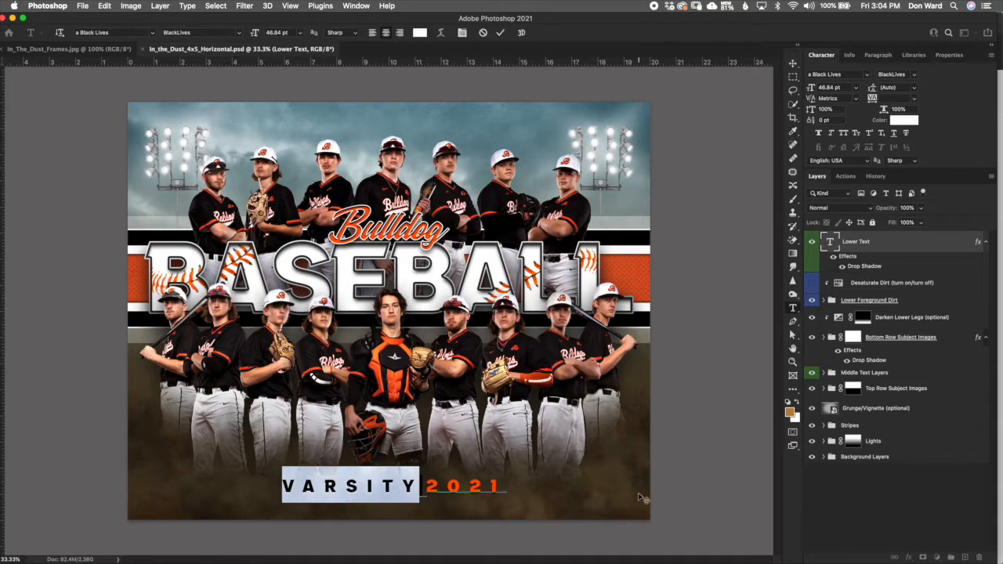
key("super+h")
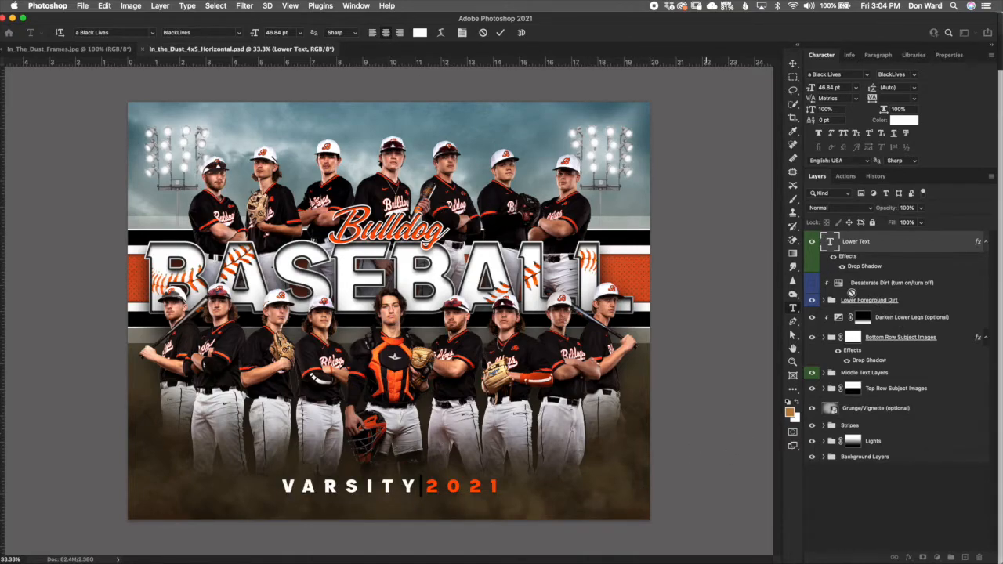
key("g")
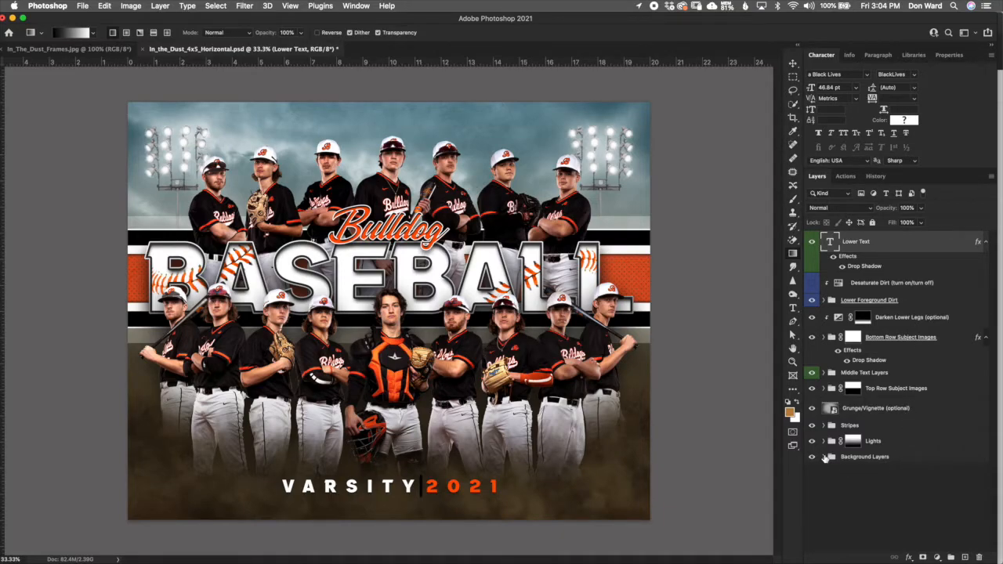
- Examine the Background Layers group's vignette, color options, powder and clouds layers
left_click(825, 457)
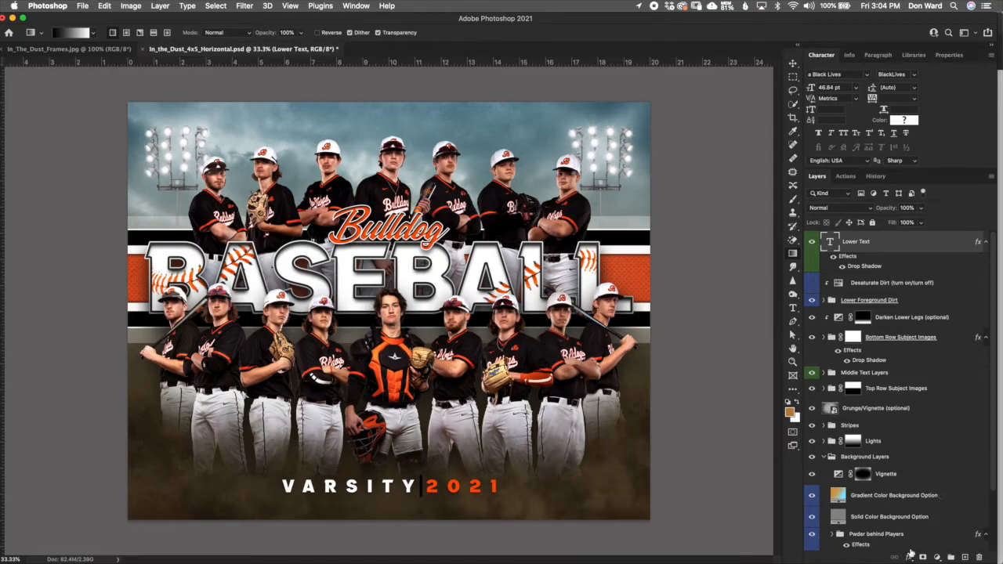
left_click_drag(993, 477, 991, 544)
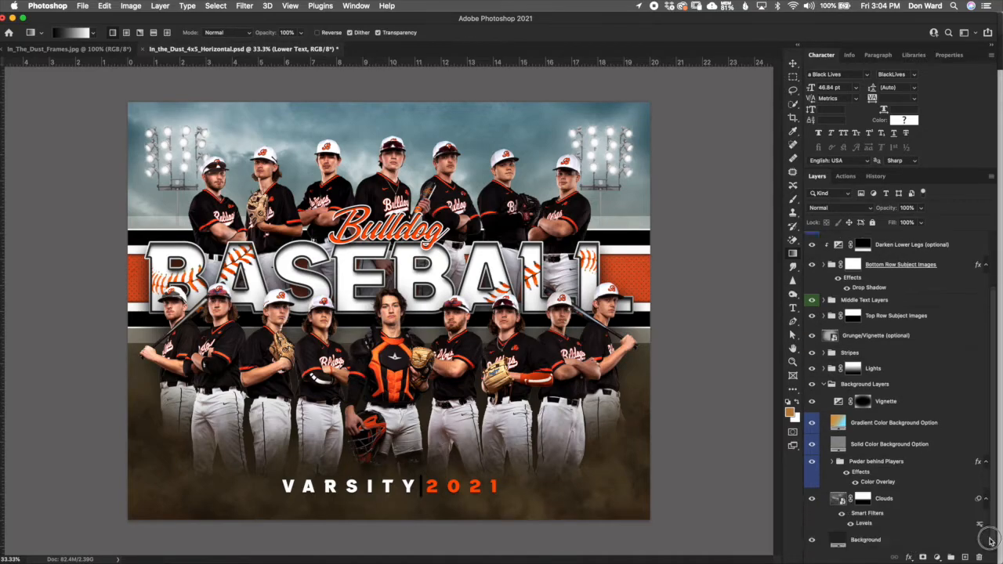
left_click(913, 468)
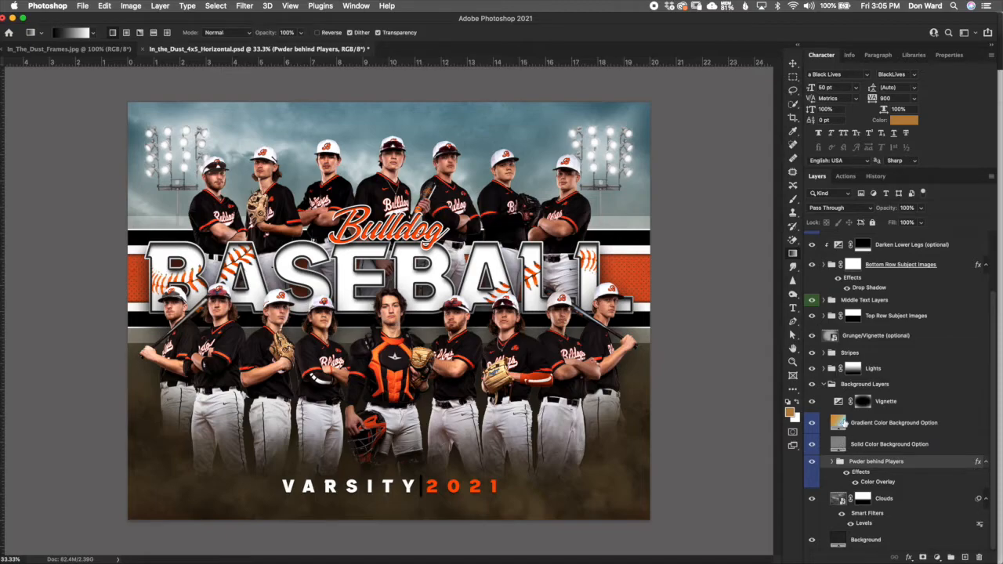
left_click(824, 384)
- Review the Lights, Stripes, Grunge/Vignette, Top Row Subject Images, Middle Text Layers, Bottom Row Subject Images and Darken Lower Legs entries
left_click(853, 441)
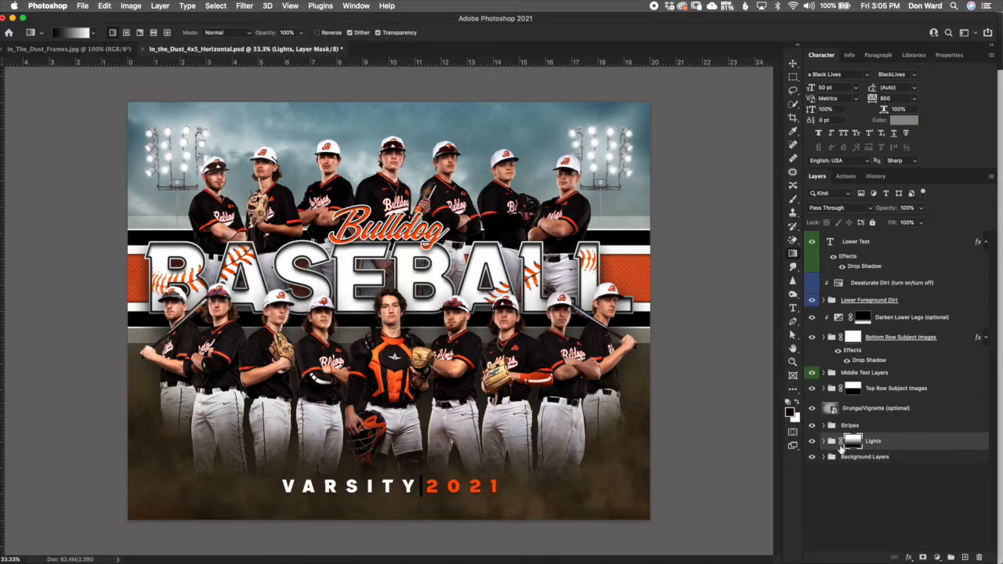
left_click(872, 426)
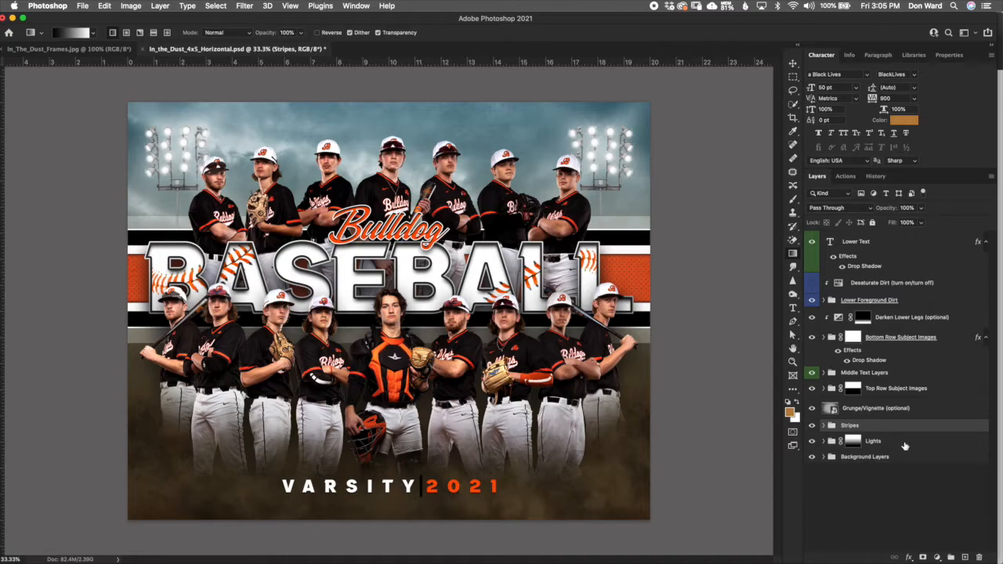
left_click(913, 411)
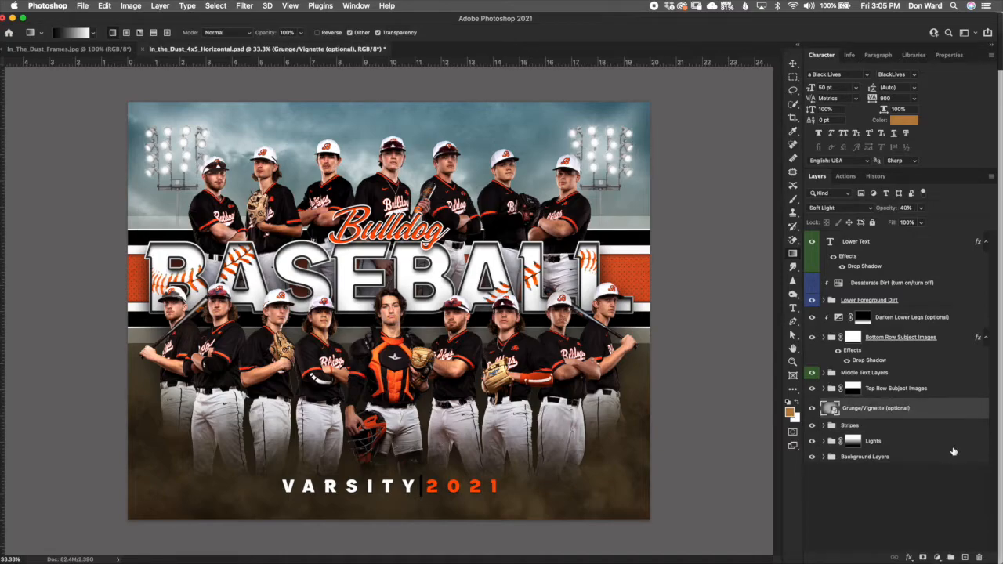
left_click(946, 392)
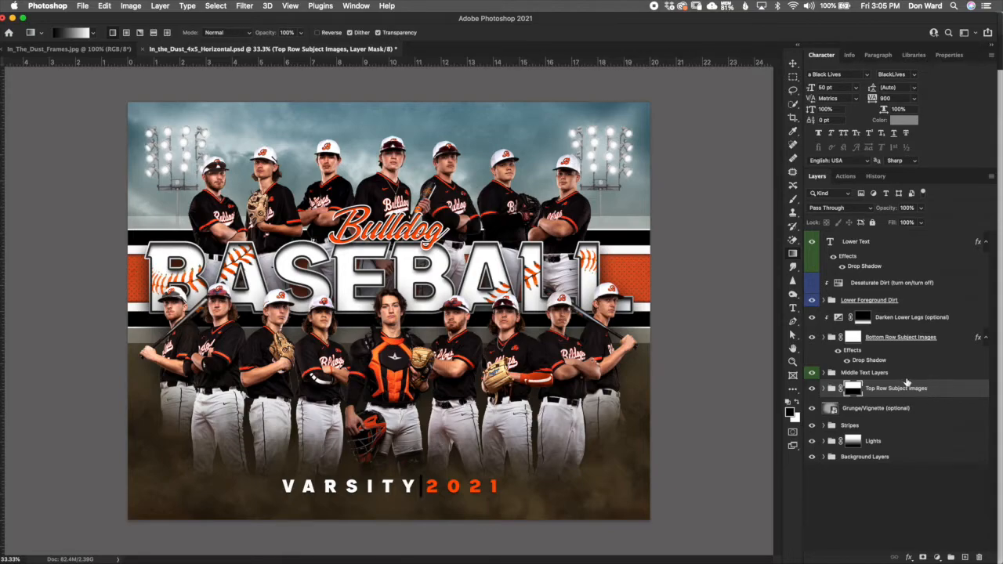
left_click(864, 376)
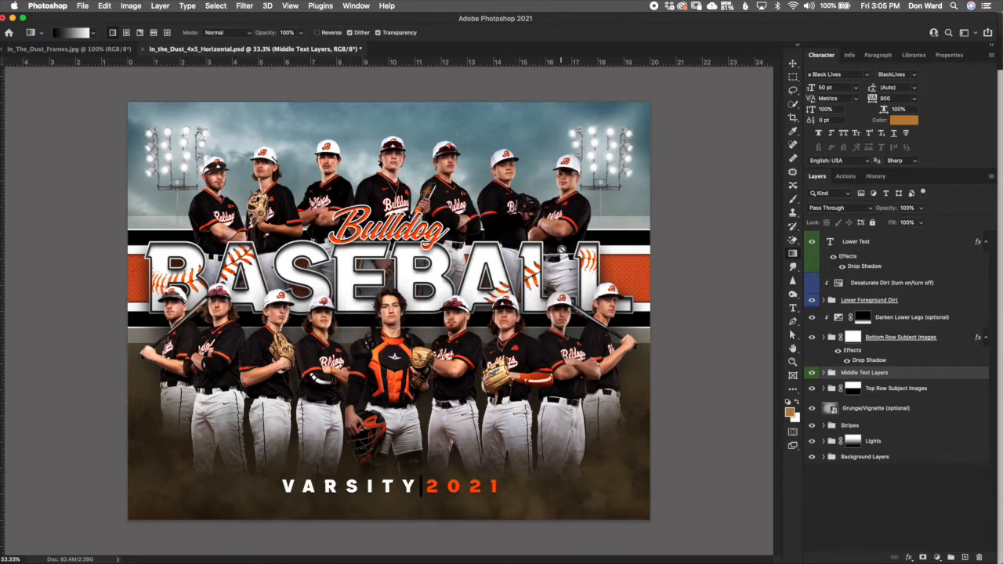
left_click(930, 341)
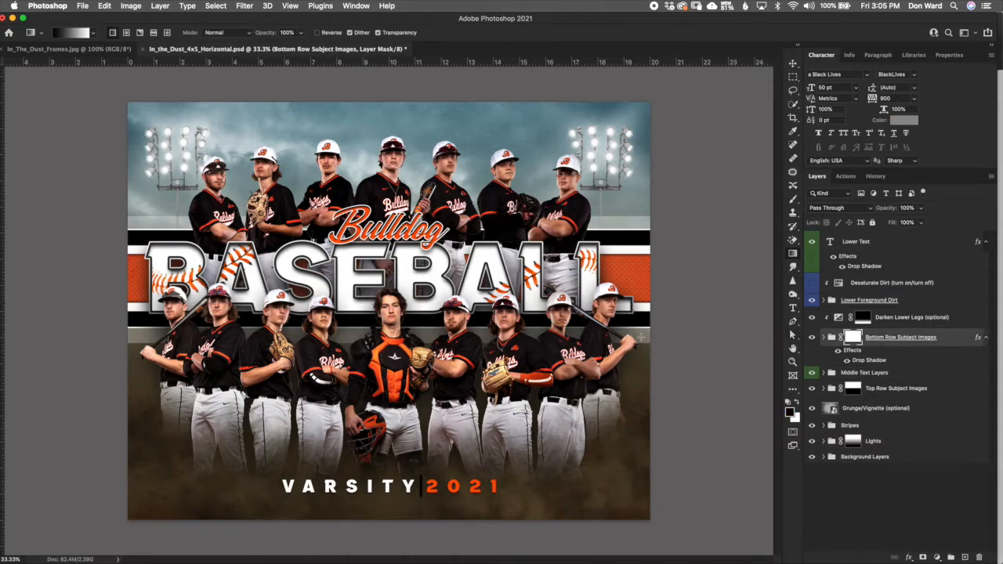
left_click(893, 374)
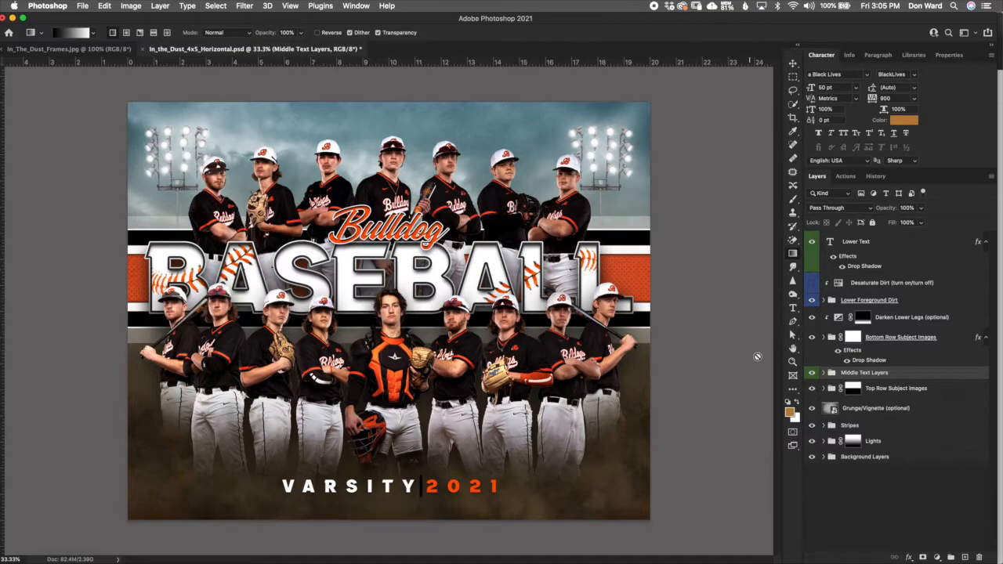
left_click(895, 393)
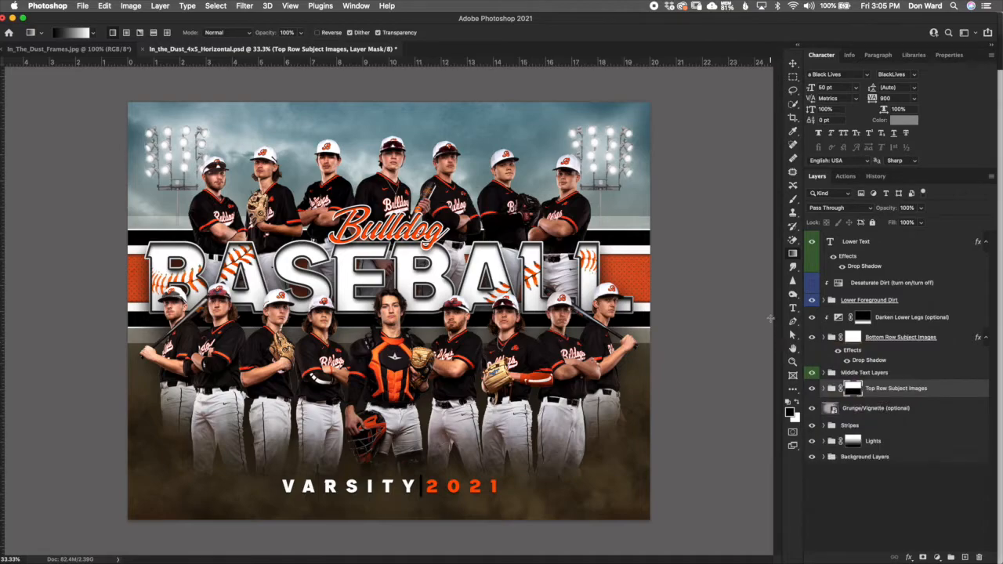
left_click(933, 318)
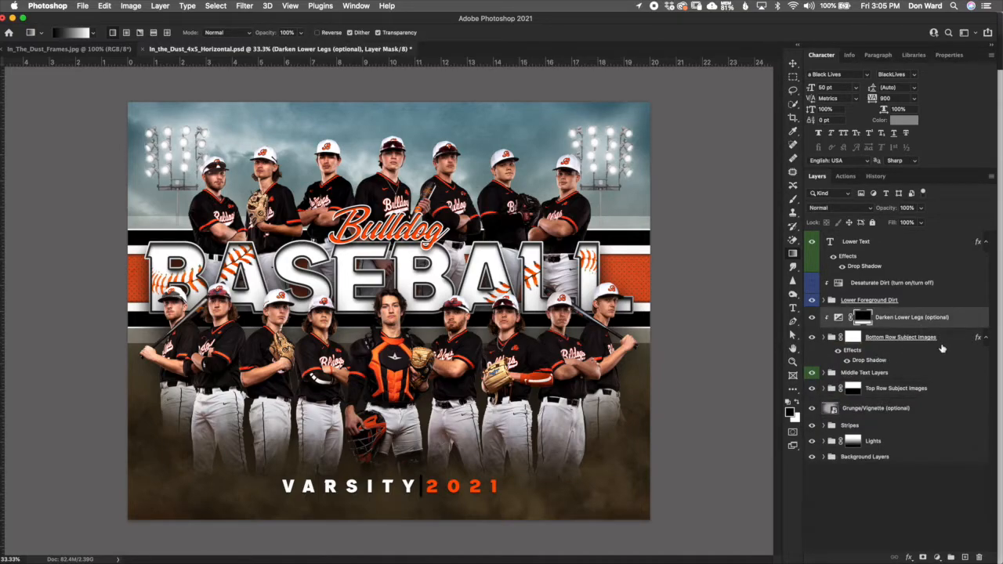
- Hide the Lower Foreground Dirt group, expand the Bottom Row Subject Images group and disable its layer mask
left_click(933, 339)
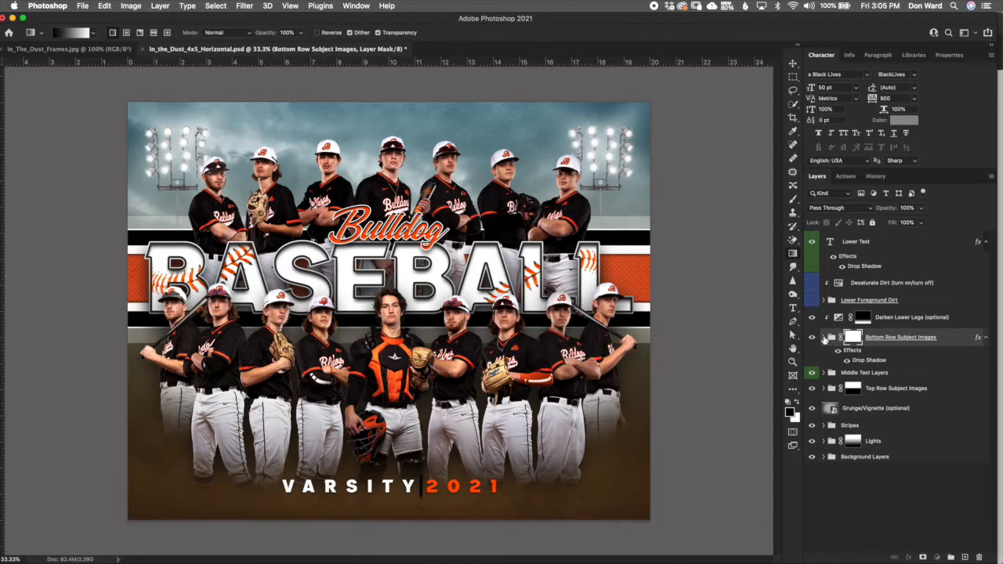
left_click(832, 338)
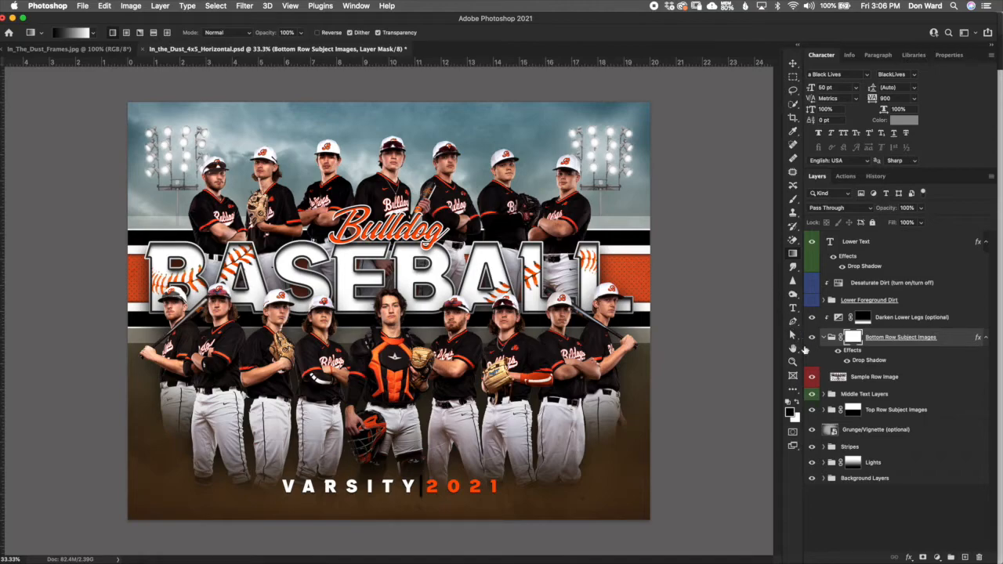
left_click(856, 341, "shift")
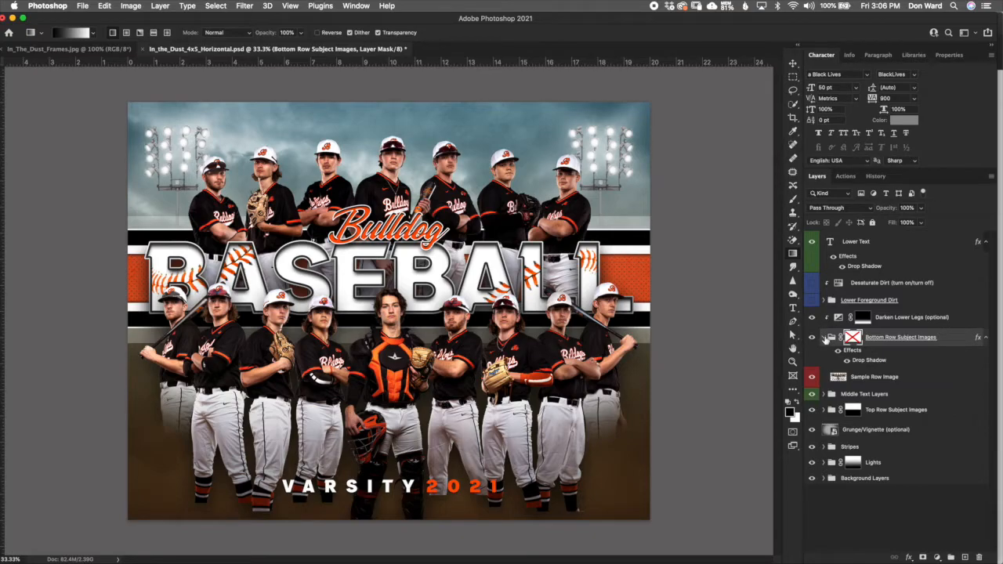
- Collapse the Bottom Row Subject Images group, re-enable its mask, and draw a vertical gradient on it to fade the players' lower legs
left_click(825, 338)
left_click(858, 344, "shift")
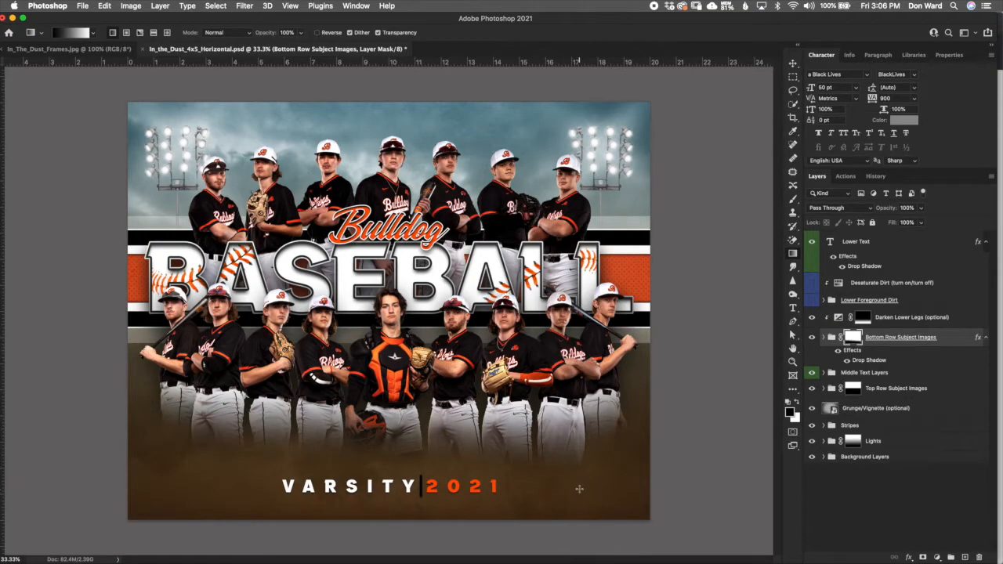
left_click_drag(573, 487, 571, 411)
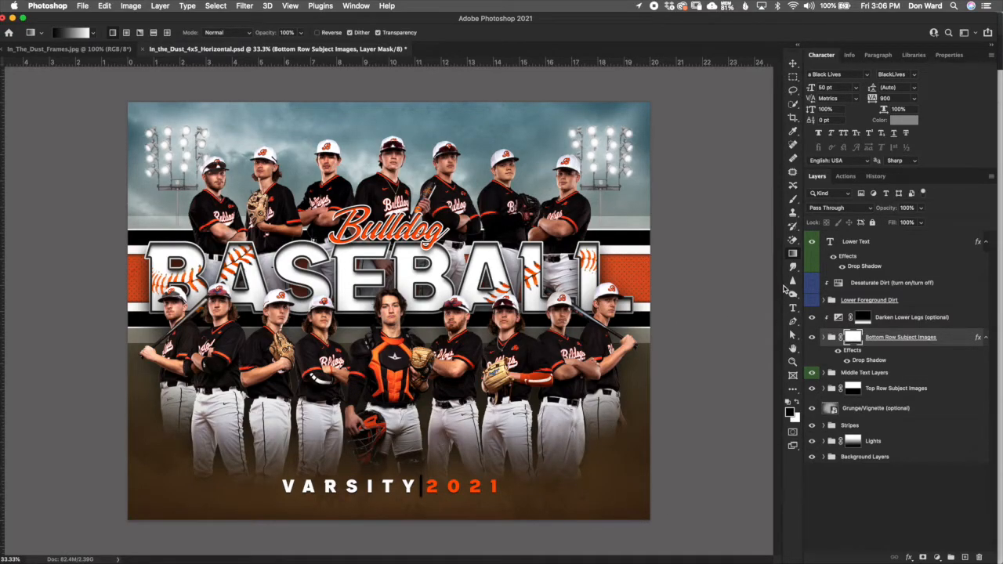
- Set up a soft Brush with 0% hardness and a size of 87 px for the Bottom Row Subject Images mask
left_click(793, 199)
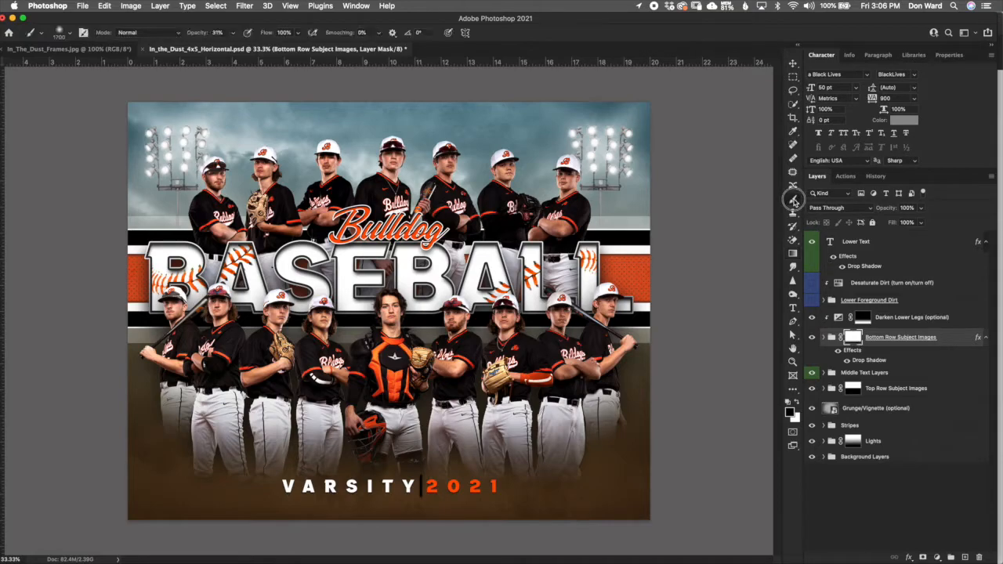
left_click(68, 33)
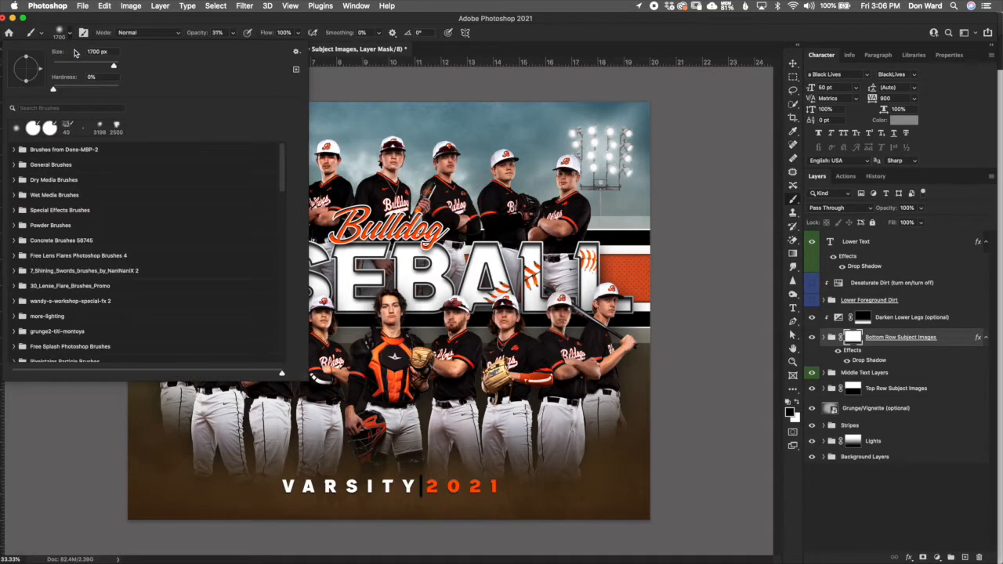
left_click(52, 88)
mouse_move(53, 89)
left_mouse_down()
mouse_move(64, 89)
mouse_move(37, 88)
left_mouse_up()
left_click(82, 64)
left_click(123, 21)
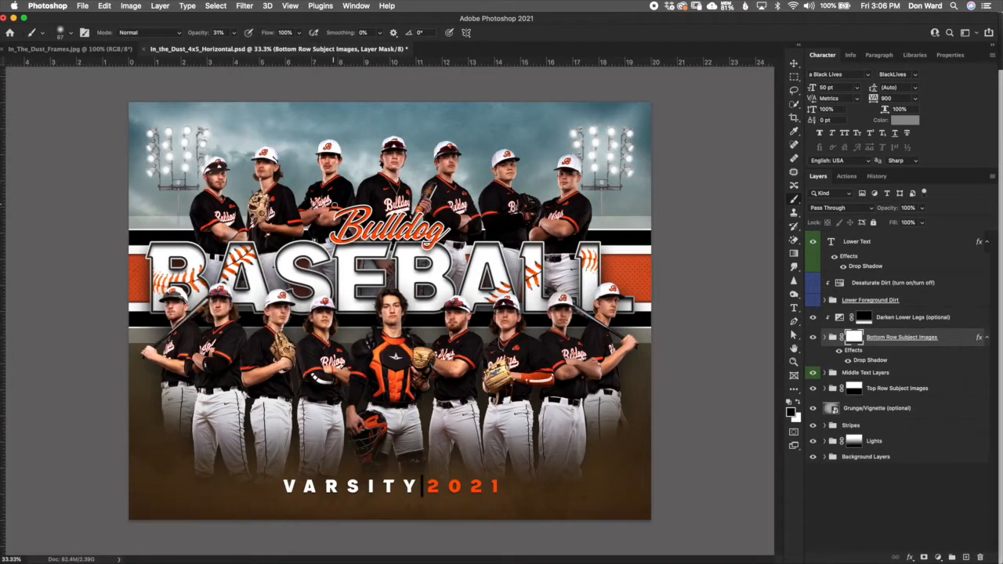
- Enlarge the soft brush to 700 px and lower its opacity to 20% for the Bottom Row Subject Images mask
key("bracketright")
key("bracketright")
key("bracketright")
key("bracketright")
key("bracketright")
key("bracketright")
key("bracketright")
key("bracketright")
left_click_drag(193, 32, 189, 32)
key("bracketleft")
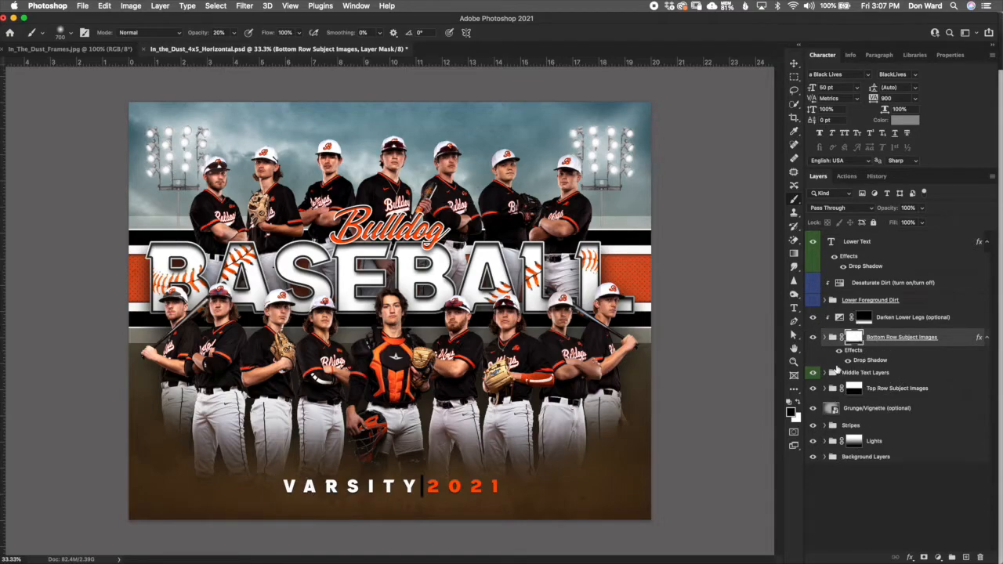
- Compare the players' legs with the Darken Lower Legs adjustment off and on, and view its Exposure settings
left_click(906, 325)
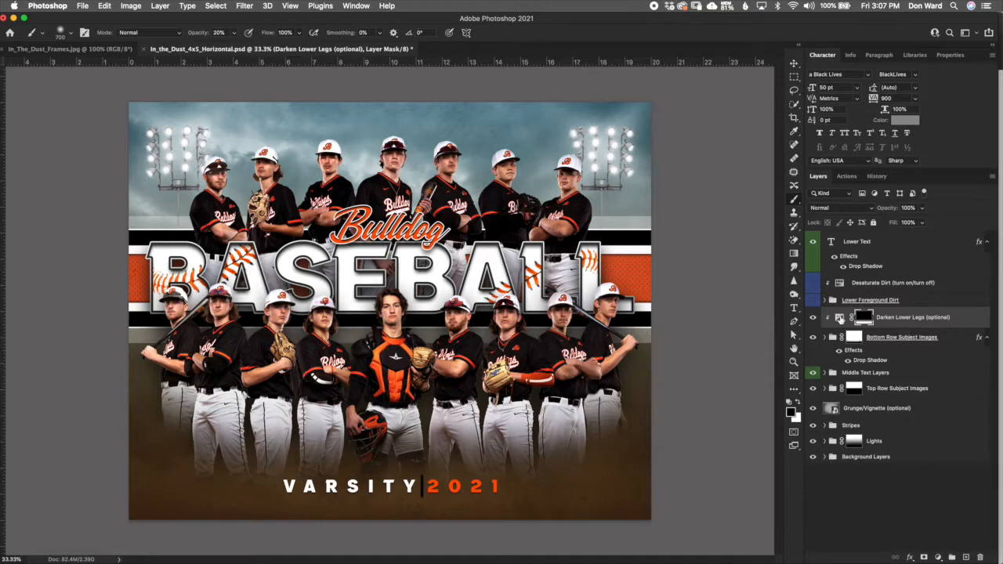
left_click(813, 318)
left_click(813, 317)
double_click(839, 318)
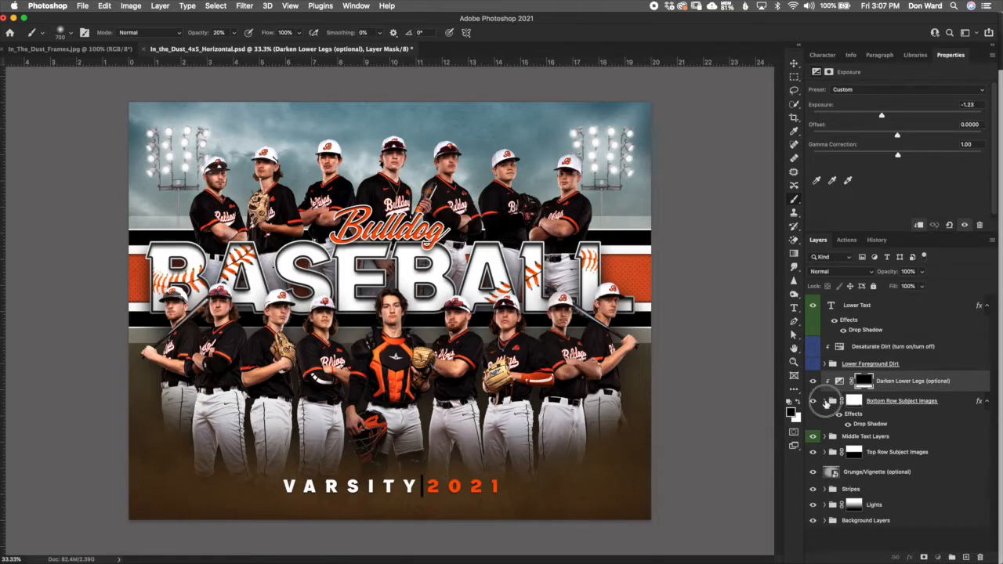
- Inspect the Sample Row Image layer inside the Bottom Row Subject Images group and collapse the group again
left_click(825, 401)
left_click(868, 447)
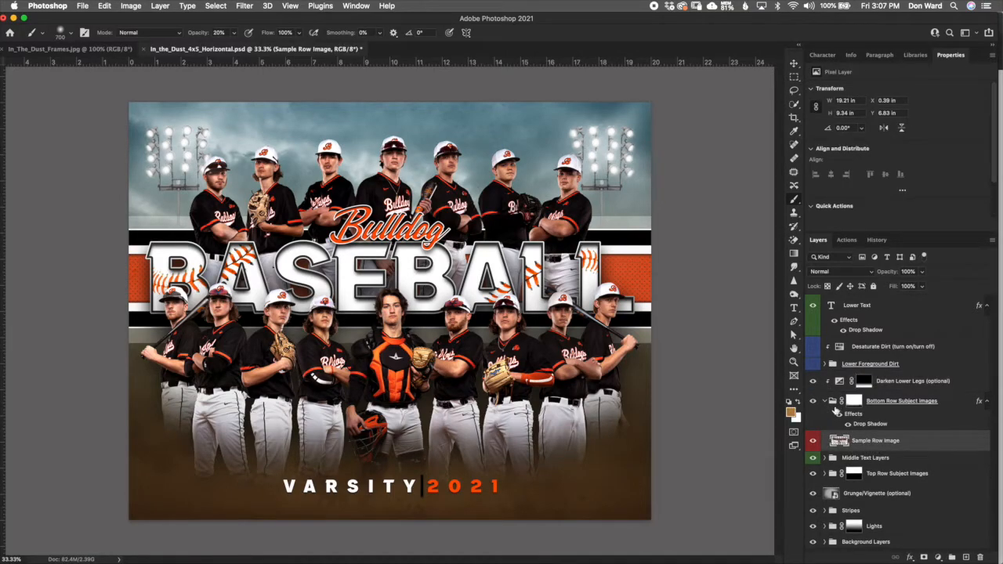
left_click(825, 401)
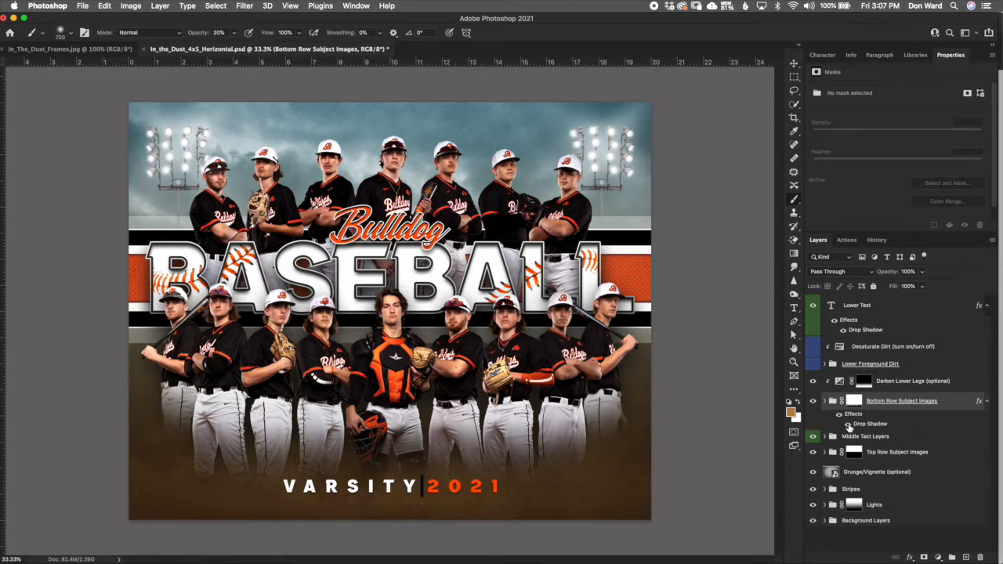
- Compare the Bottom Row Subject Images group with its Drop Shadow off and on, and review the shadow settings without changing them
left_click(849, 424)
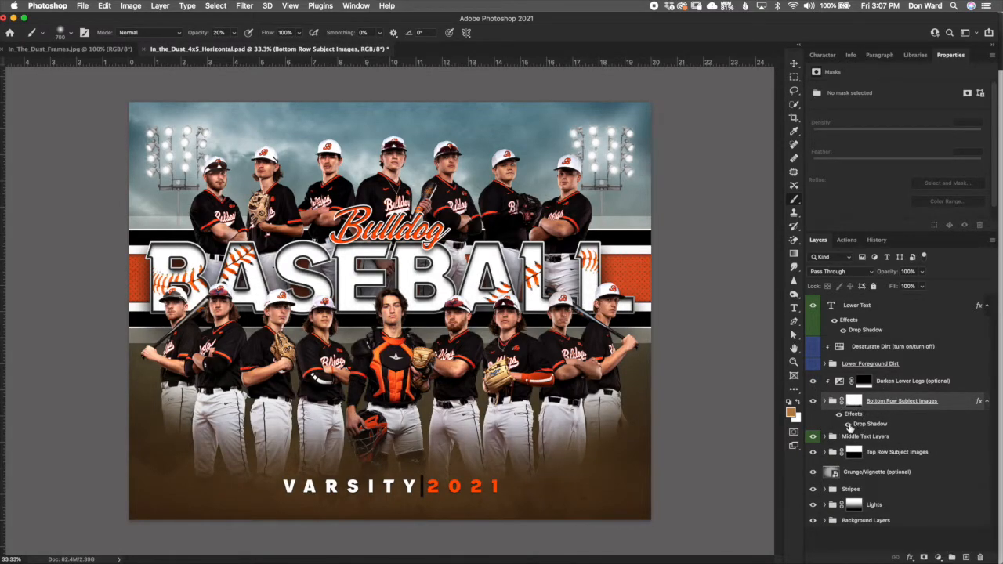
left_click(848, 425)
left_click(848, 424)
double_click(869, 427)
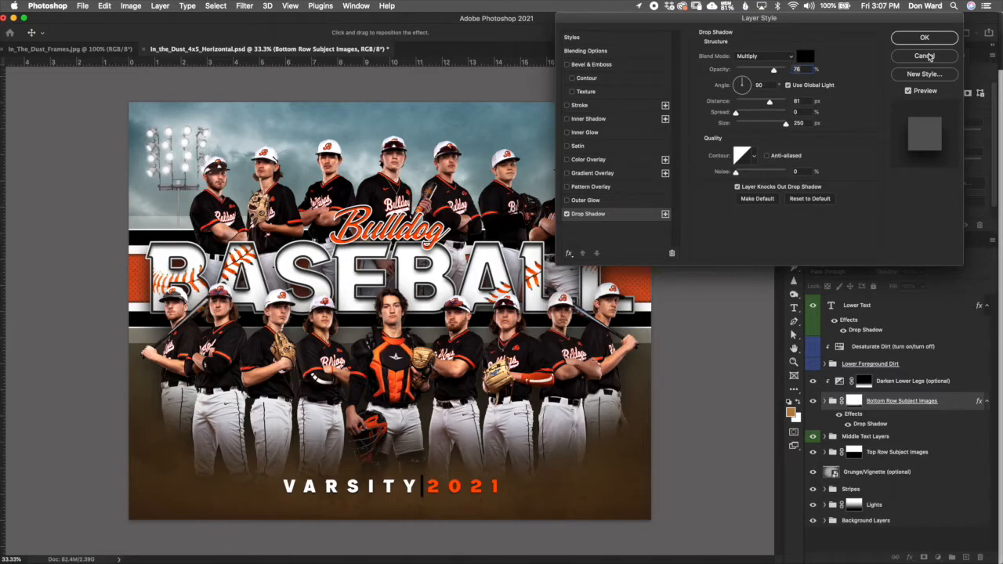
left_click(927, 56)
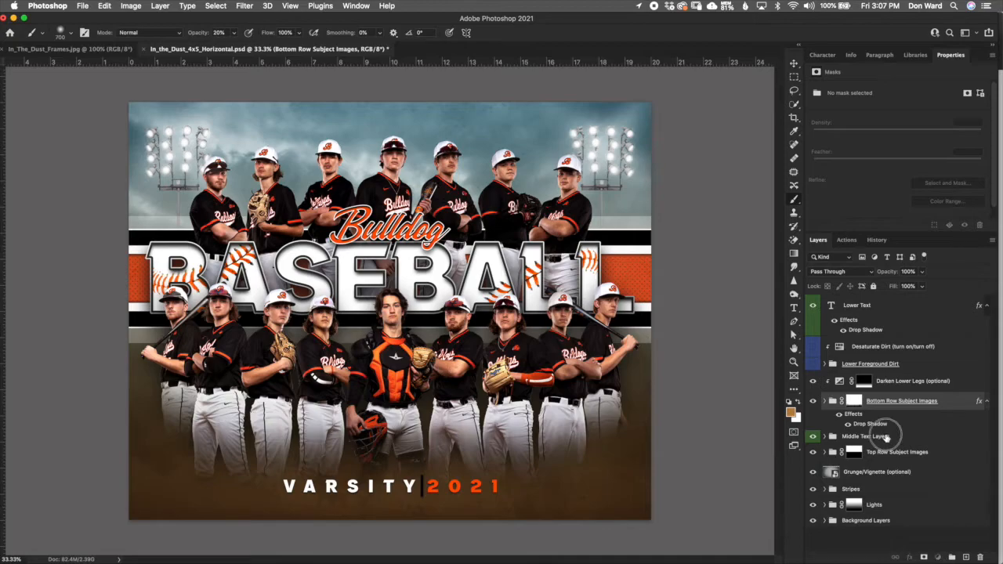
- Review the team name layers inside the Middle Text Layers group and collapse it again
left_click(884, 438)
left_click(825, 437)
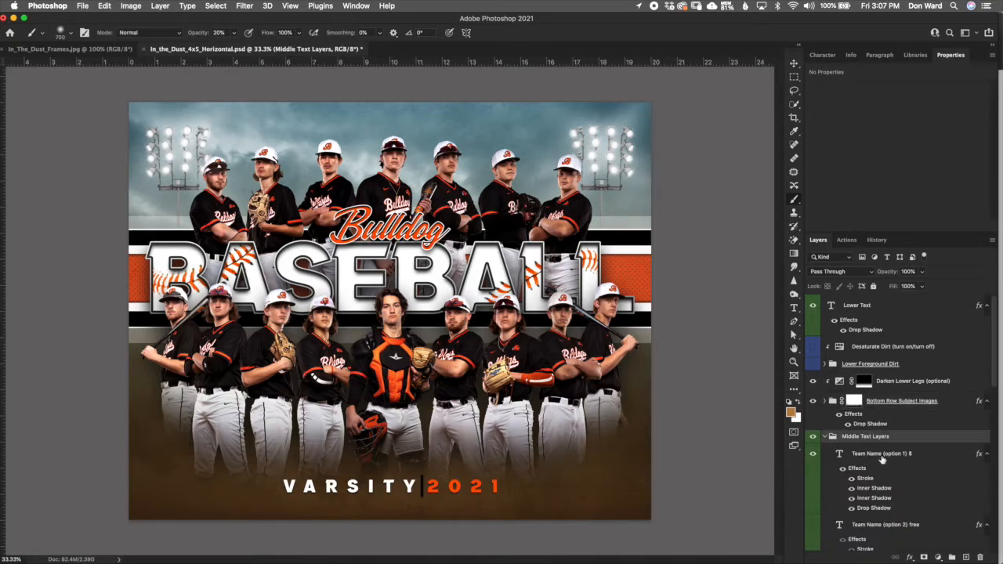
left_click(826, 437)
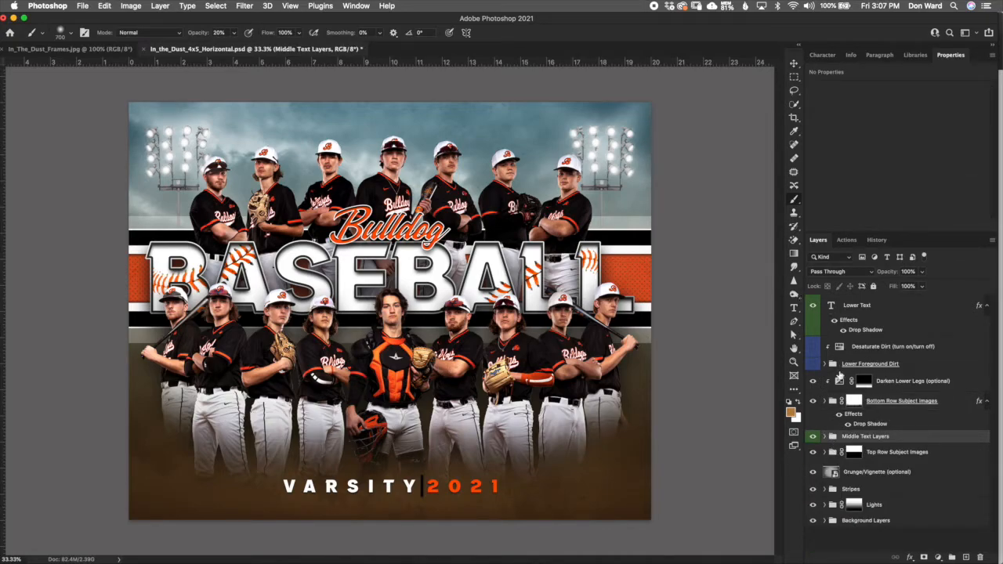
- Hide the Middle Text Layers group, try a vertical gradient on the Top Row Subject Images mask to fade the legs, and undo it
left_click(910, 457)
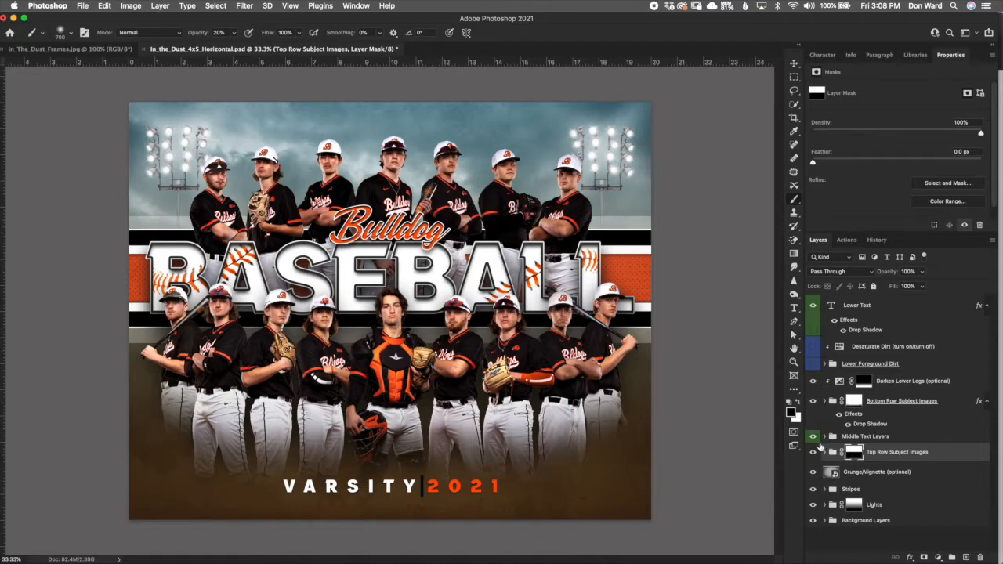
left_click(814, 439)
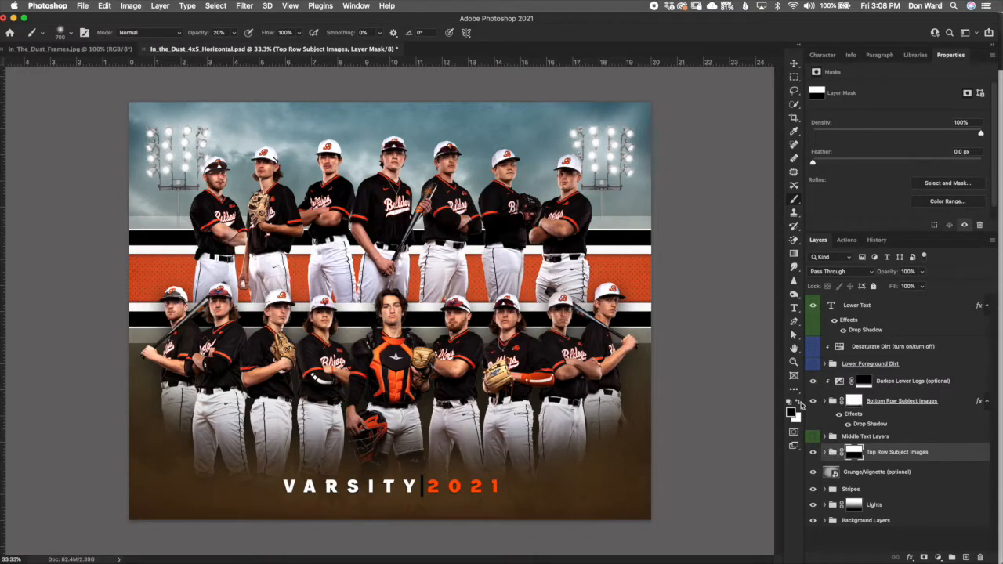
scroll(491, 298, "up", 6)
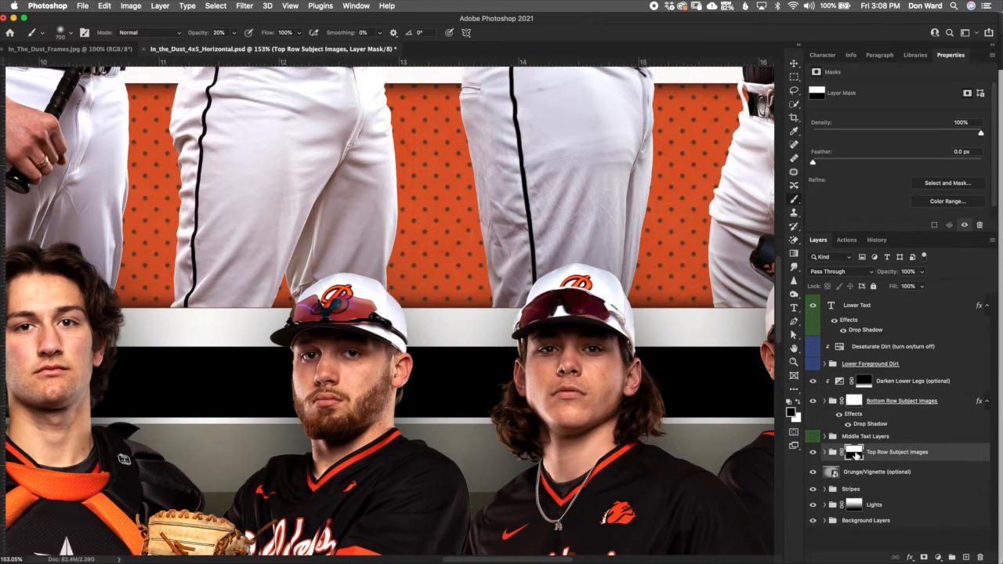
left_click(798, 256)
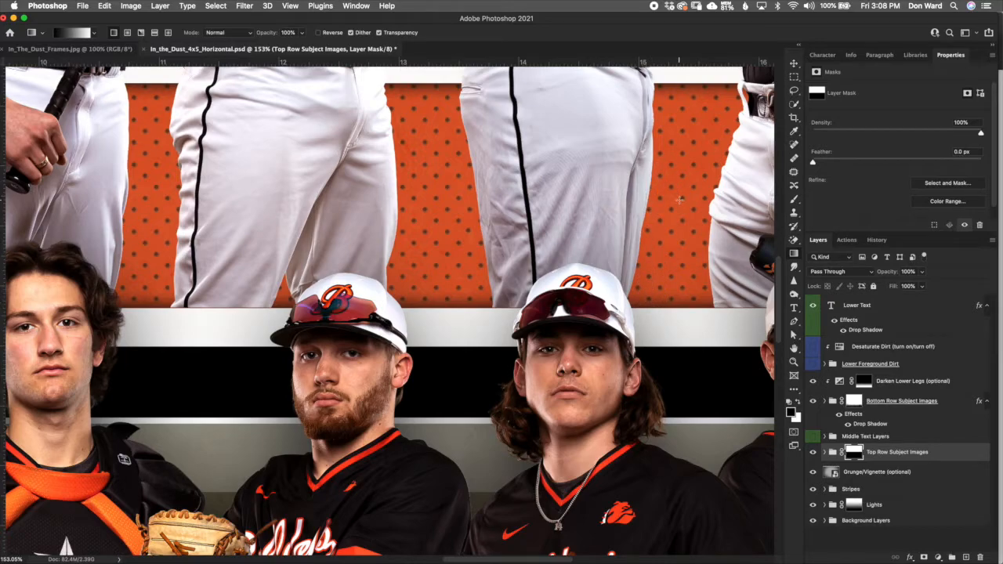
left_click_drag(679, 303, 680, 200)
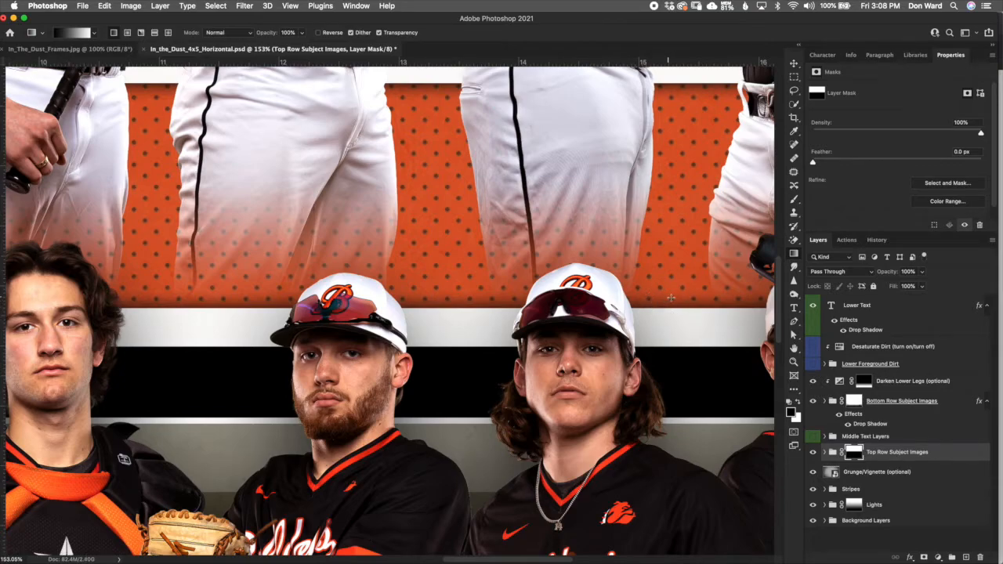
key("super+z")
- Try a much shorter fade on the Top Row Subject Images mask, undo it, and show the Middle Text Layers group again
left_click_drag(669, 308, 669, 295)
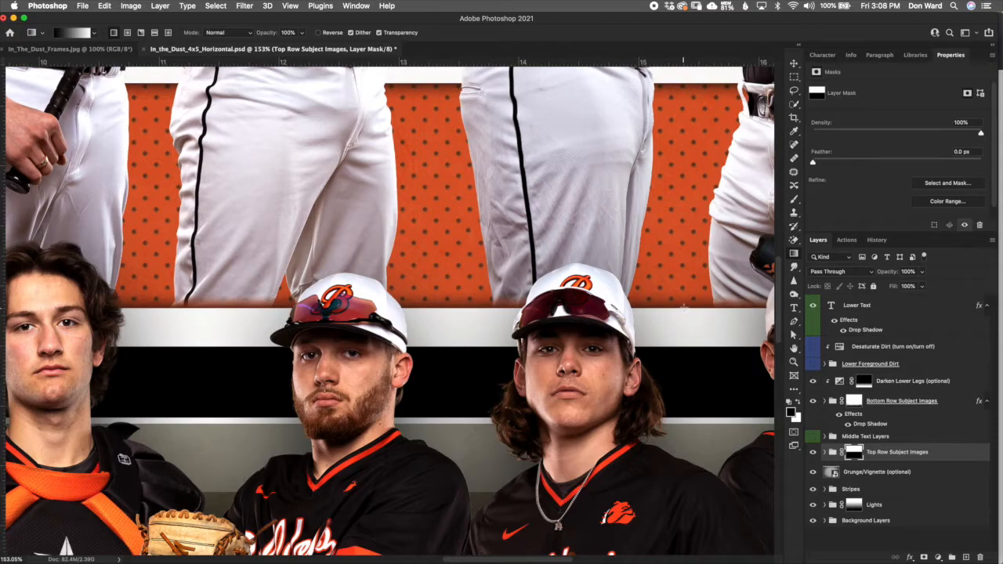
key("super+z")
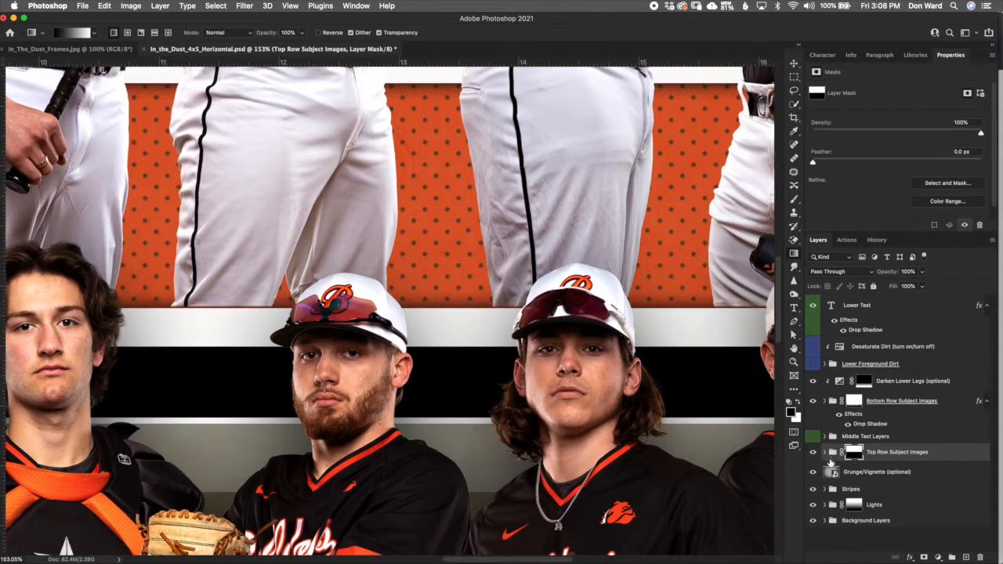
left_click(813, 437)
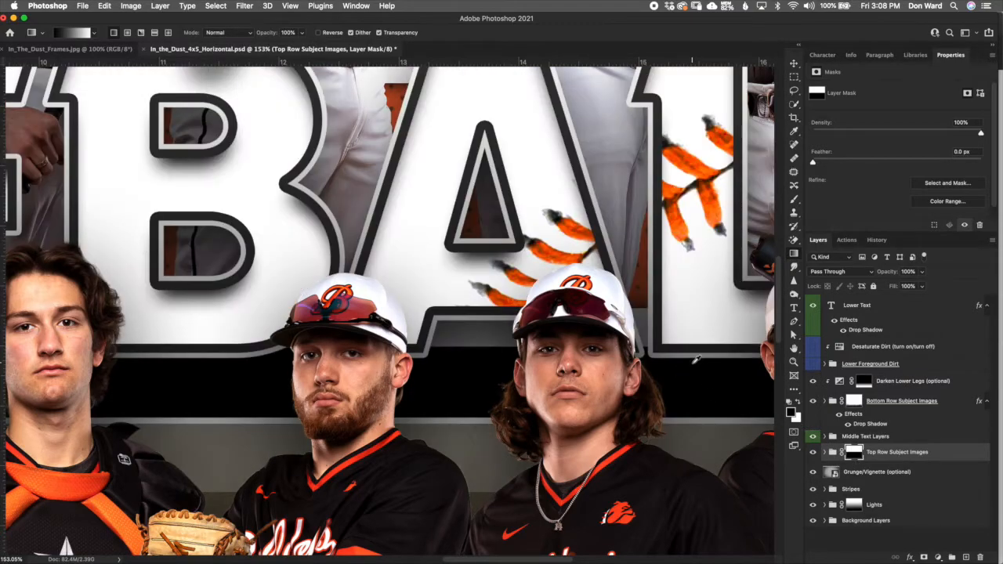
scroll(696, 363, "down", 5)
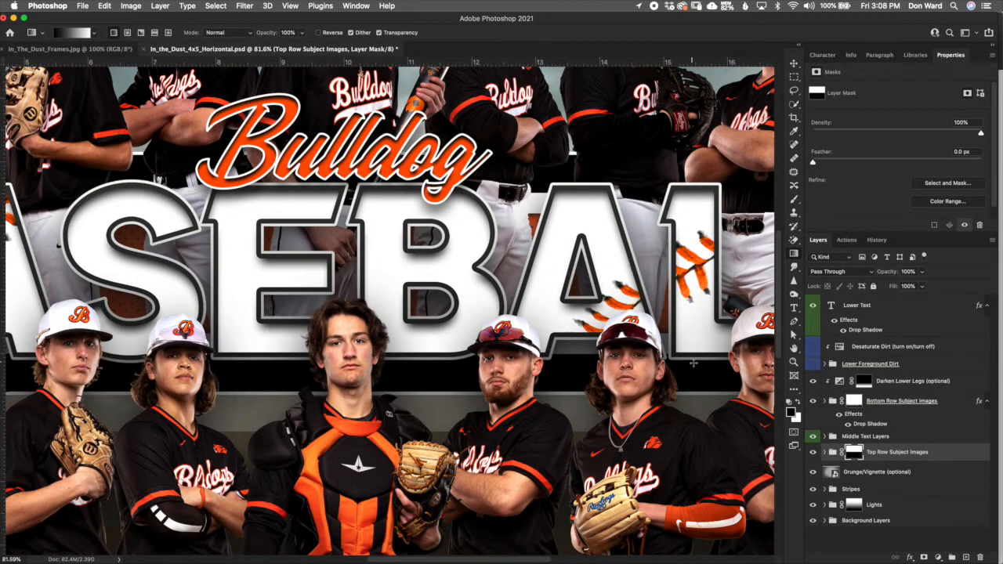
scroll(696, 363, "down", 4)
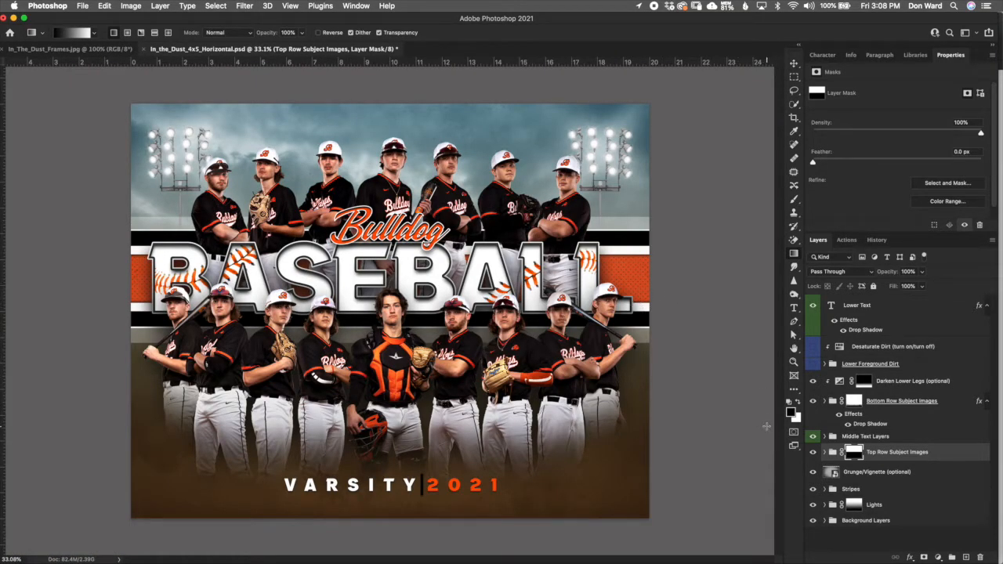
- Show the Lower Foreground Dirt group, expand it, and select its Light Dirt, Dark Dirt and Dark Grunge groups in turn
left_click(813, 363)
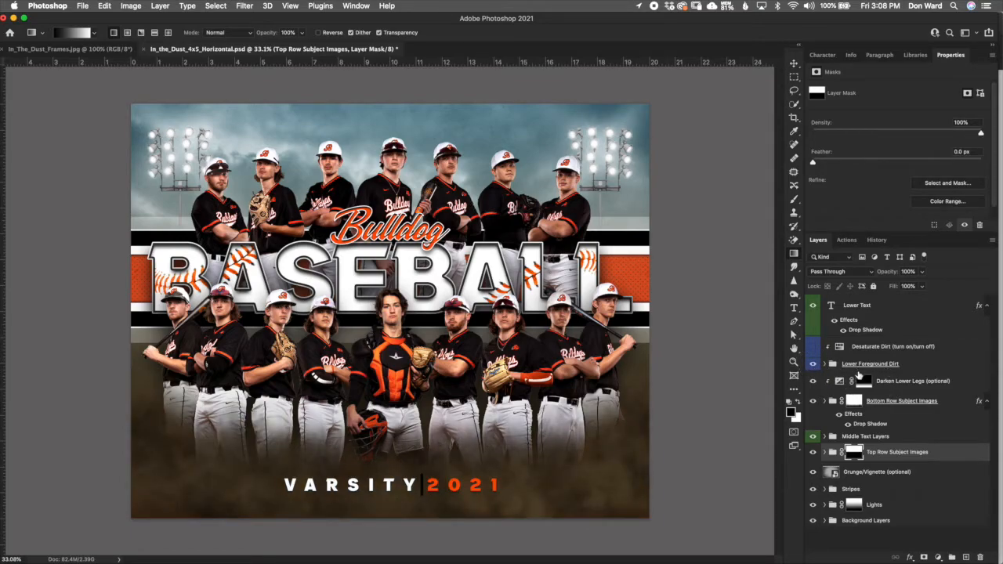
left_click(833, 364)
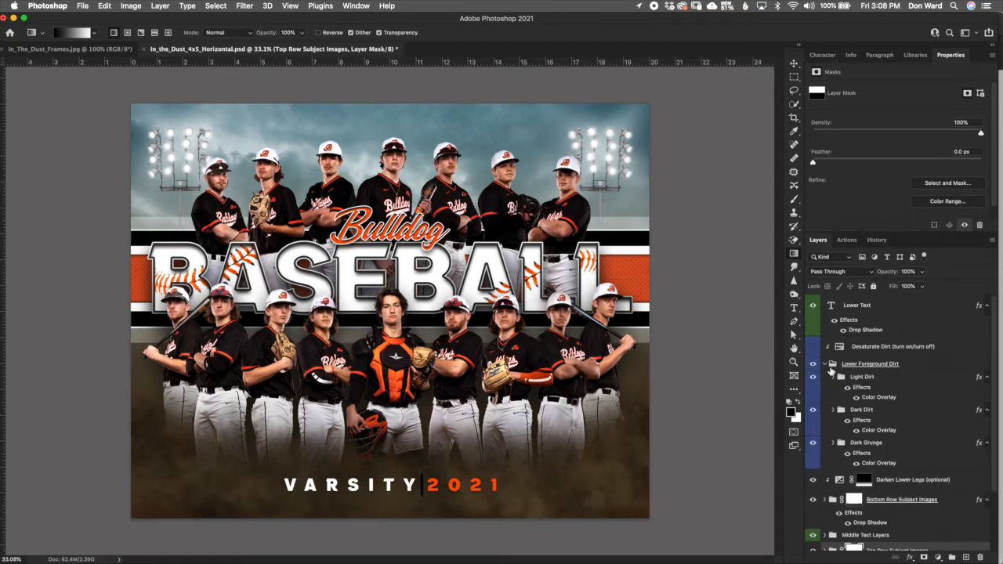
left_click(877, 379)
left_click(893, 410)
left_click(902, 448)
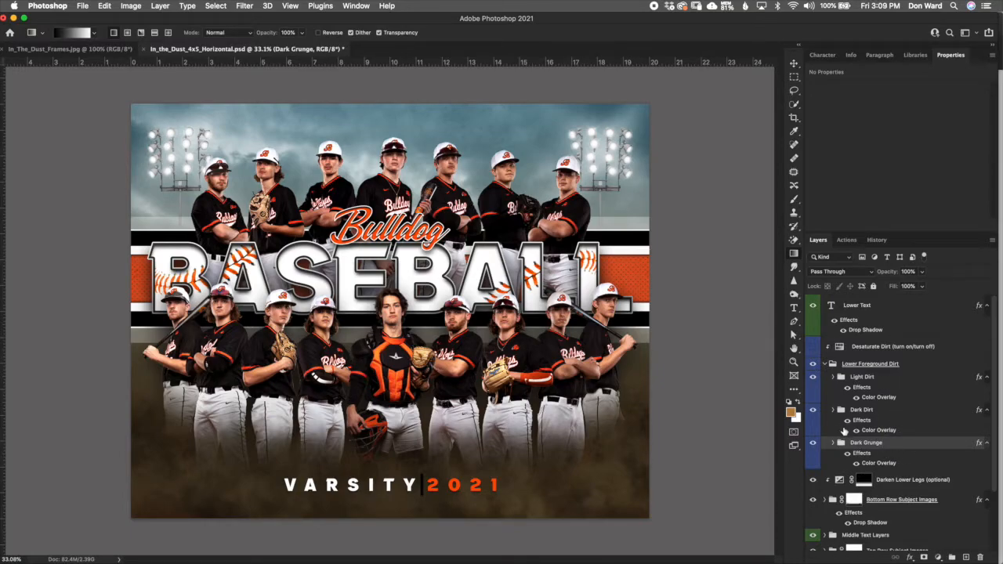
- Hide the Light Dirt and Dark Dirt groups, and inspect the Dark Grunge group's Color Overlay color and the grunge layers inside it
left_click(813, 378)
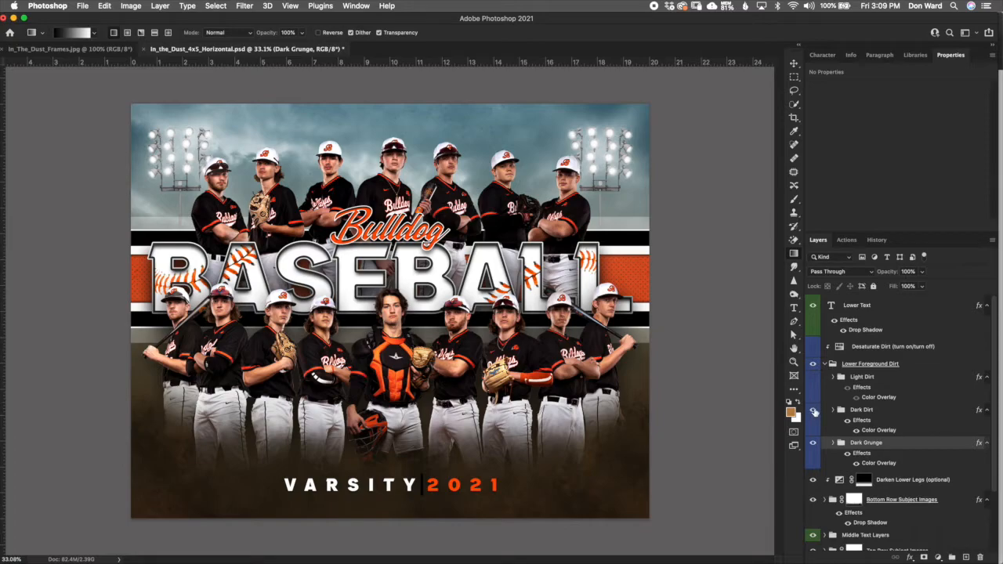
left_click(814, 413)
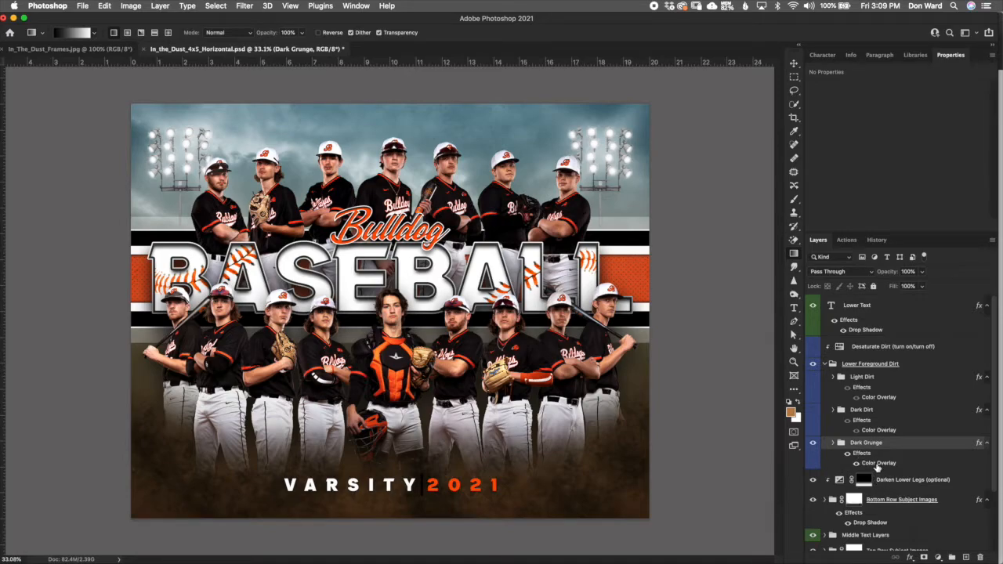
double_click(878, 463)
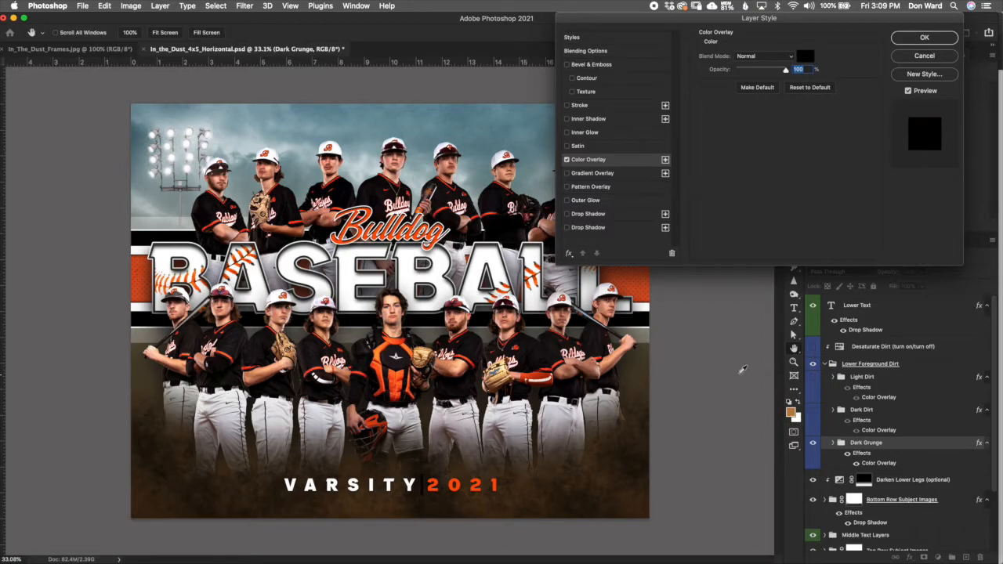
left_click(806, 55)
left_click(909, 245)
left_click(925, 57)
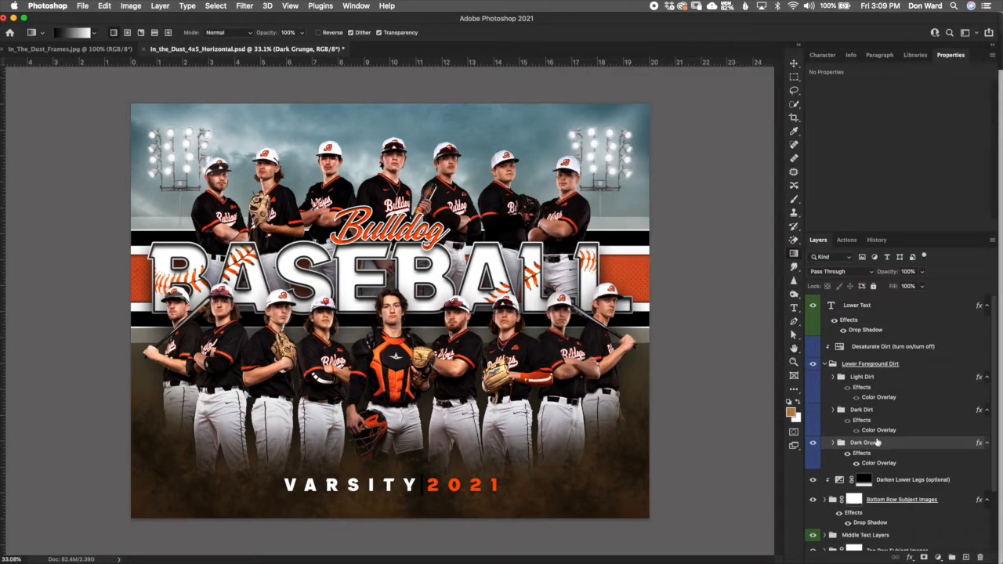
left_click(833, 443)
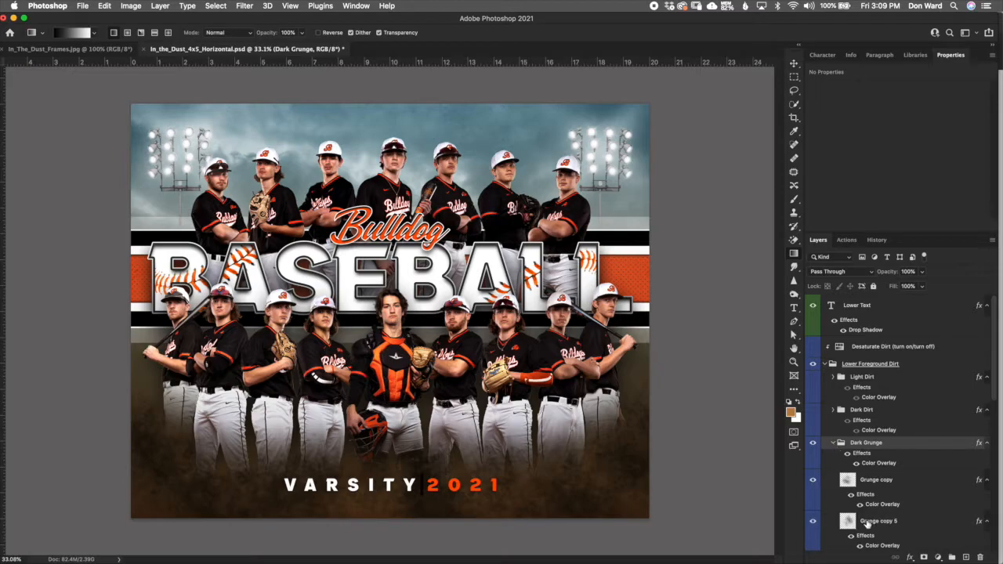
left_click(834, 443)
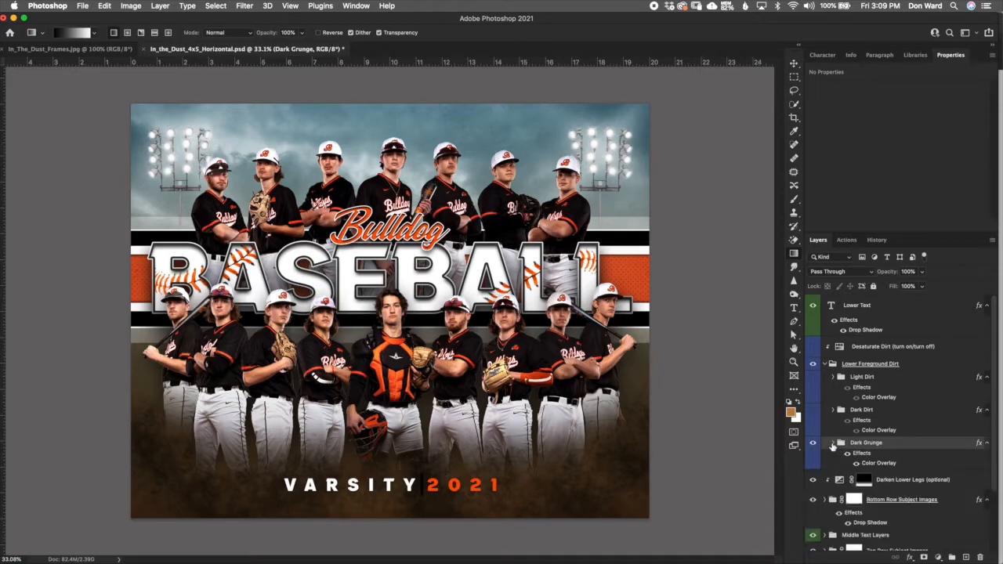
- Show the Dark Dirt group again and briefly check its contents
left_click(813, 411)
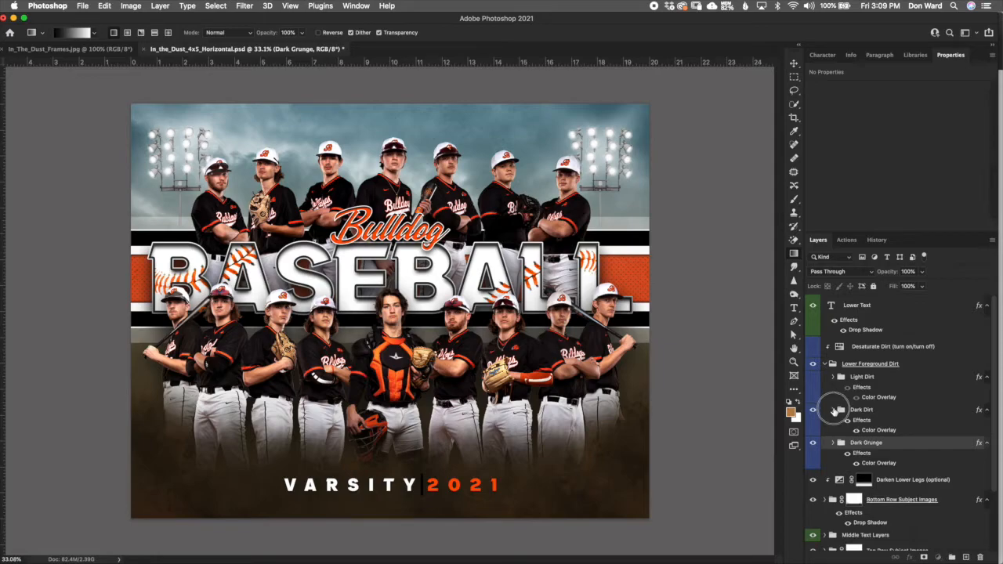
left_click(833, 410)
left_click(833, 410)
- Try a golden brown (RGB 153, 119, 52) Color Overlay on the Dark Dirt group, cancel the color change, and close the style settings
double_click(876, 430)
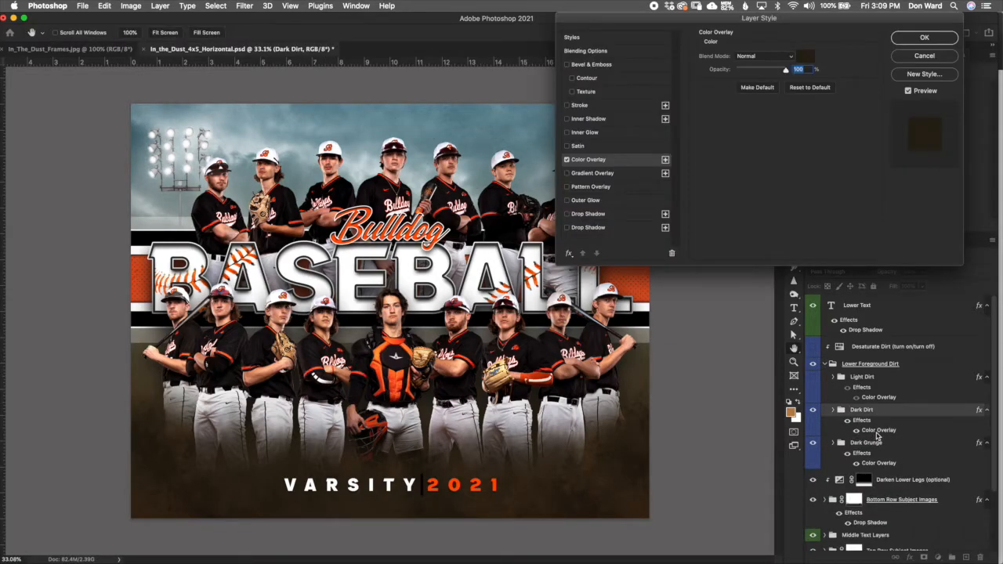
left_click(806, 58)
left_click(760, 285)
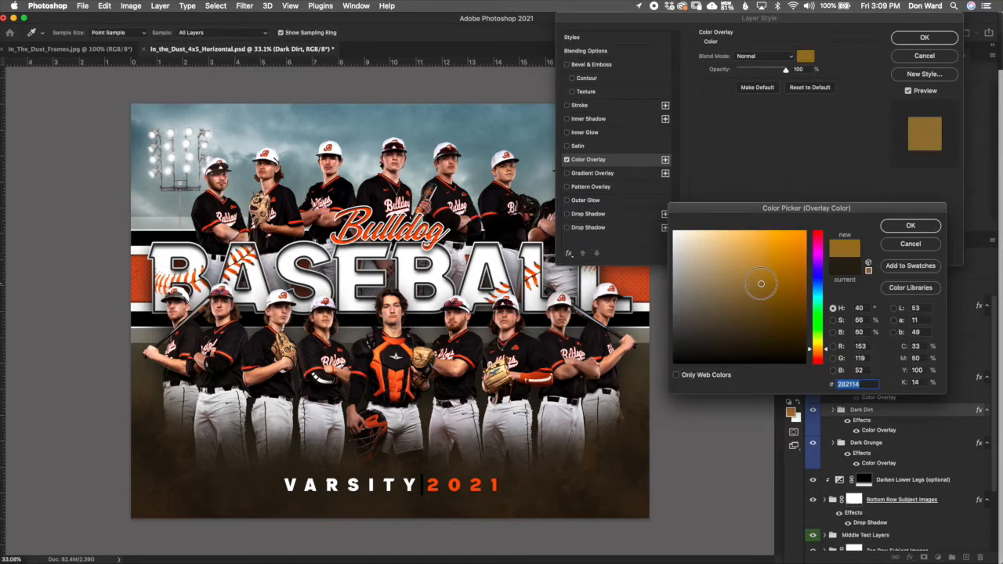
left_click(911, 244)
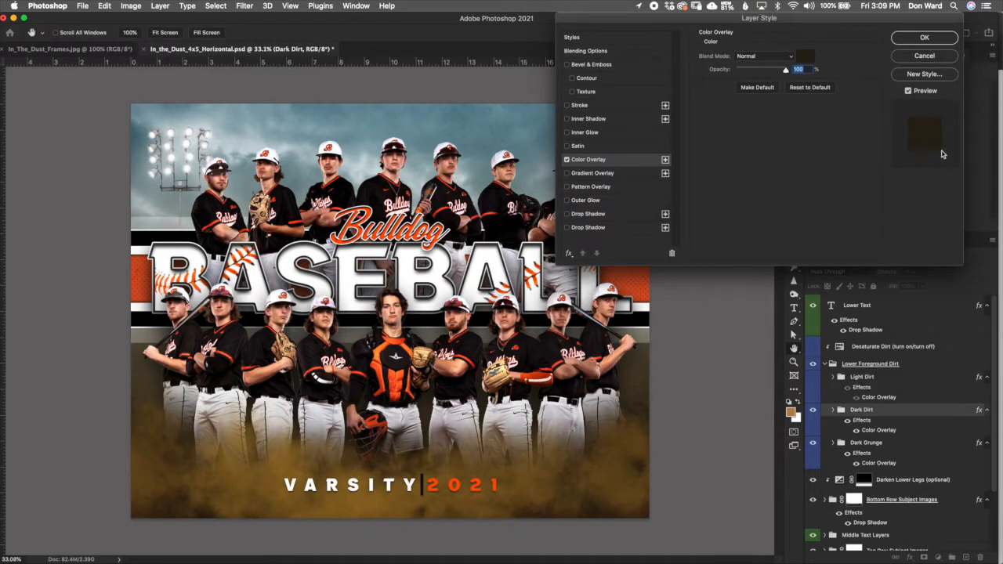
key("Return")
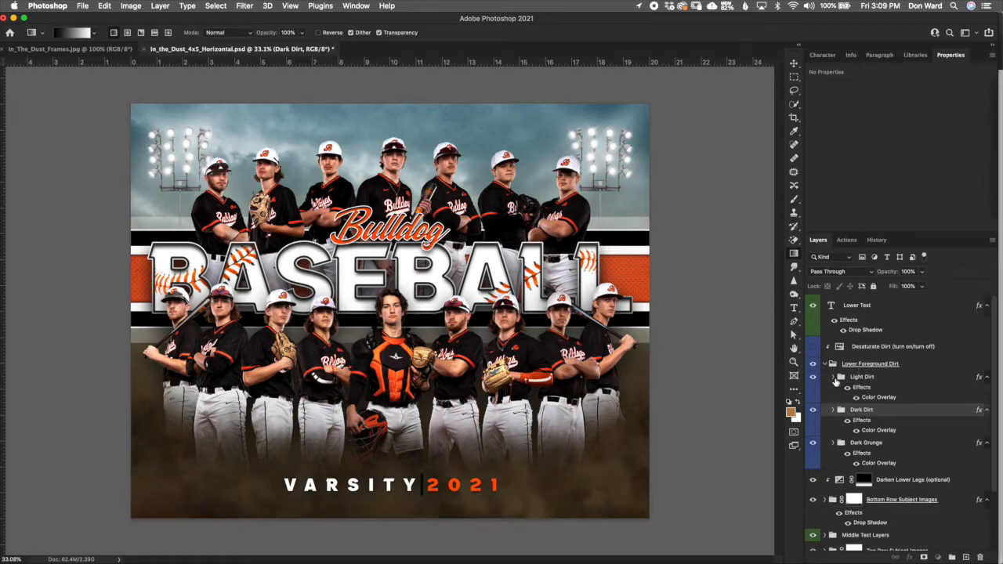
- Show the Light Dirt group again and select it
left_click(861, 387)
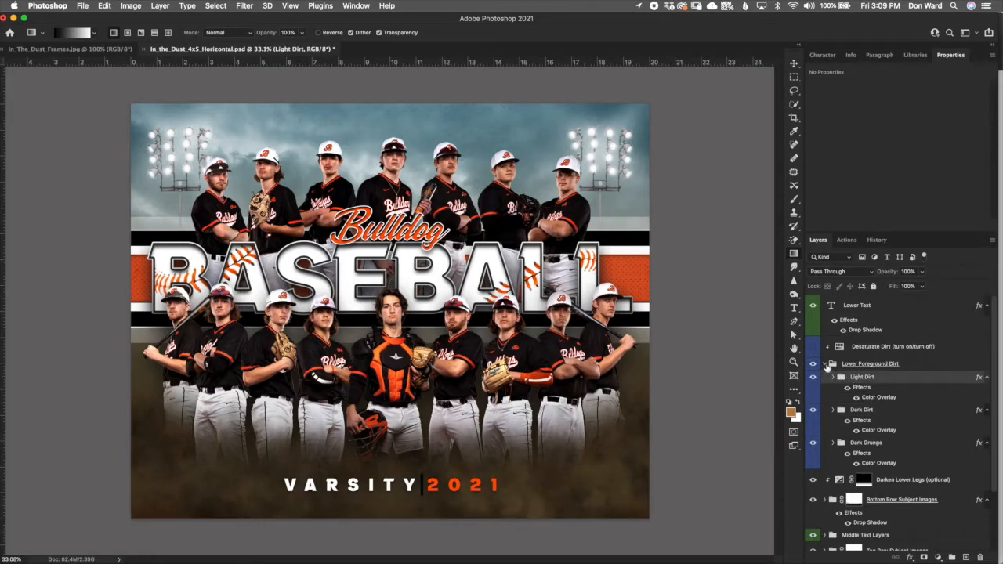
- Collapse the Lower Foreground Dirt group, and try the Solid Color Background Option inside the Background Layers group
left_click(833, 364)
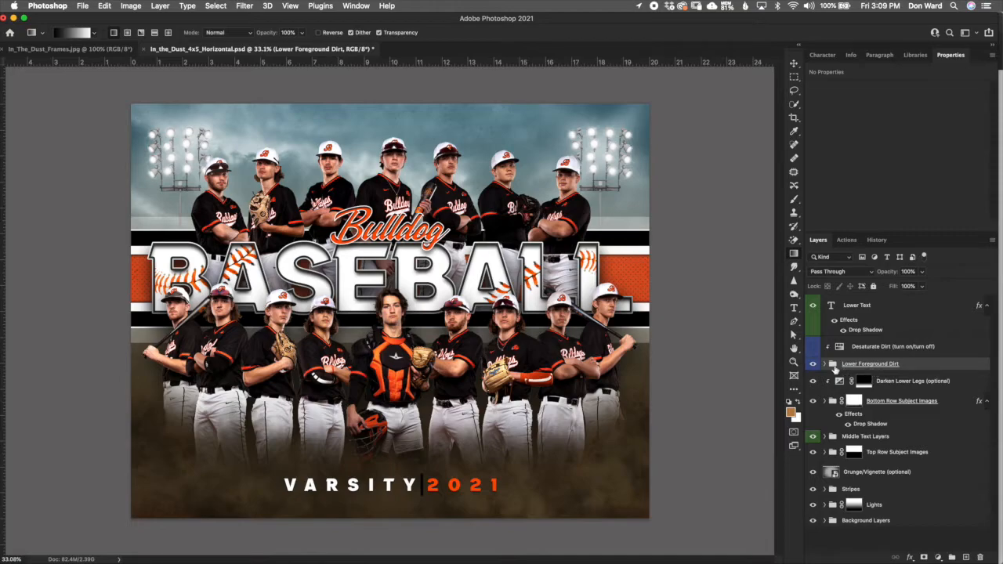
left_click(876, 354)
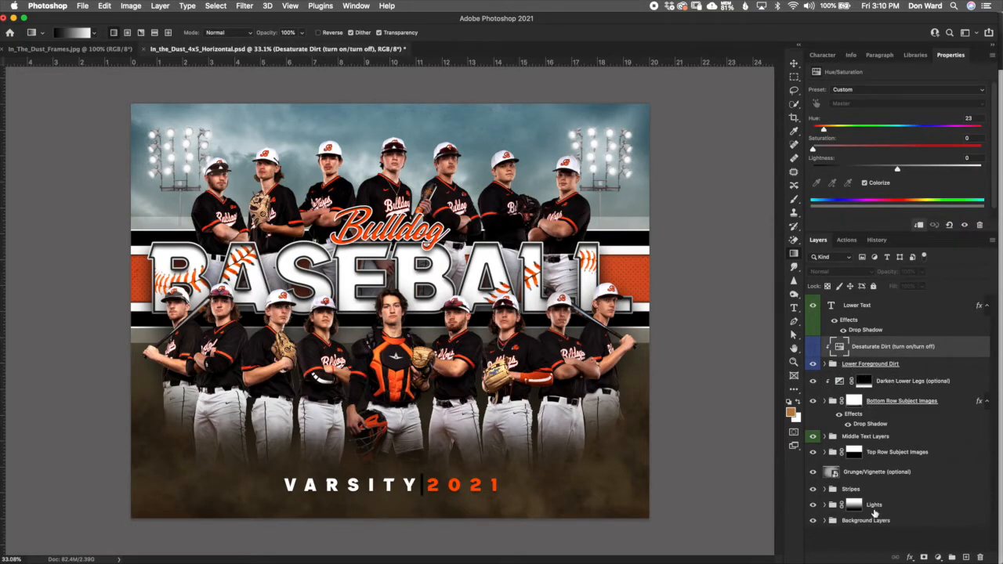
left_click(826, 521)
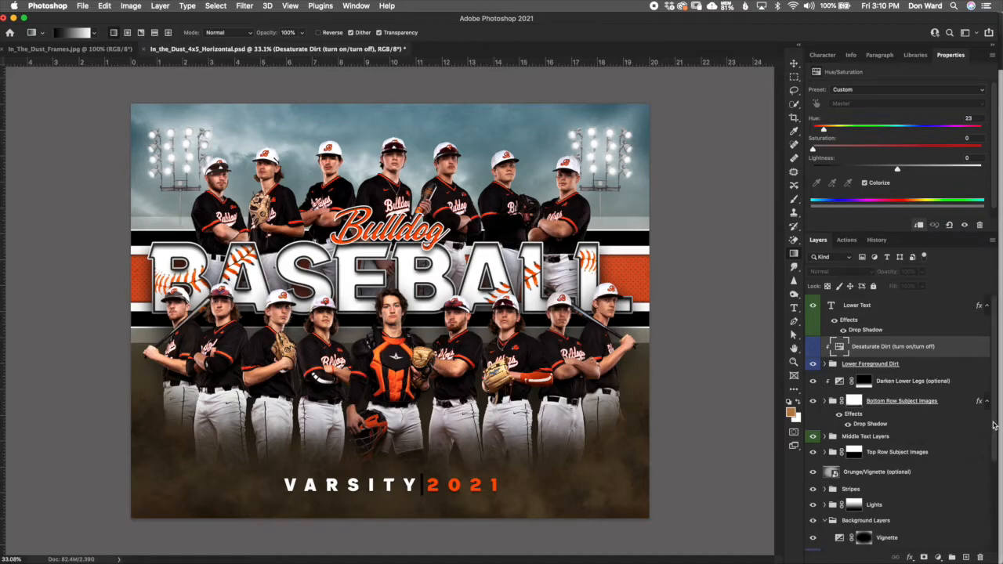
scroll(994, 426, "down", 5)
left_click(813, 435)
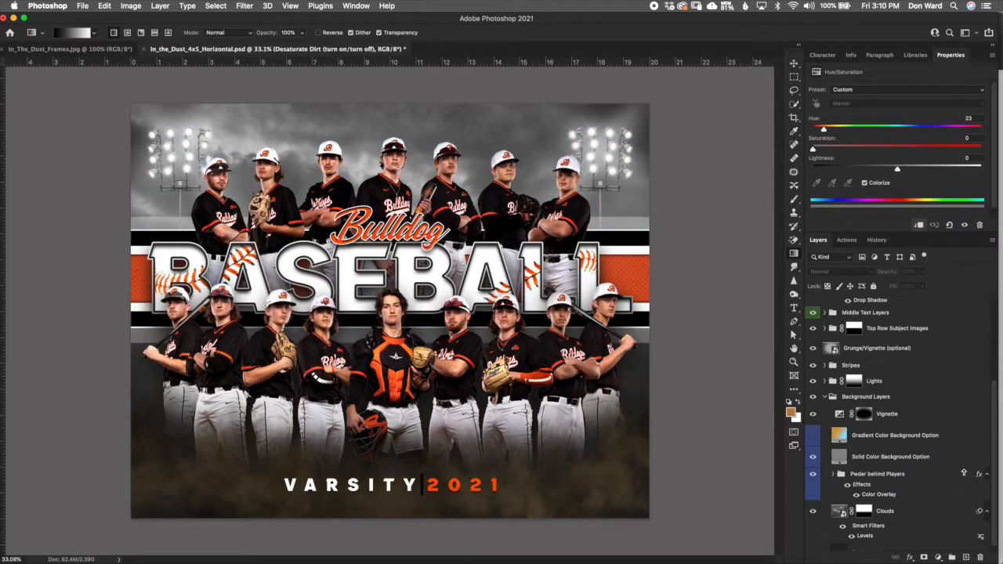
left_click_drag(994, 458, 989, 368)
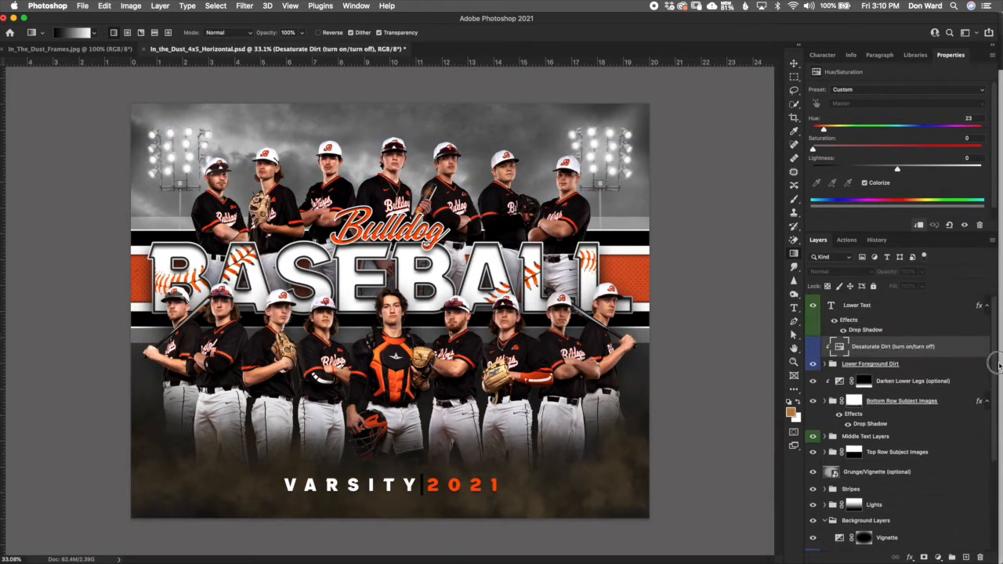
- Turn on the Desaturate Dirt adjustment and try a higher saturation with slightly lower hue and lightness
left_click(813, 351)
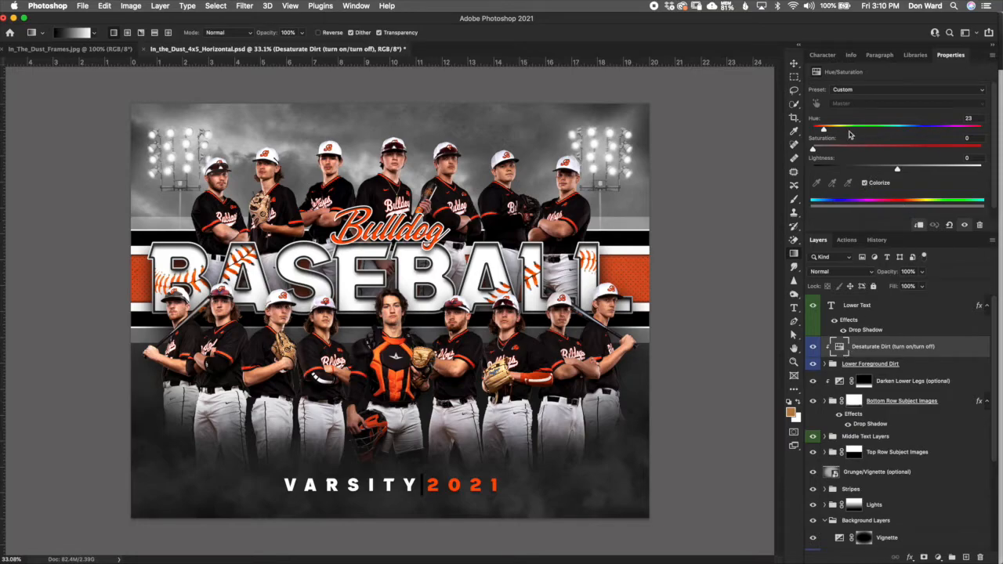
left_click_drag(816, 150, 886, 149)
left_click_drag(824, 130, 816, 129)
left_click_drag(893, 167, 884, 169)
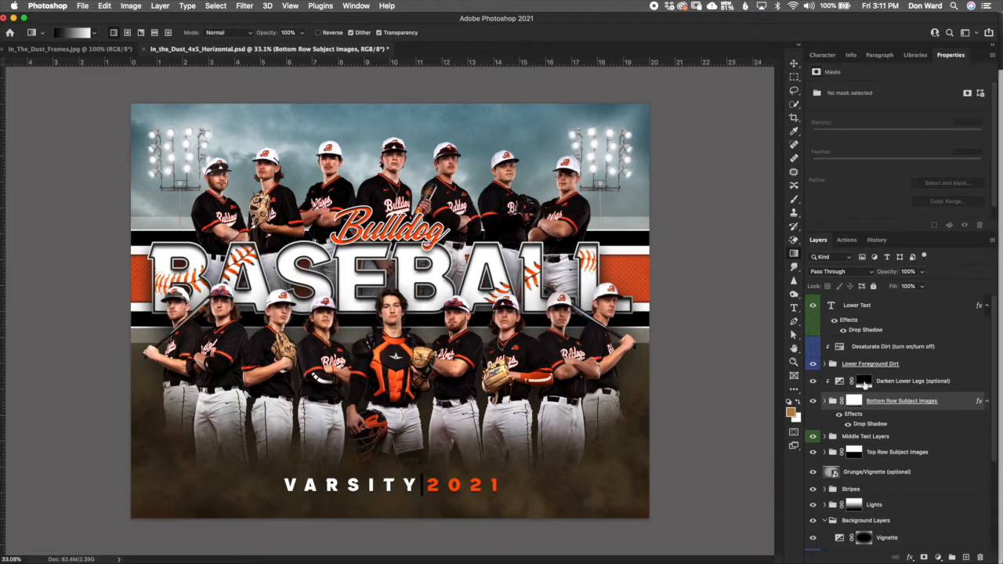
- Save a JPEG copy of the team design as In_the_Dust_4x5_Horizontal151651.jpg in the Master PSD Files folder
left_click(83, 6)
left_click(100, 123)
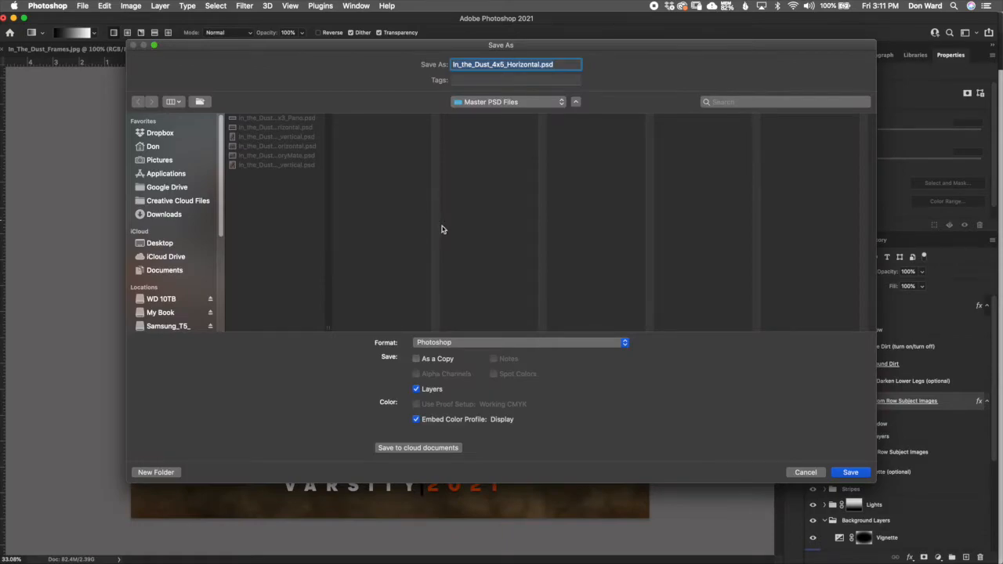
left_click(479, 342)
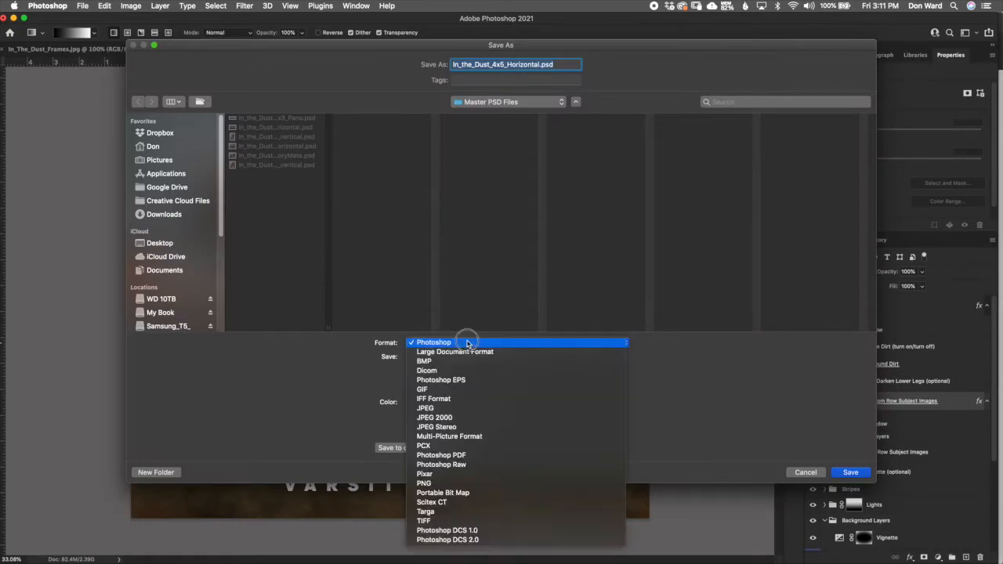
left_click(486, 409)
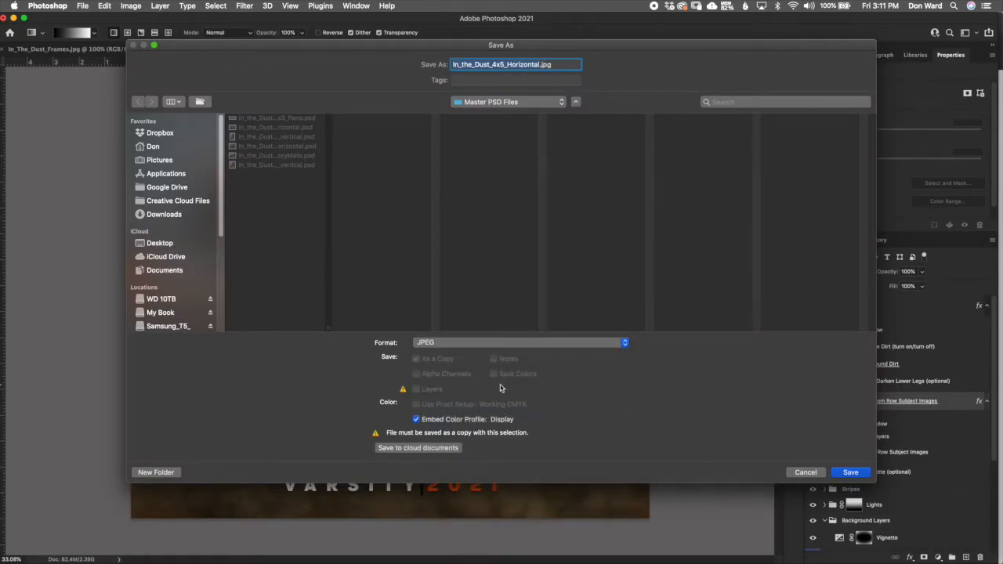
key("Right")
type("151651")
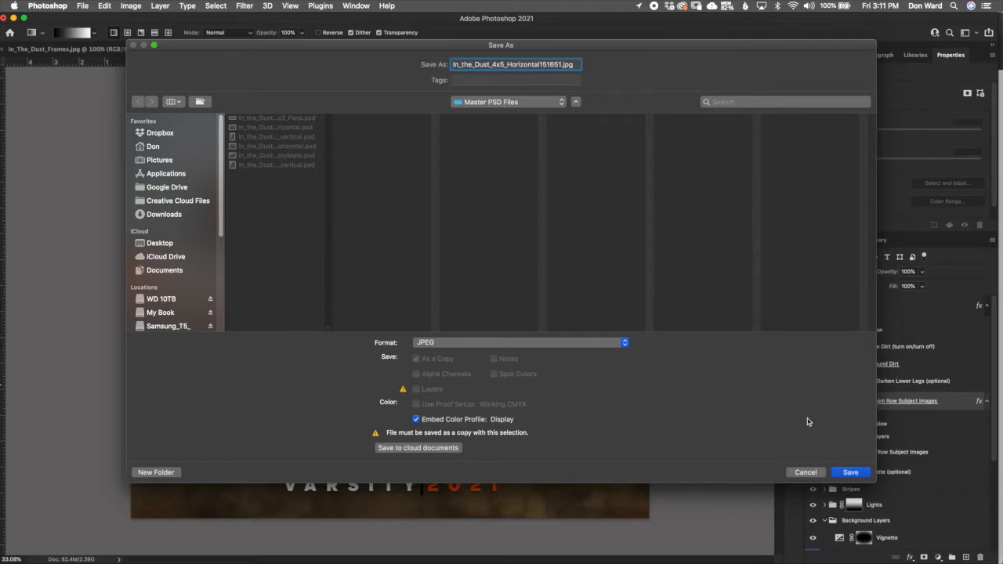
left_click(854, 474)
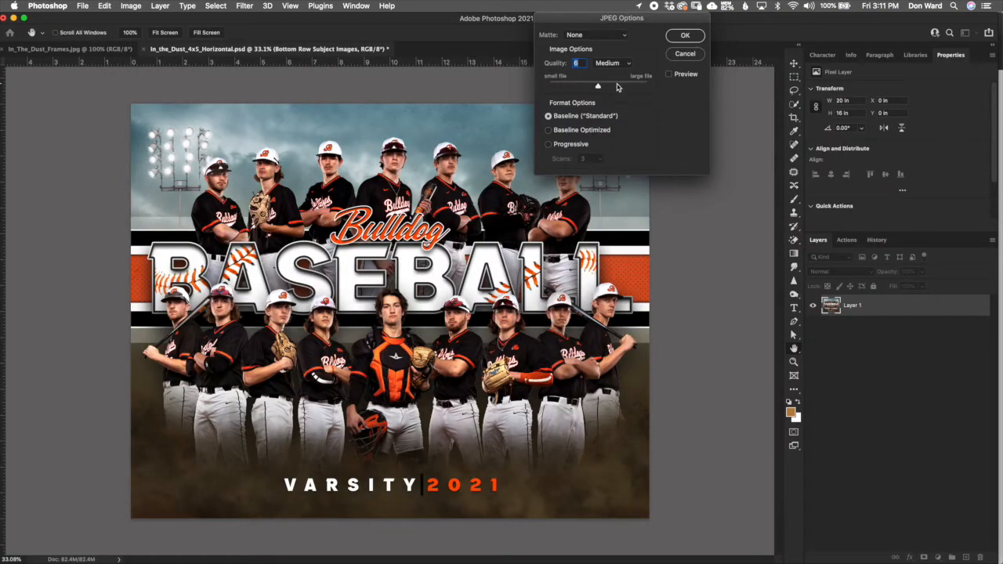
left_click(691, 40)
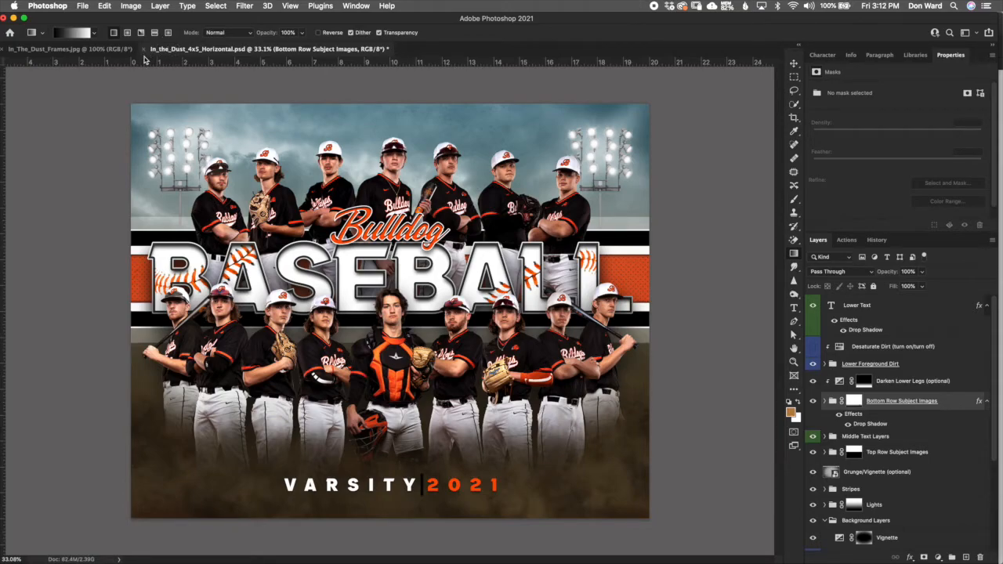
- Close the 4x5 horizontal design without saving it, and open the recent file In_the_Dust_4x5_MemoryMate.psd
left_click(146, 49)
left_click(467, 194)
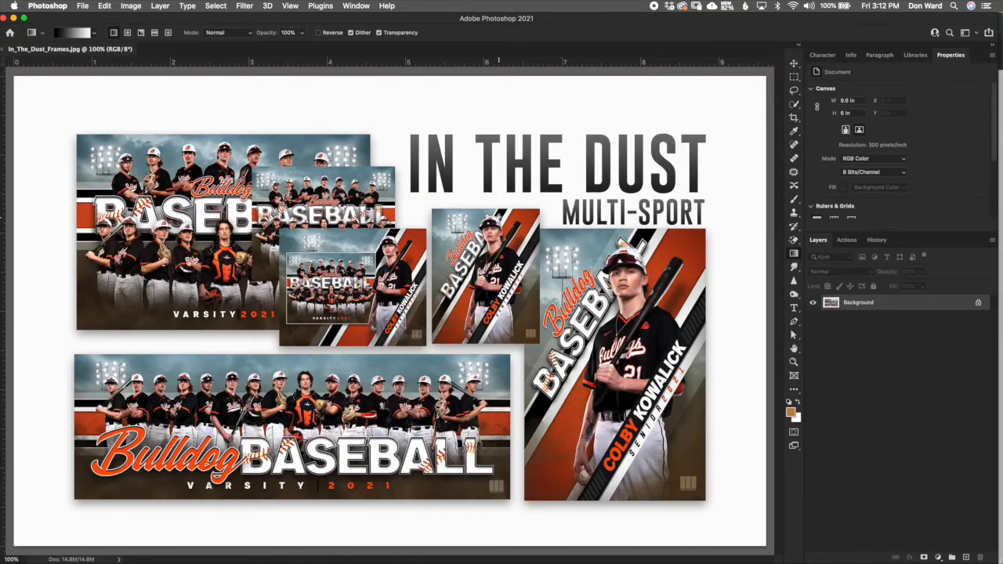
left_click(82, 5)
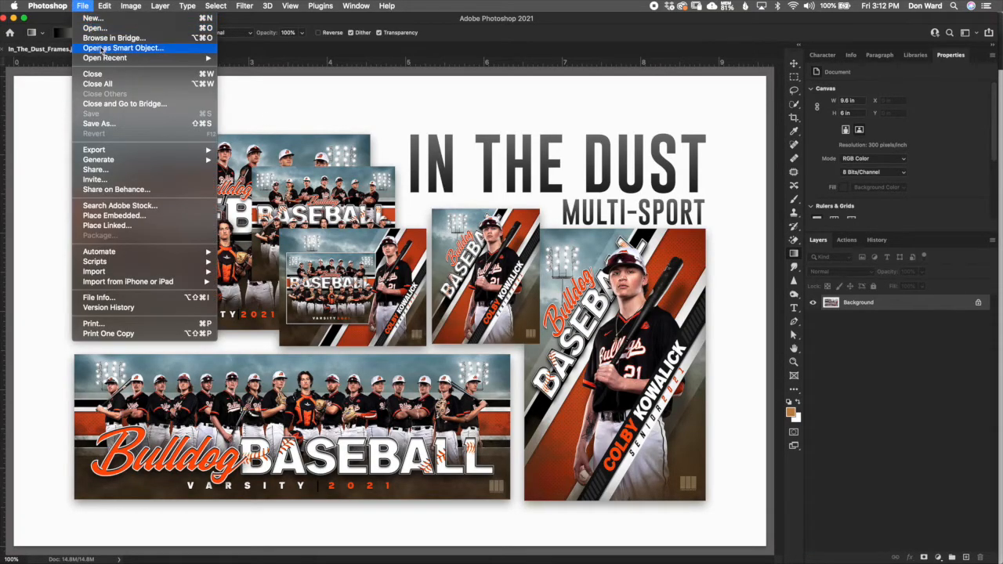
mouse_move(124, 60)
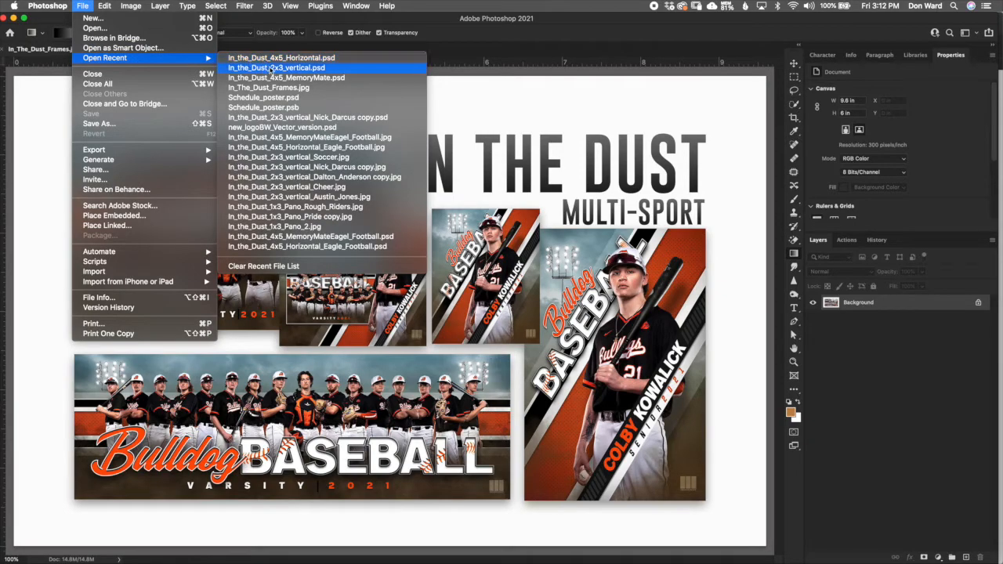
left_click(282, 78)
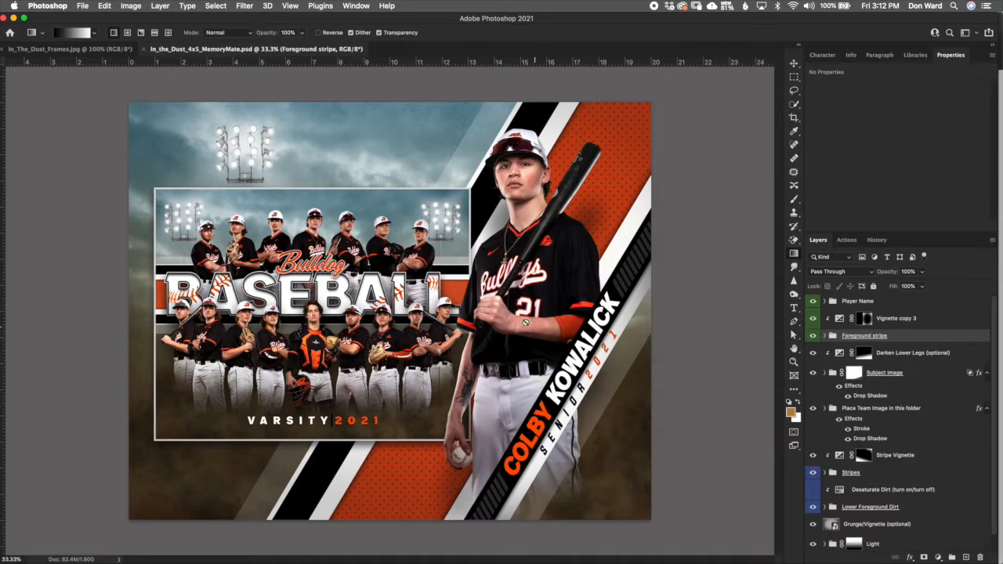
- Delete the Sample Team Image layer from the "Place Team Image in this folder" group
left_click(931, 378)
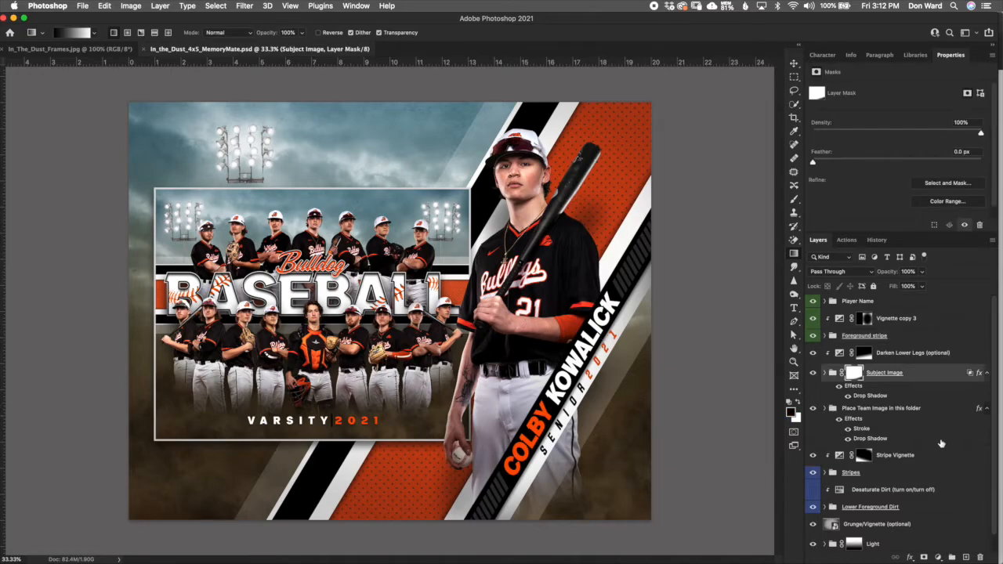
left_click(902, 411)
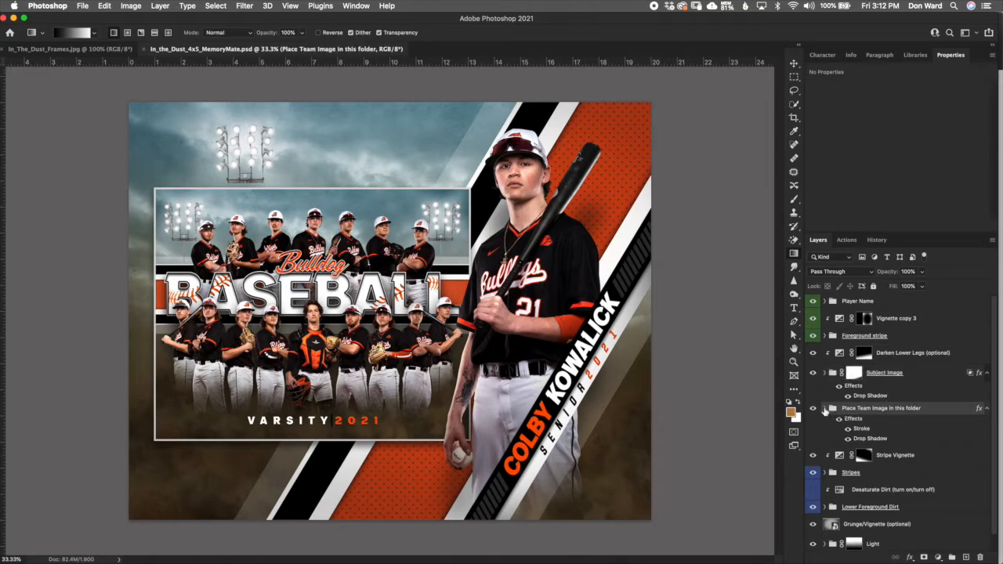
left_click(828, 409)
left_click(855, 461)
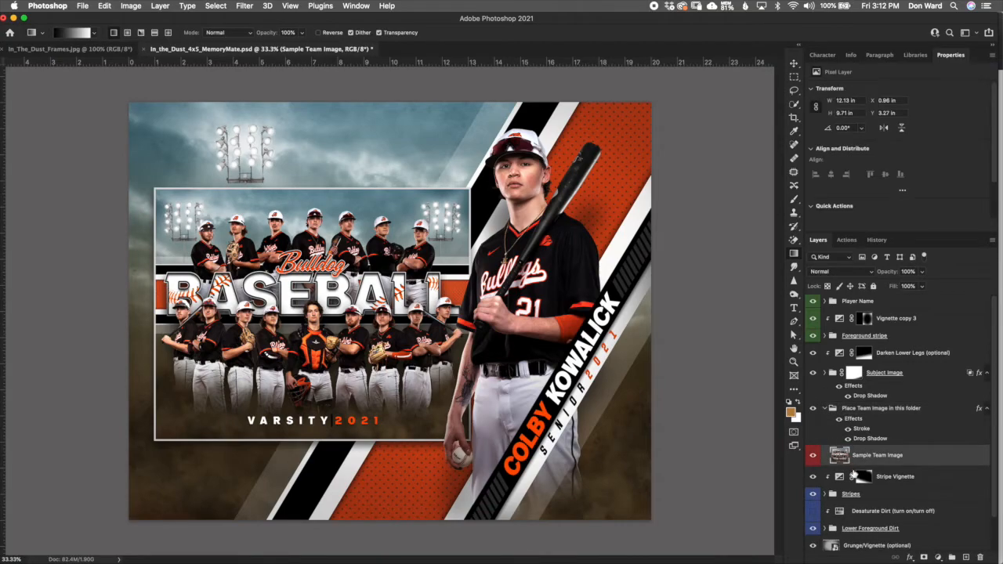
key("Delete")
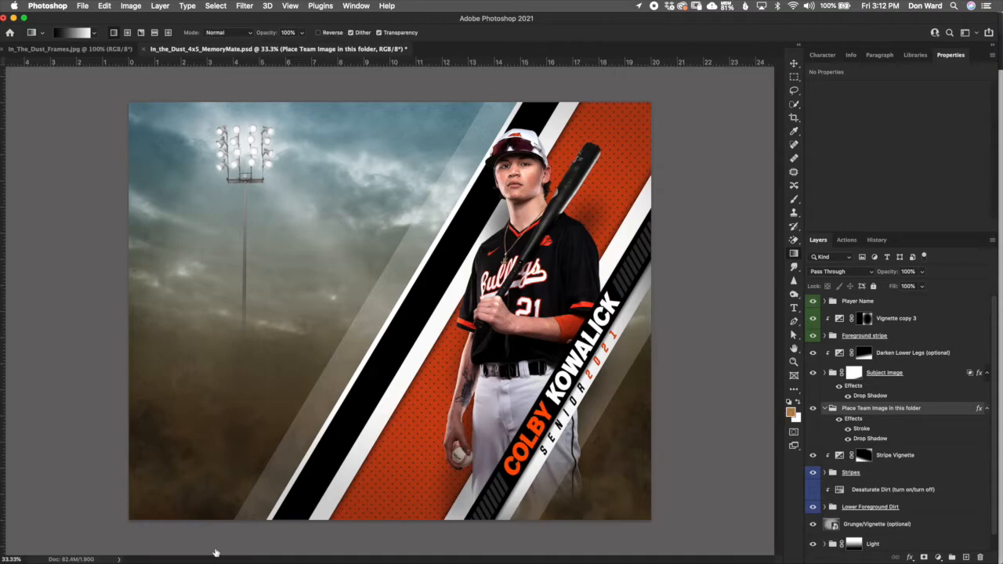
- Switch to Finder and open the Master PSD Files folder under Samsung_T5, 3rd Creative, 1psd files, In The Dust
mouse_move(217, 561)
left_click(253, 554)
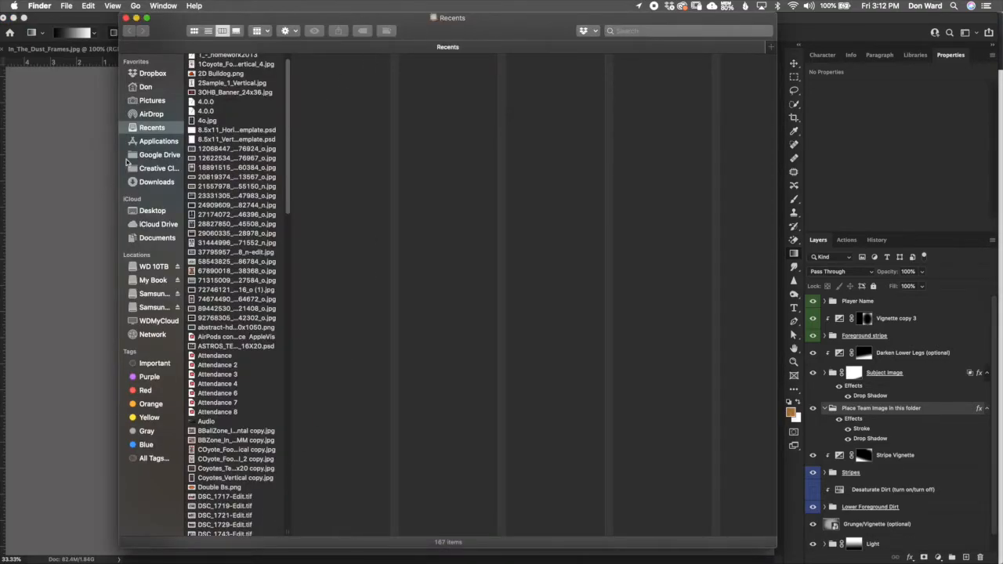
left_click(164, 312)
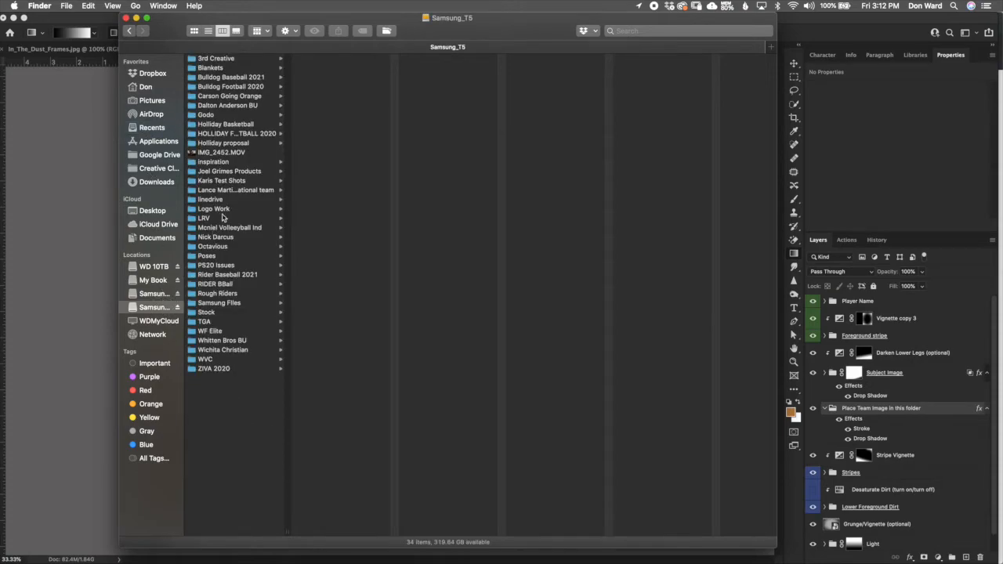
left_click(247, 59)
left_click(353, 61)
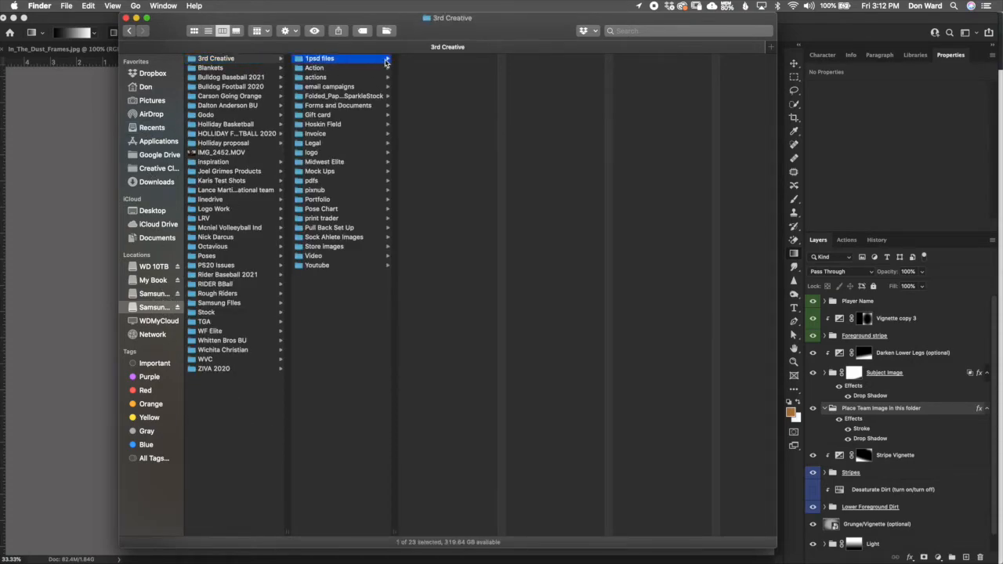
left_click(444, 200)
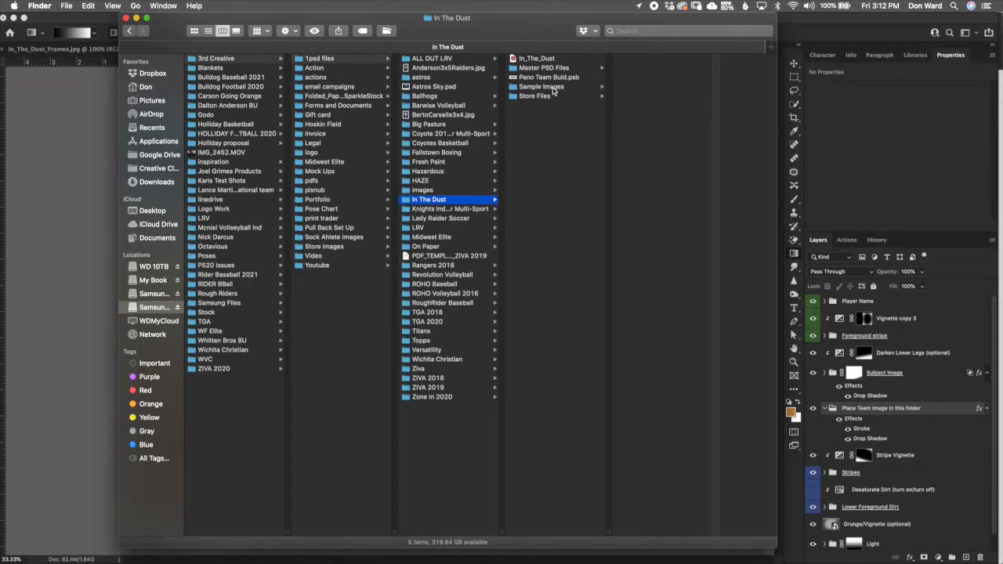
left_click(592, 70)
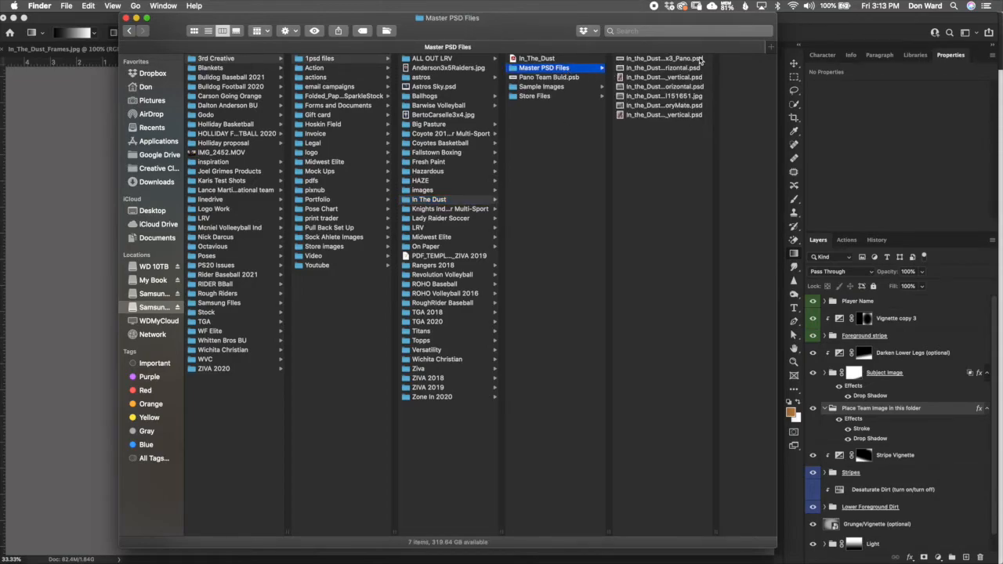
- Place In_the_Dust_4x5_Horizontal151651.jpg into the MemoryMate design and move its layer into the "Place Team Image in this folder" group
left_click(700, 98)
left_click_drag(534, 32, 234, 356)
left_click_drag(319, 423, 329, 296)
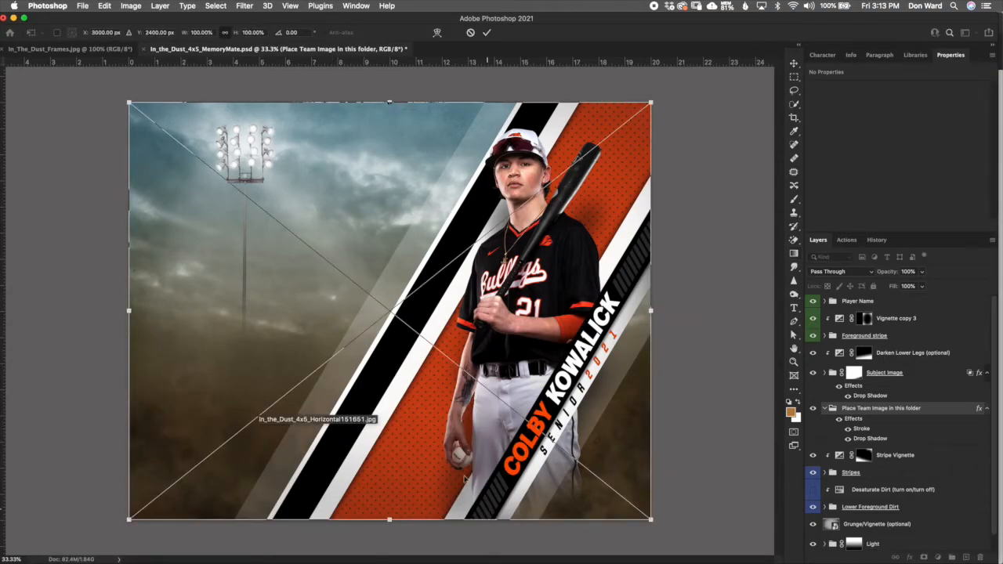
left_click(487, 32)
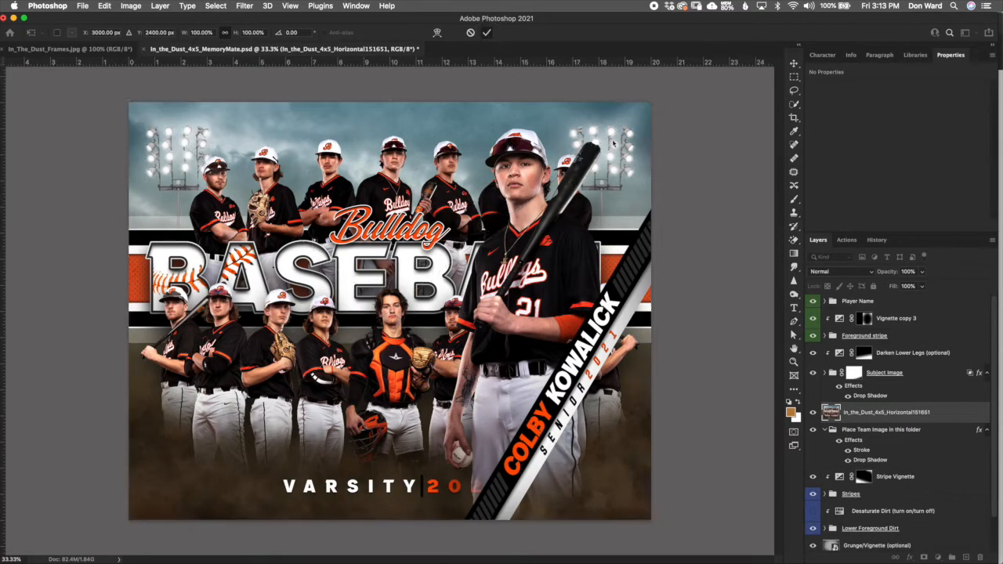
left_click_drag(935, 419, 915, 457)
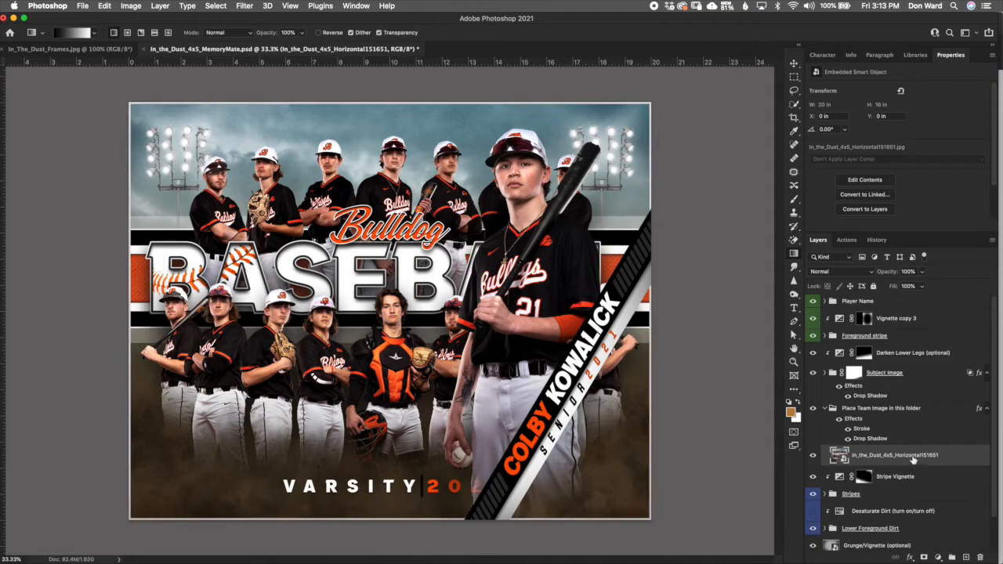
- Scale the placed team image to about 62% and position it beside the player, about 0.59 in across and 3.34 in down
left_click(794, 62)
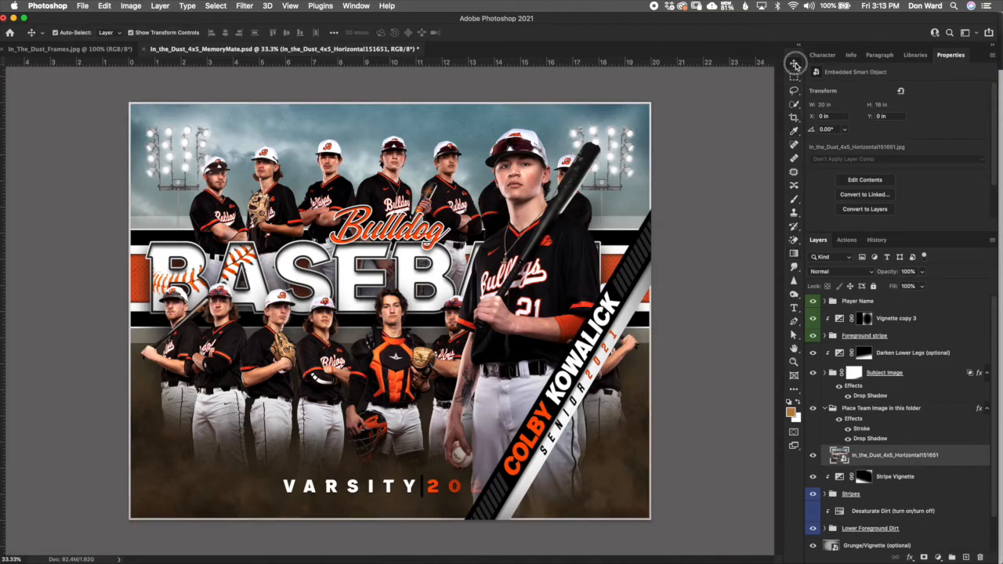
left_click(652, 103)
left_click_drag(651, 103, 499, 261)
left_click_drag(538, 193, 451, 262)
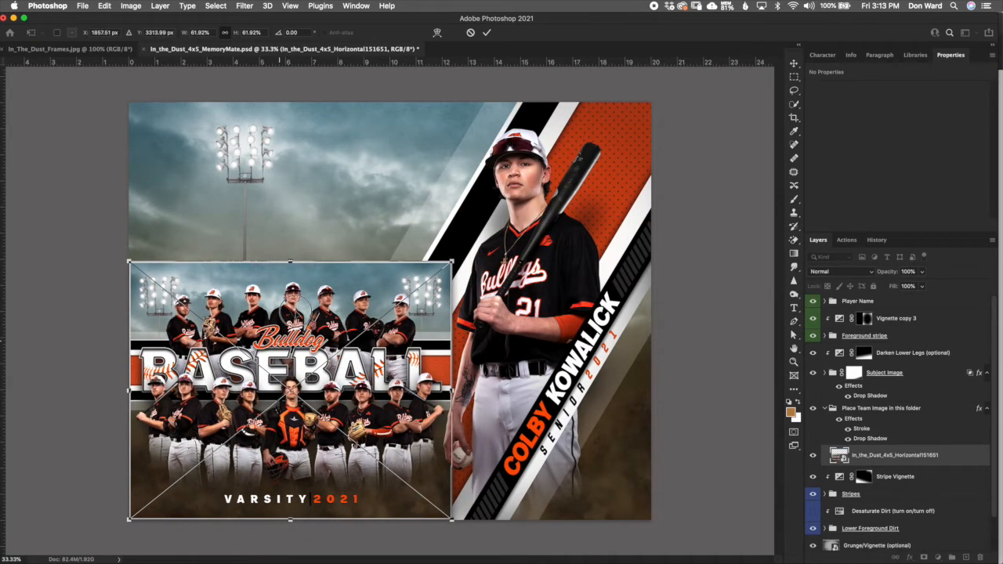
left_click_drag(294, 305, 318, 234)
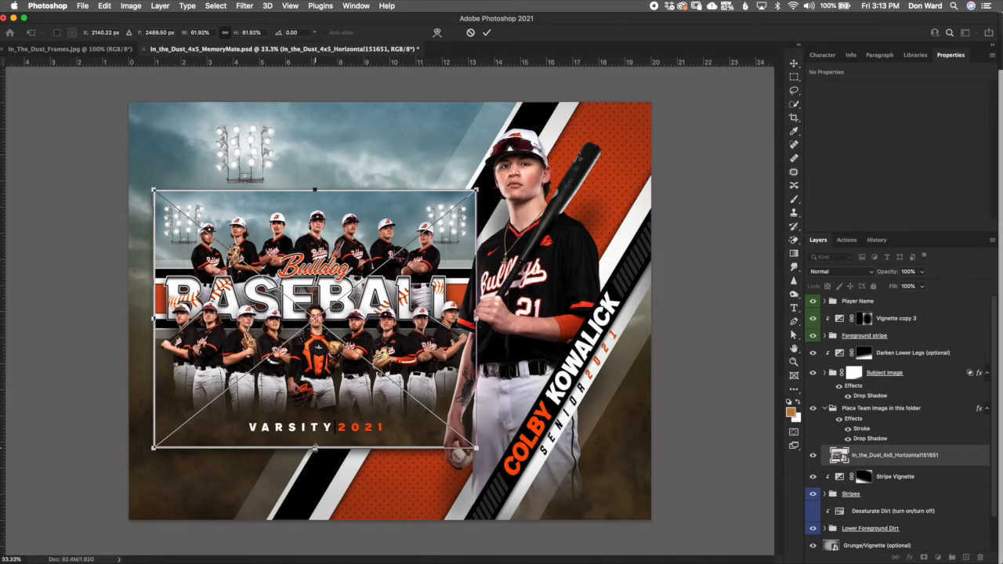
left_click_drag(340, 301, 324, 301)
left_click(487, 32)
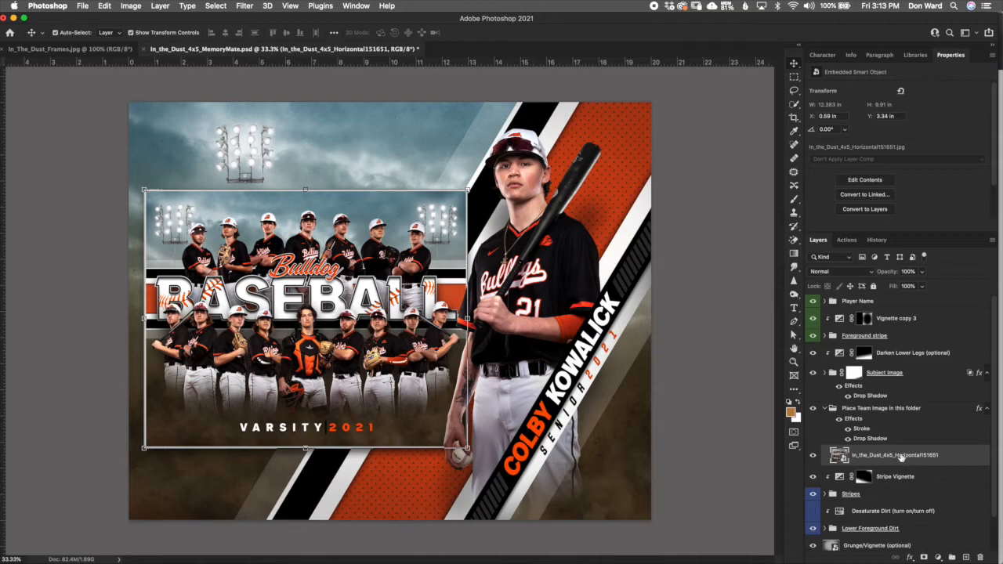
- Try a solid rust-orange stroke (#aa4523) on the "Place Team Image in this folder" group, and cancel the style changes
left_click(886, 411)
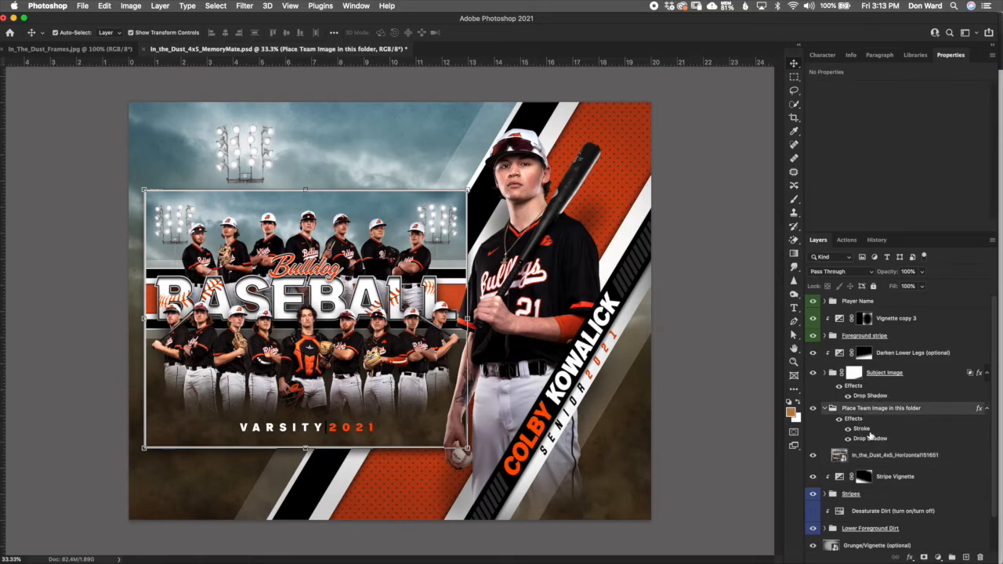
double_click(868, 431)
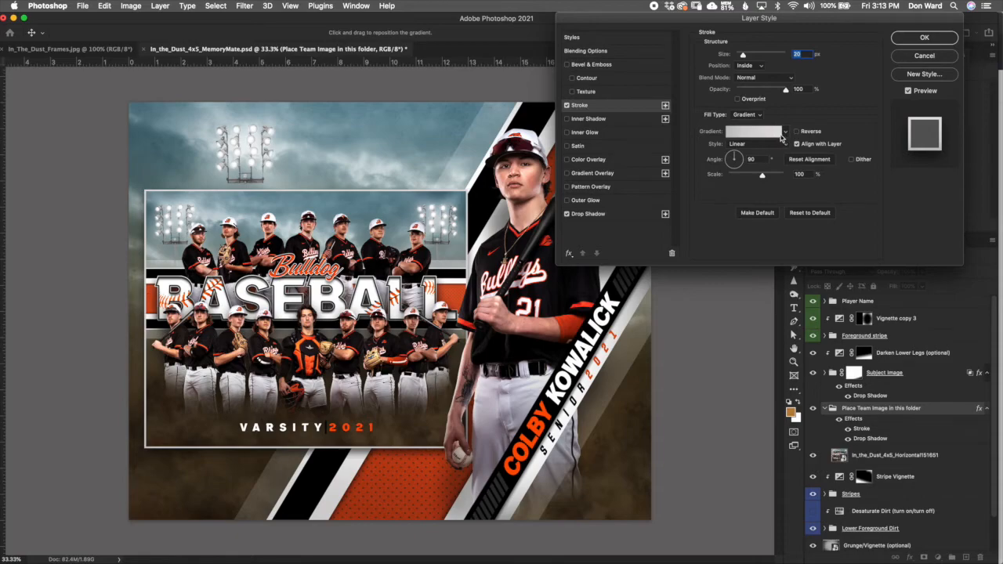
left_click(755, 117)
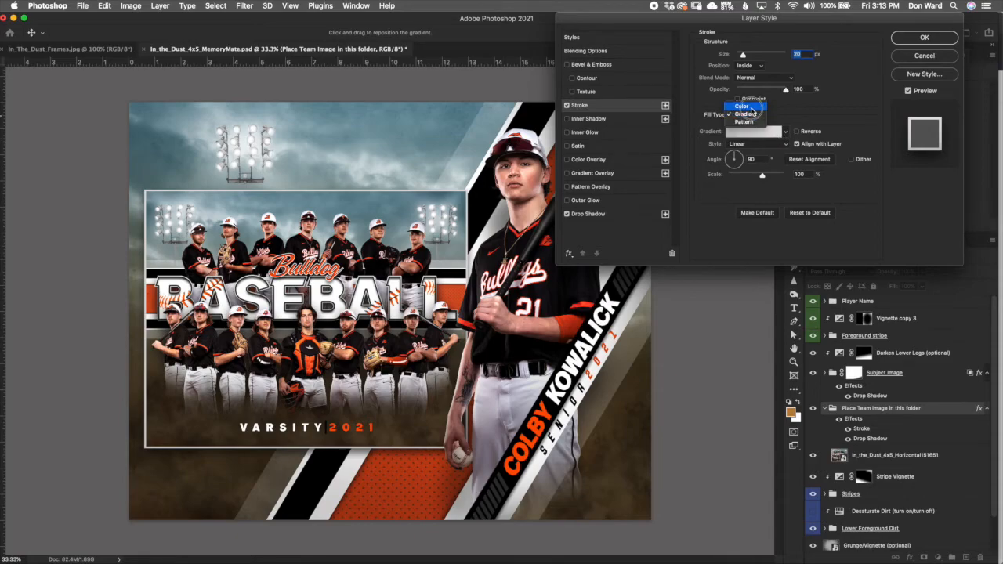
left_click(741, 106)
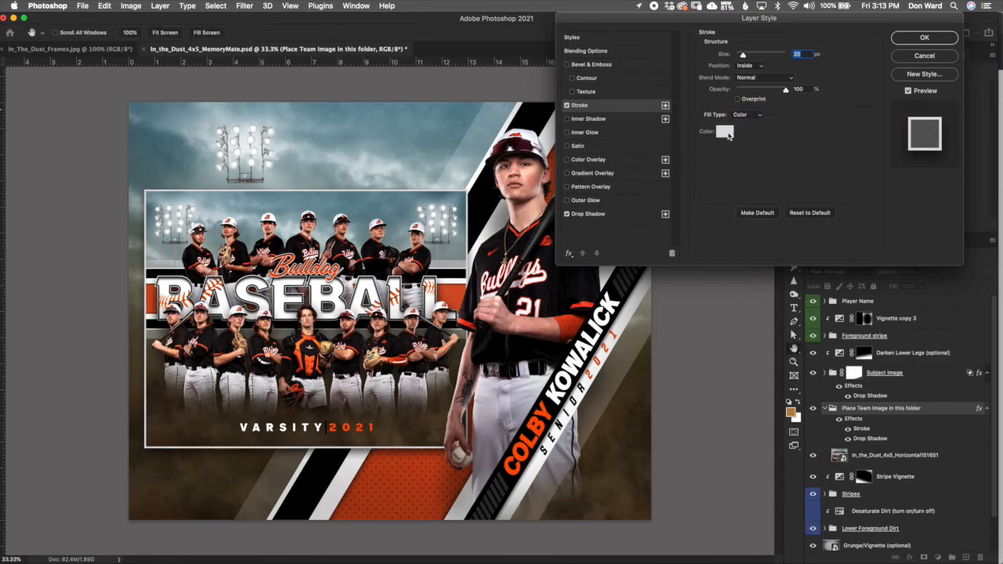
left_click(725, 133)
left_click(424, 482)
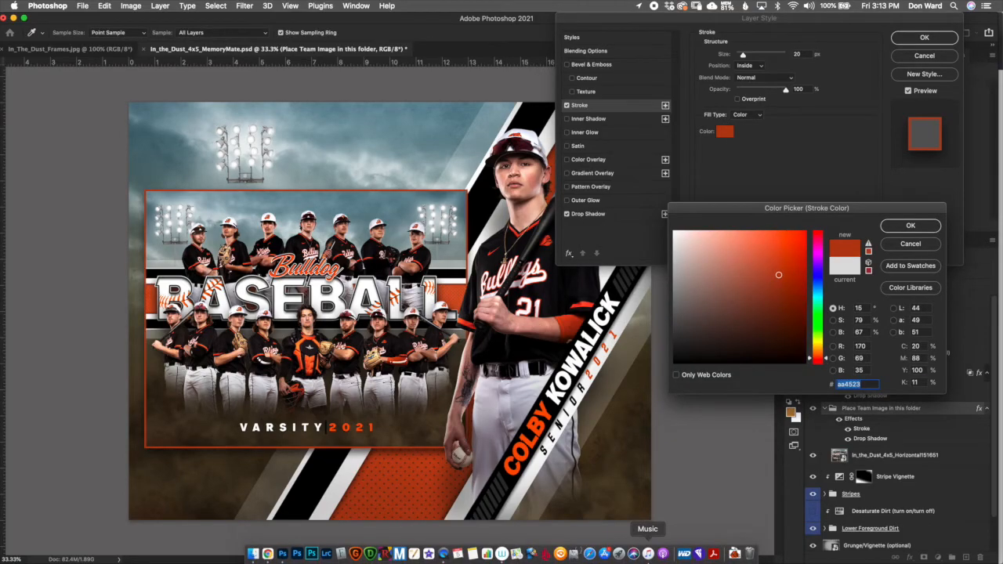
left_click(913, 244)
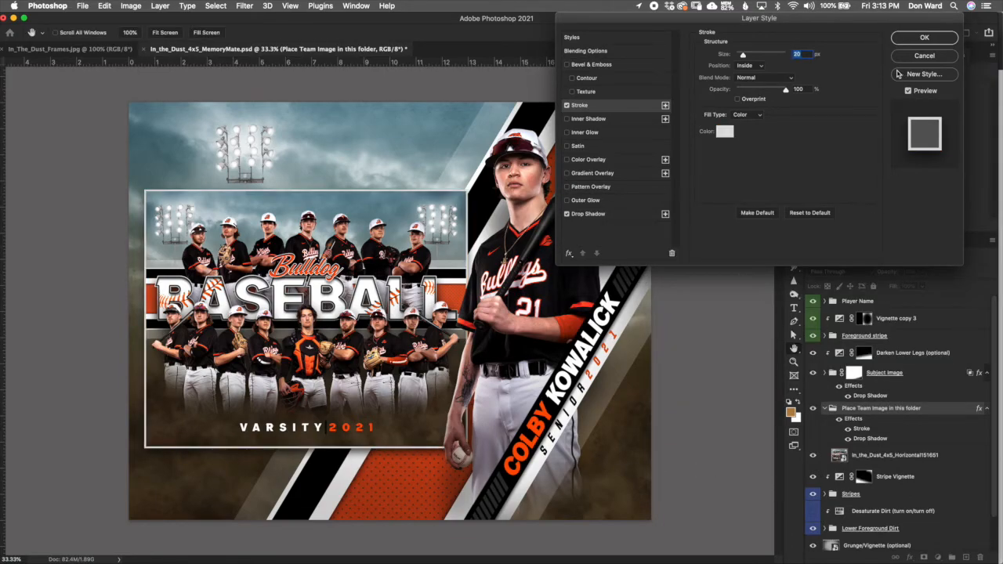
left_click(922, 58)
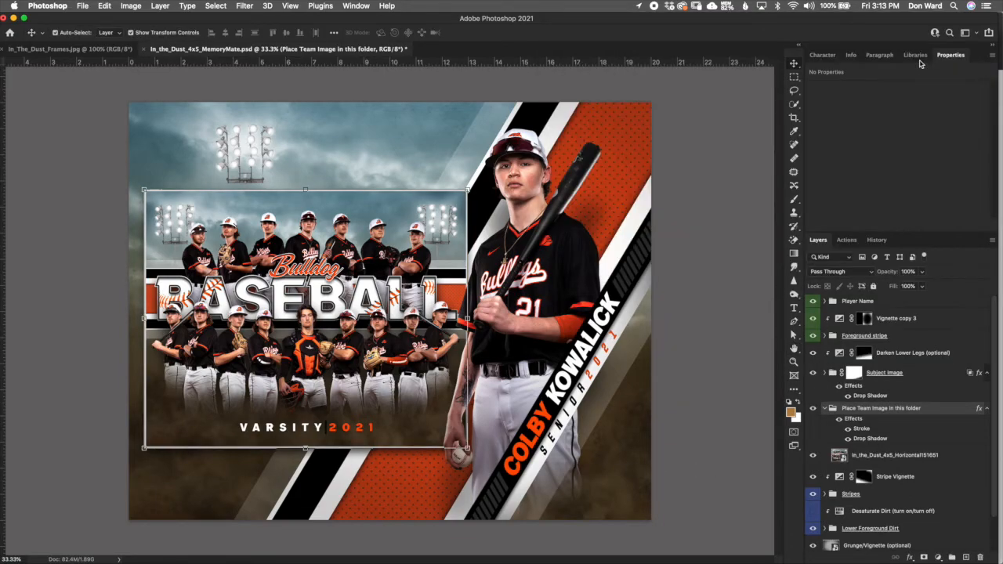